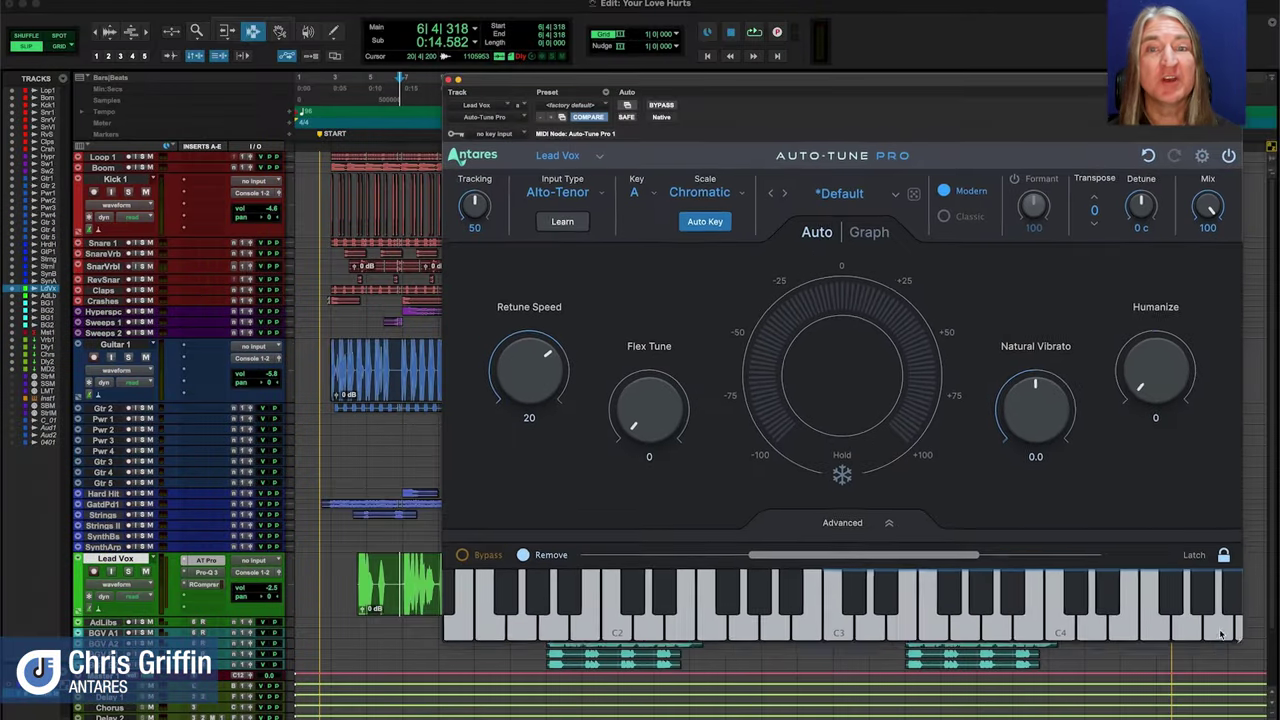
- Shrink the plugin window, show the waveform in the main graph, and sweep Mix back to 100
drag(1220, 634, 766, 340)
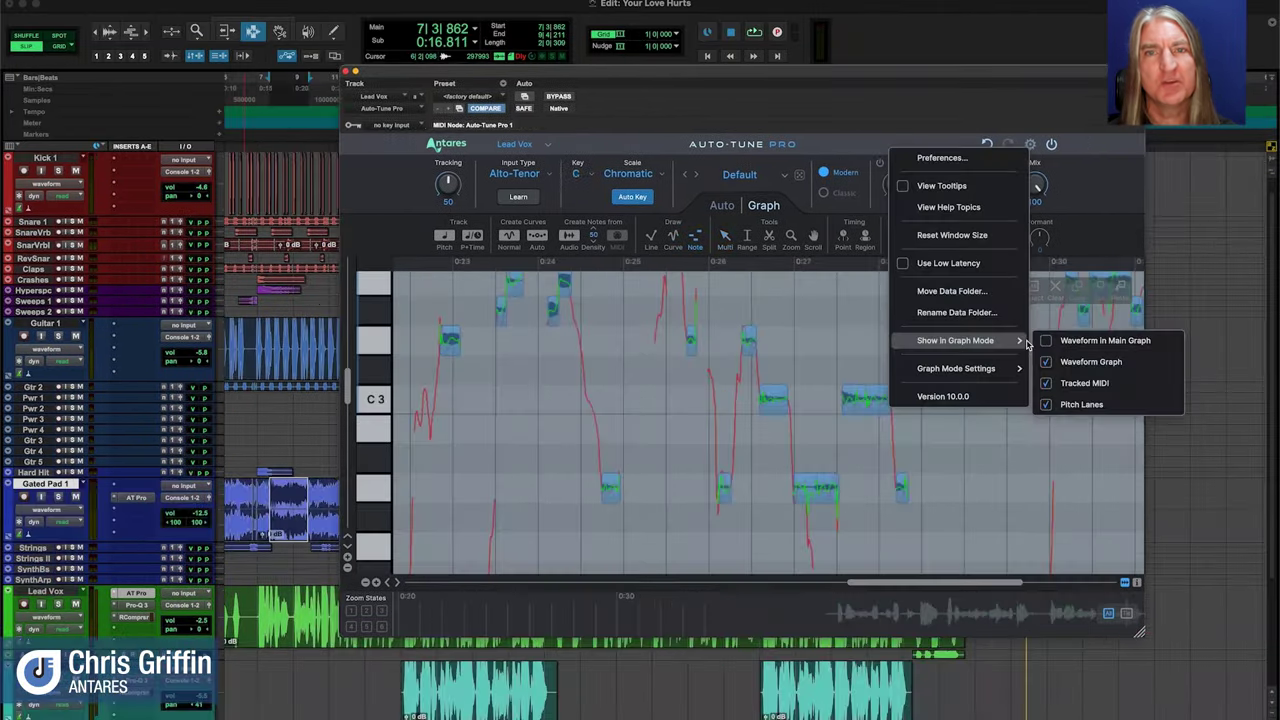
click(1108, 341)
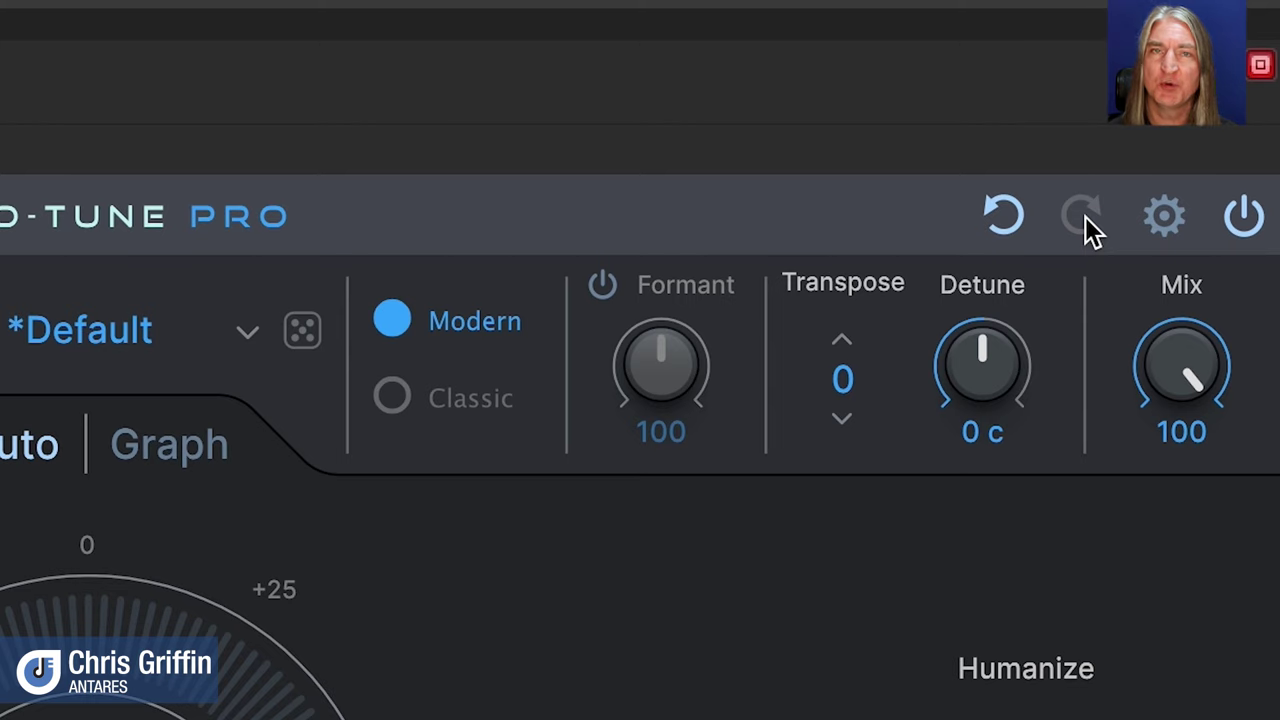
drag(1172, 386, 1172, 410)
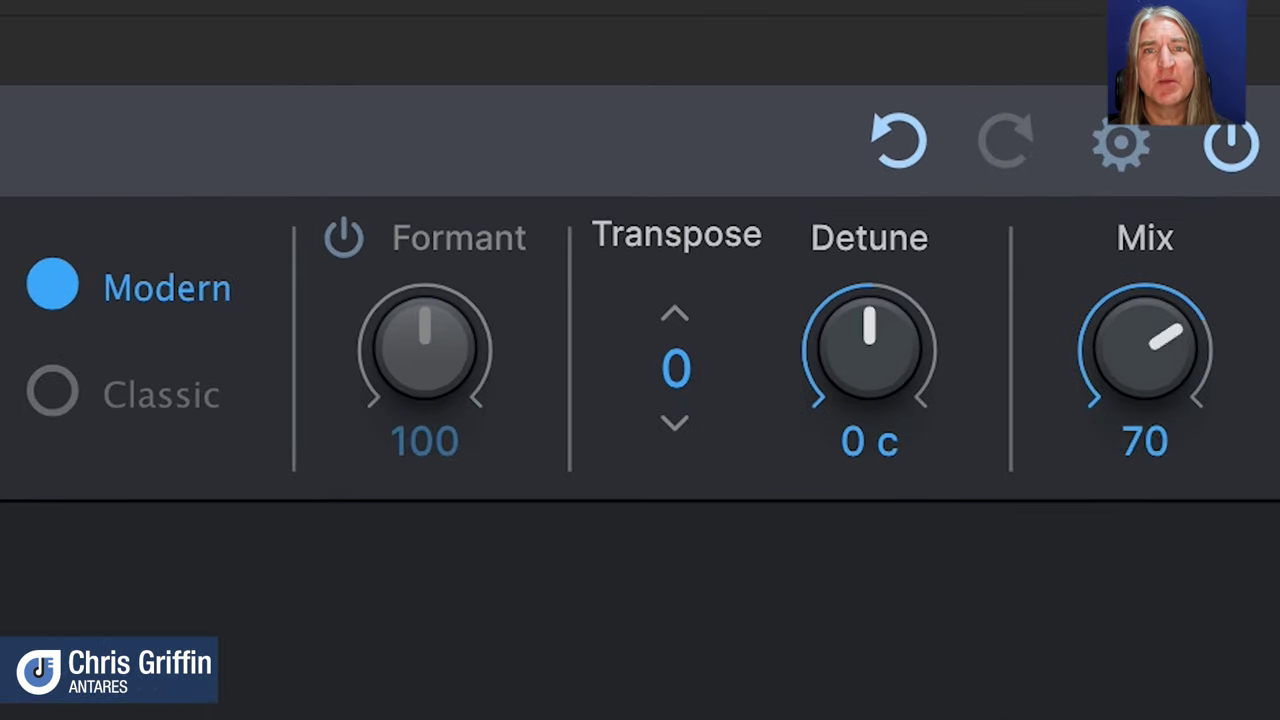
mouse_move(1131, 356)
mouse_down()
mouse_move(1131, 390)
mouse_move(1131, 350)
mouse_up()
drag(1230, 592, 1223, 380)
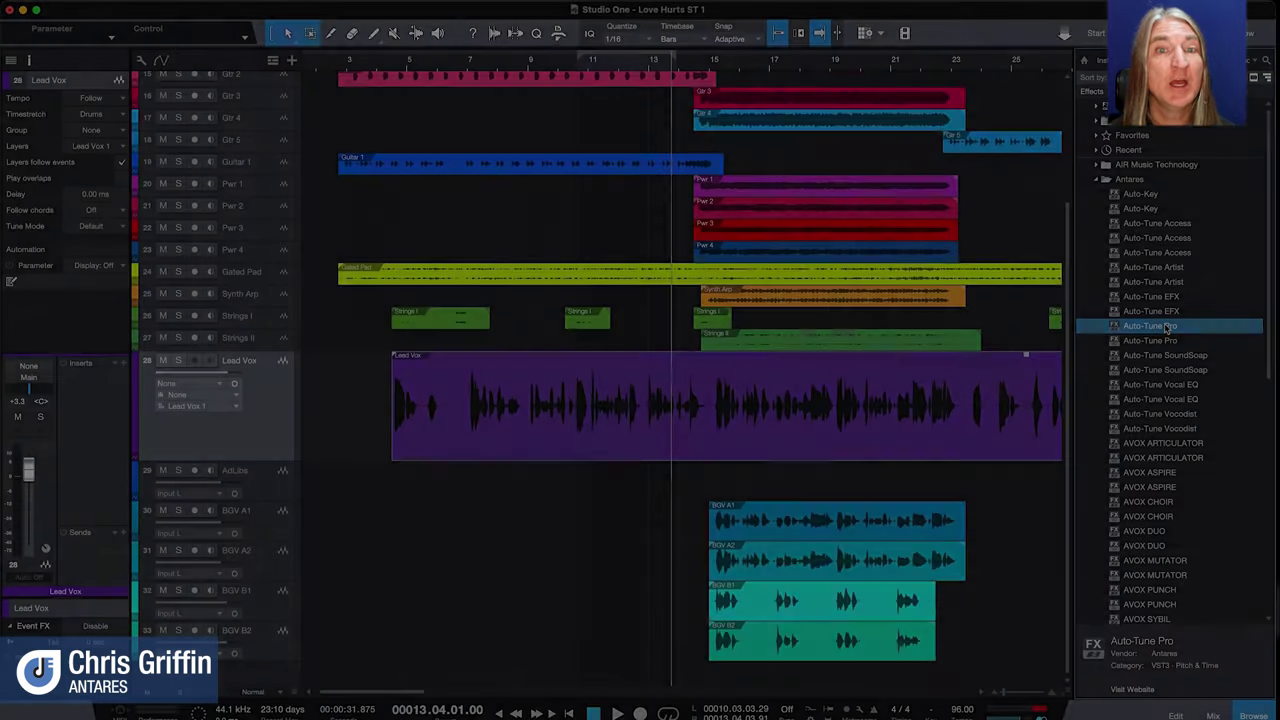
drag(1150, 326, 876, 403)
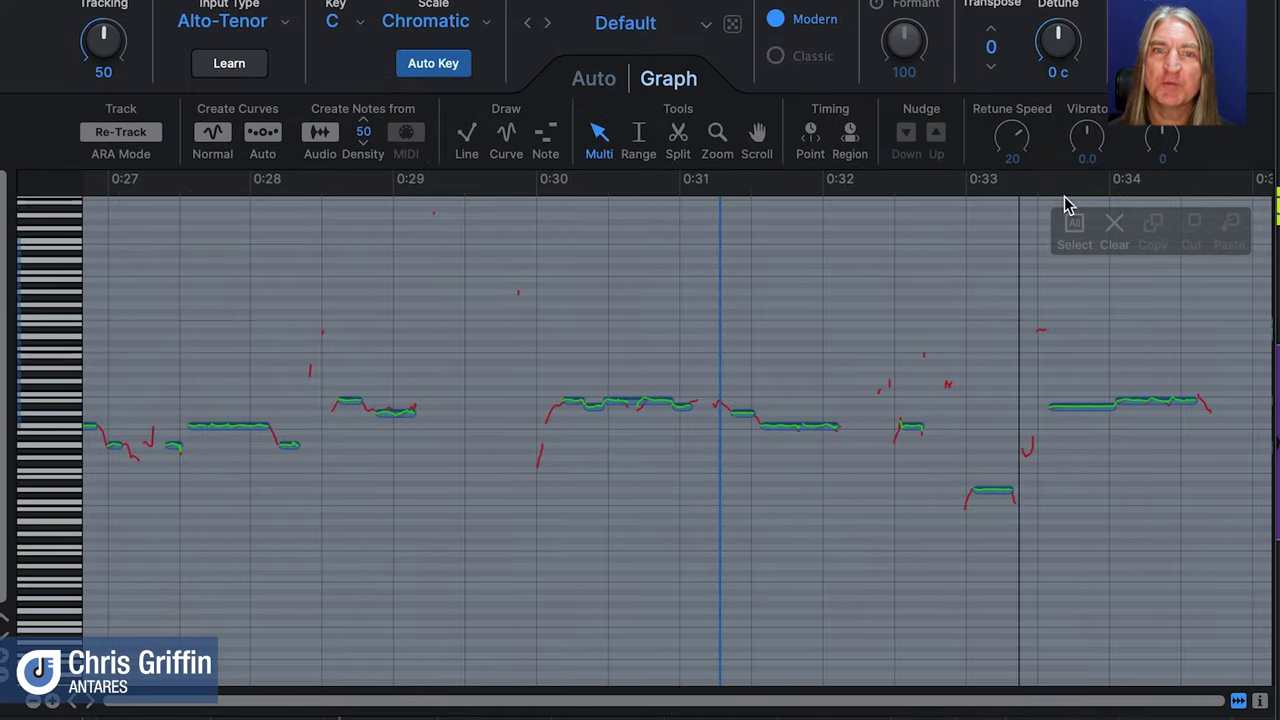
- Select a time range of the vocal phrase and step through several presets
click(1050, 195)
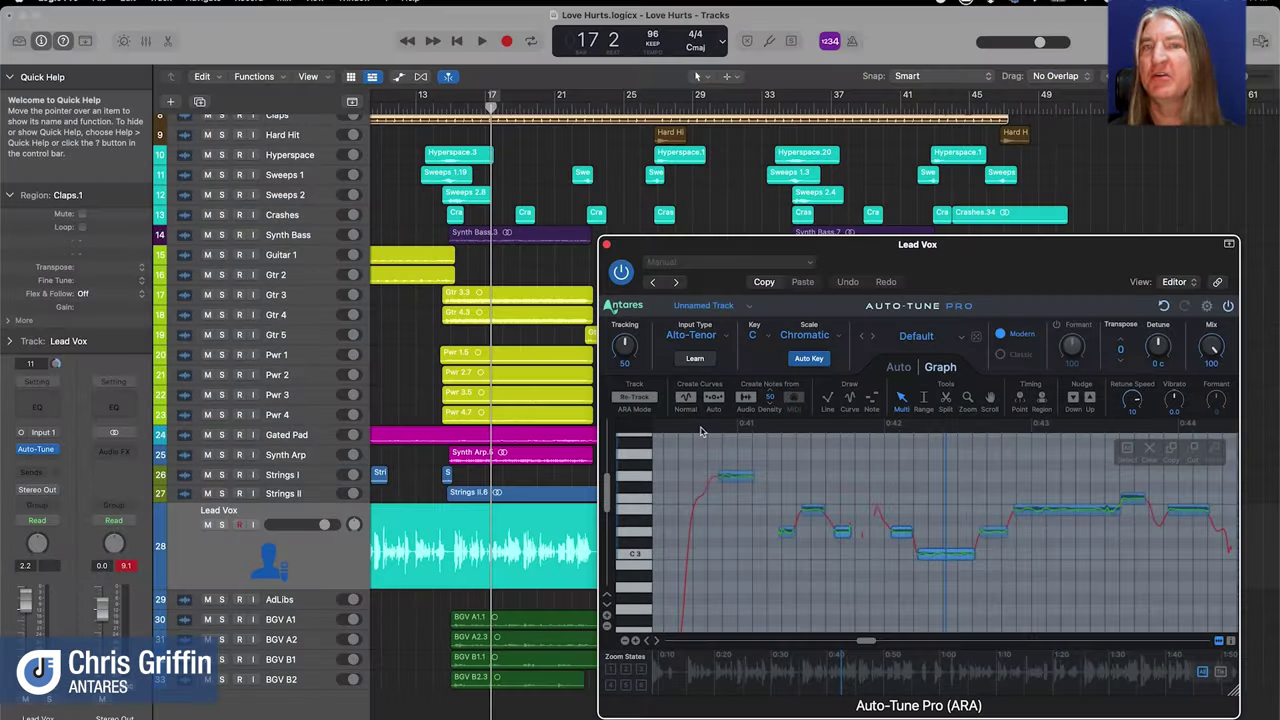
drag(701, 428, 1017, 432)
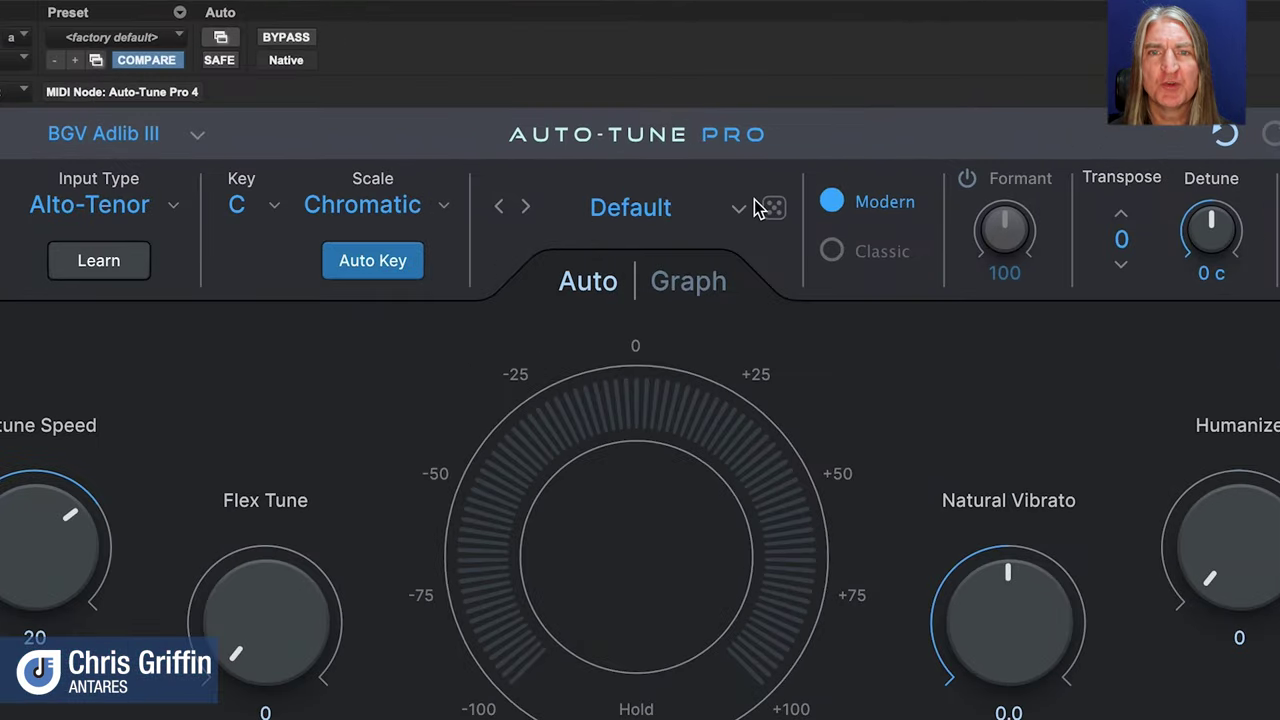
click(775, 208)
click(775, 208)
click(775, 208)
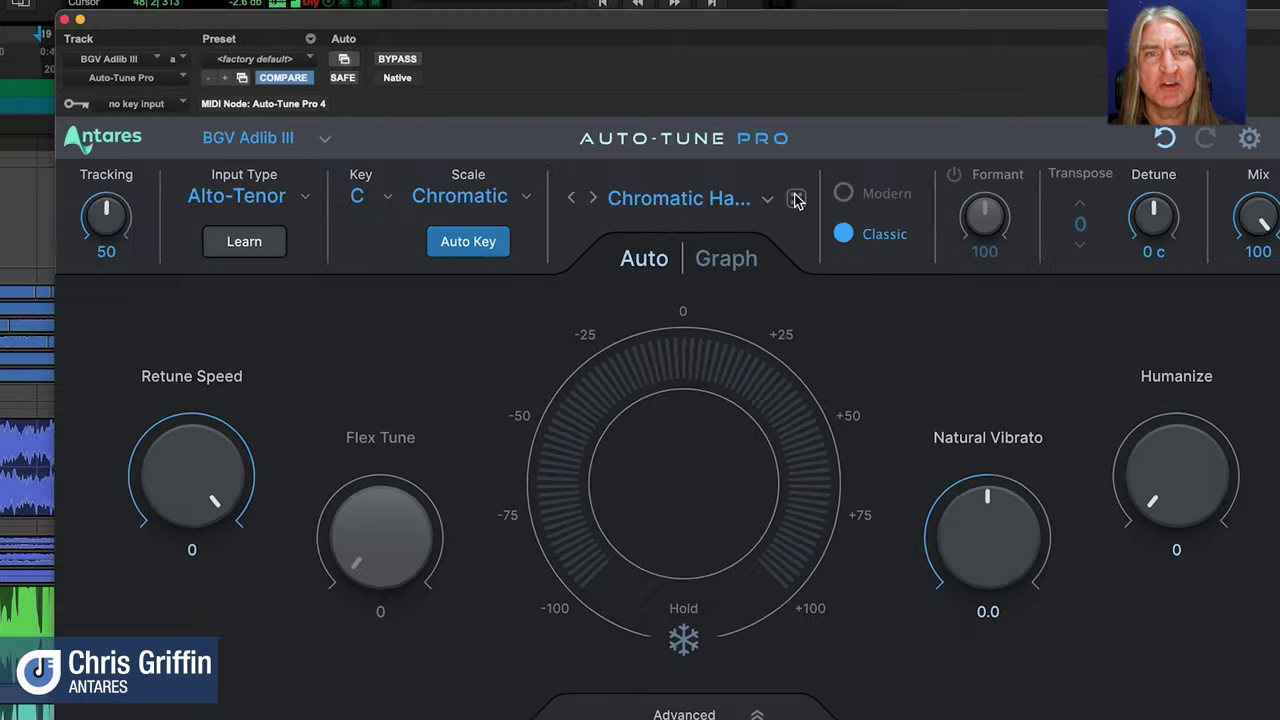
- Favourite Major Classic Hard AT Effect and Major Soft AT Effect, then run Learn for input type
click(756, 184)
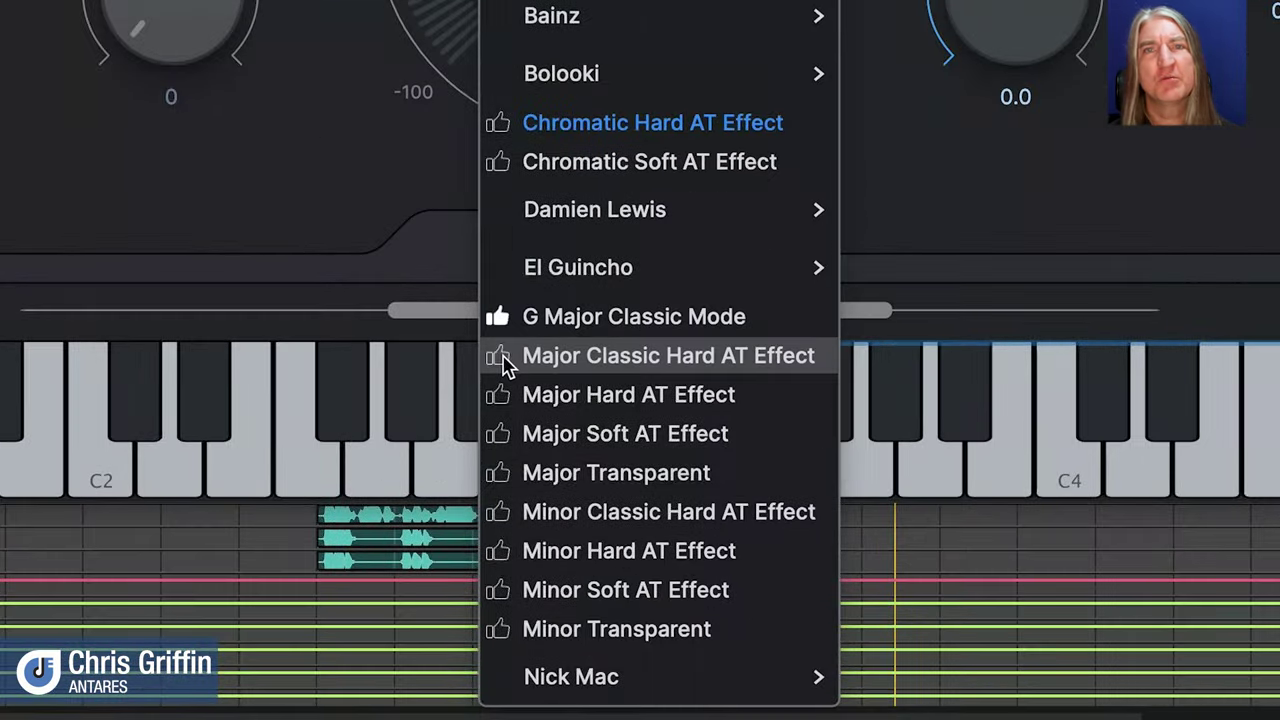
click(716, 567)
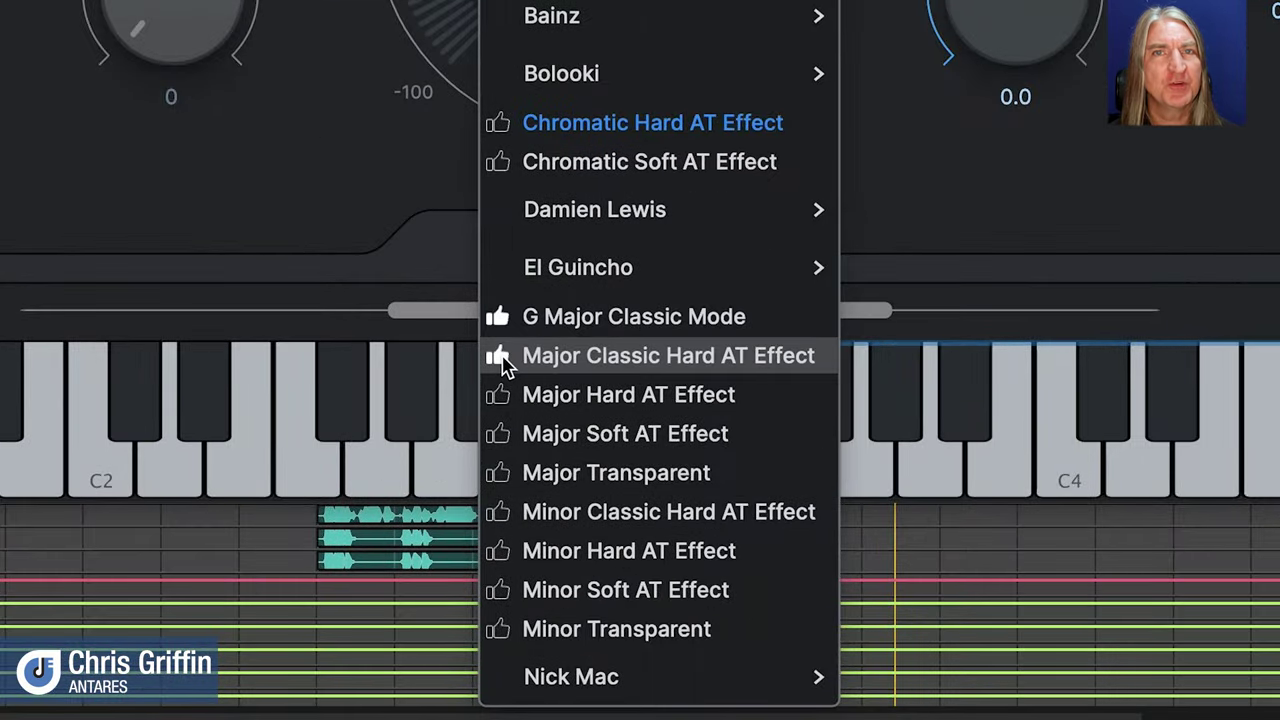
click(497, 433)
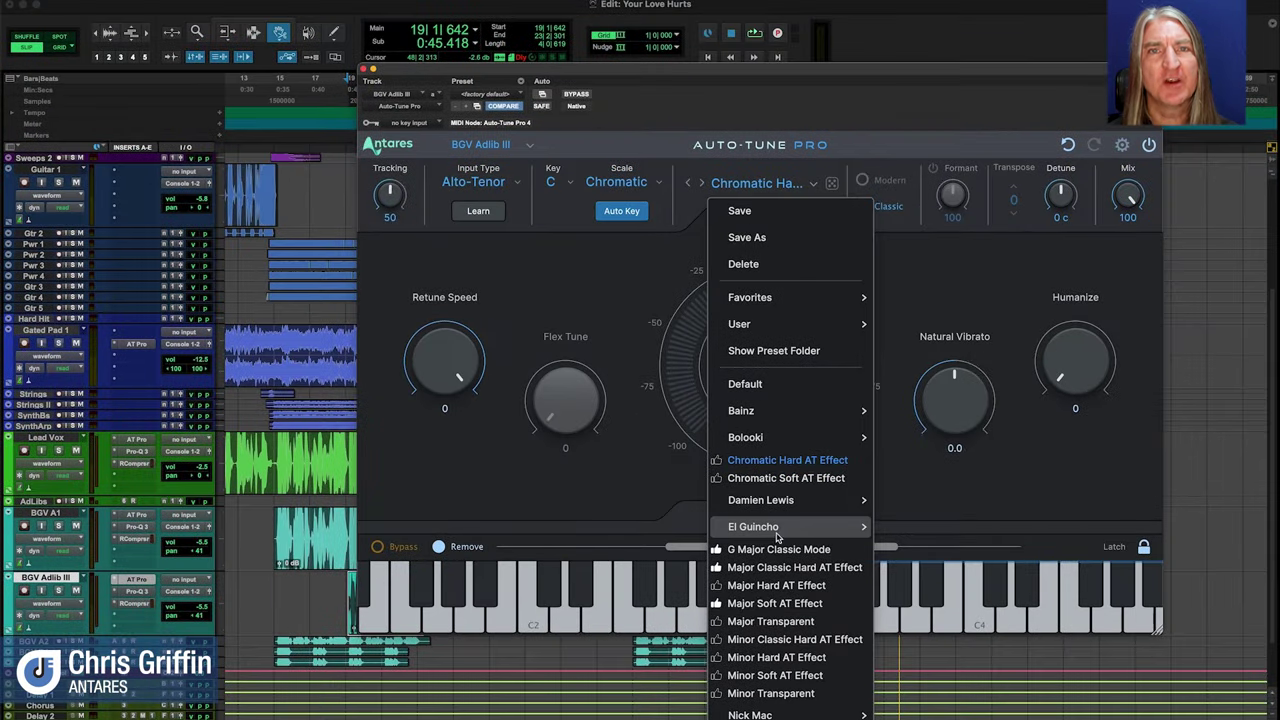
mouse_move(781, 533)
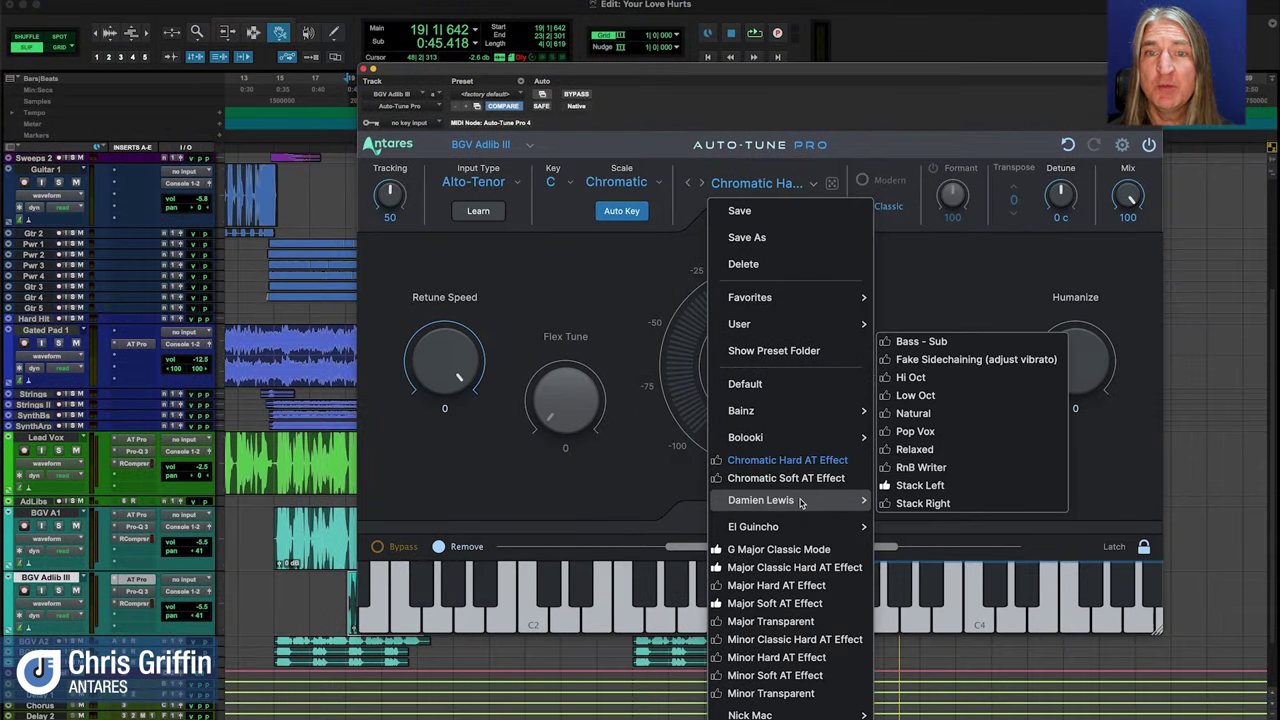
mouse_move(791, 436)
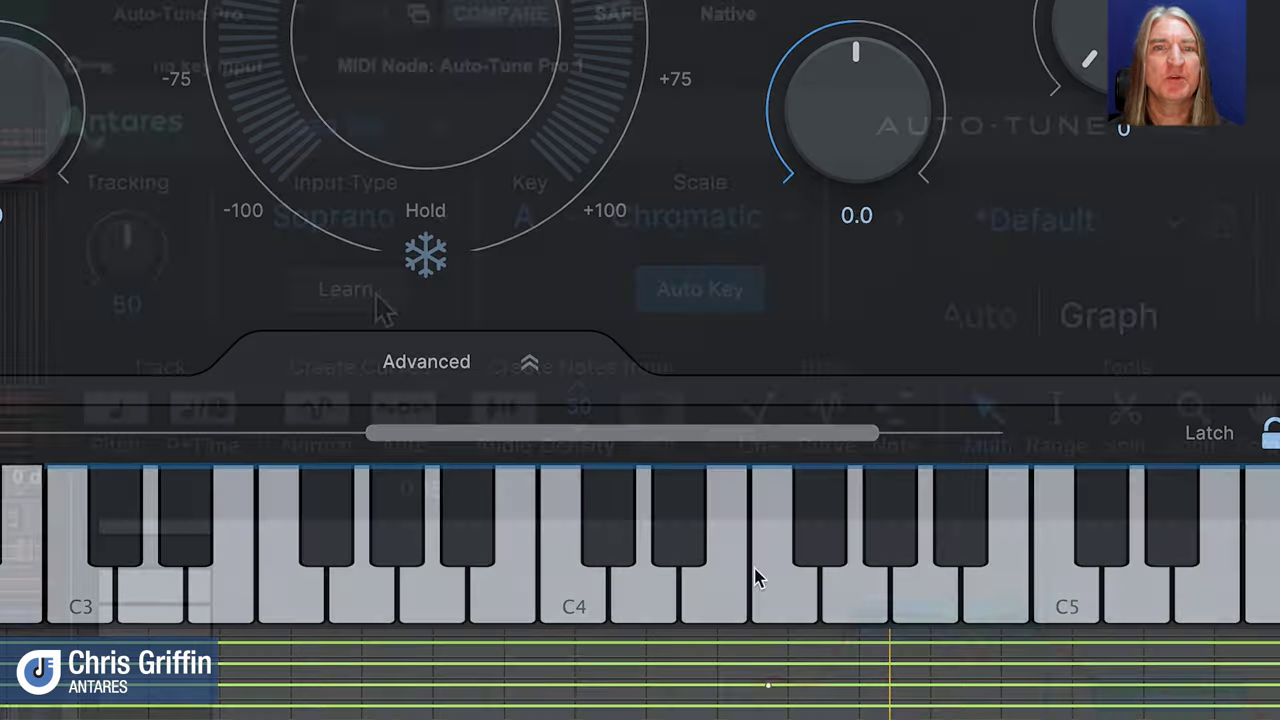
click(376, 294)
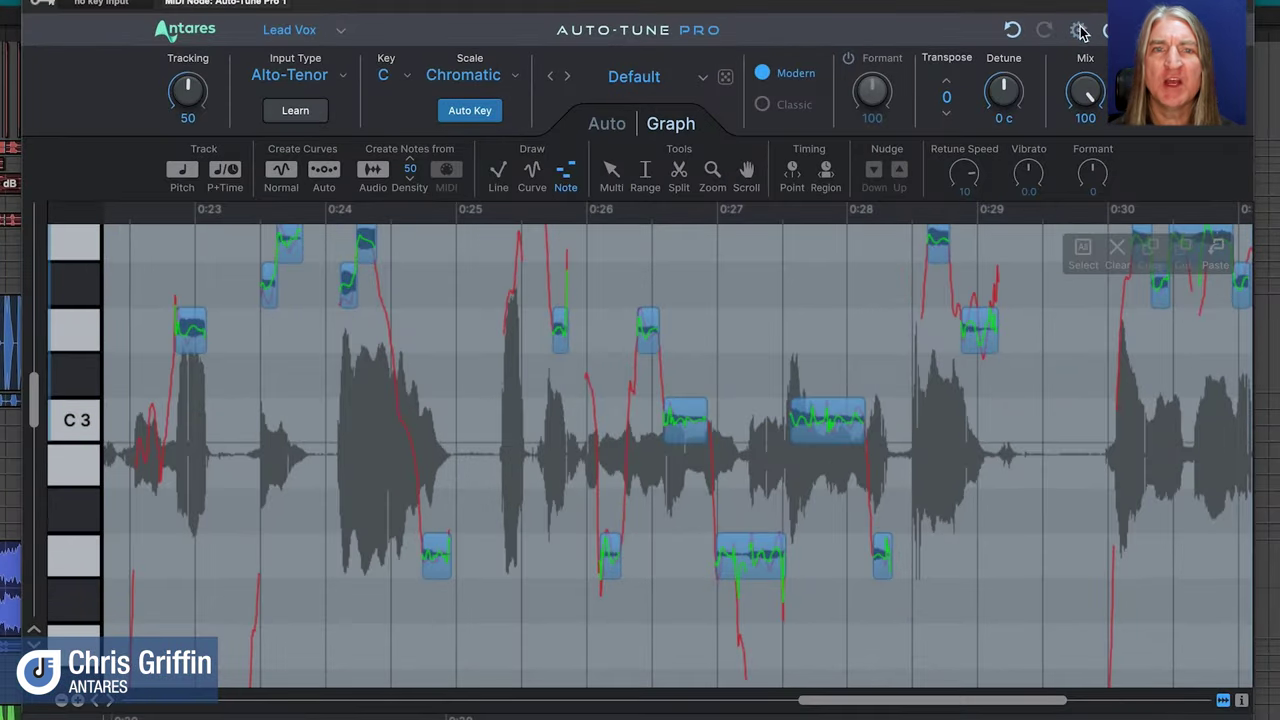
- Open the Graph Mode preferences and review the after-tracking options
click(1030, 144)
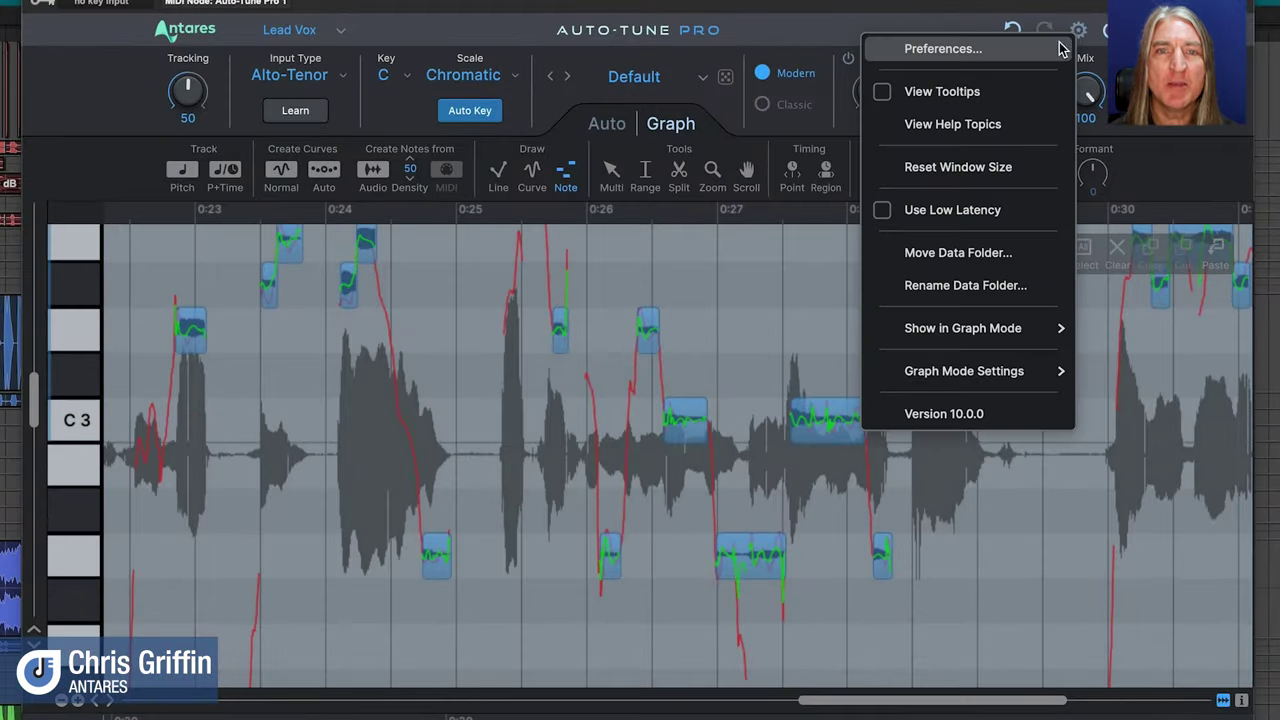
click(1040, 49)
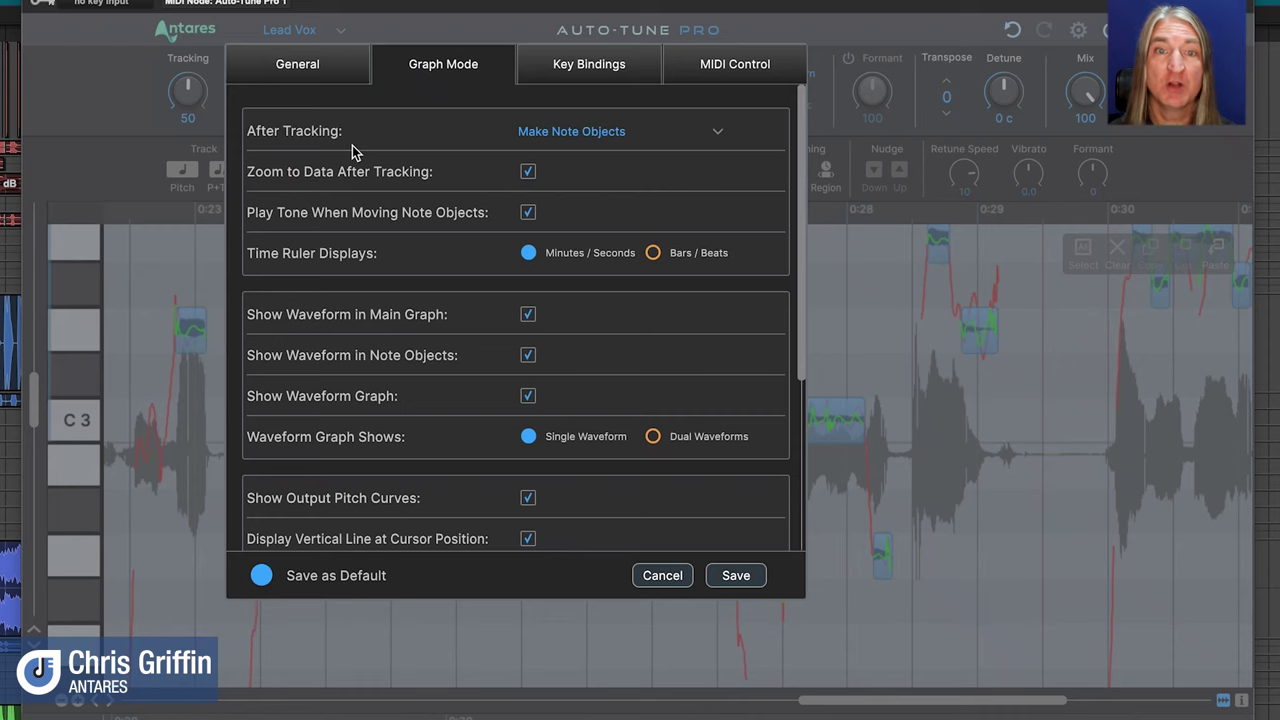
click(624, 136)
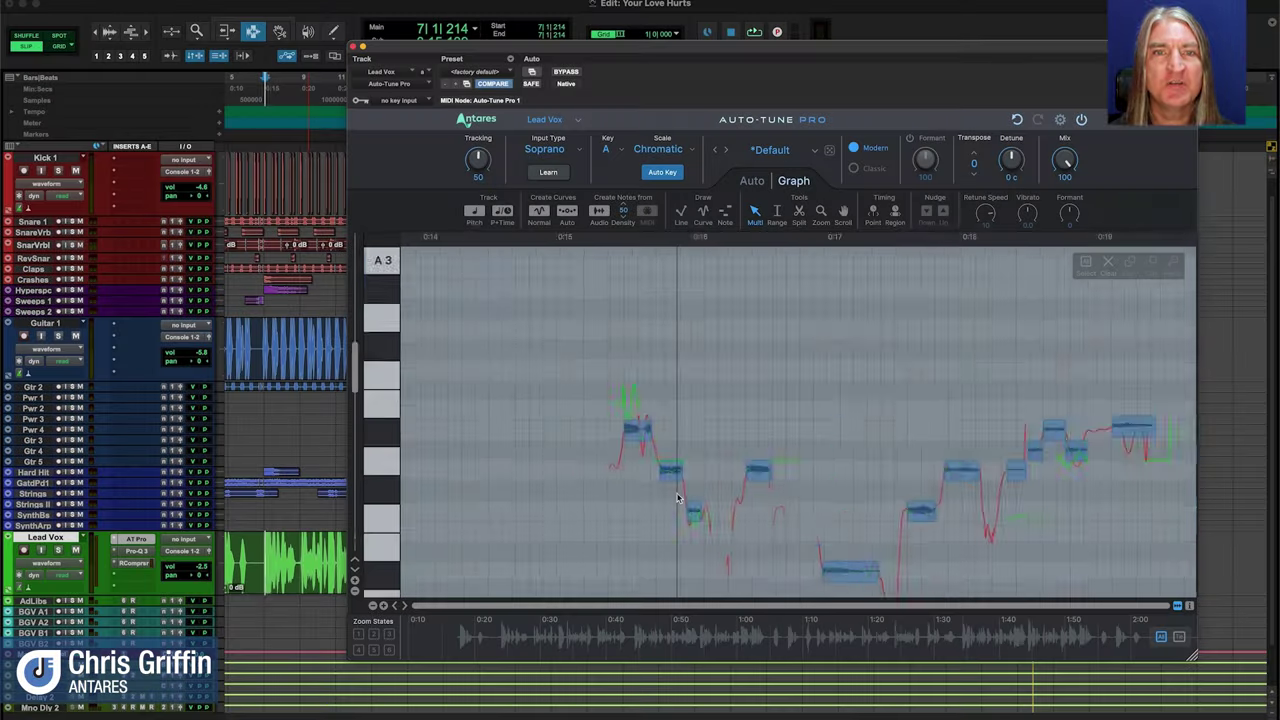
scroll(677, 497, down, 3)
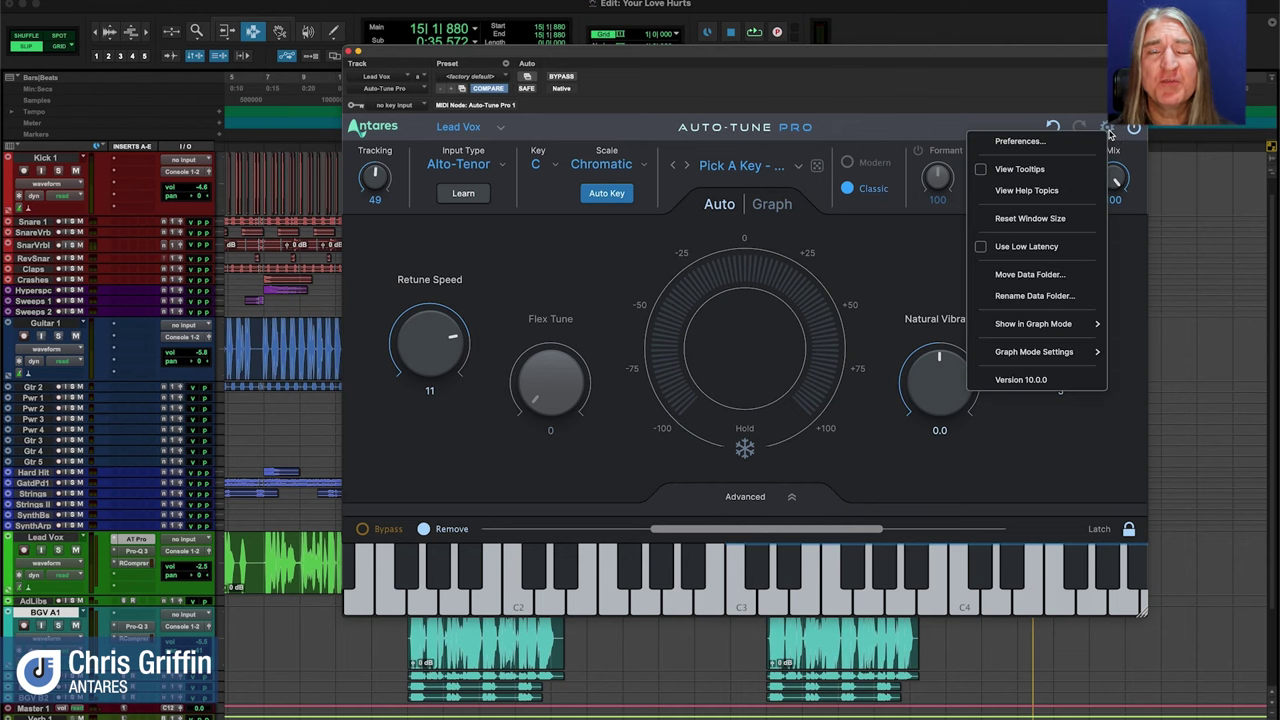
- Enable Show Waveform in Main Graph and save the preferences
click(1020, 141)
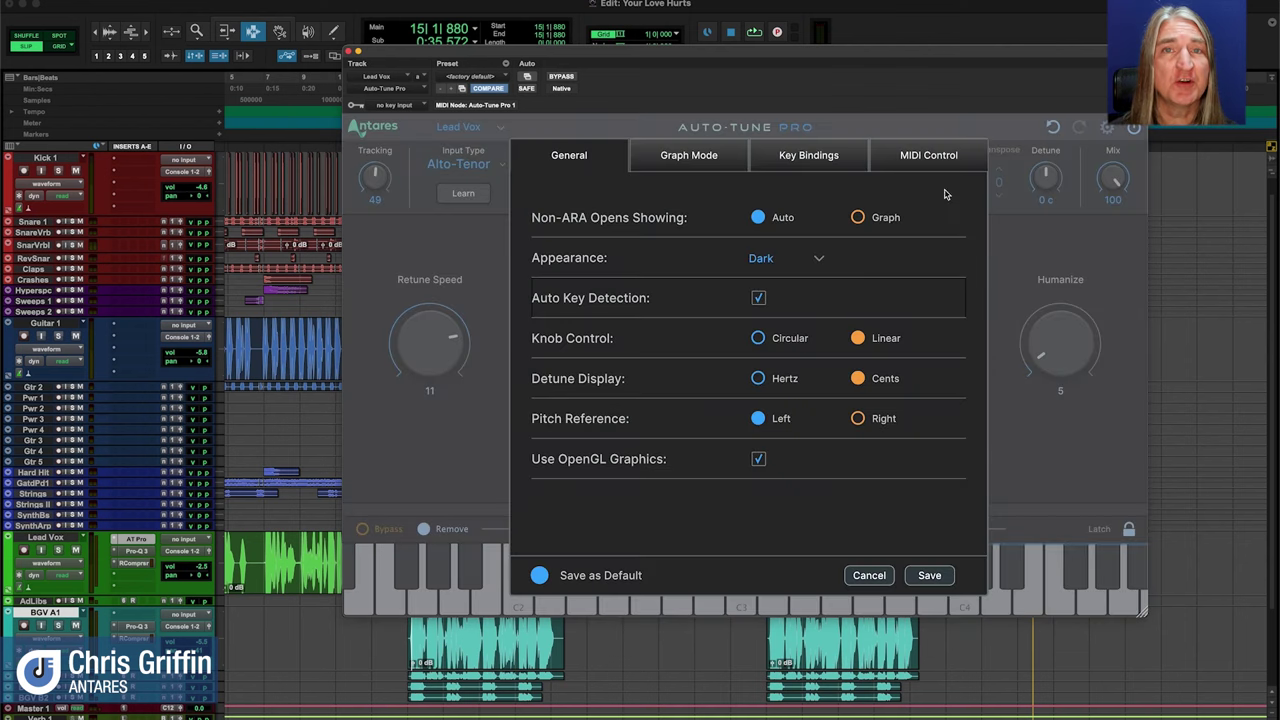
click(929, 575)
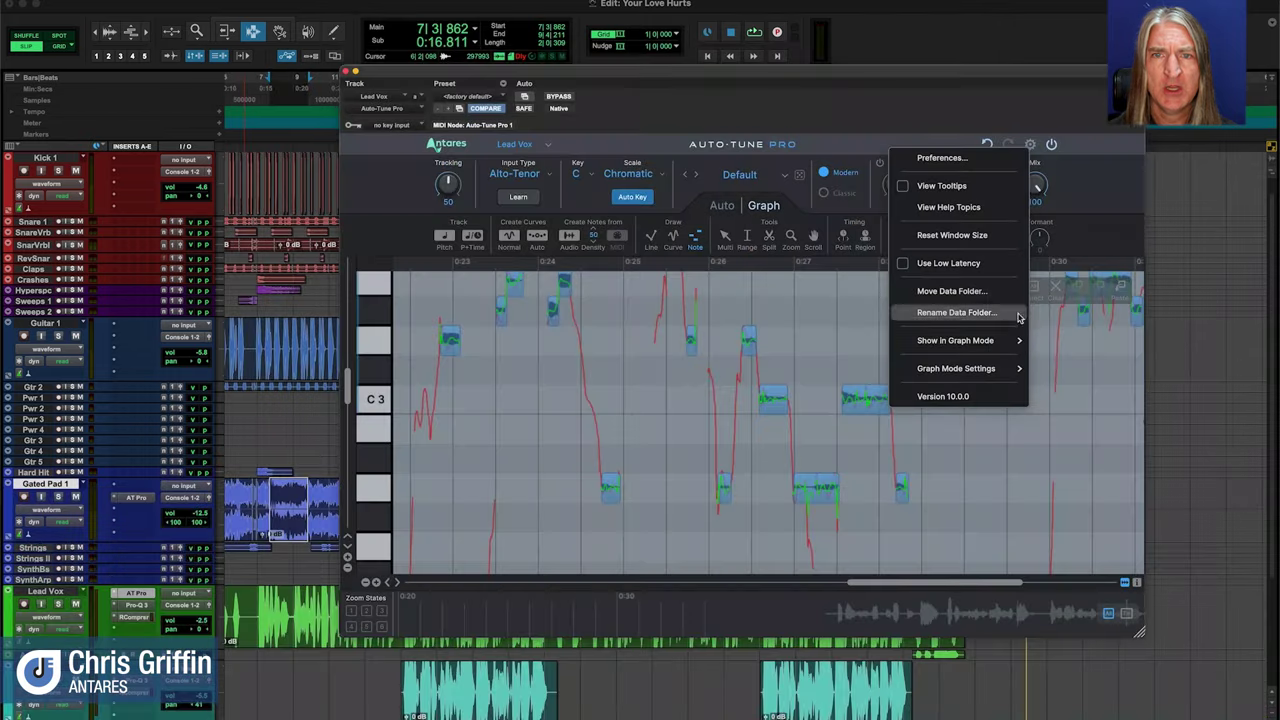
mouse_move(1010, 340)
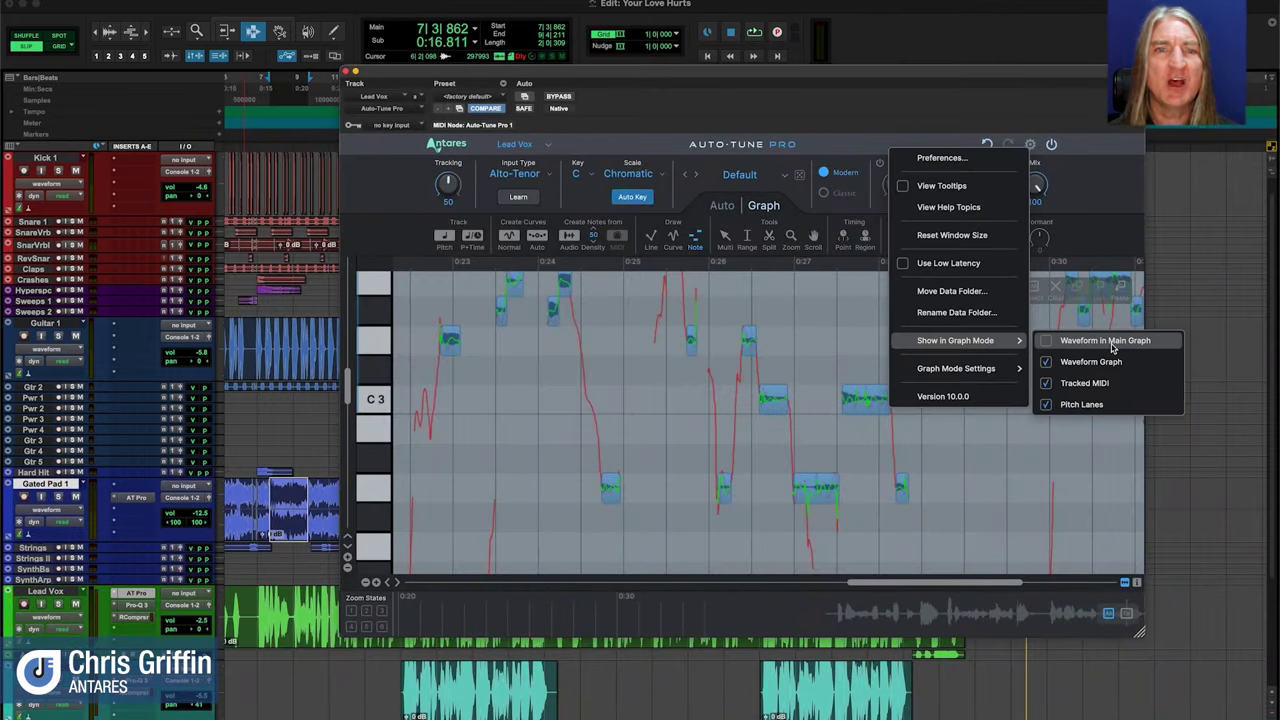
click(1111, 343)
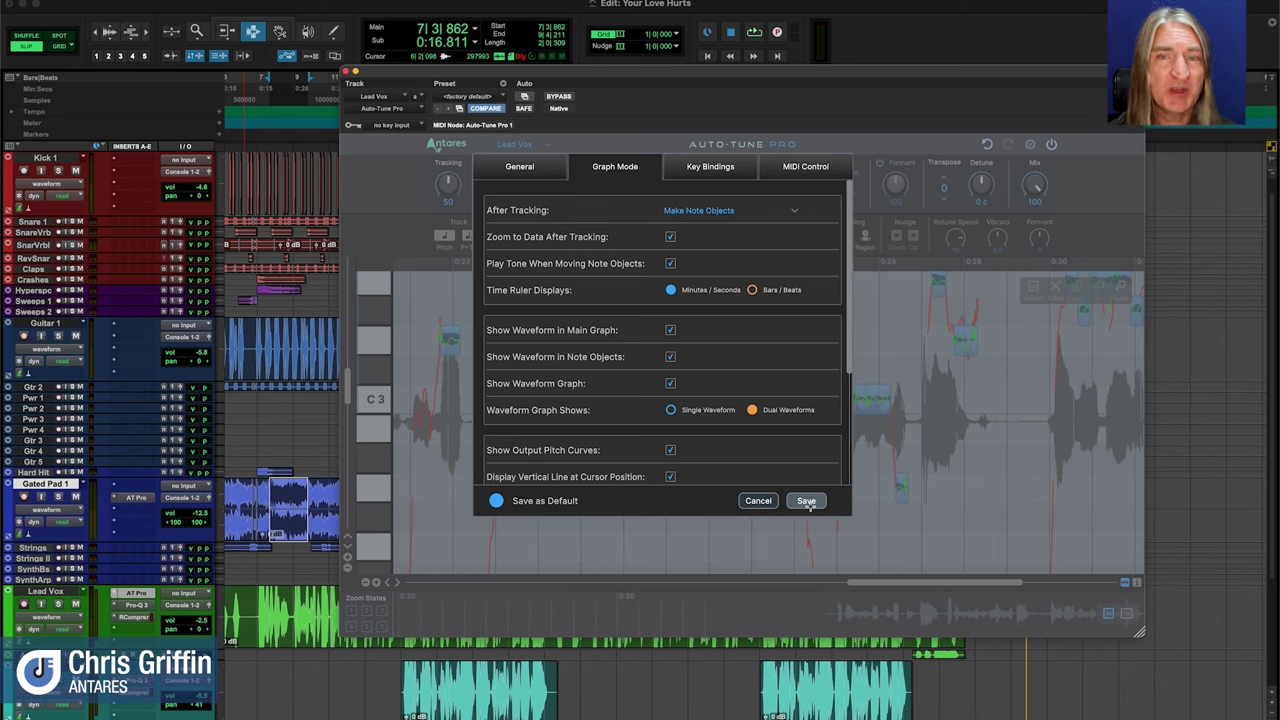
click(806, 501)
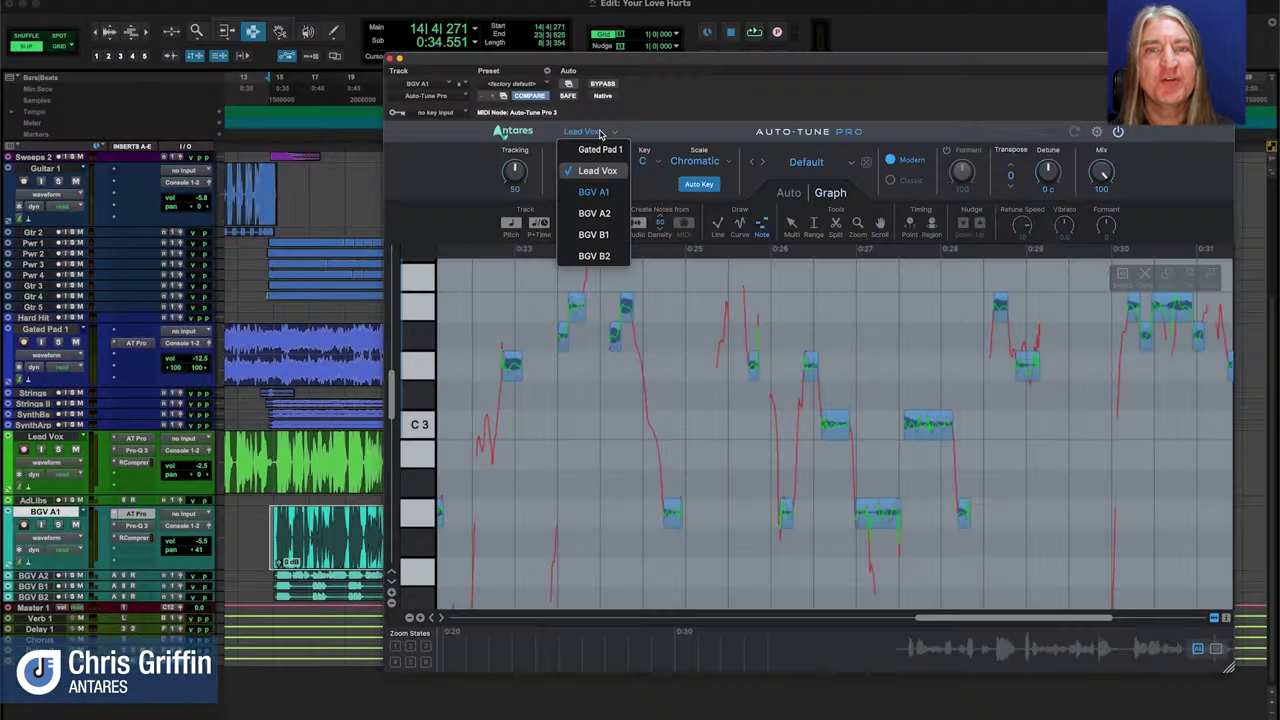
- View the pitch data of BGV A1, BGV A2, BGV B1 and BGV B2 in turn
click(594, 191)
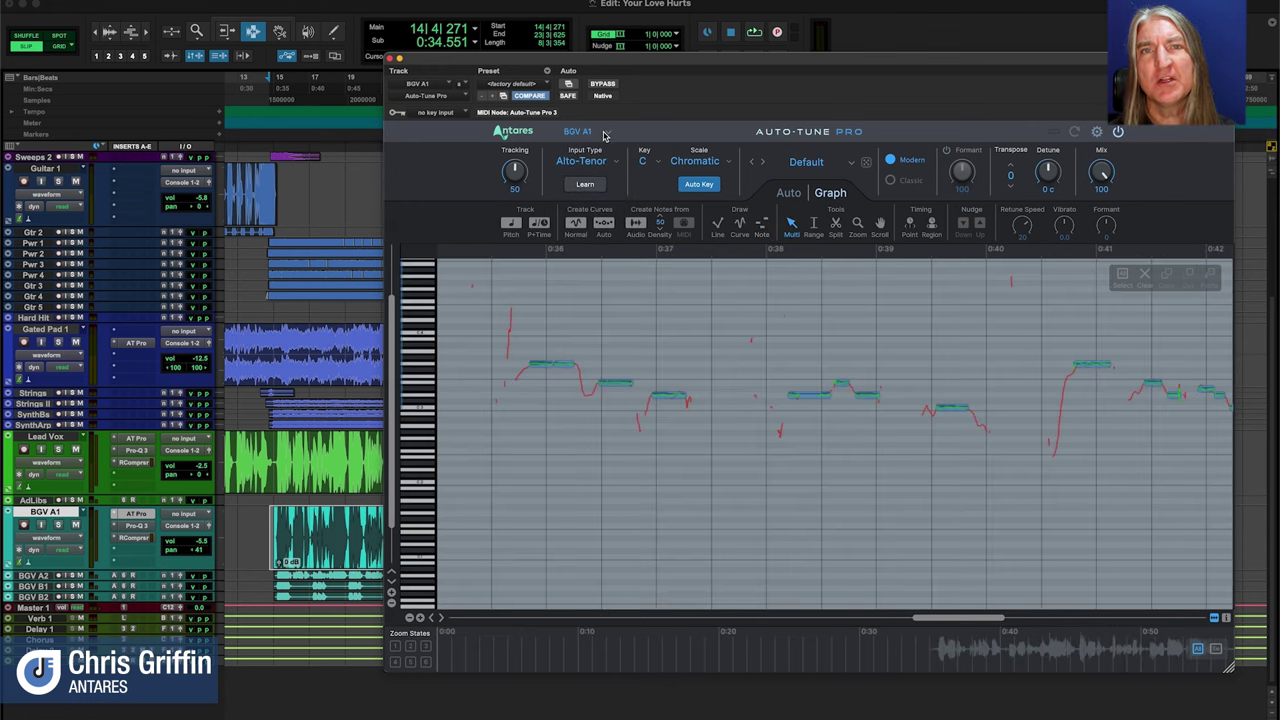
click(604, 131)
click(621, 214)
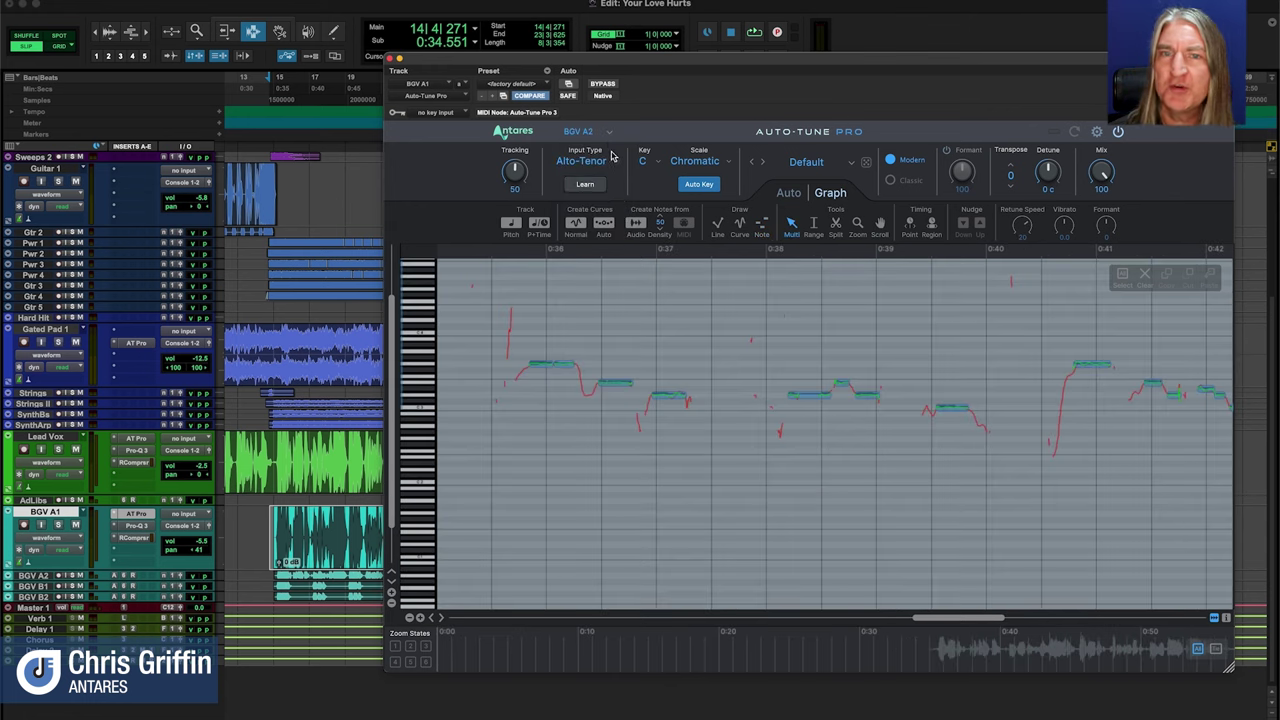
click(600, 131)
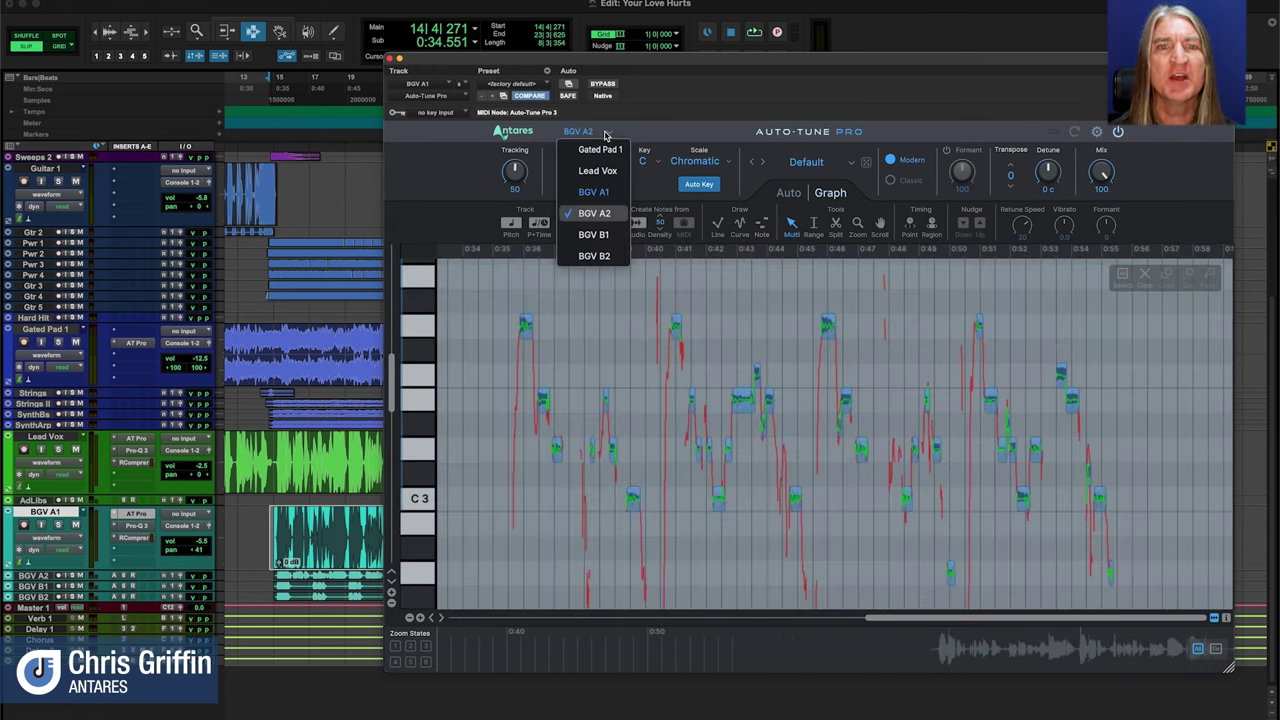
click(609, 234)
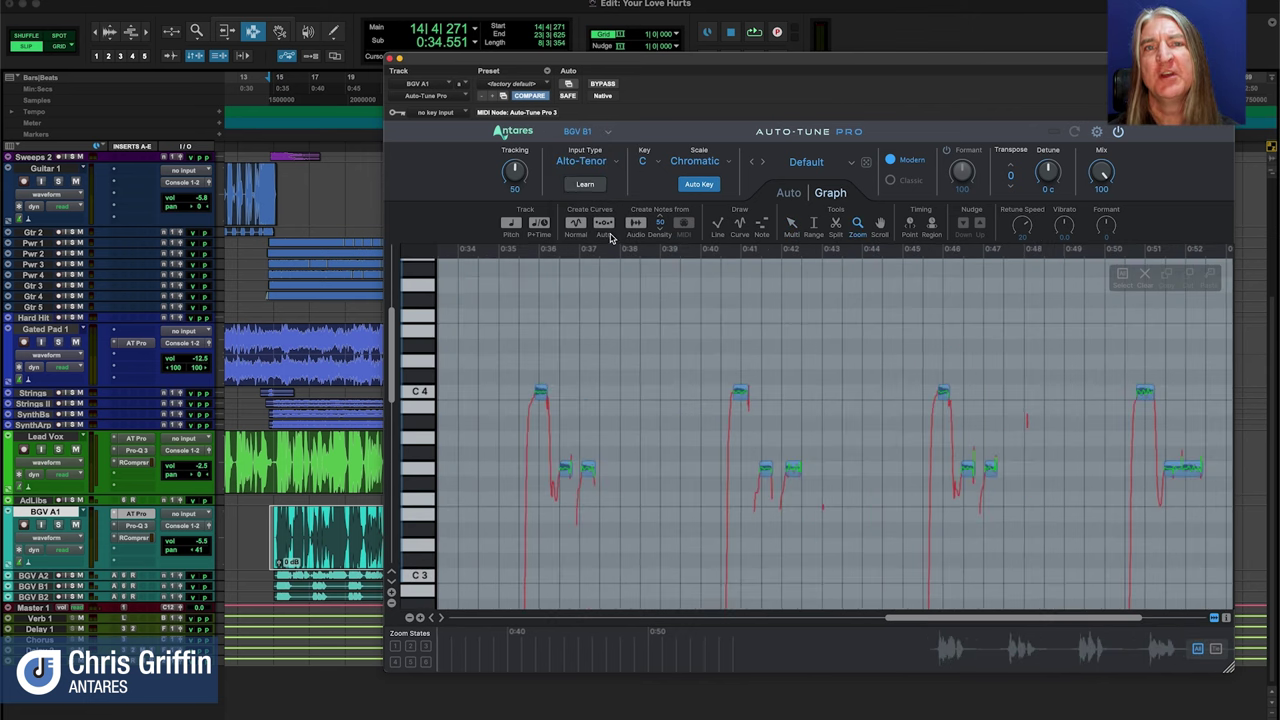
click(600, 131)
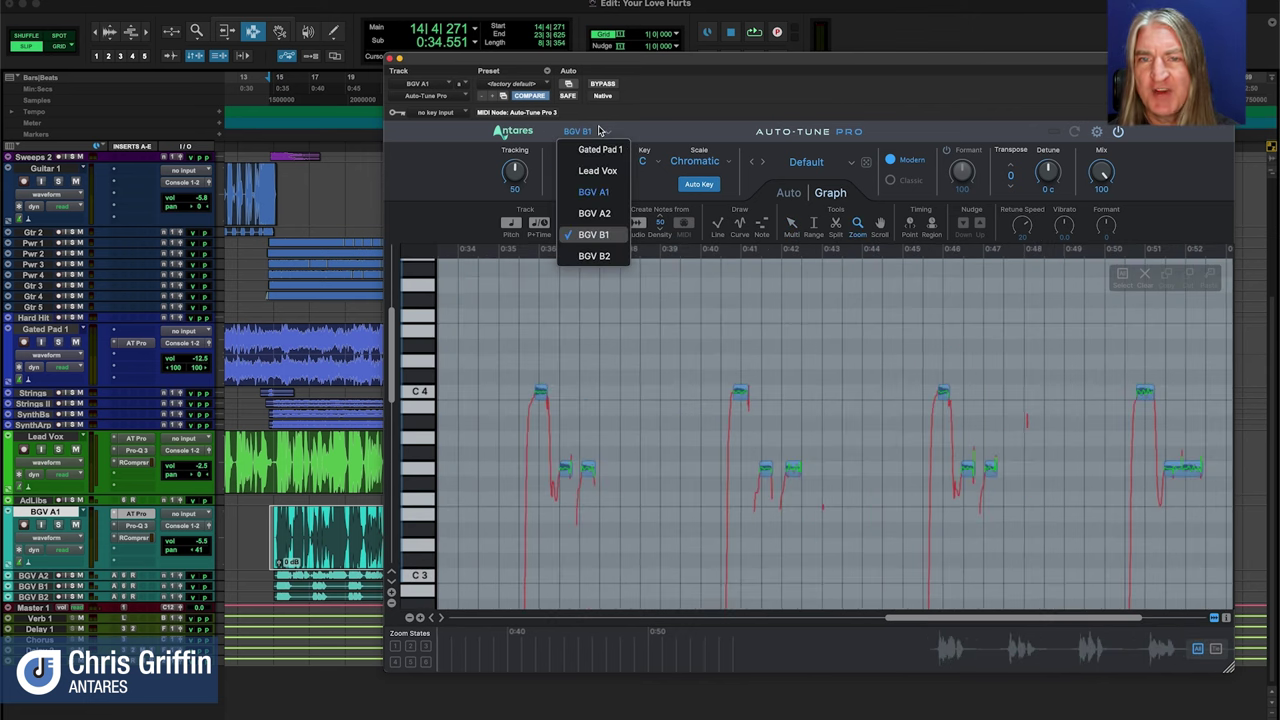
click(612, 257)
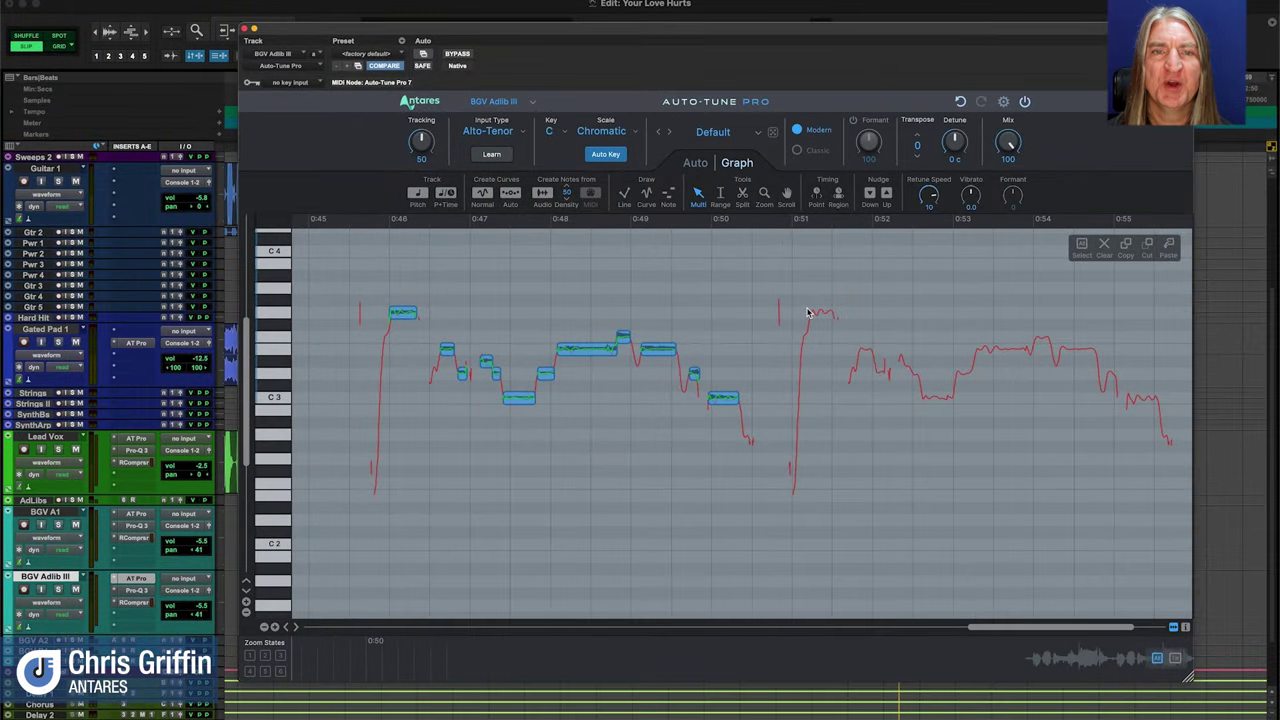
- Create note objects for the phrase from 0:51, open the Your Love Hurts folder, and switch to Graph
double_click(808, 313)
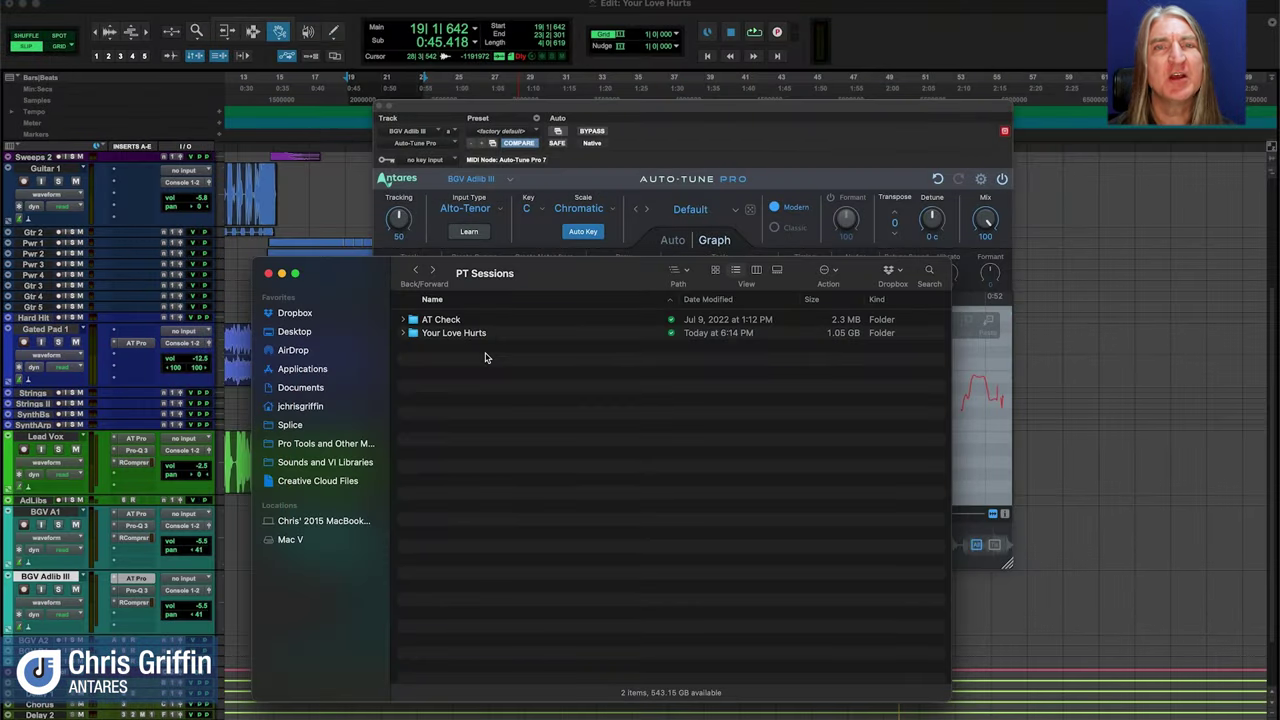
click(477, 334)
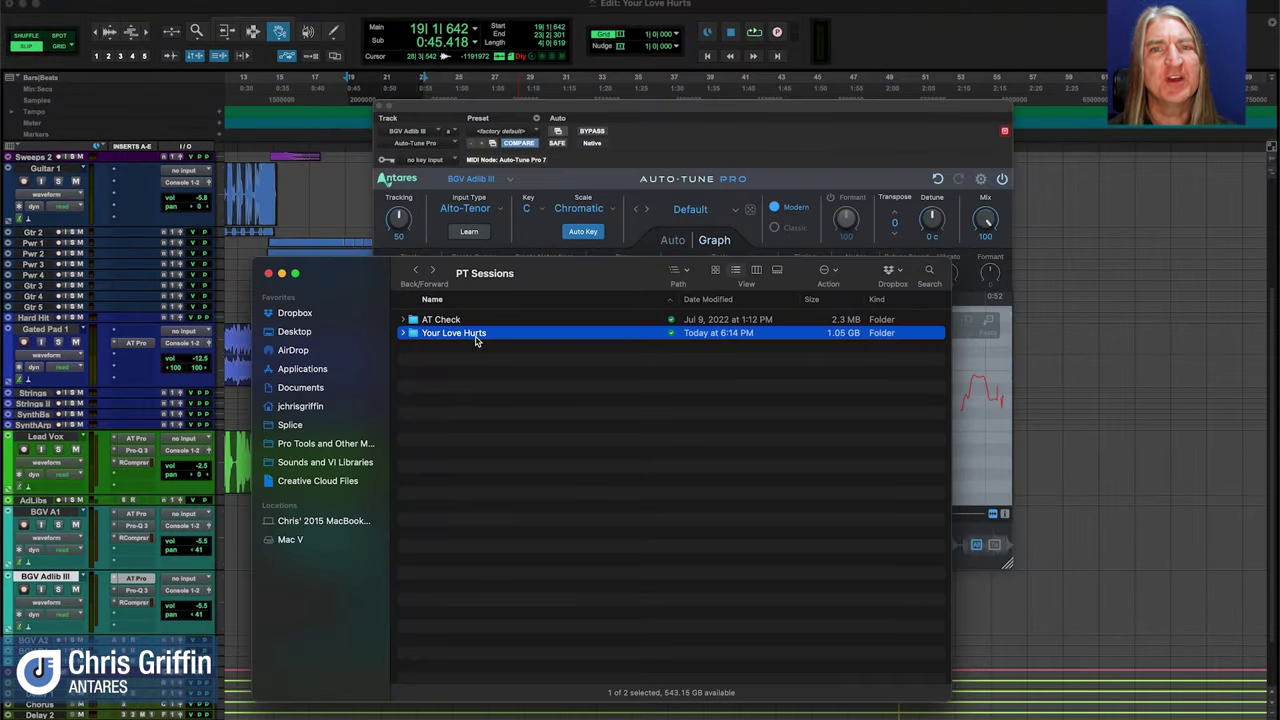
double_click(477, 334)
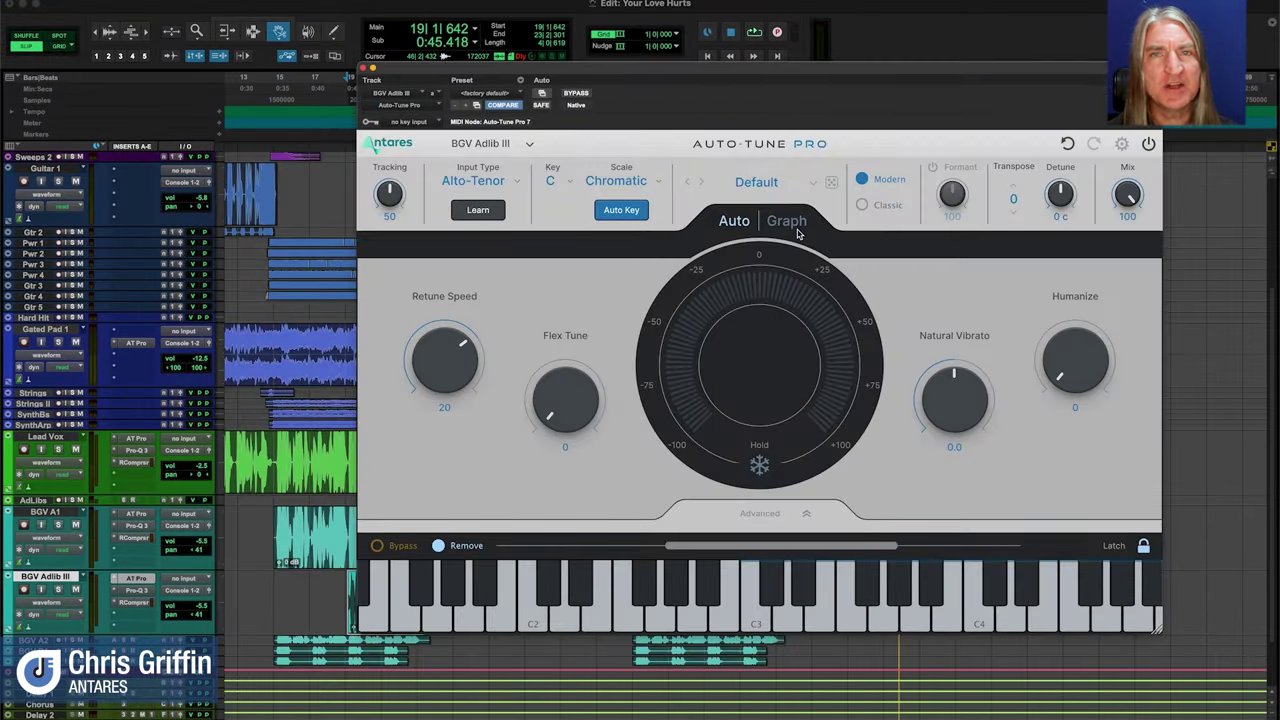
click(795, 224)
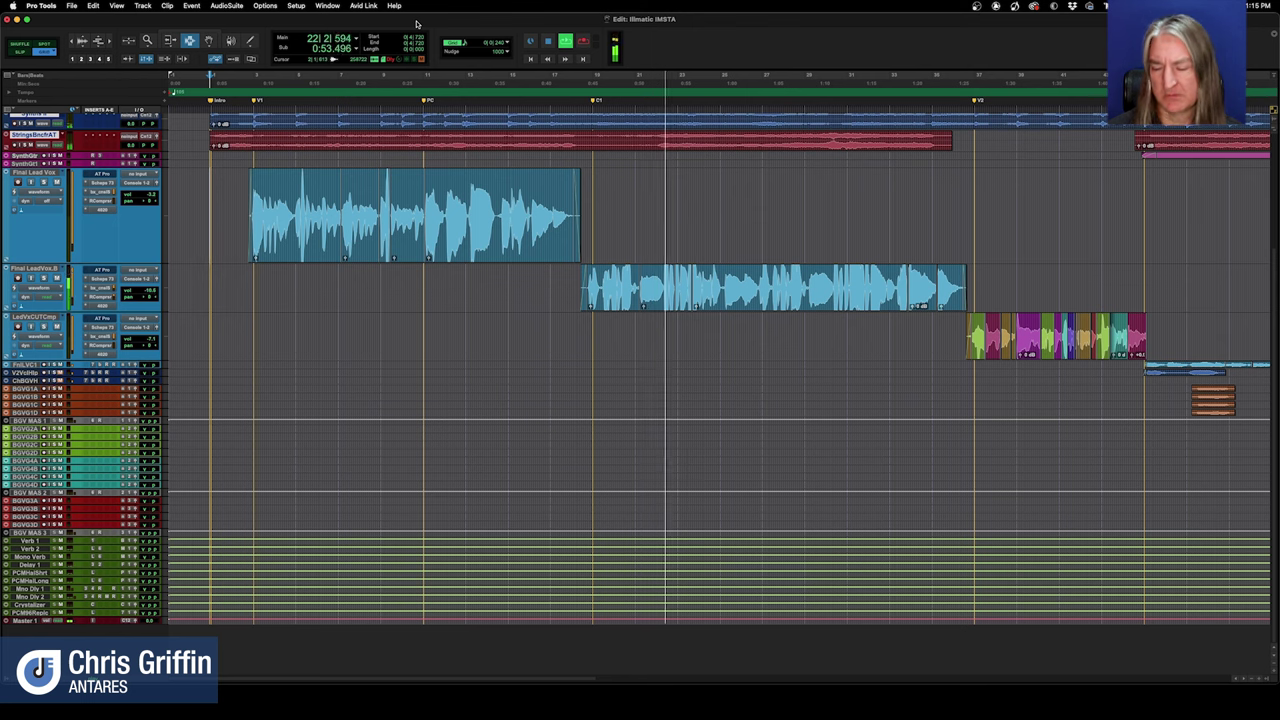
- Set the StringsBnch track height to Large, then Mini, and restart playback near the song start
click(166, 146)
click(182, 164)
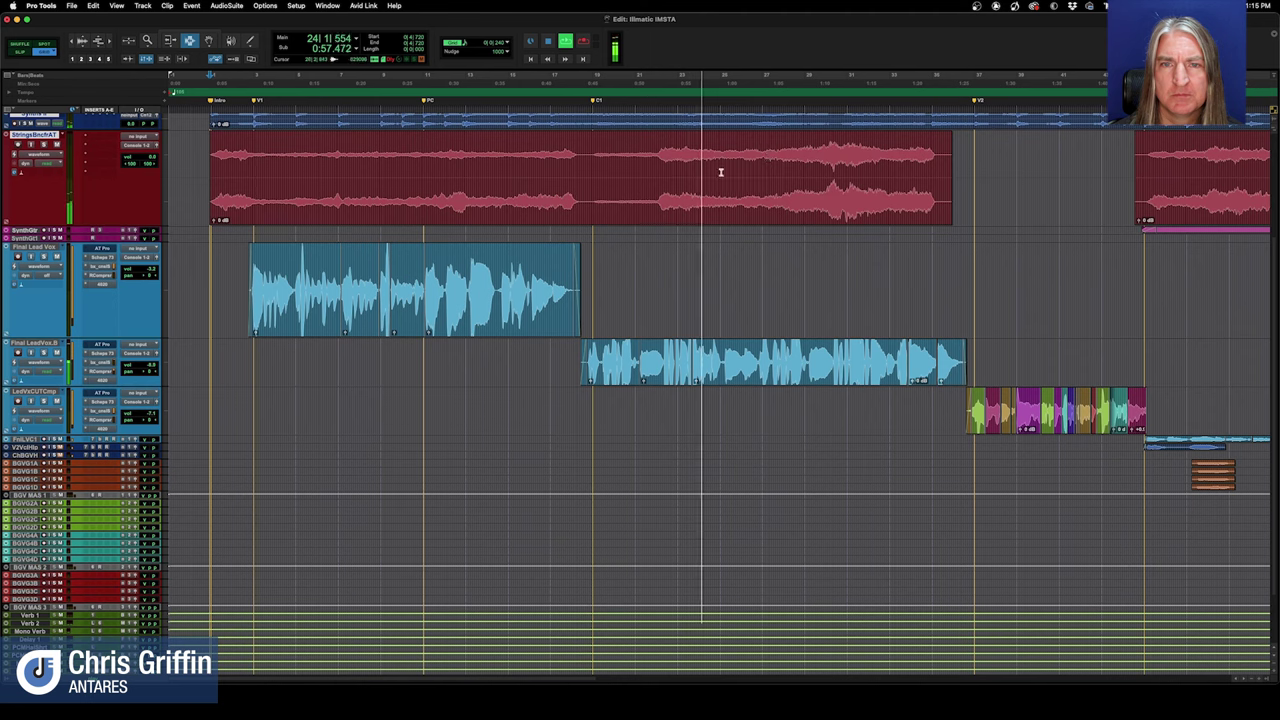
click(168, 178)
click(181, 156)
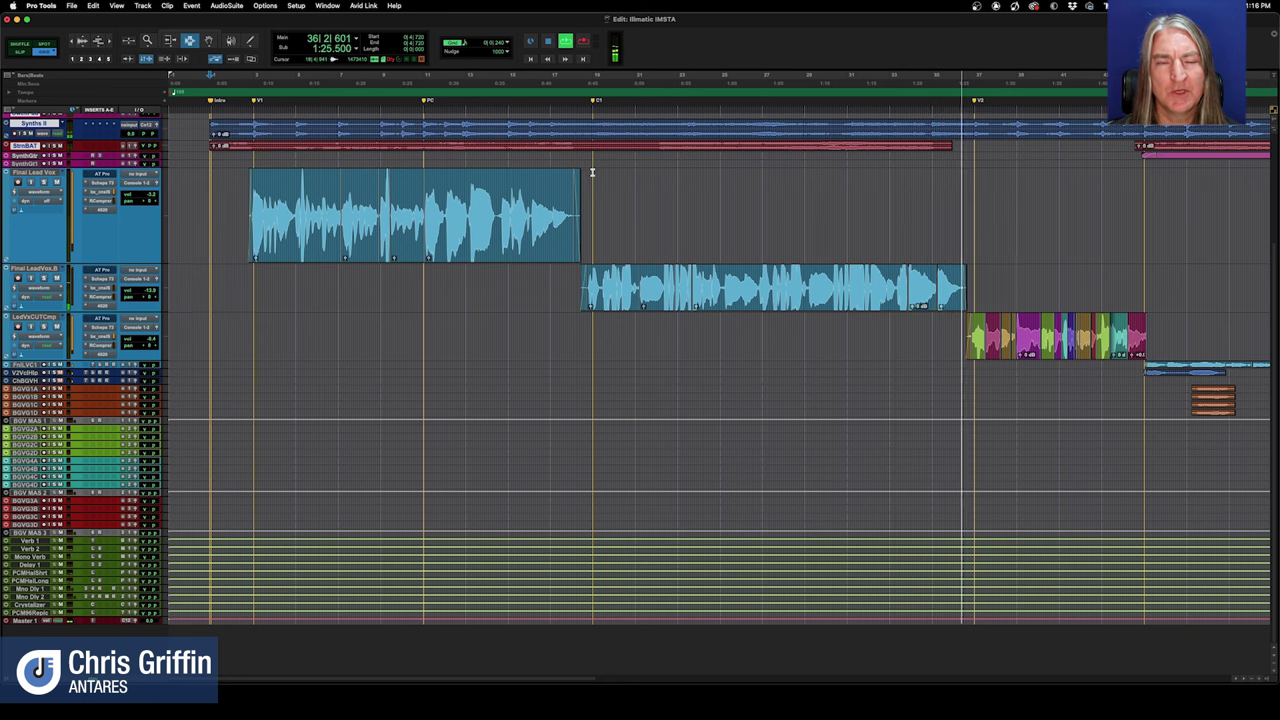
key(space)
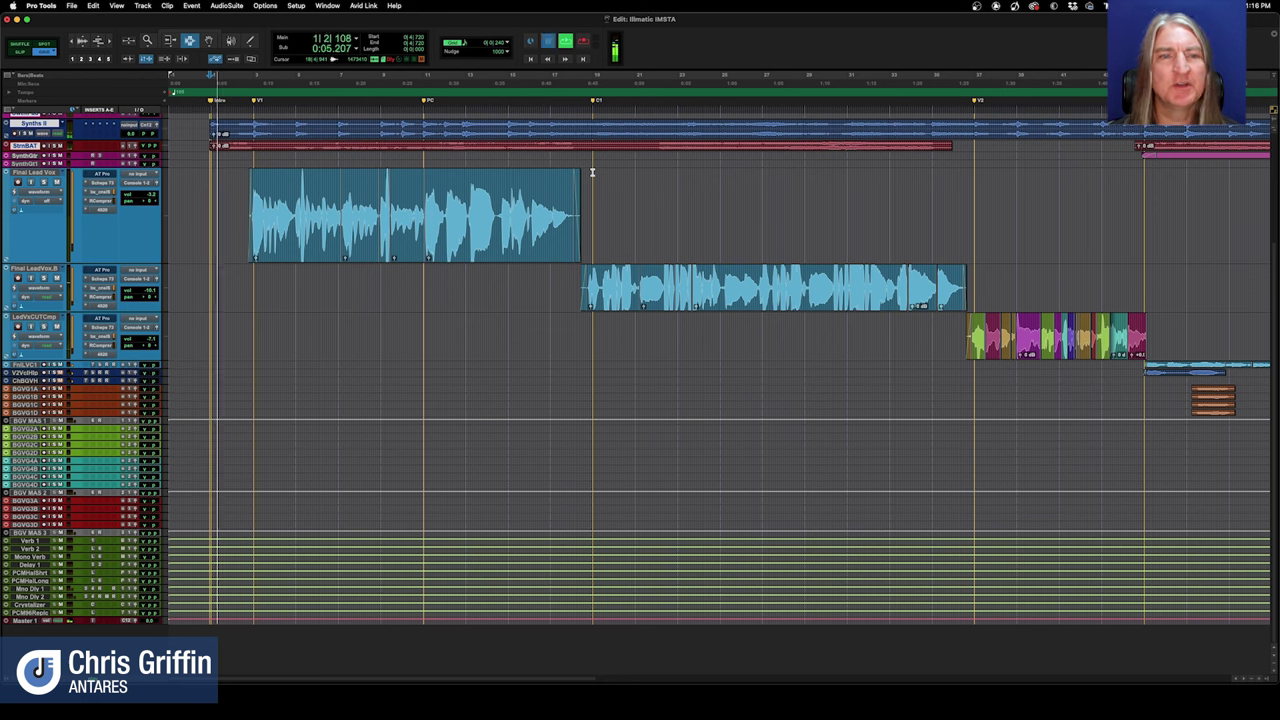
key(space)
key(space)
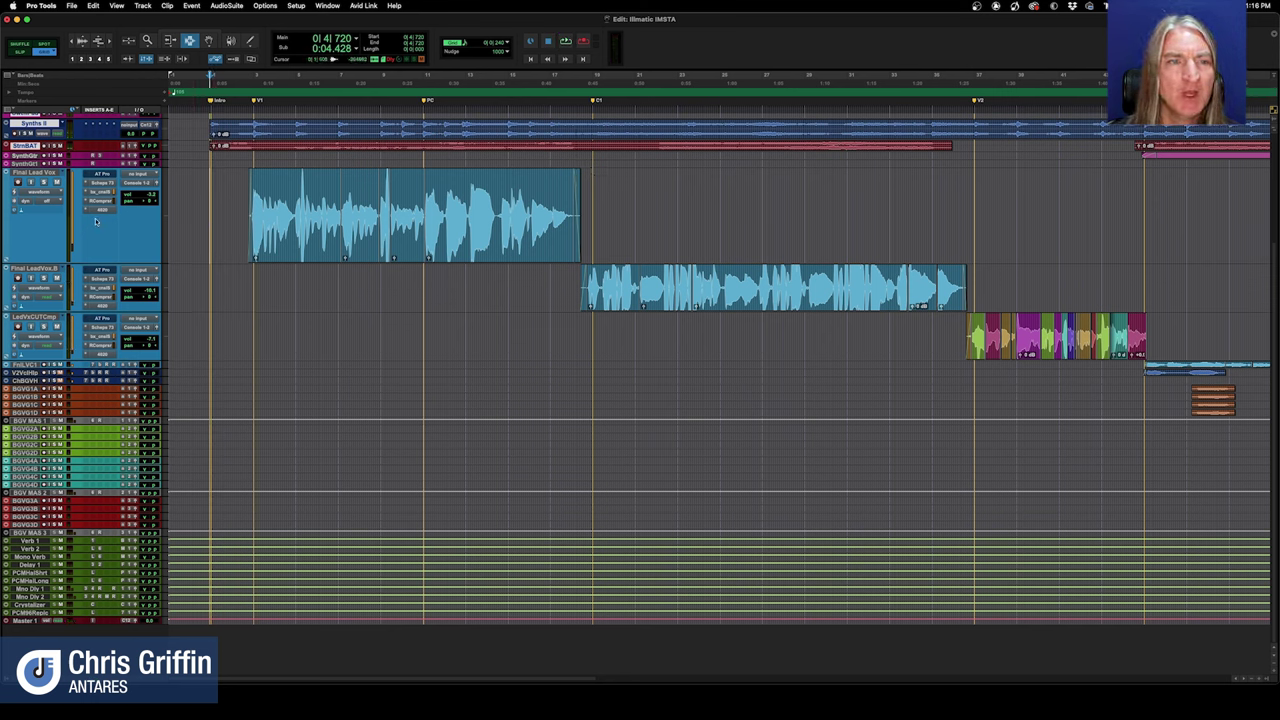
- Switch to Lead Vox V Untuned Comp and the second vocal's untuned comp, then open AT Pro on Final Lead Vox
click(63, 174)
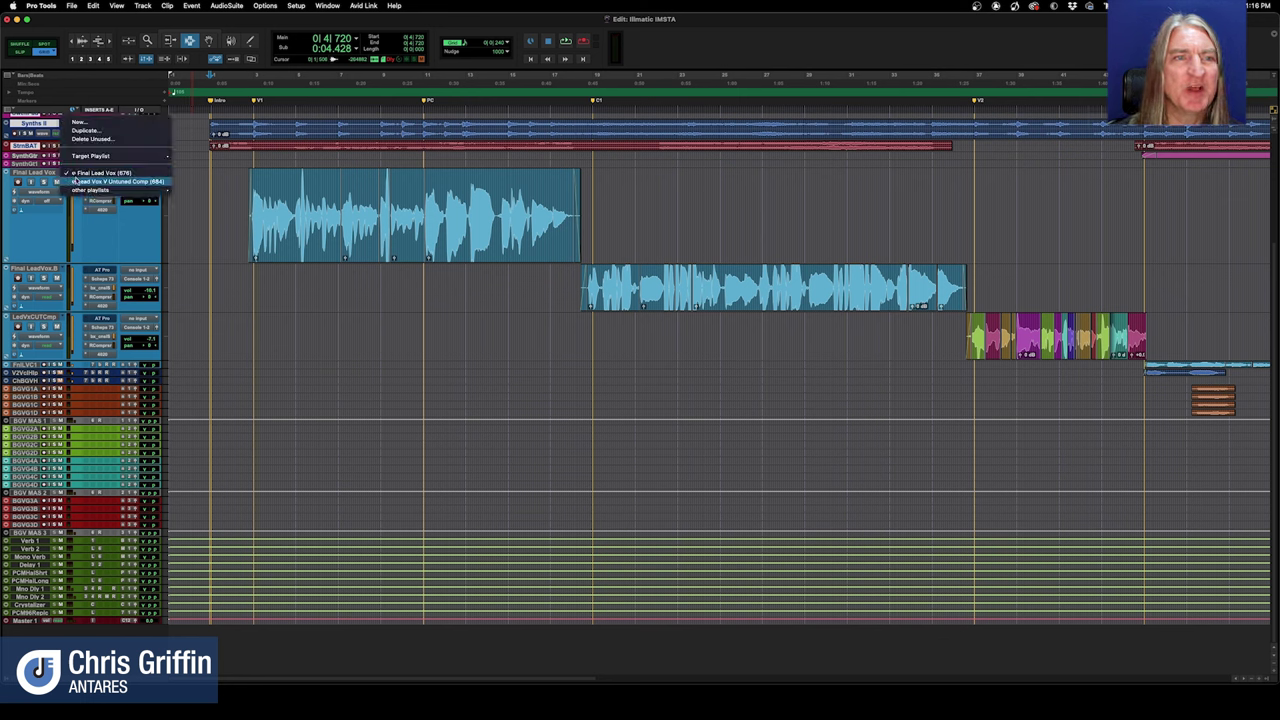
click(110, 181)
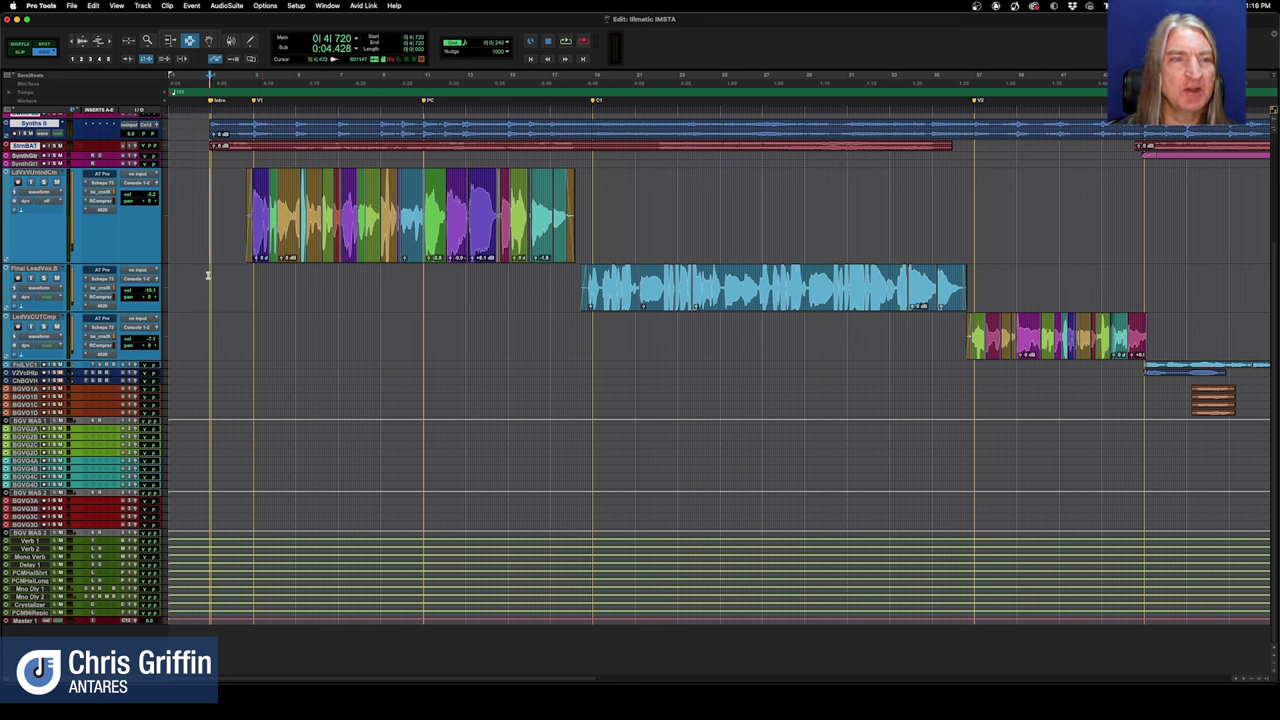
click(63, 270)
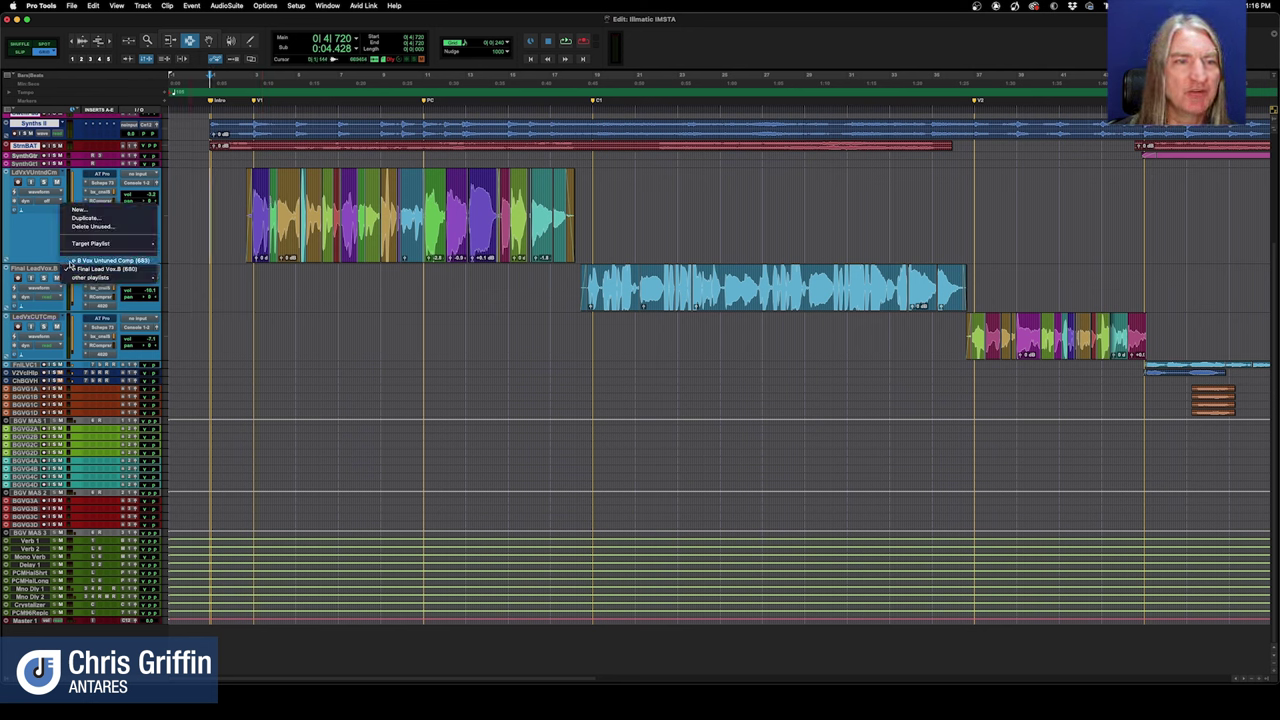
click(73, 262)
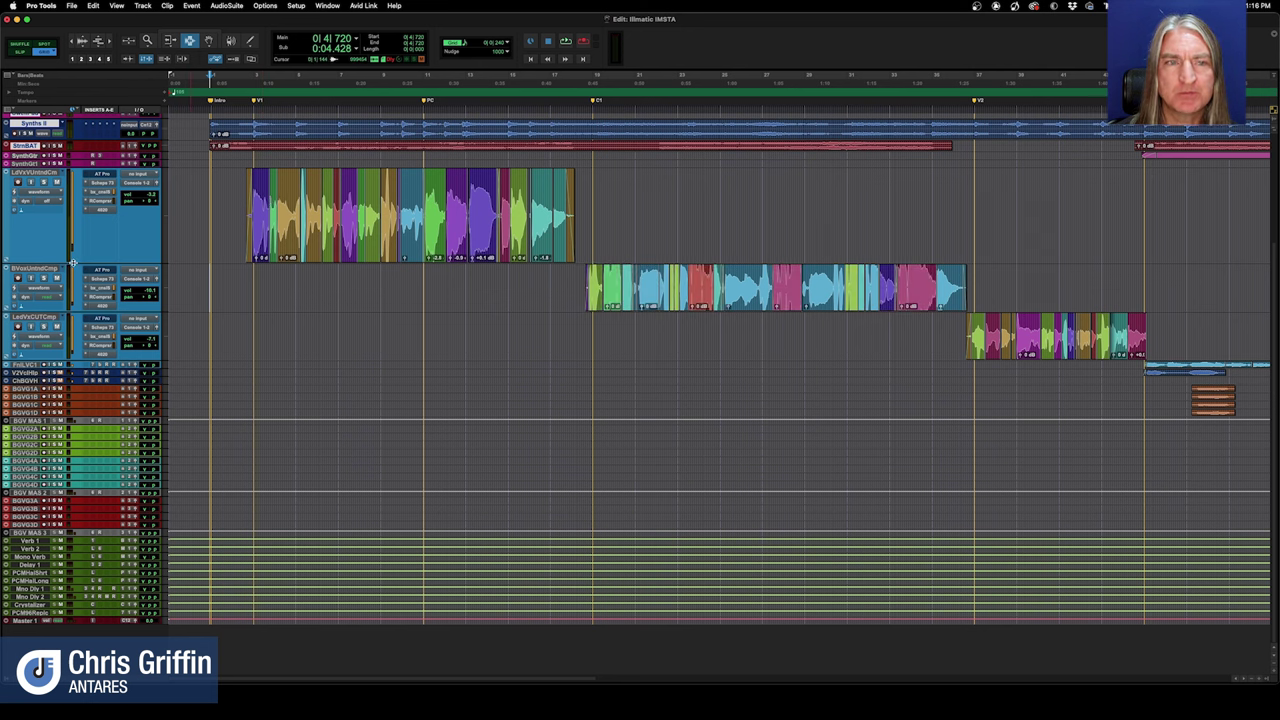
click(101, 175)
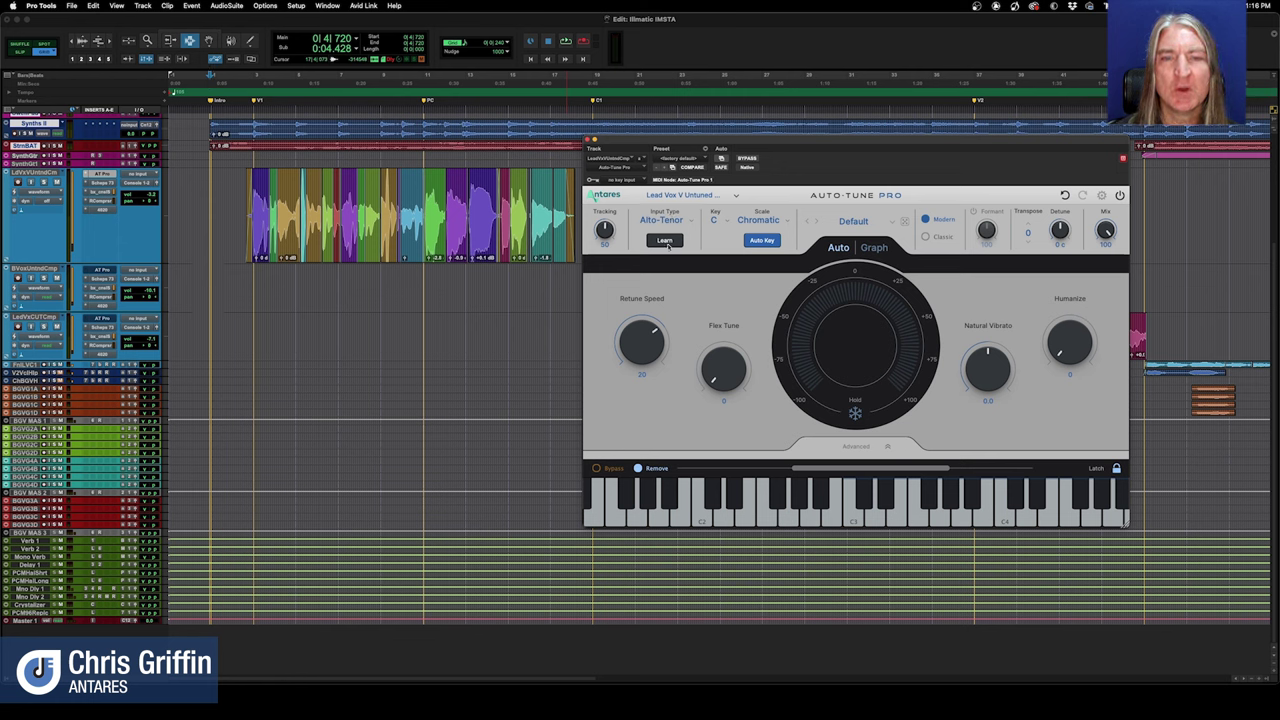
- Select across the first bars of the untuned lead vocal comp clips
drag(244, 207, 362, 208)
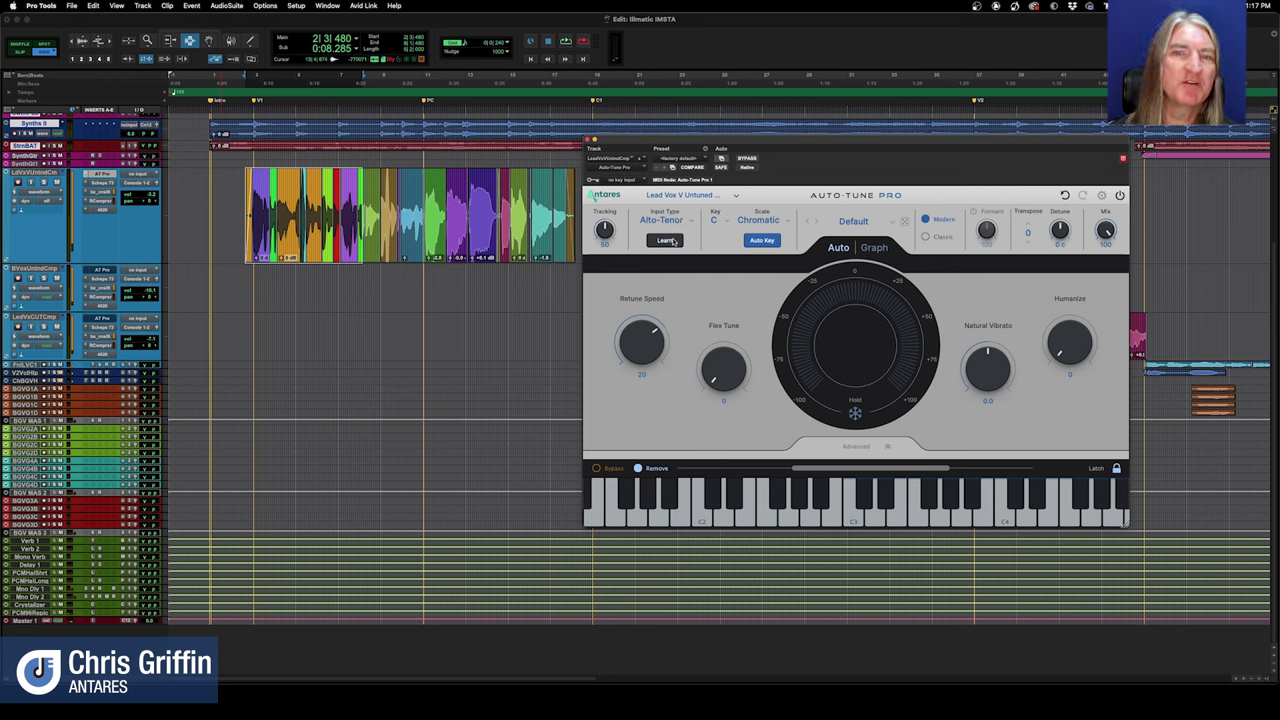
- Open Auto-Key and analyse the key of a selection of the second vocal comp during playback
click(231, 7)
mouse_move(228, 21)
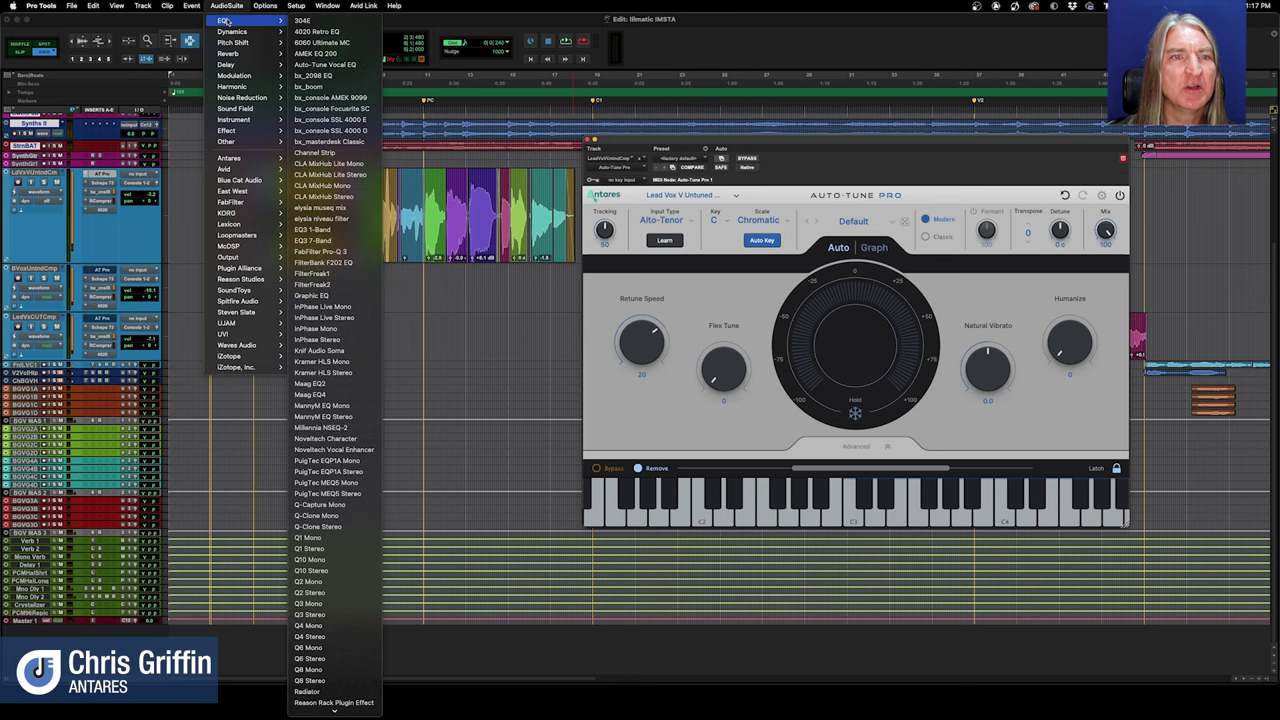
mouse_move(230, 158)
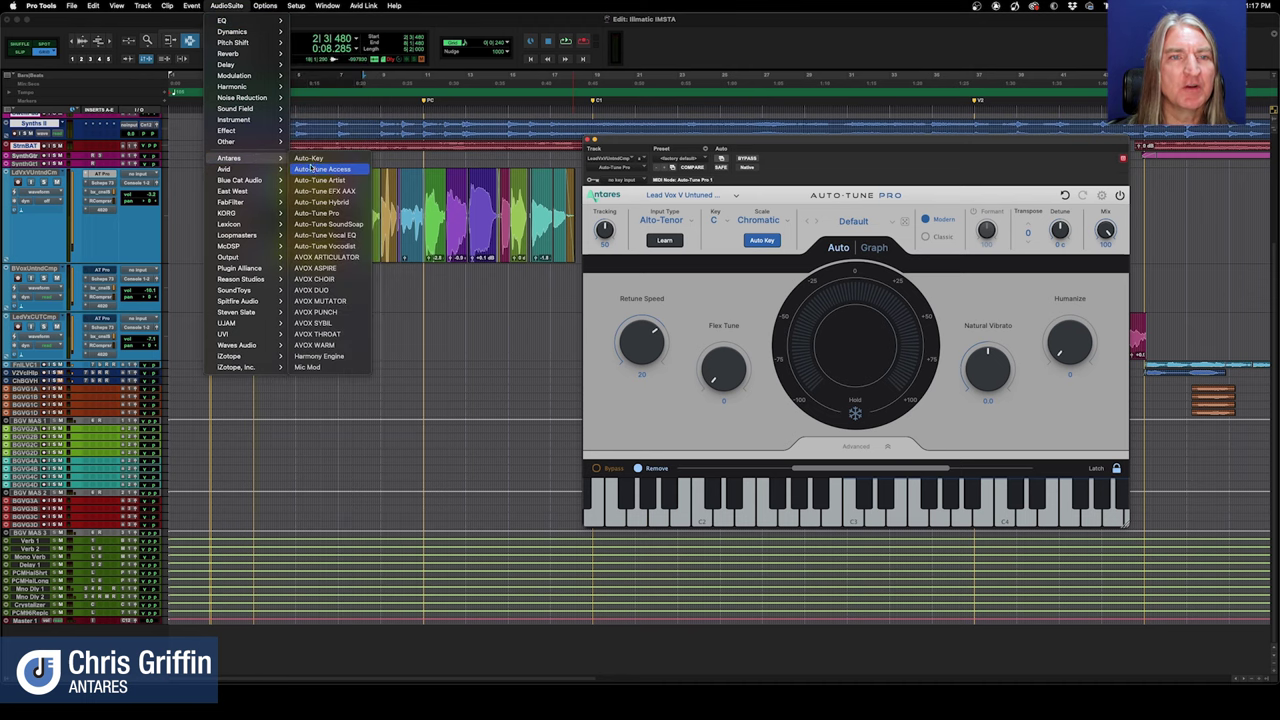
click(320, 157)
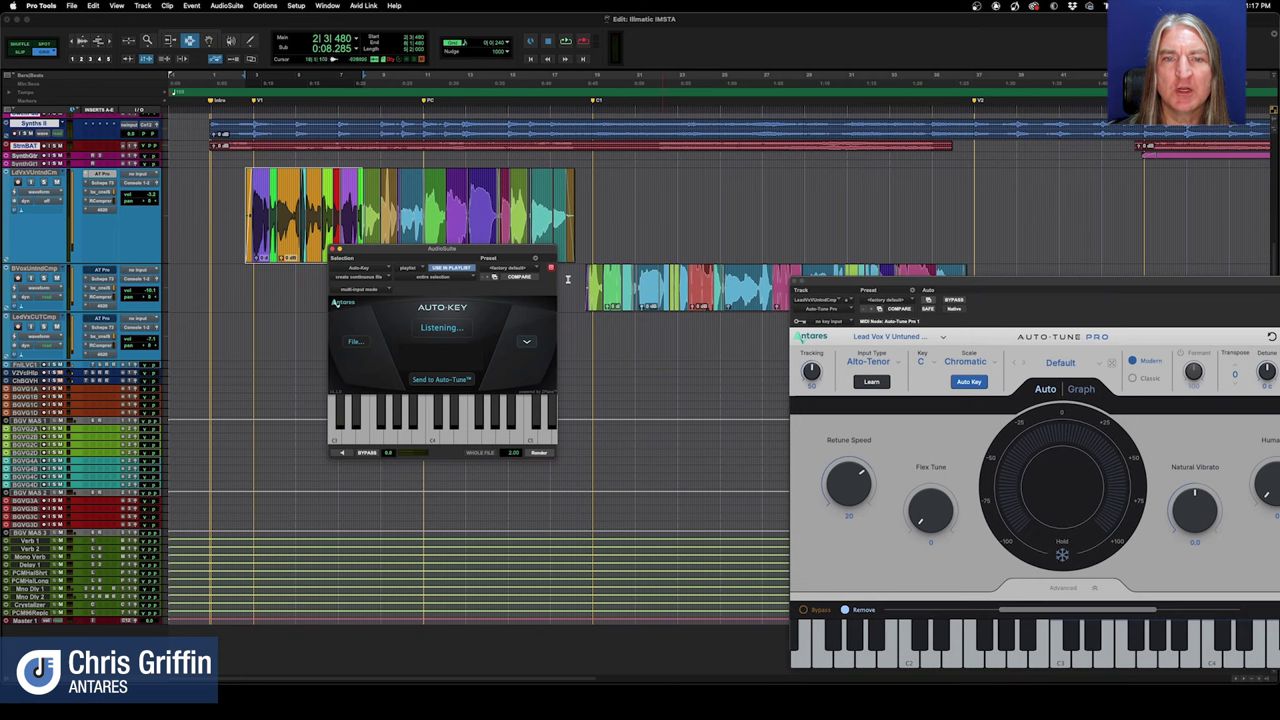
drag(586, 279, 752, 283)
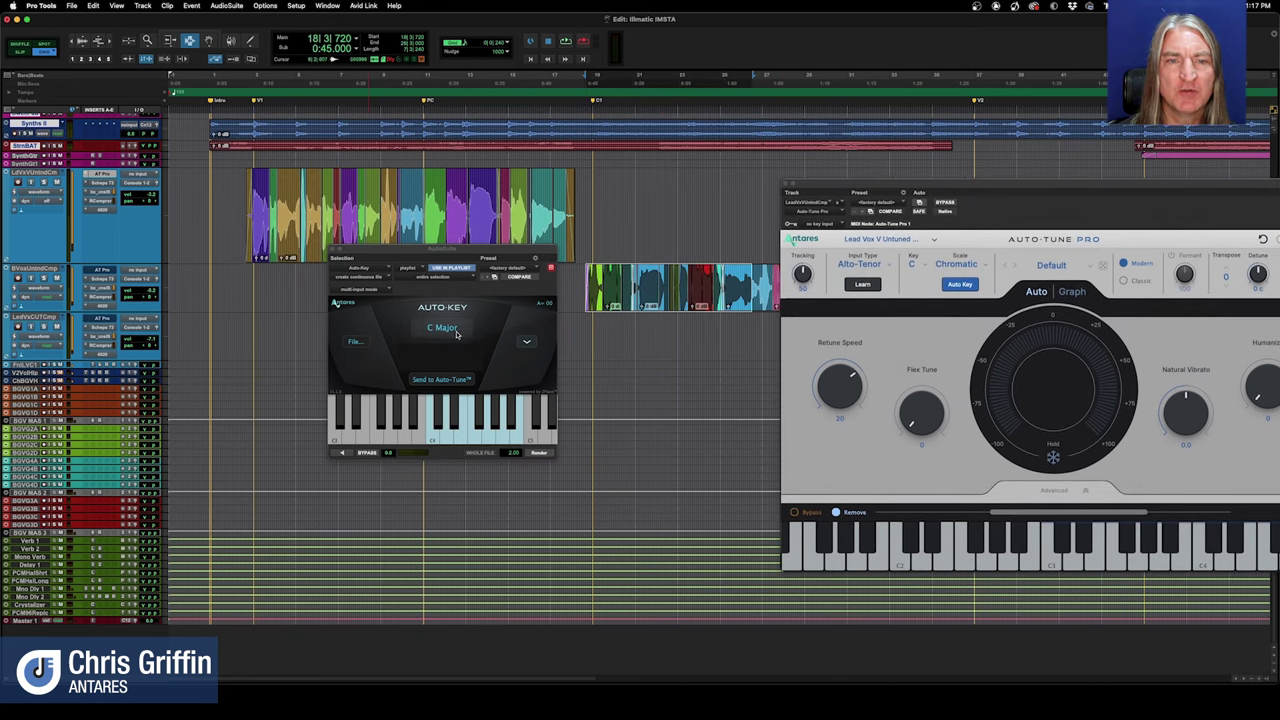
click(343, 452)
key(space)
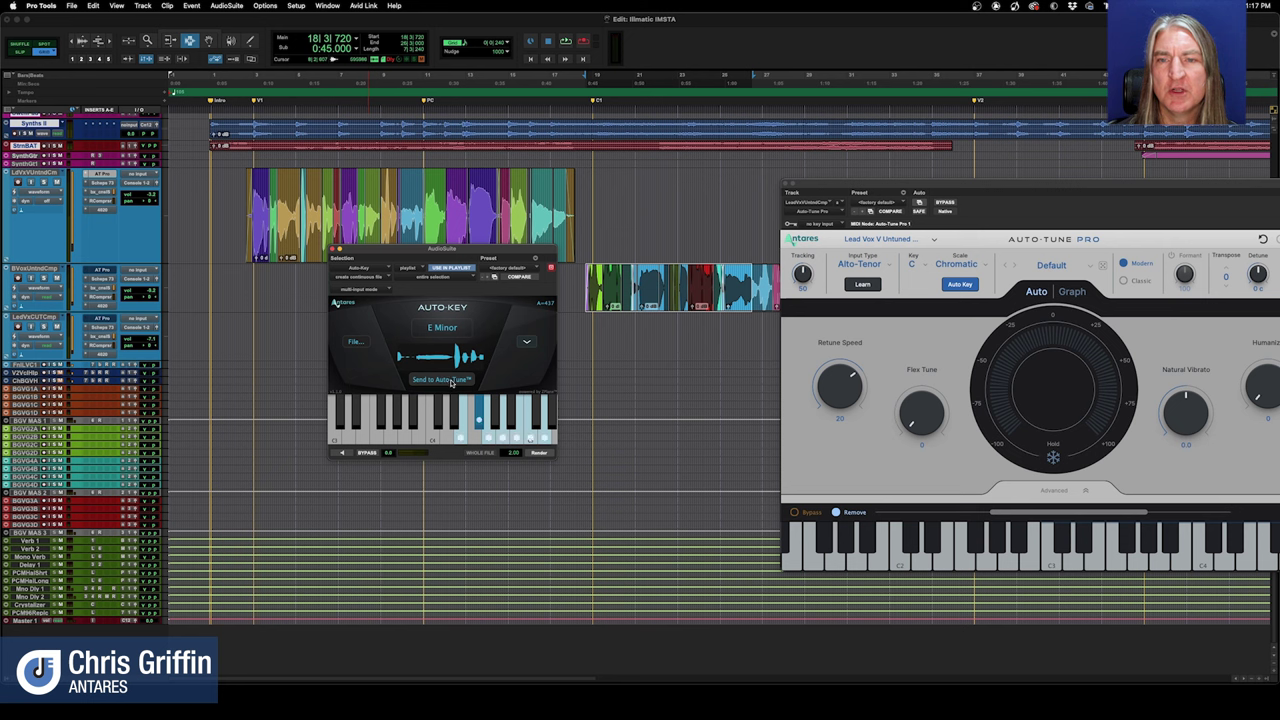
- Send the detected E Minor to Auto-Tune, verify it on the vocal instances, and close Auto-Key
click(450, 380)
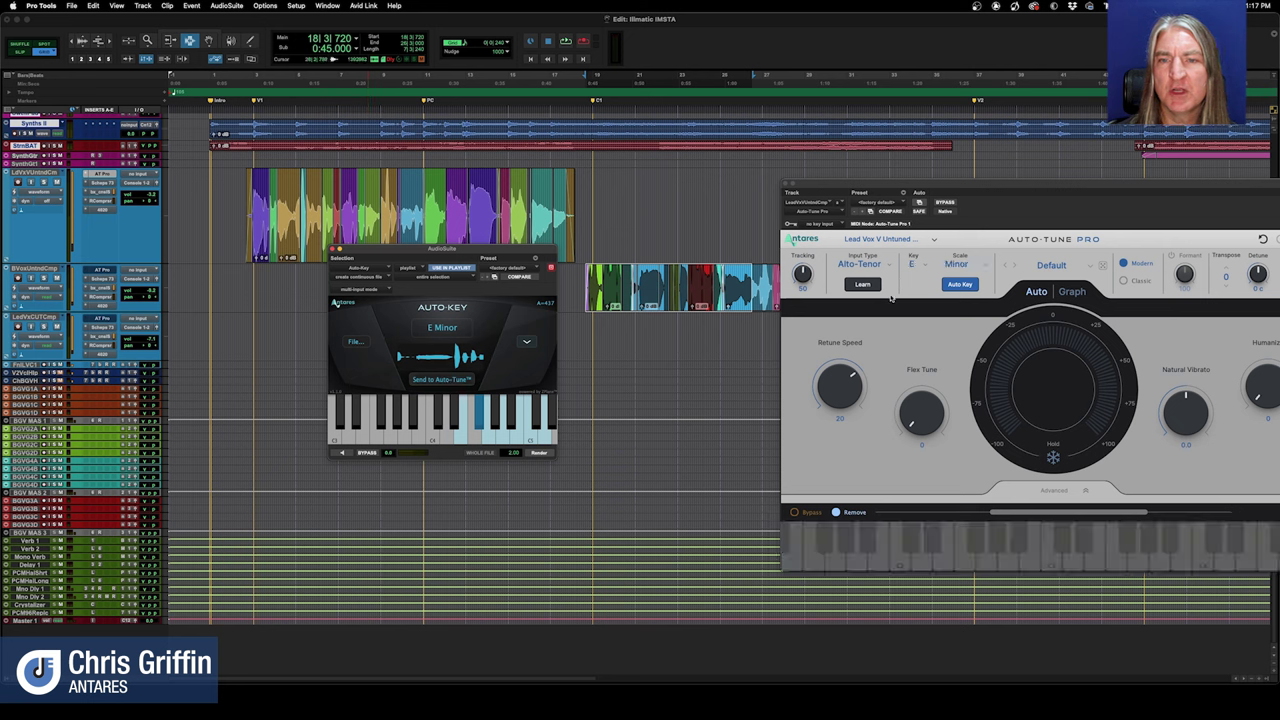
click(102, 270)
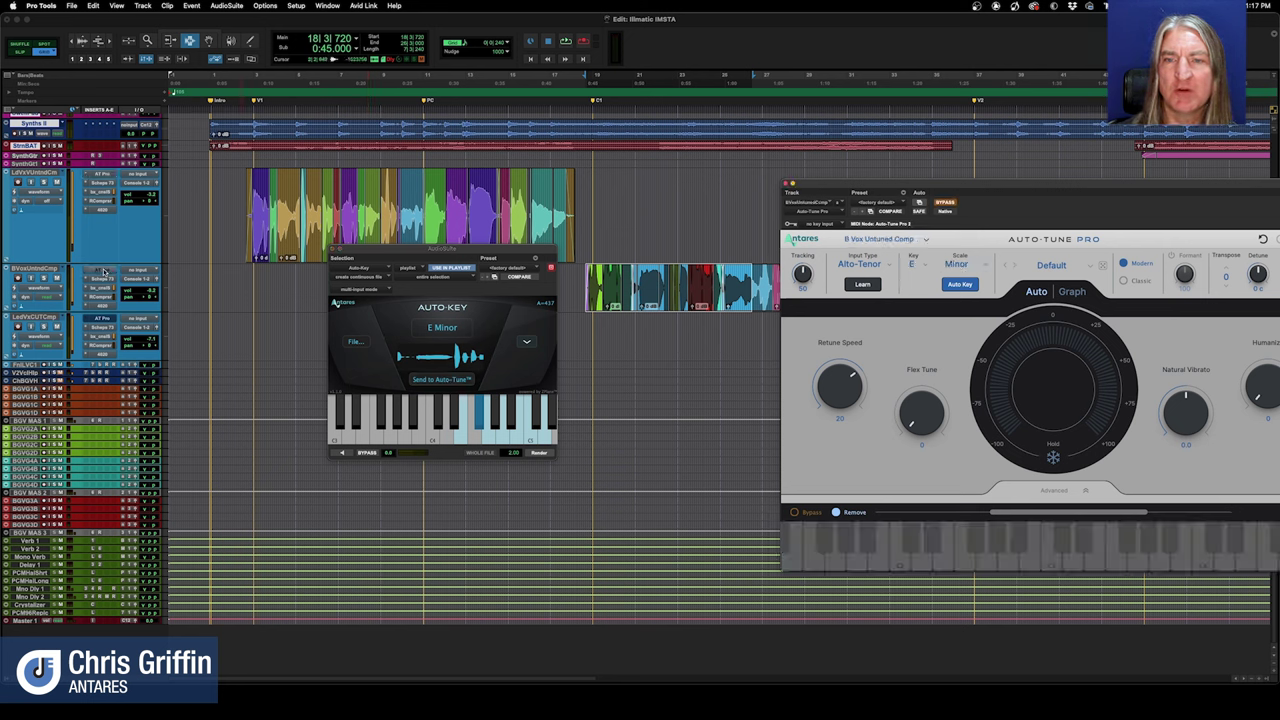
click(103, 320)
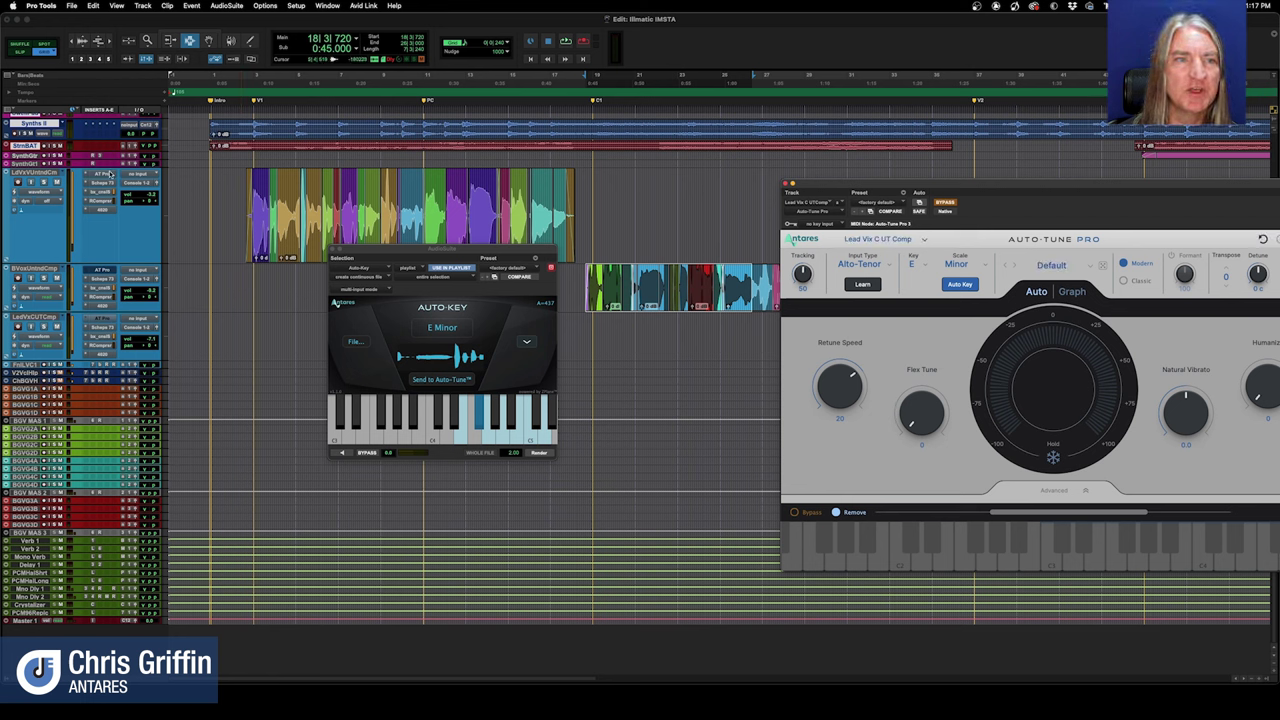
click(104, 174)
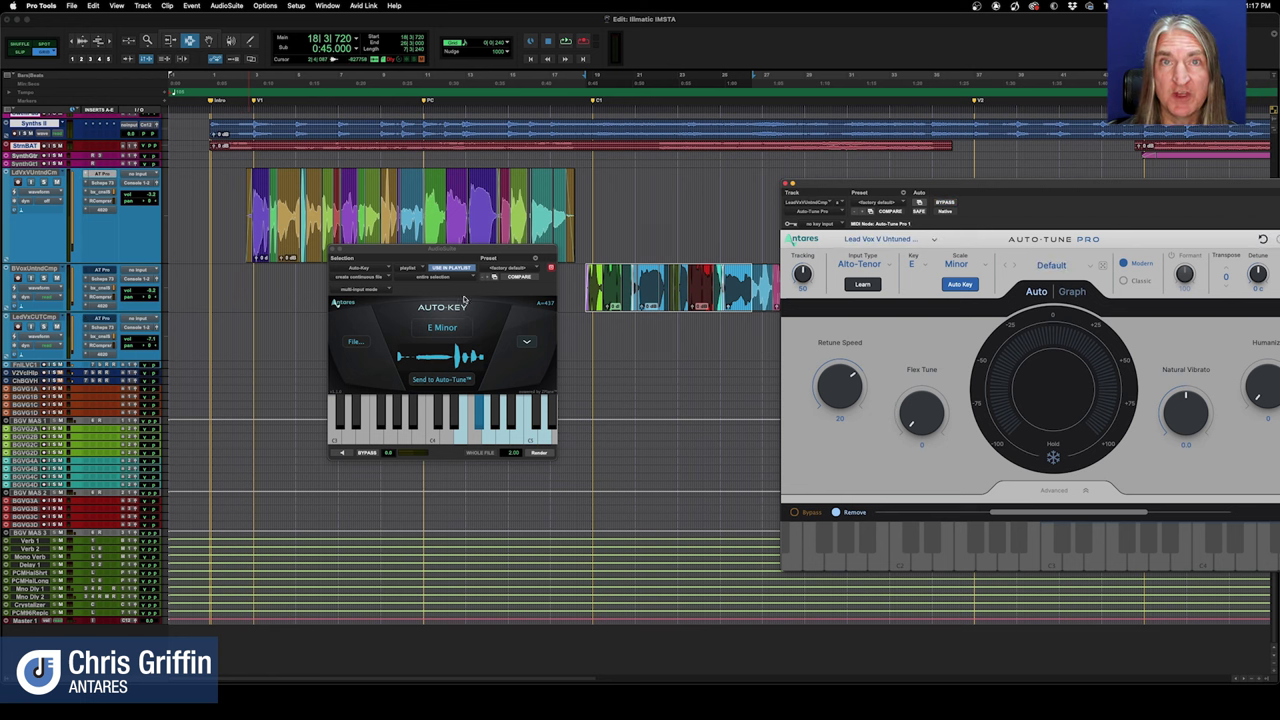
click(334, 250)
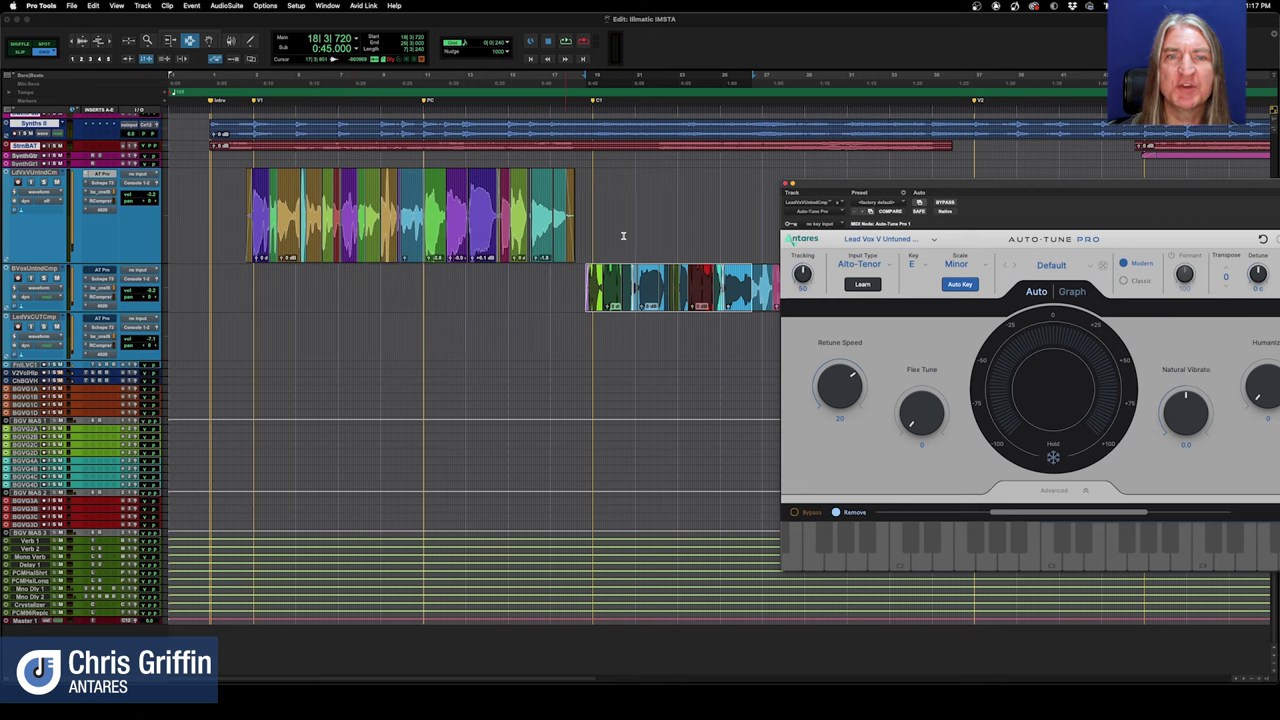
drag(964, 190, 611, 186)
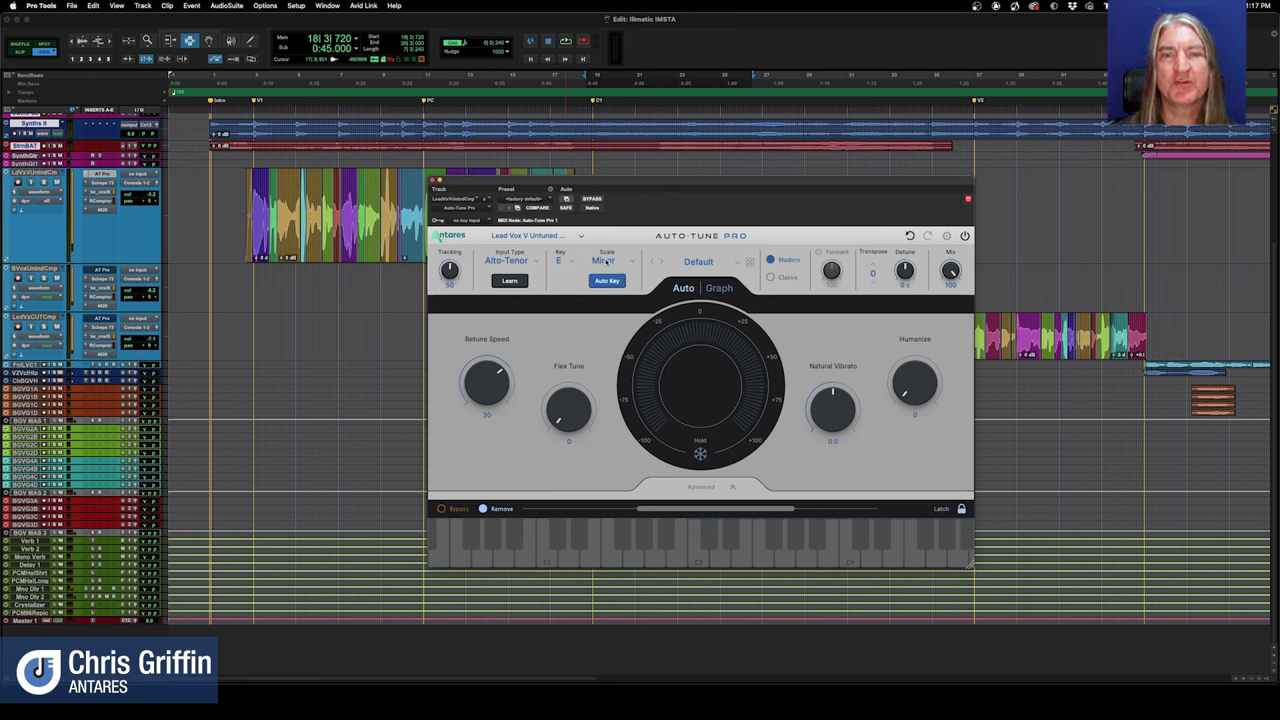
click(606, 261)
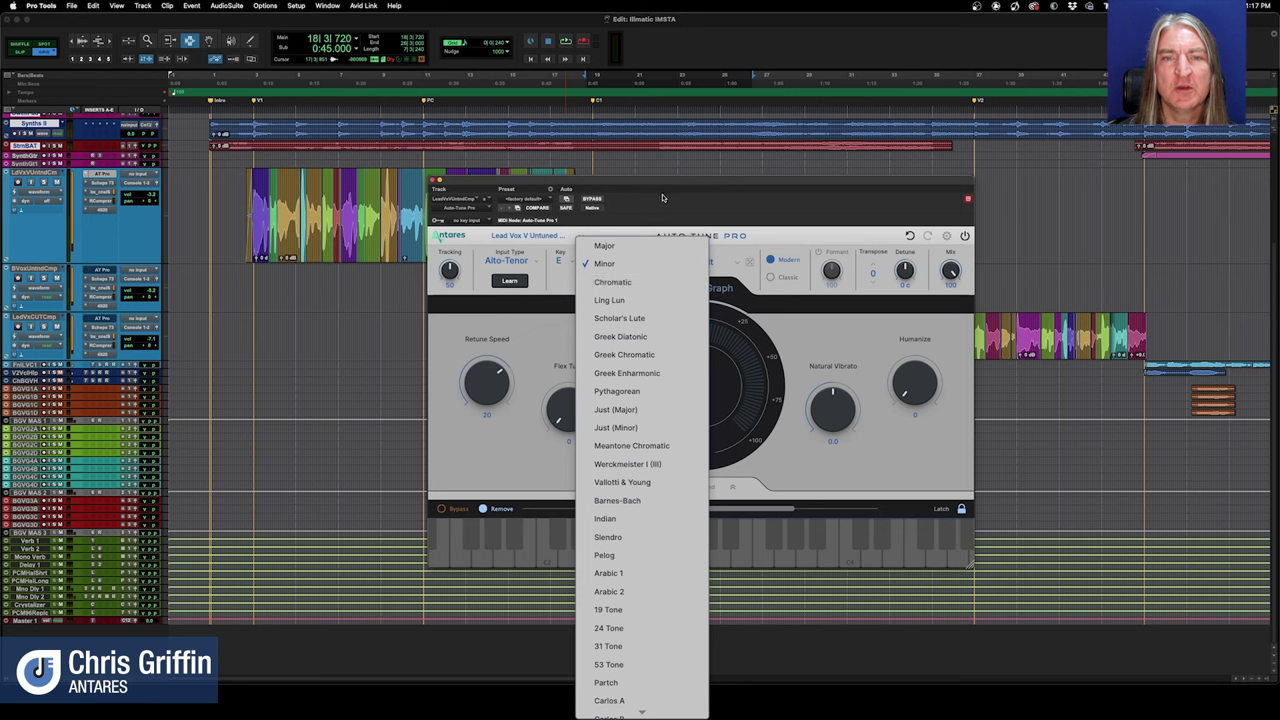
click(604, 265)
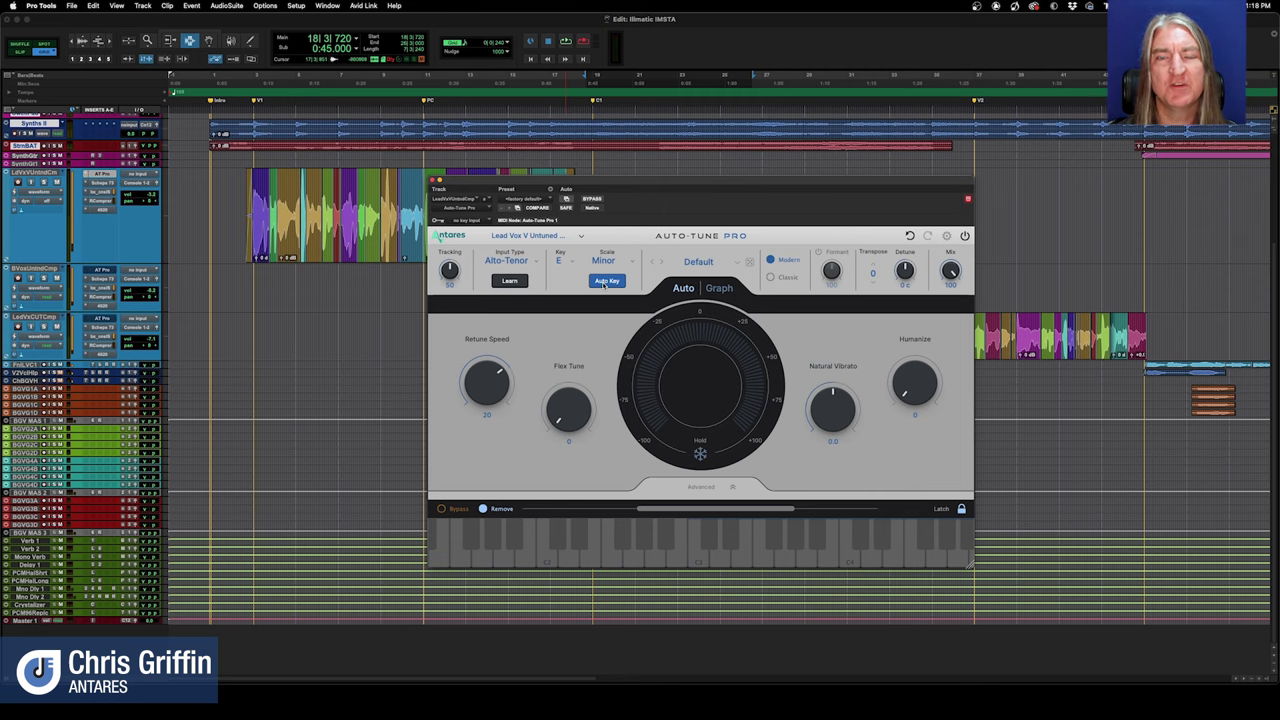
drag(624, 186, 815, 160)
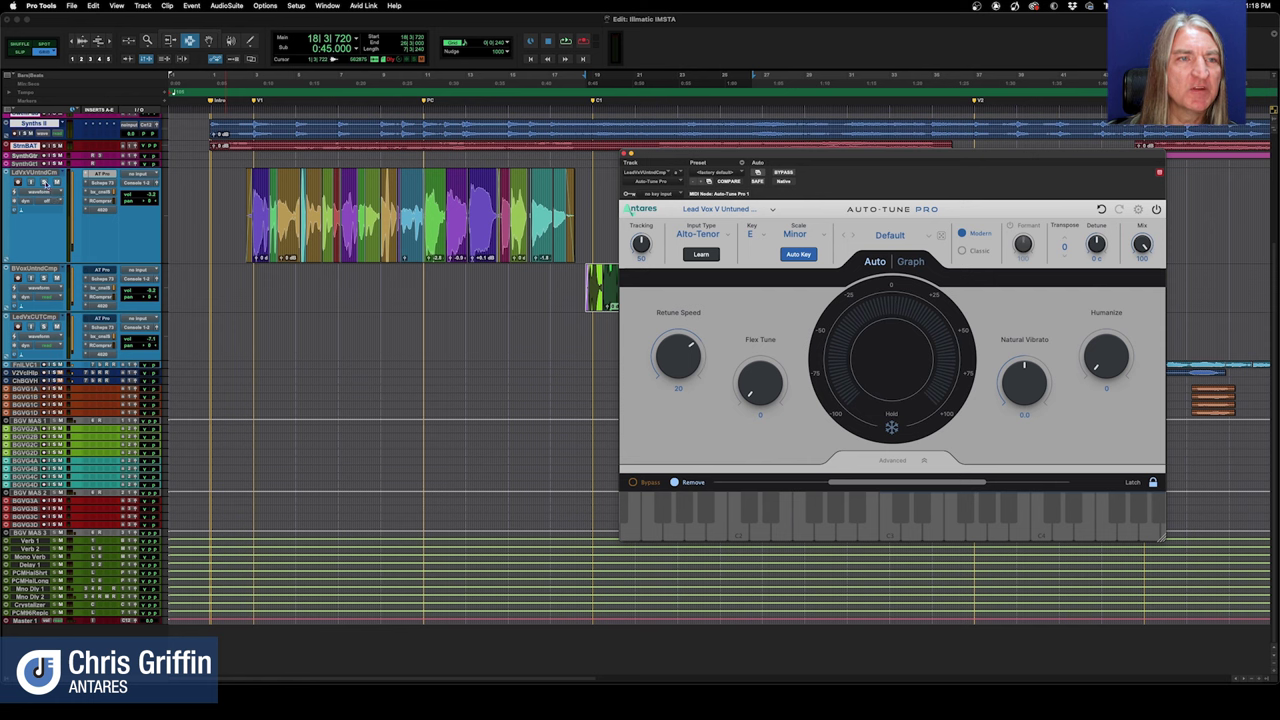
click(249, 197)
key(space)
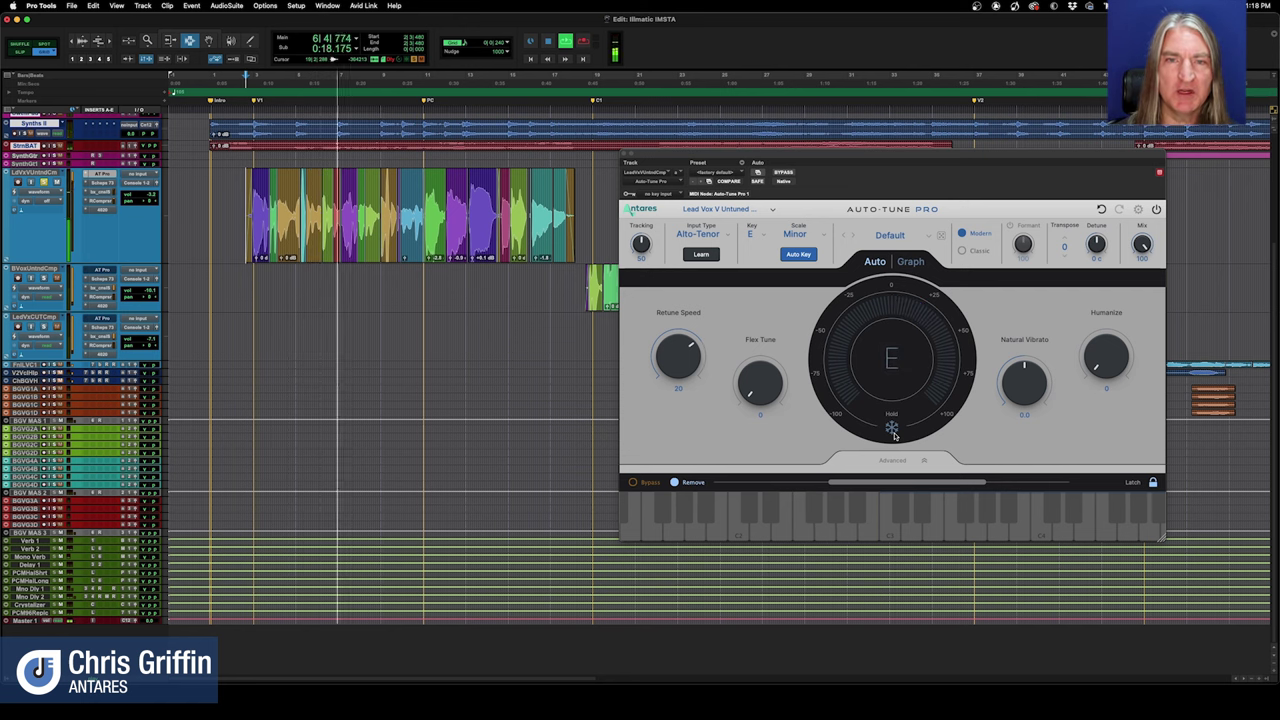
key(space)
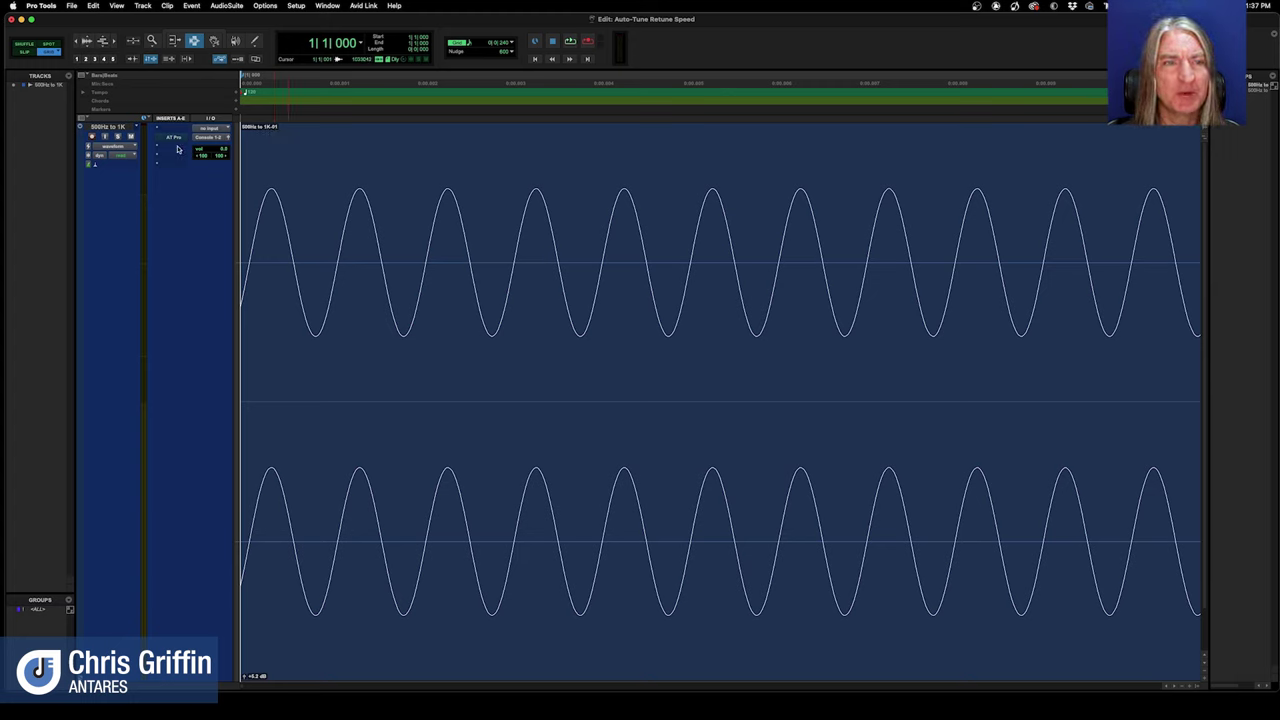
- Play the tone track, zoom out three times, fit the clips to the window, and stop
key(space)
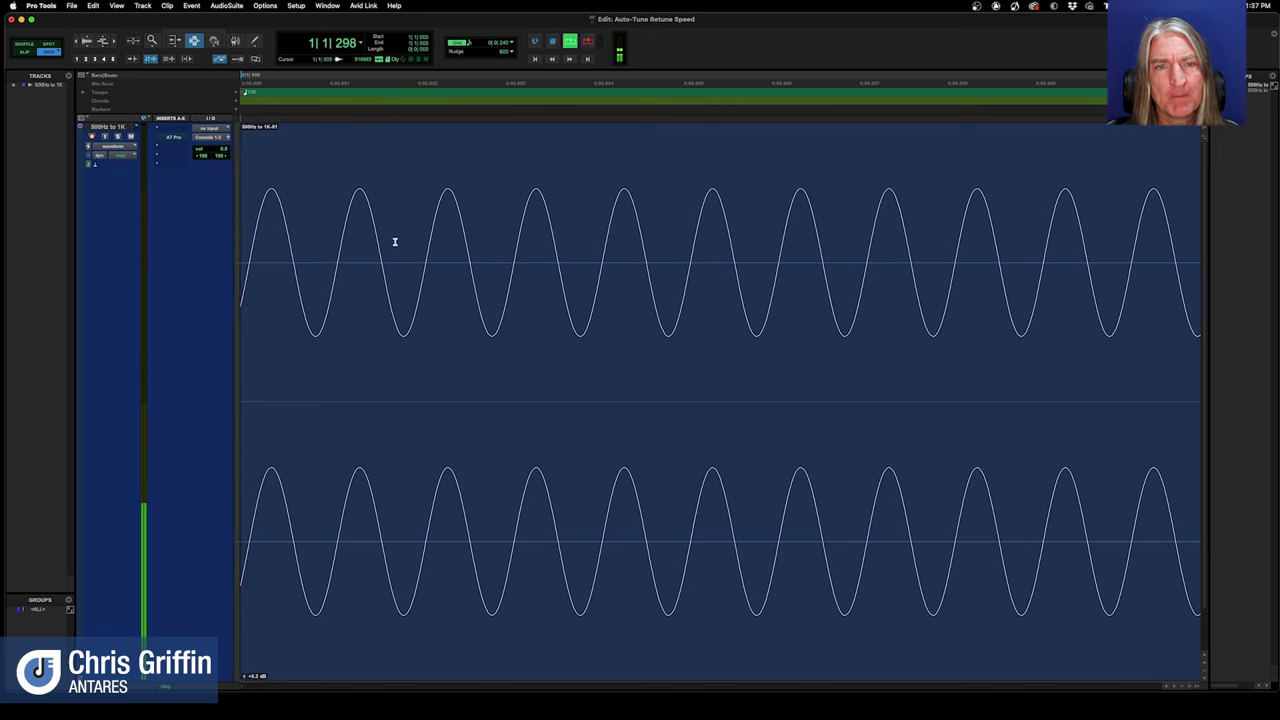
key(super+bracketleft)
key(super+bracketleft)
key(super+bracketleft)
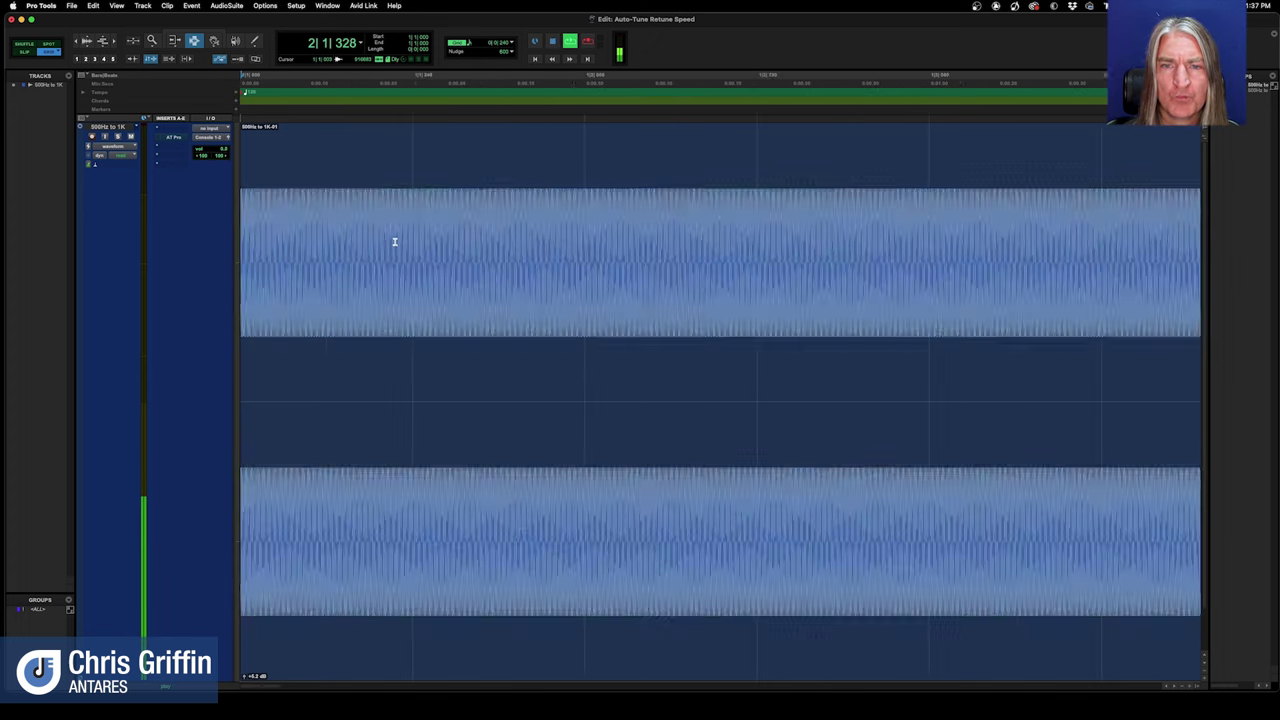
key(super+bracketleft)
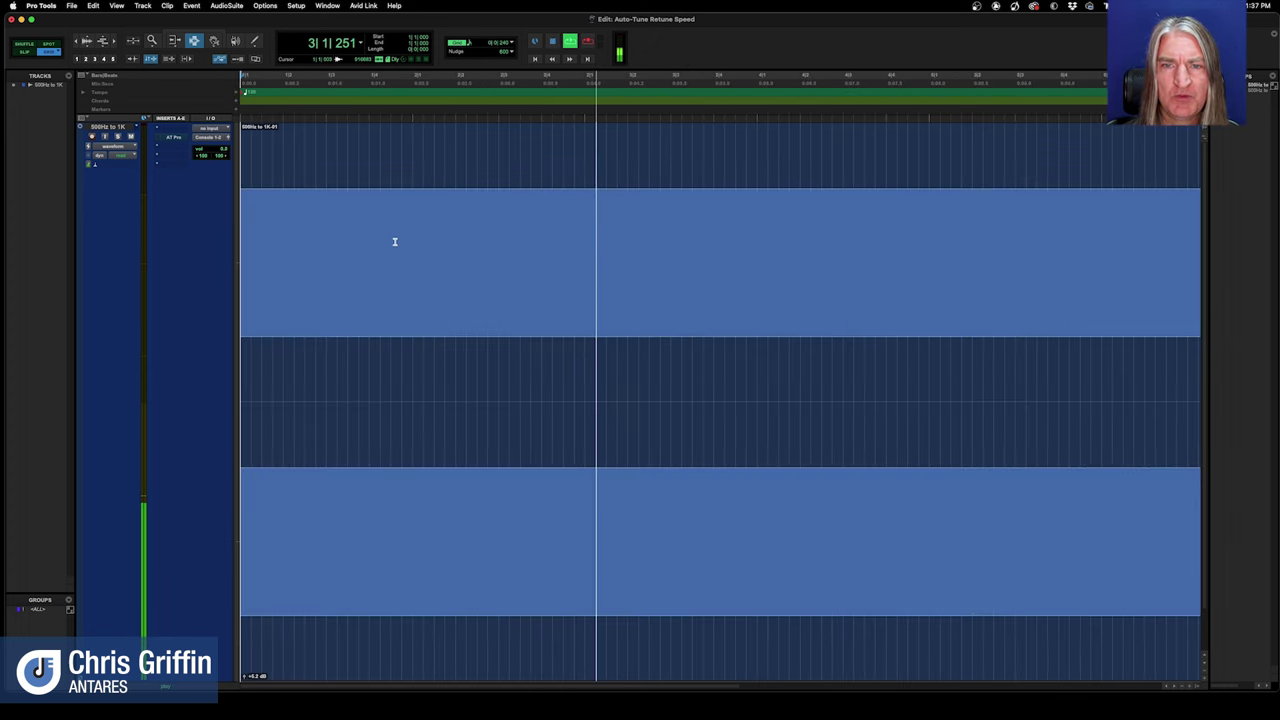
key(super+bracketleft)
key(super+bracketright)
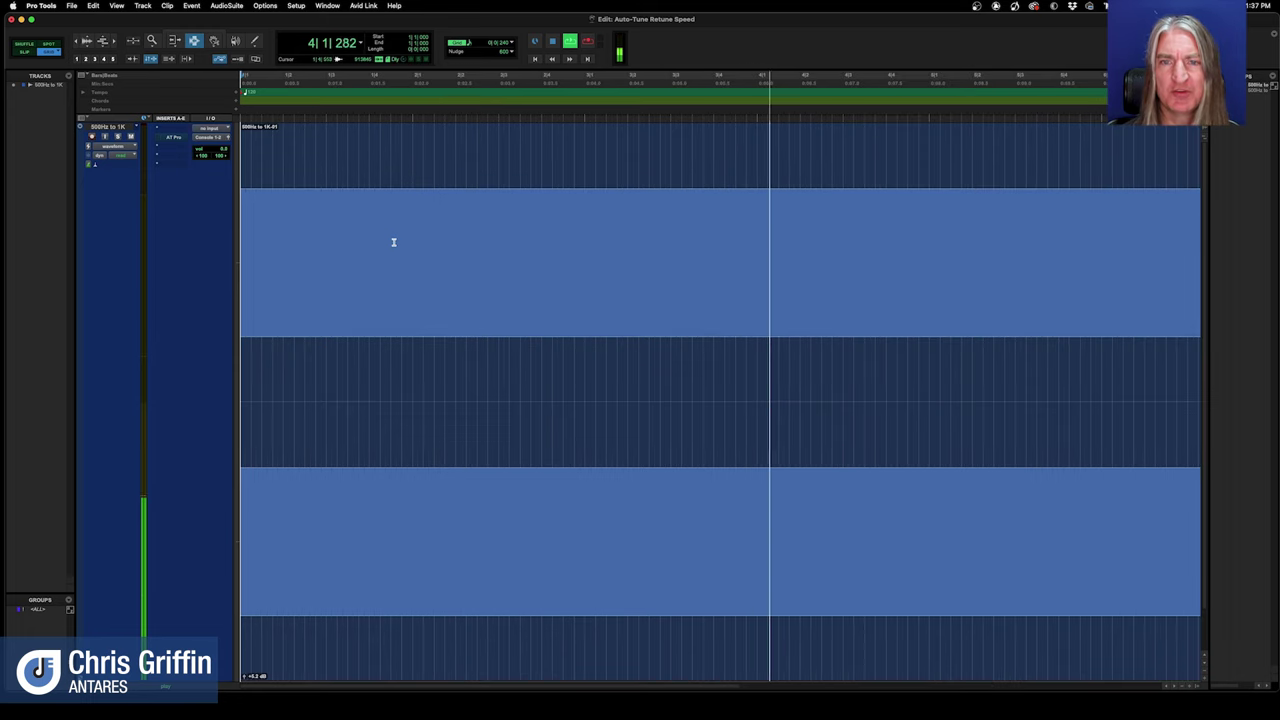
key(space)
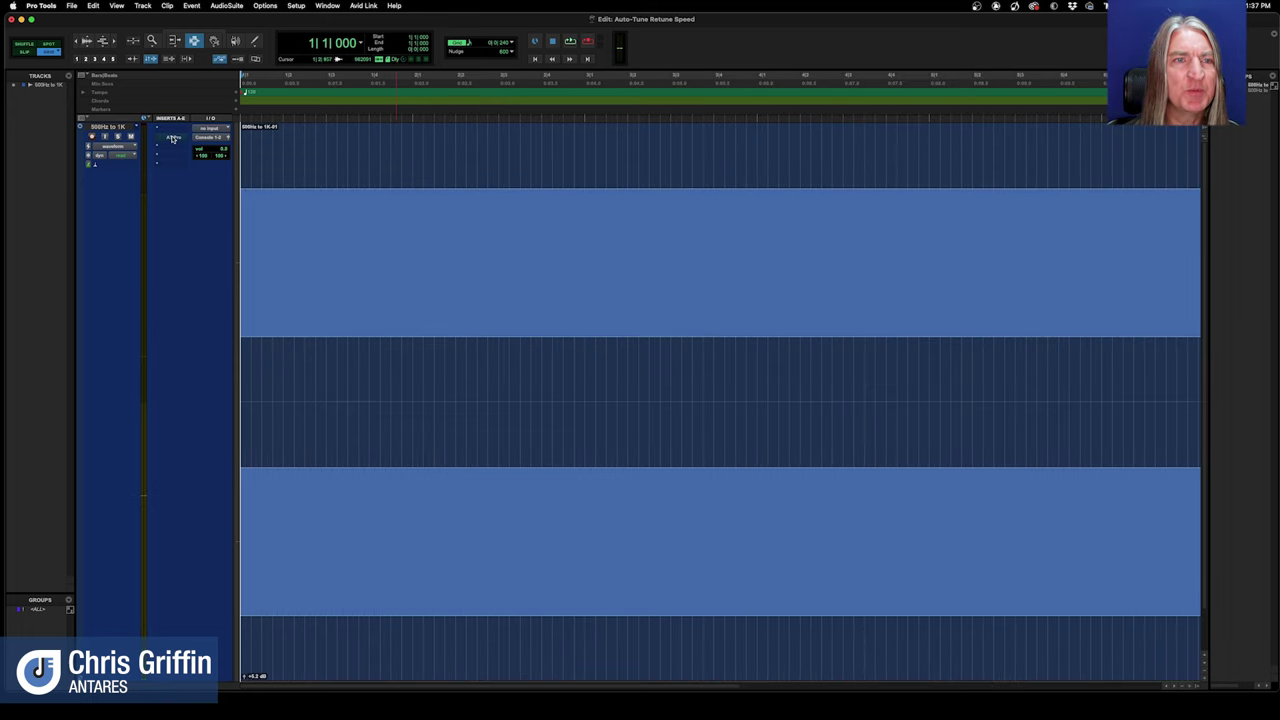
click(173, 137)
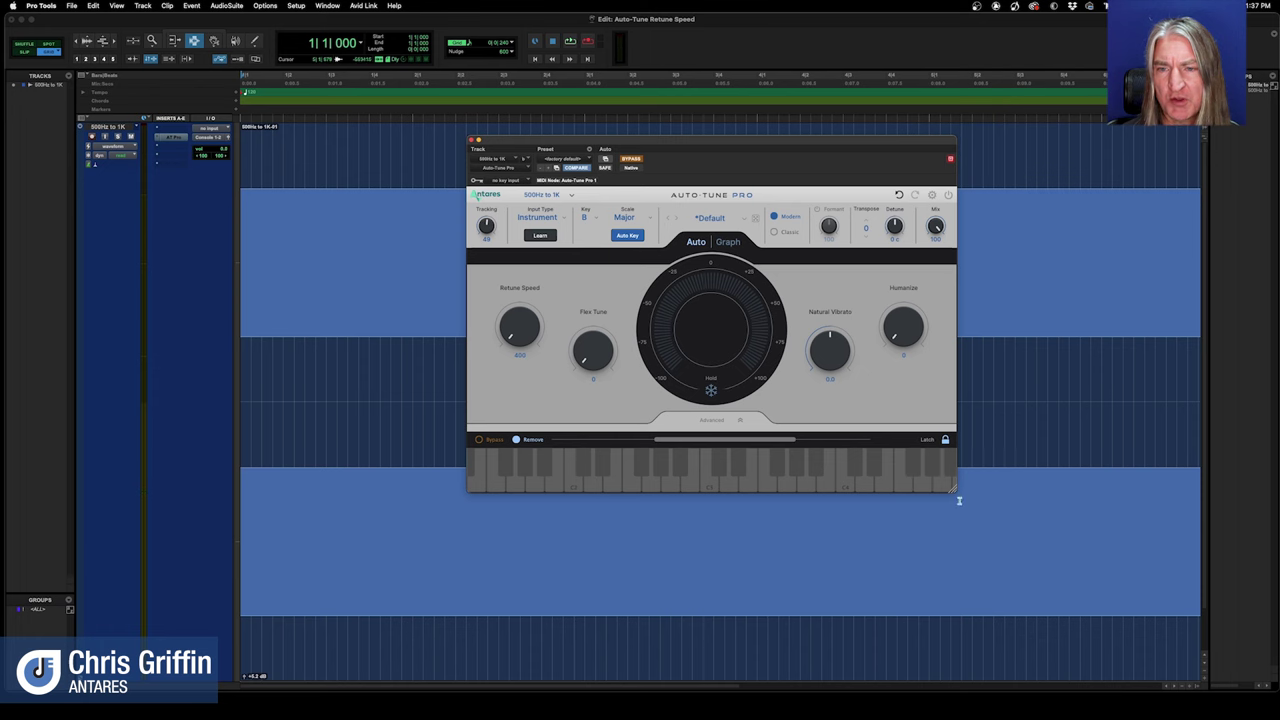
- Enlarge the plugin window and set Retune Speed to 0, auditioning the tone
drag(953, 489, 1135, 604)
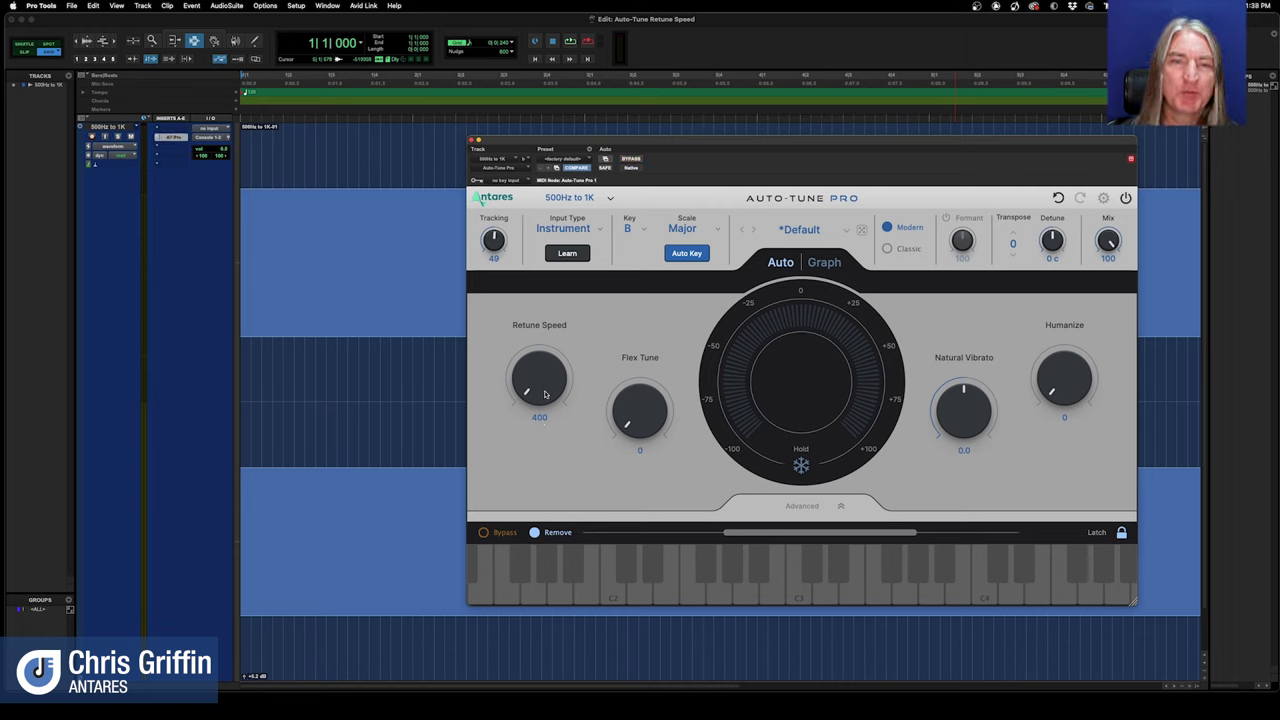
key(space)
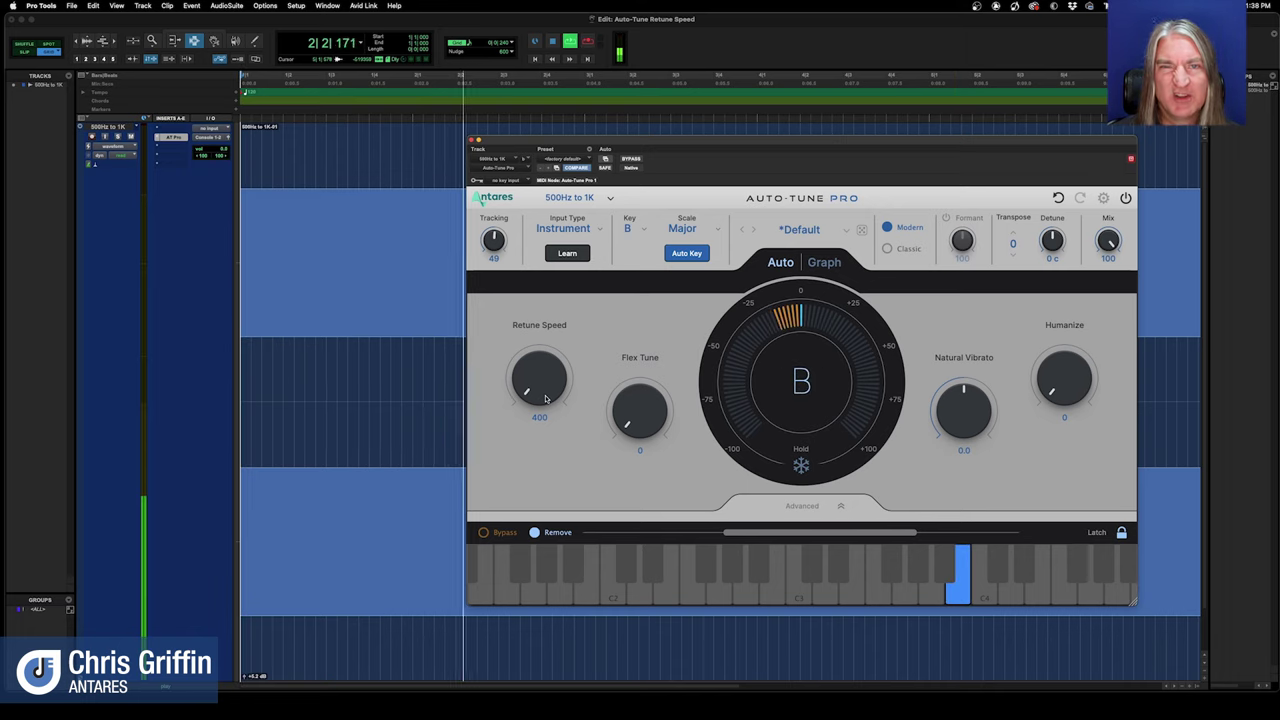
key(space)
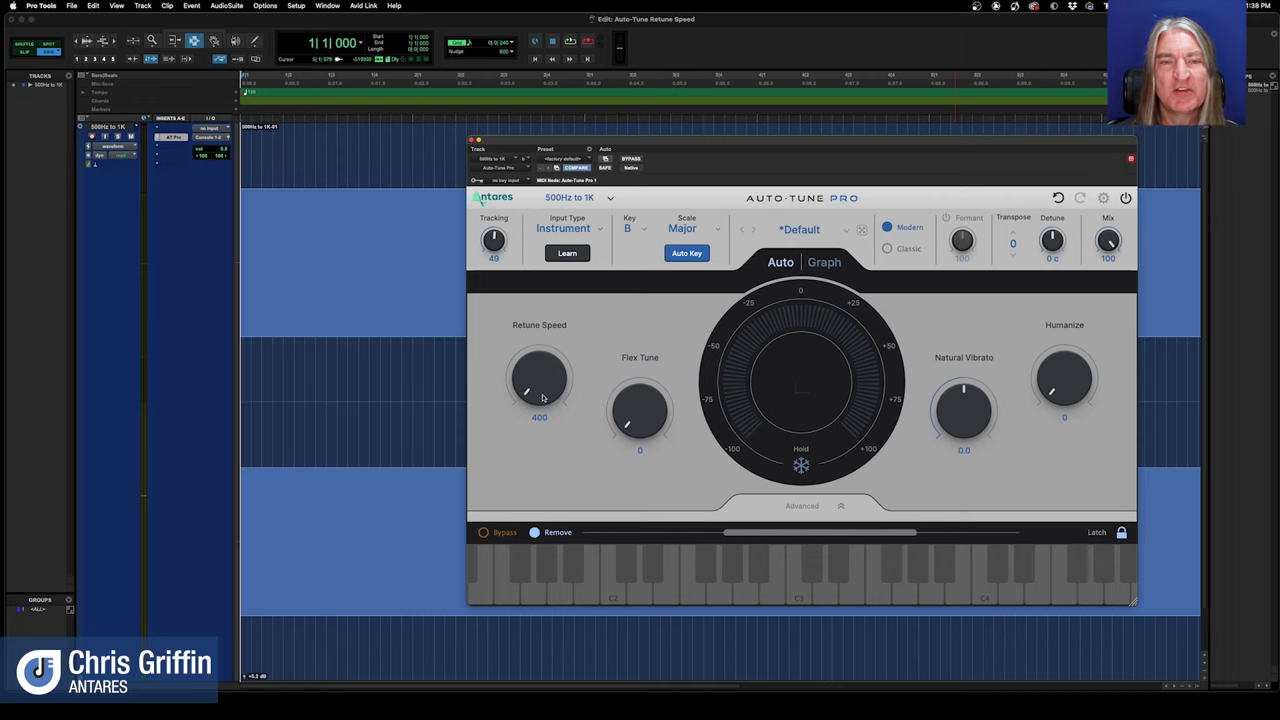
drag(545, 398, 546, 294)
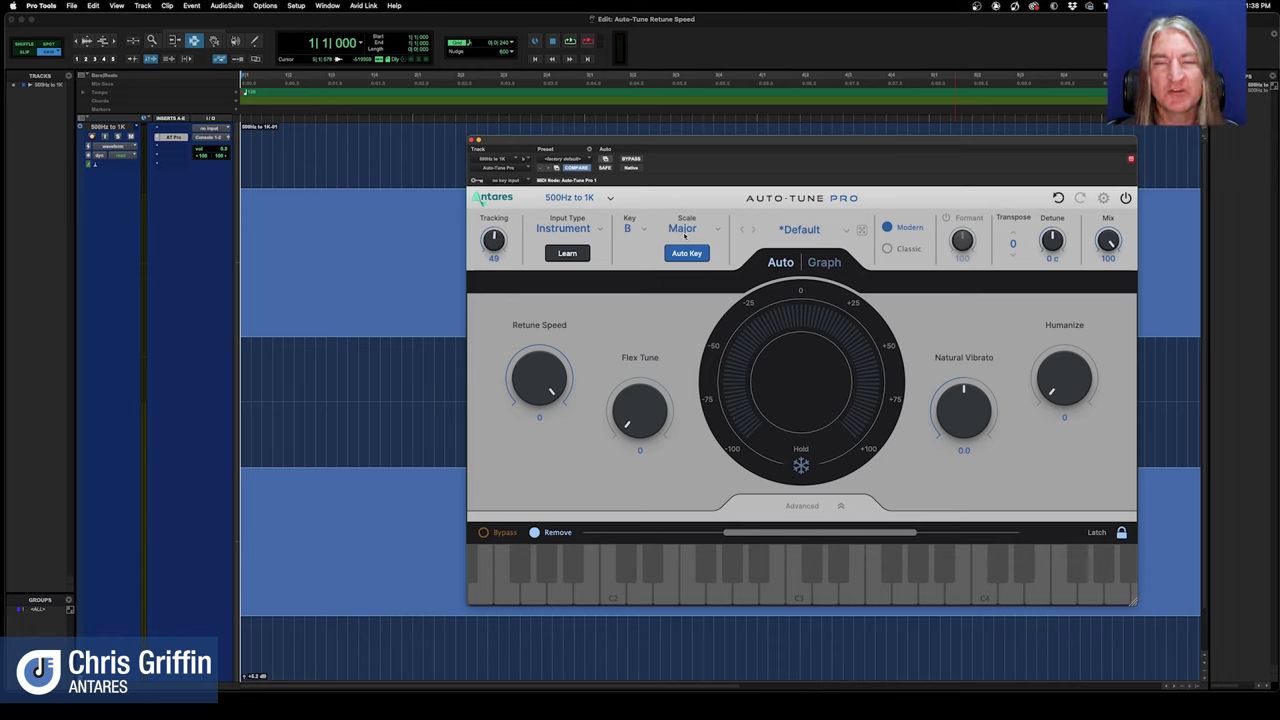
key(space)
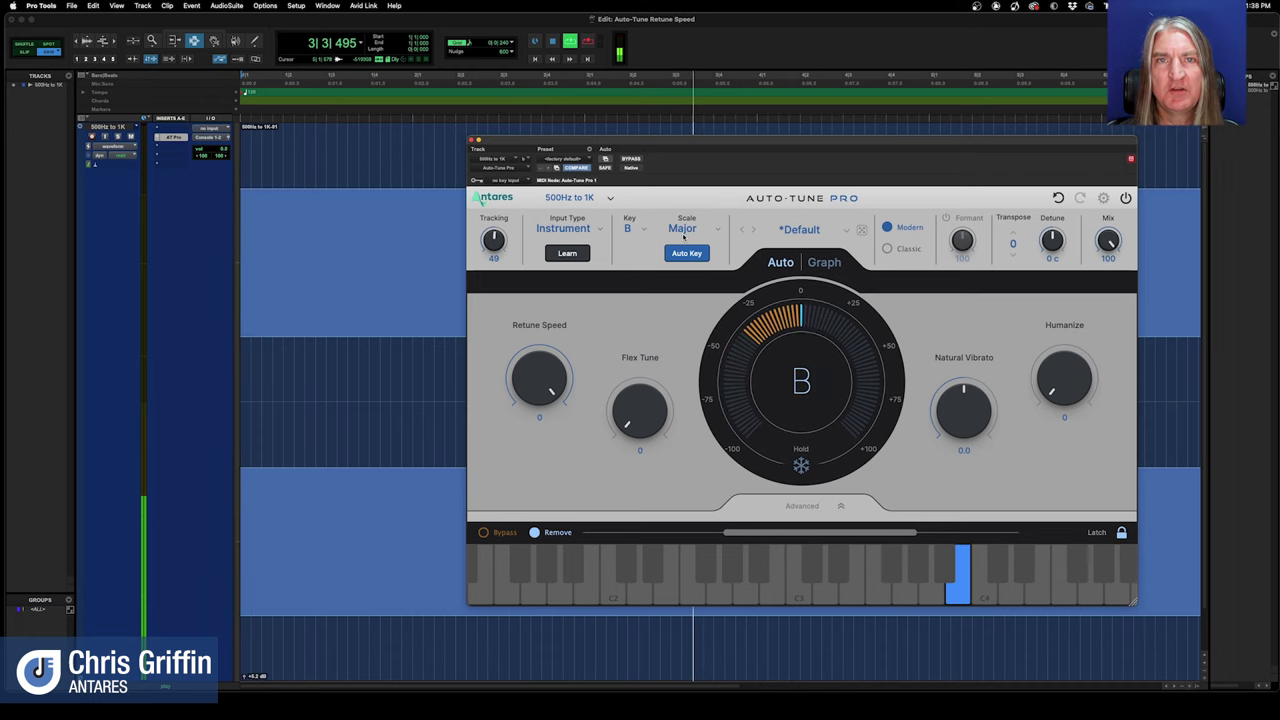
- Try the Minor scale during playback, then set the scale back to Major
click(684, 228)
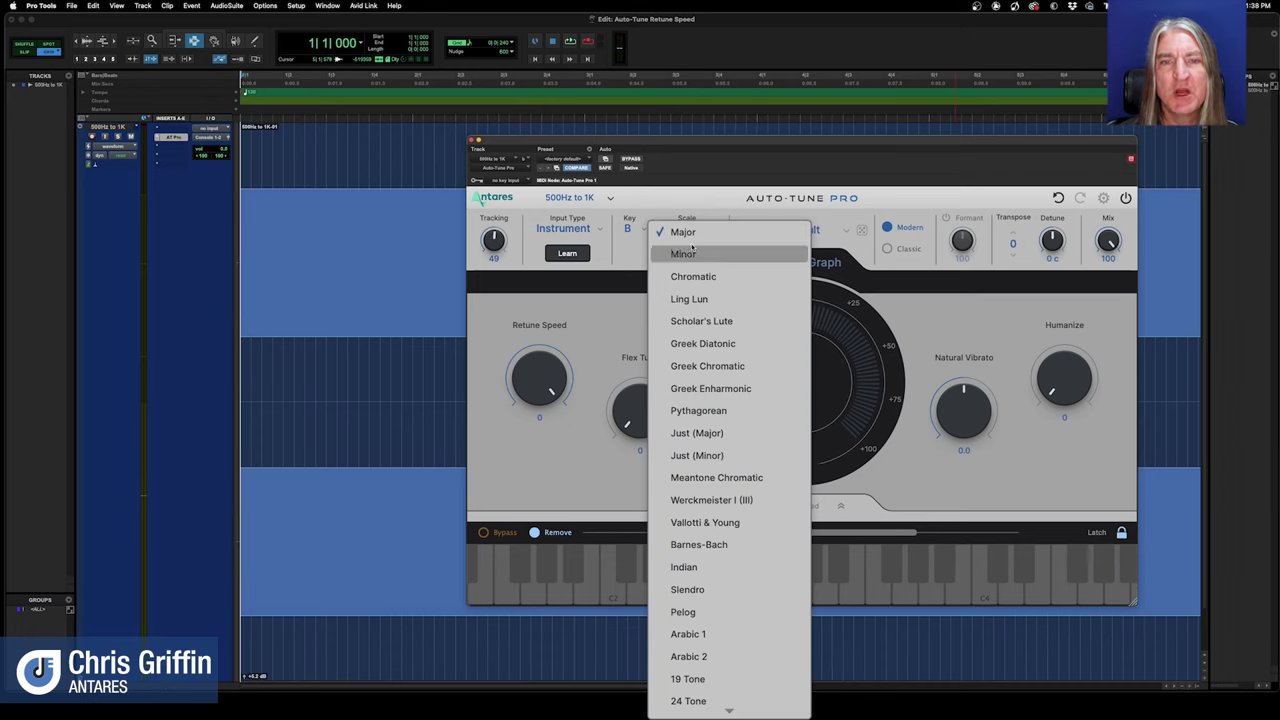
click(686, 251)
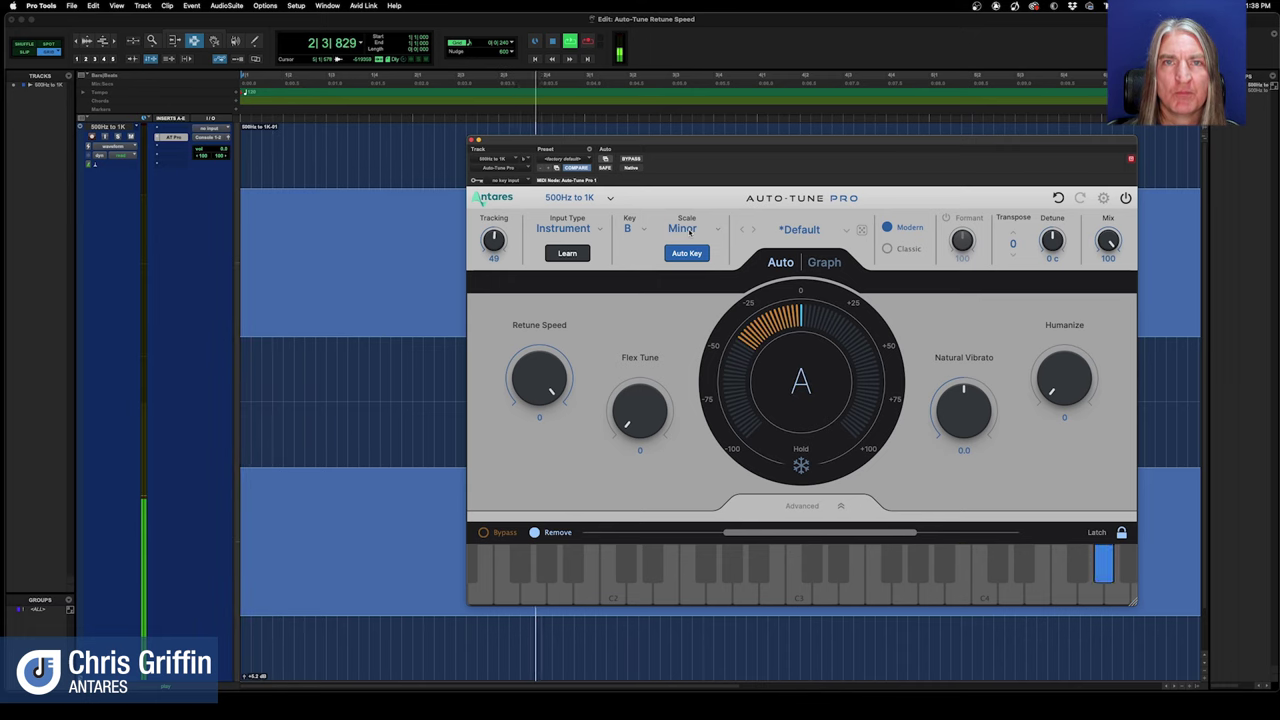
click(690, 230)
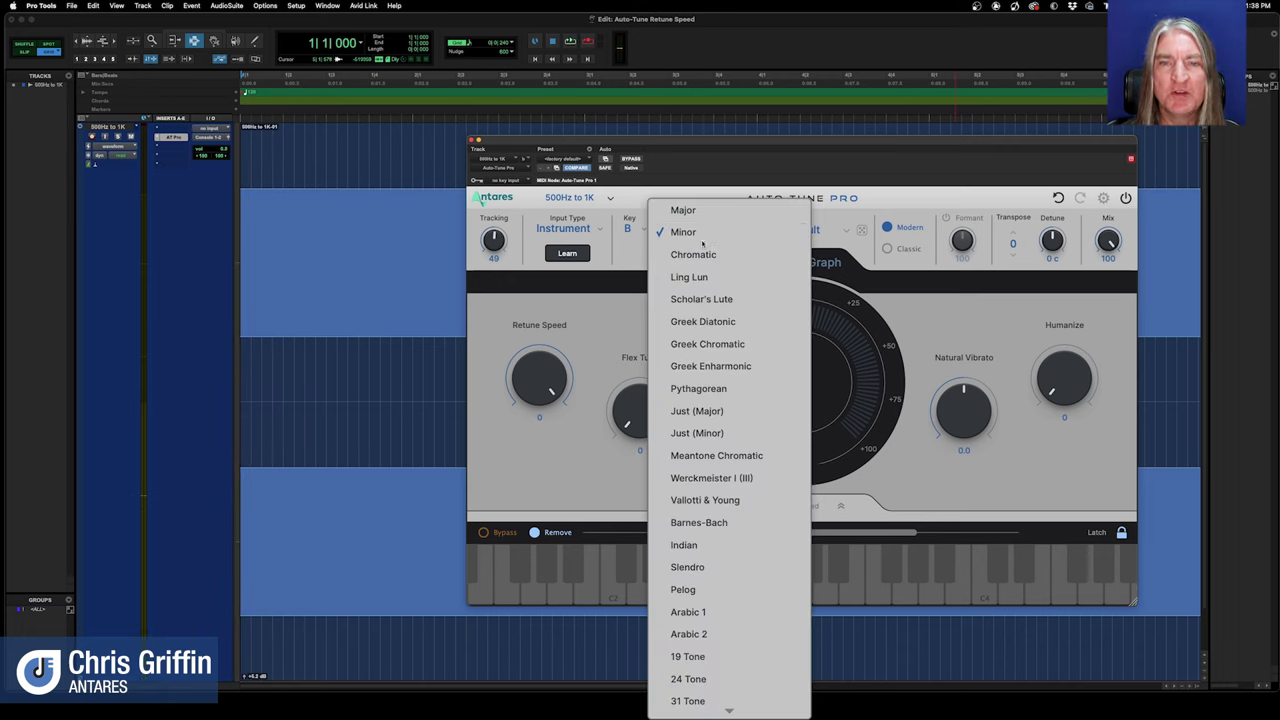
click(688, 207)
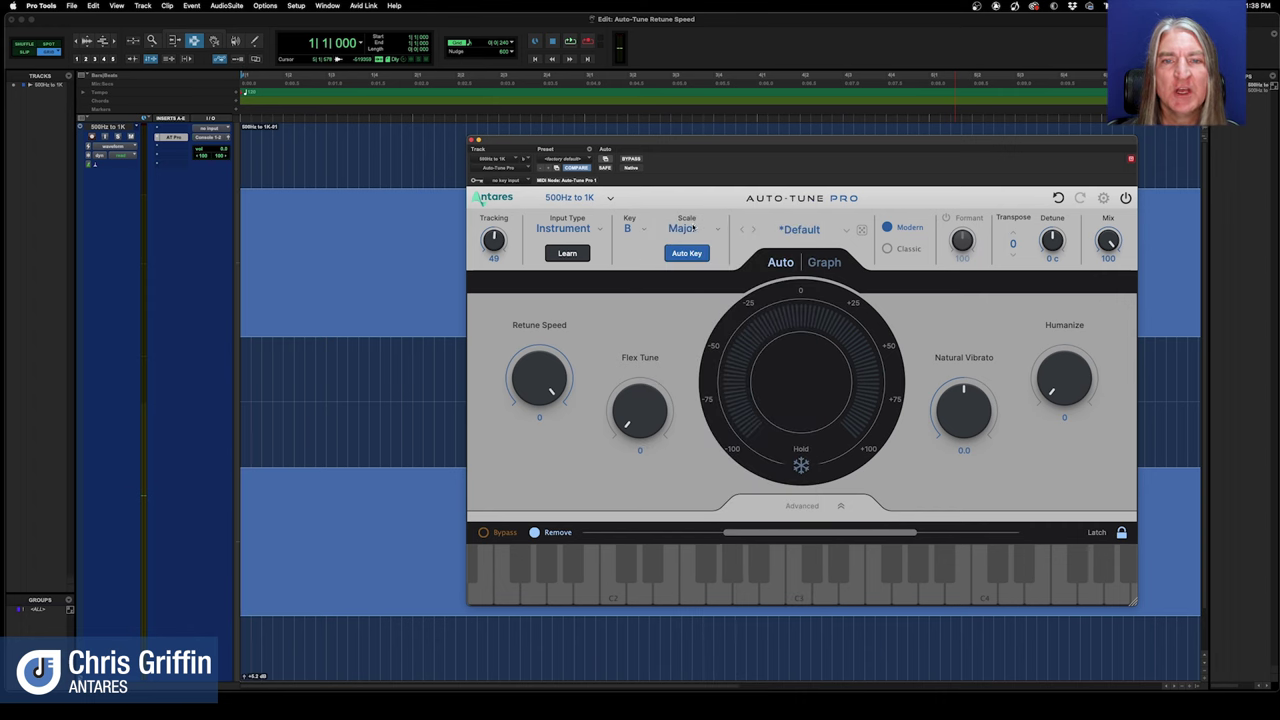
- Move to Graph mode and reposition and enlarge the plugin window to widen the graph
click(826, 263)
drag(774, 144, 723, 130)
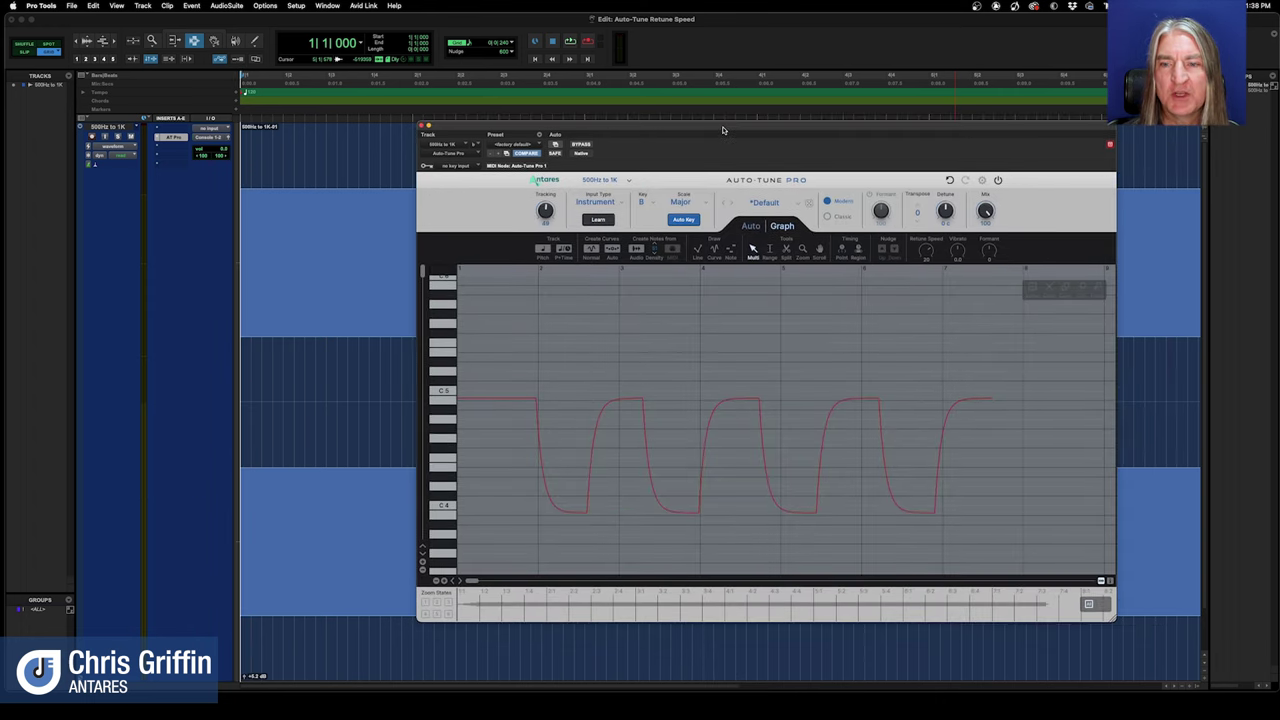
drag(1114, 620, 970, 541)
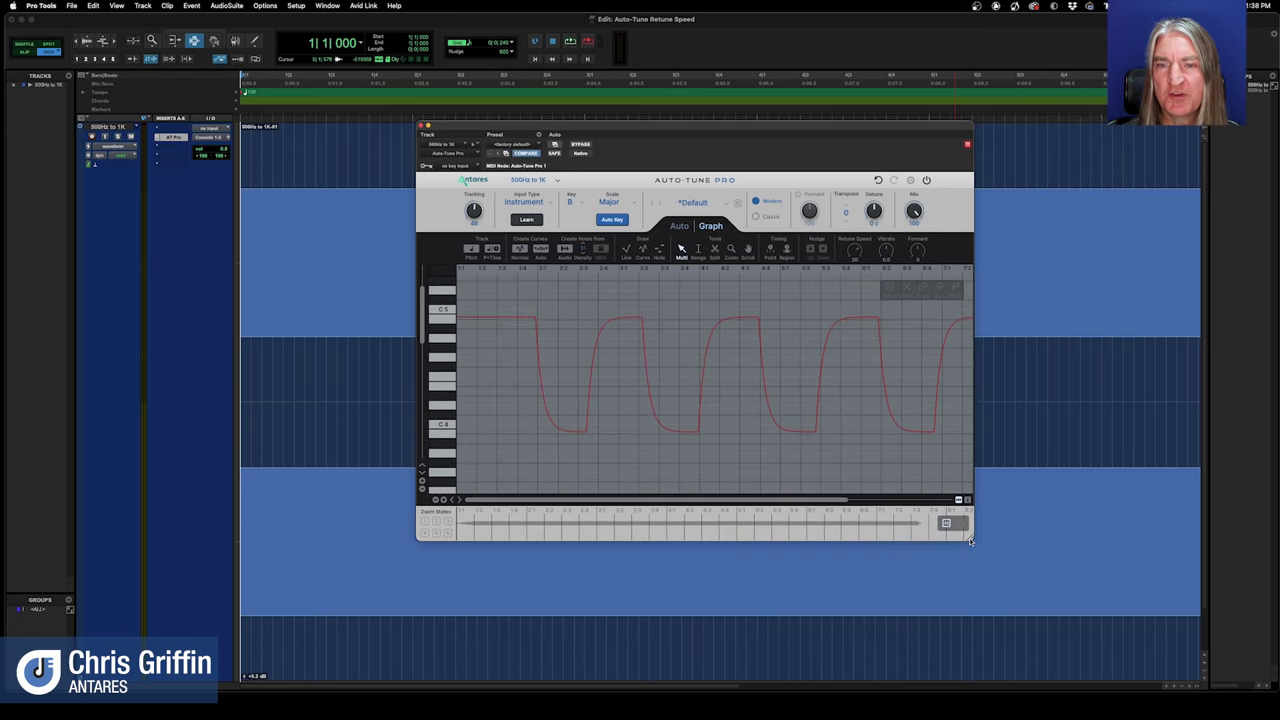
click(680, 227)
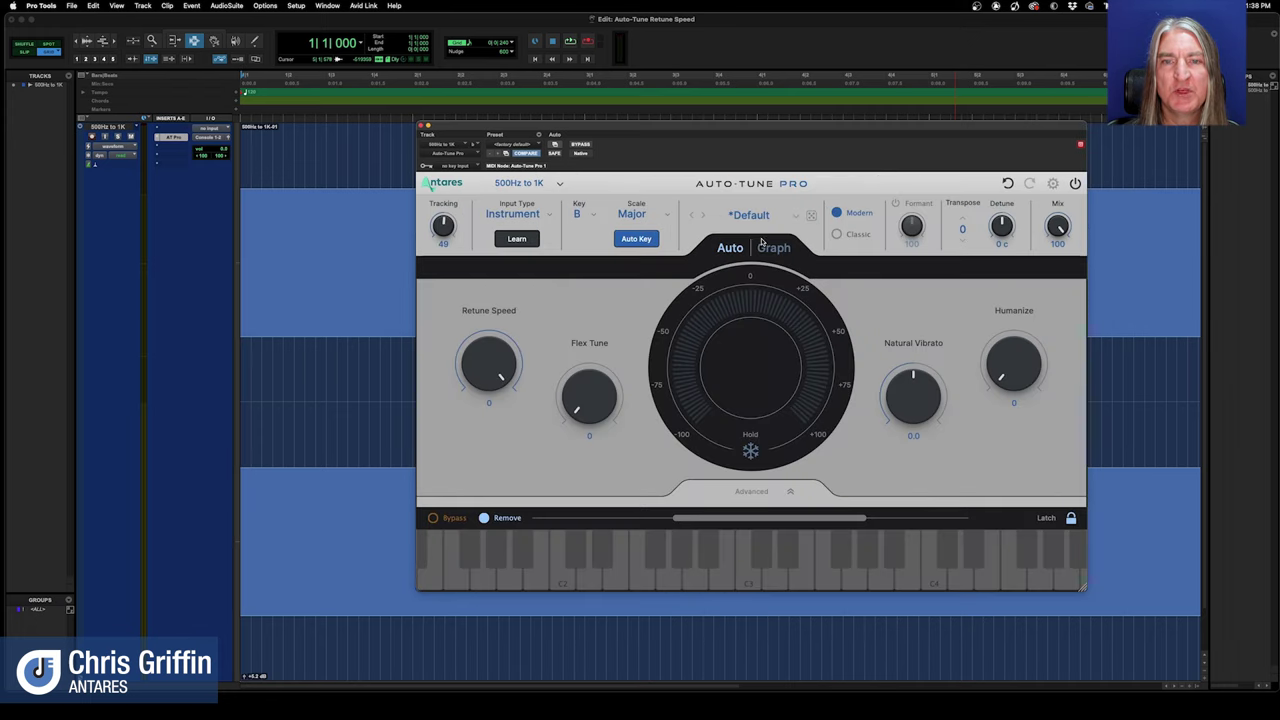
click(774, 249)
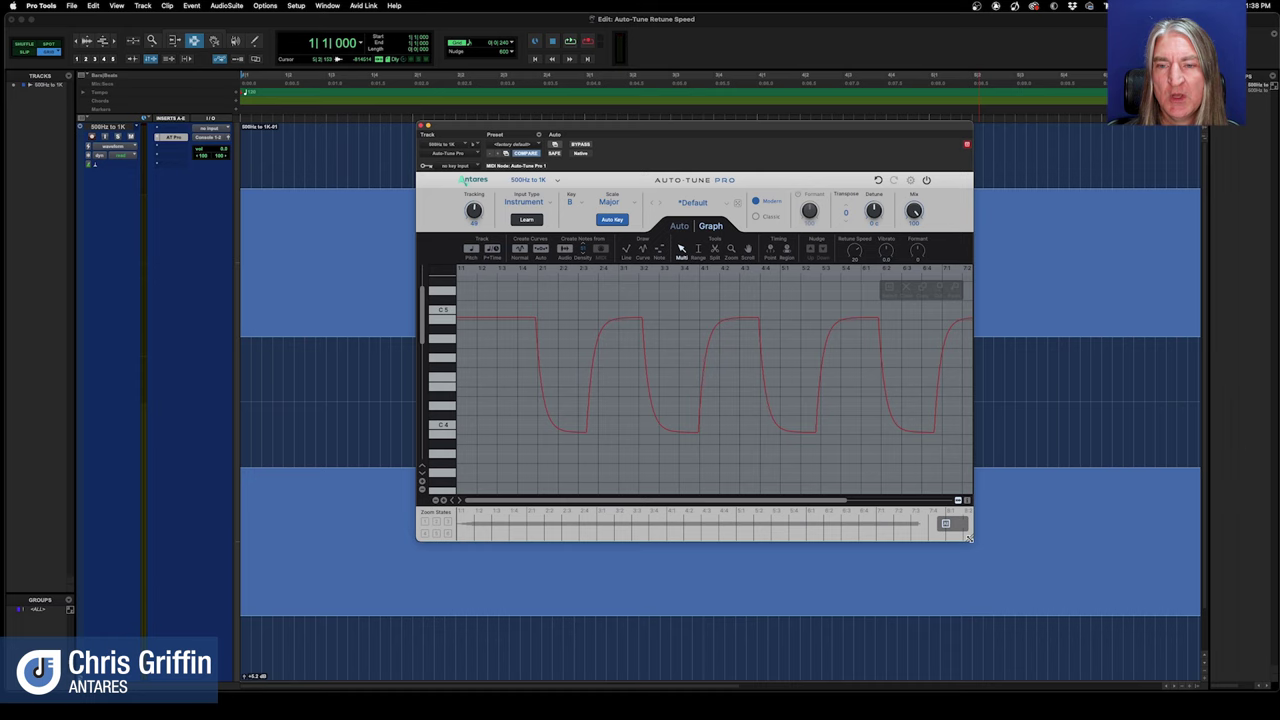
drag(968, 538, 1148, 658)
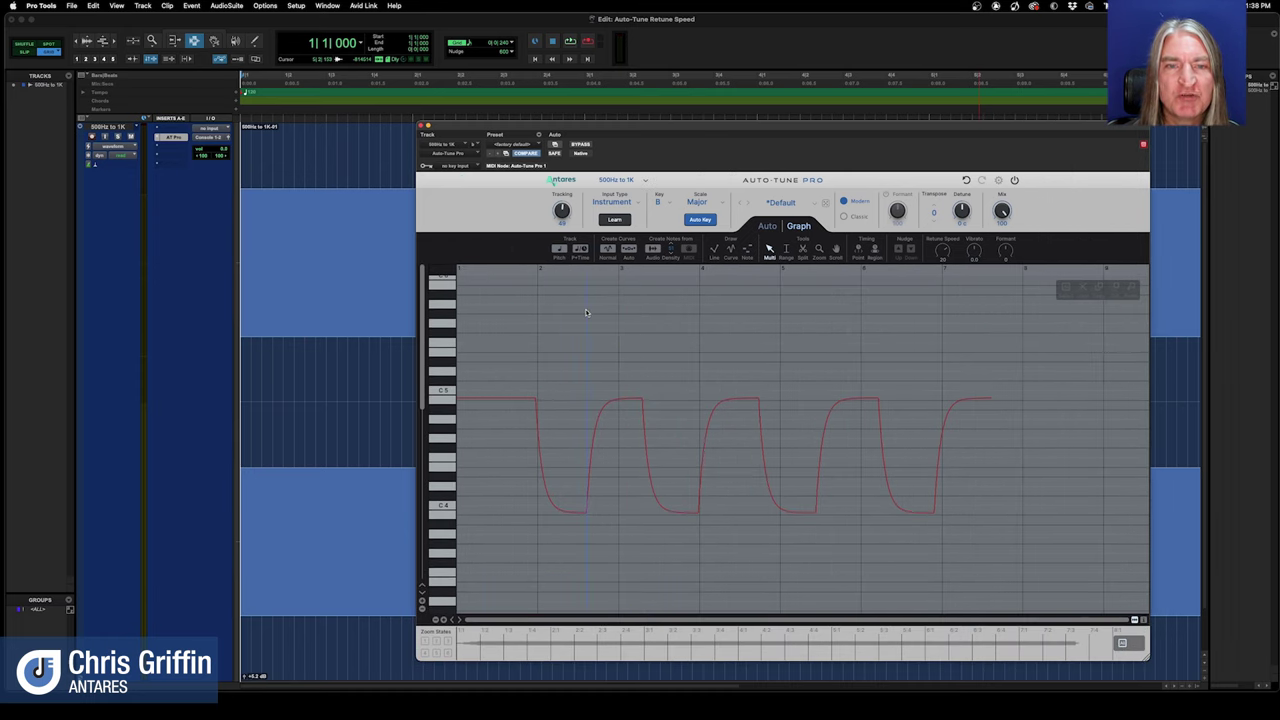
click(772, 226)
click(798, 226)
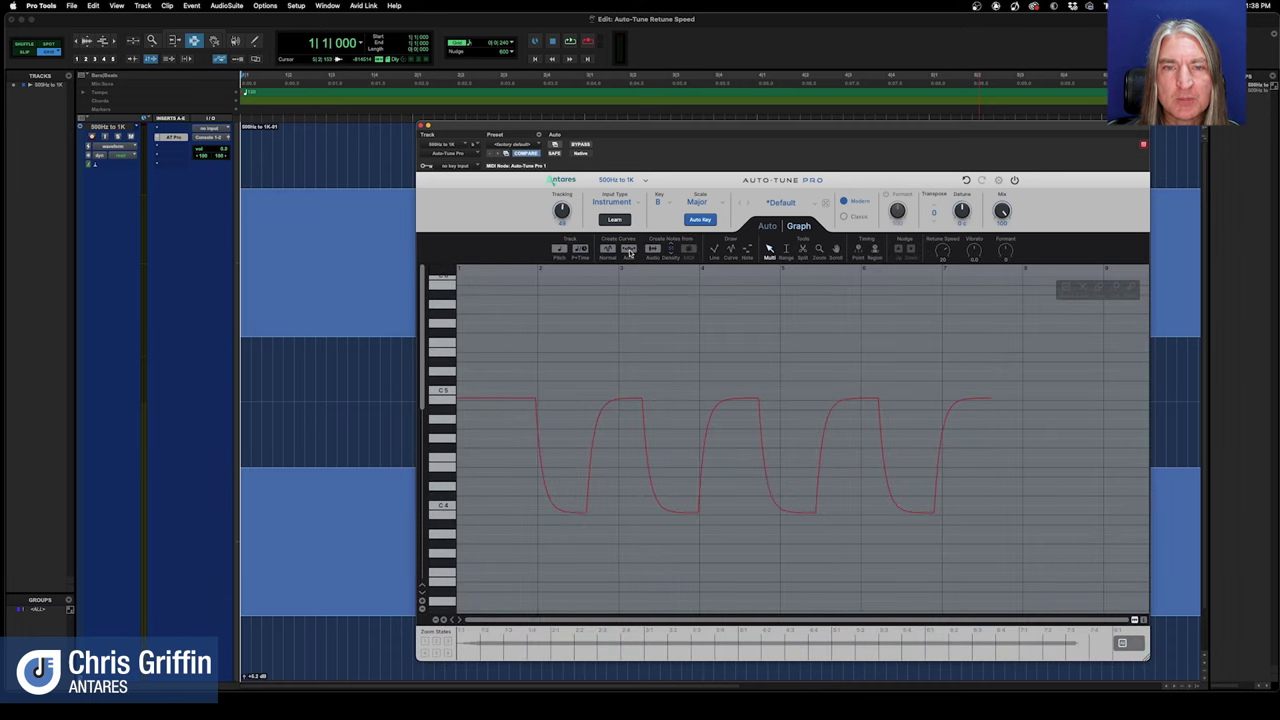
- Create curves from the Auto settings, zoom on a note transition, and regenerate at a faster Retune Speed
click(629, 253)
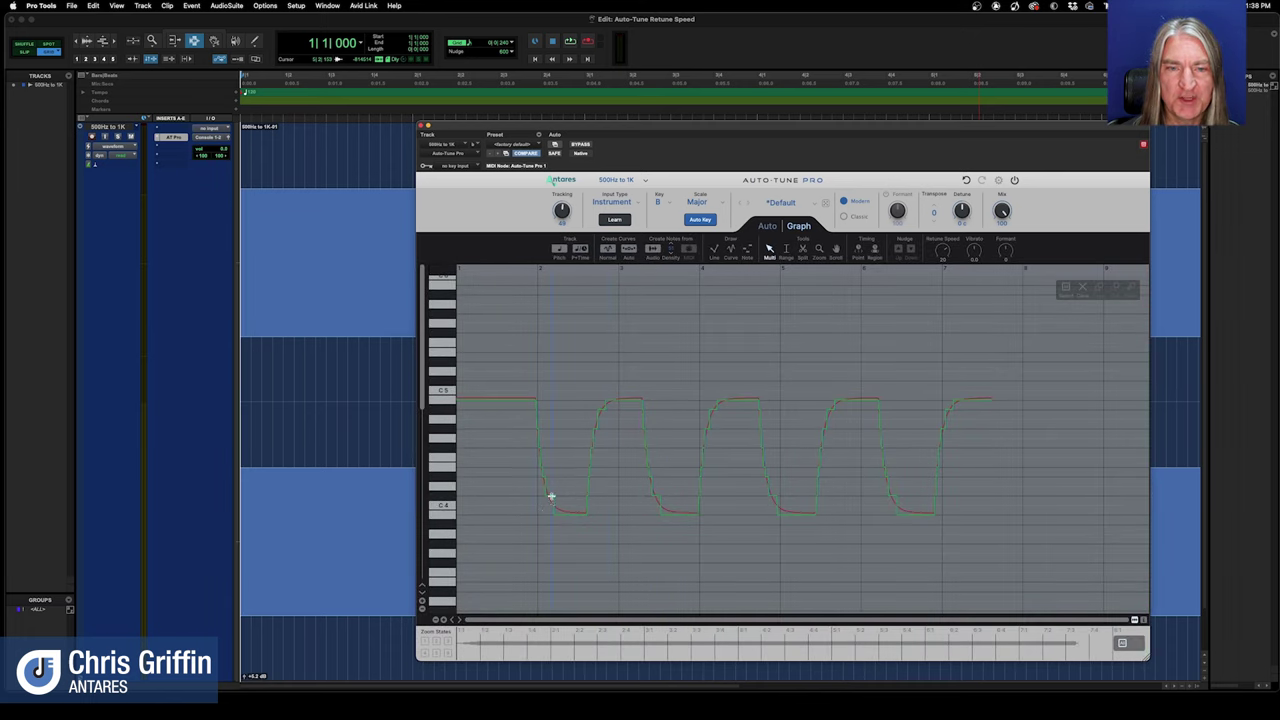
click(444, 620)
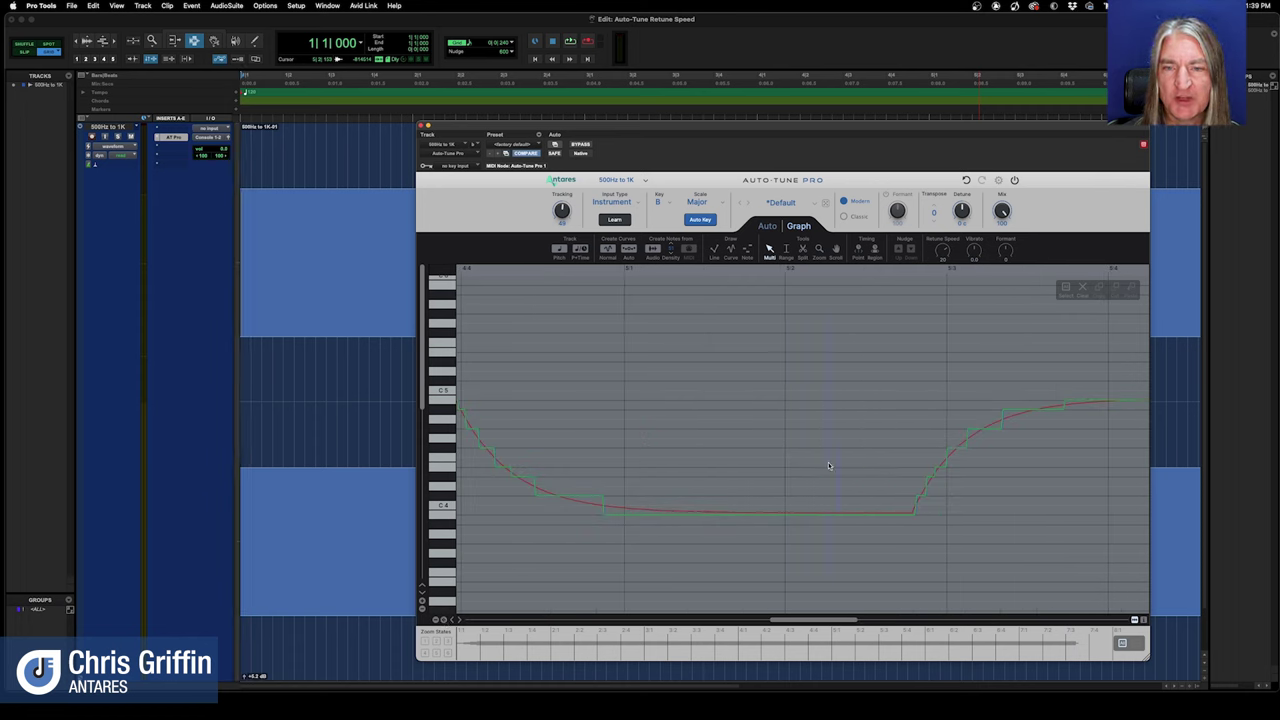
click(764, 227)
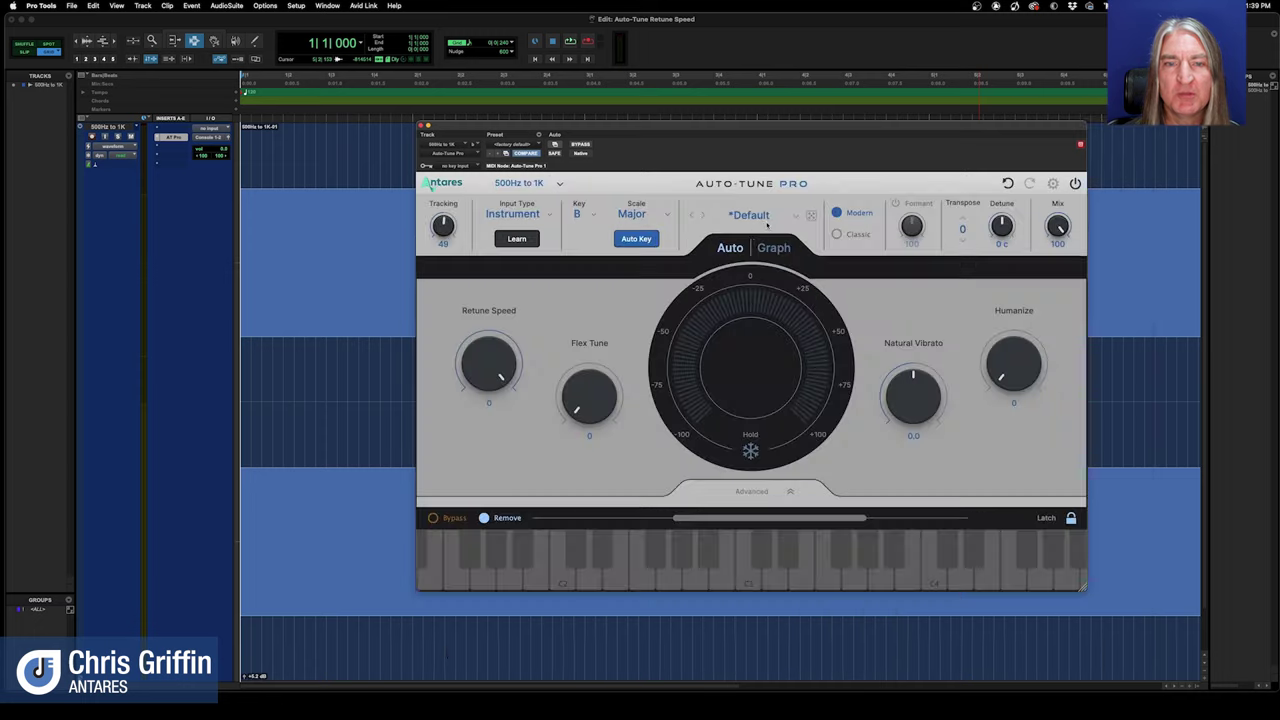
scroll(489, 397, up, 5)
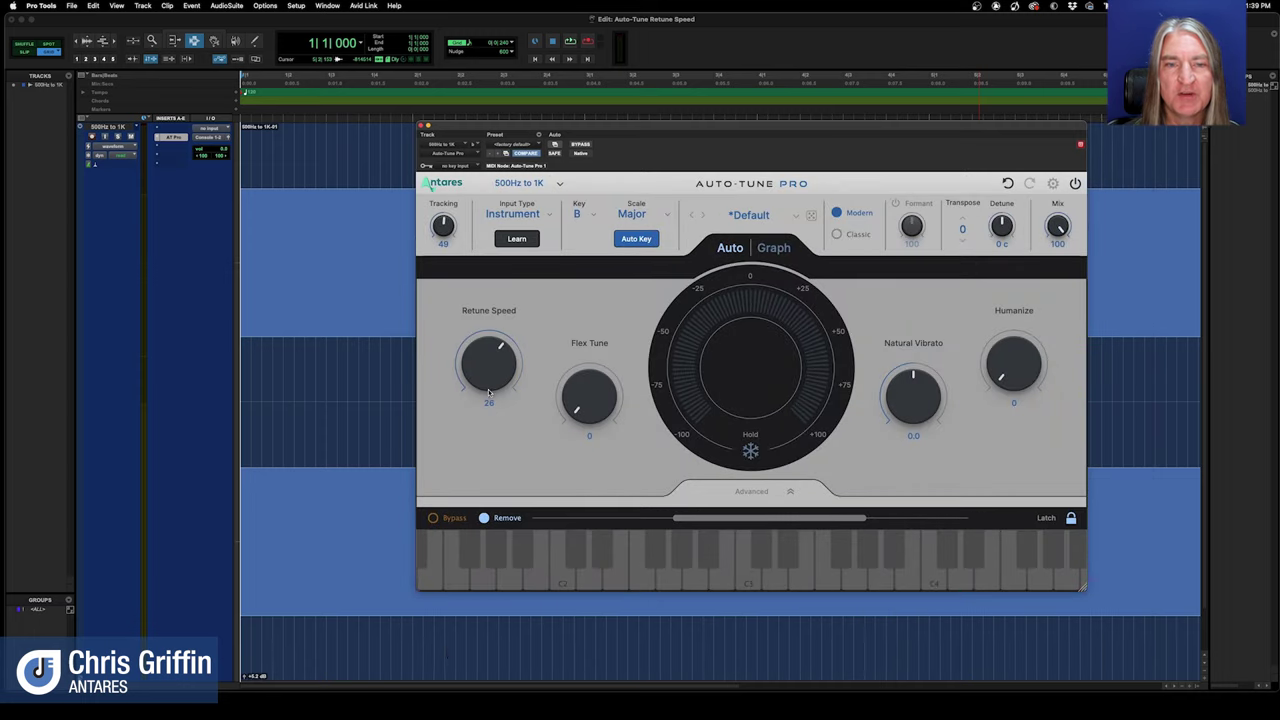
click(778, 250)
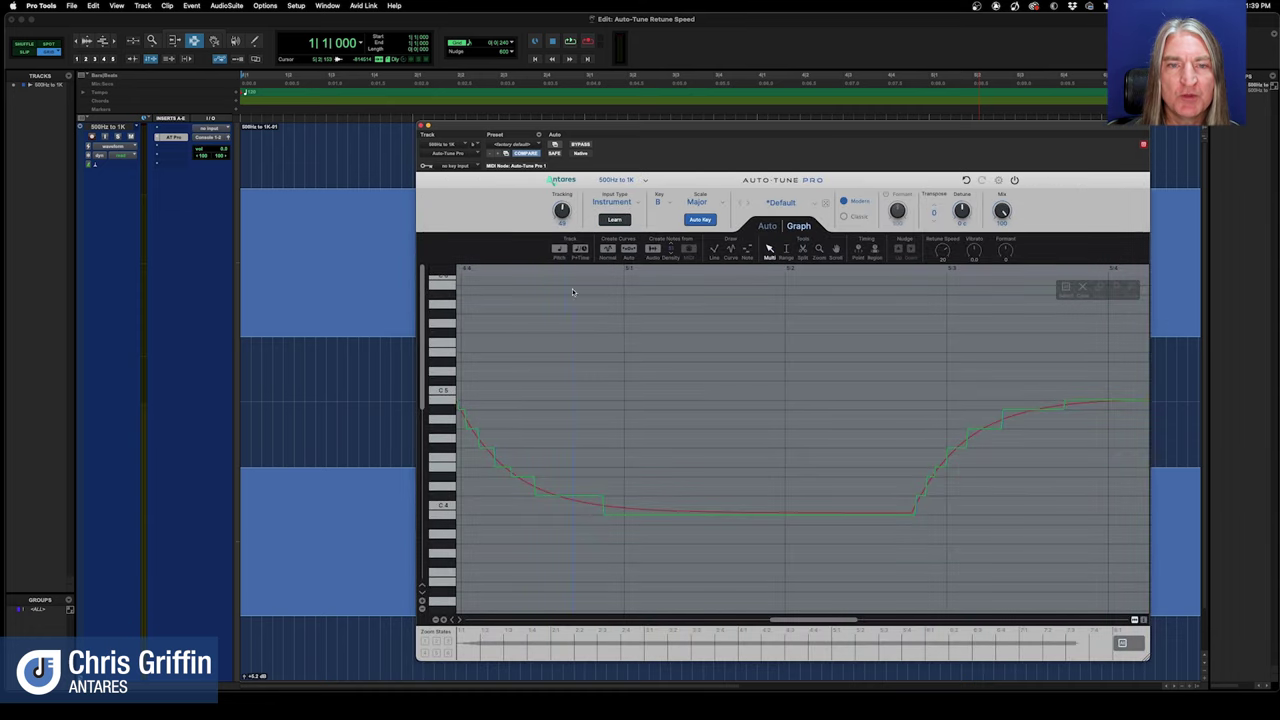
click(629, 250)
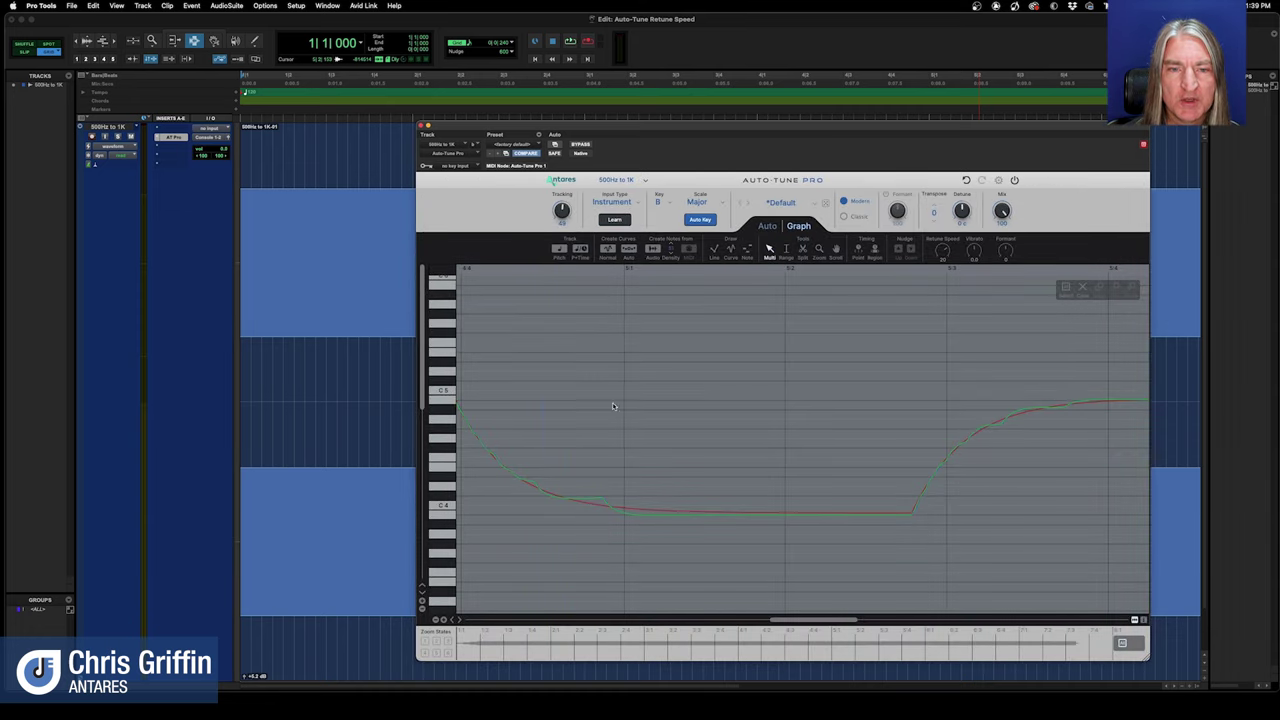
- Rebuild the curves at a slower Retune Speed, then set Retune Speed back to 0
click(767, 228)
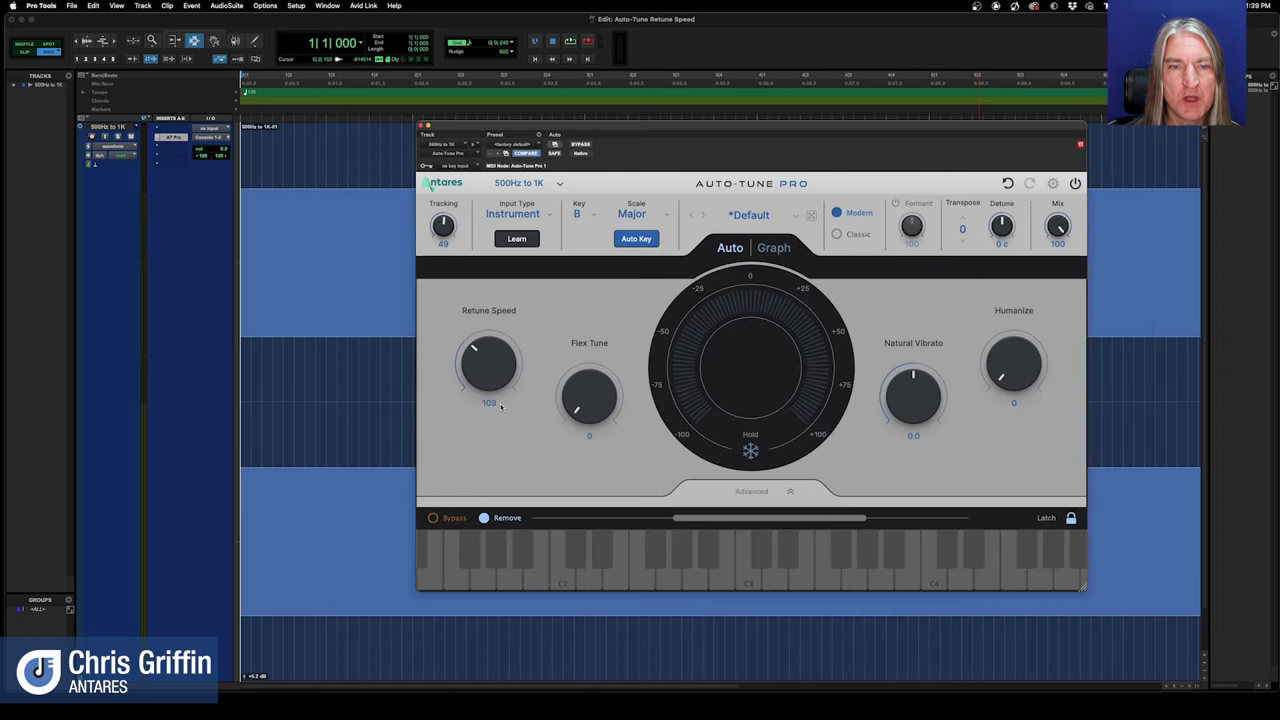
scroll(501, 405, down, 5)
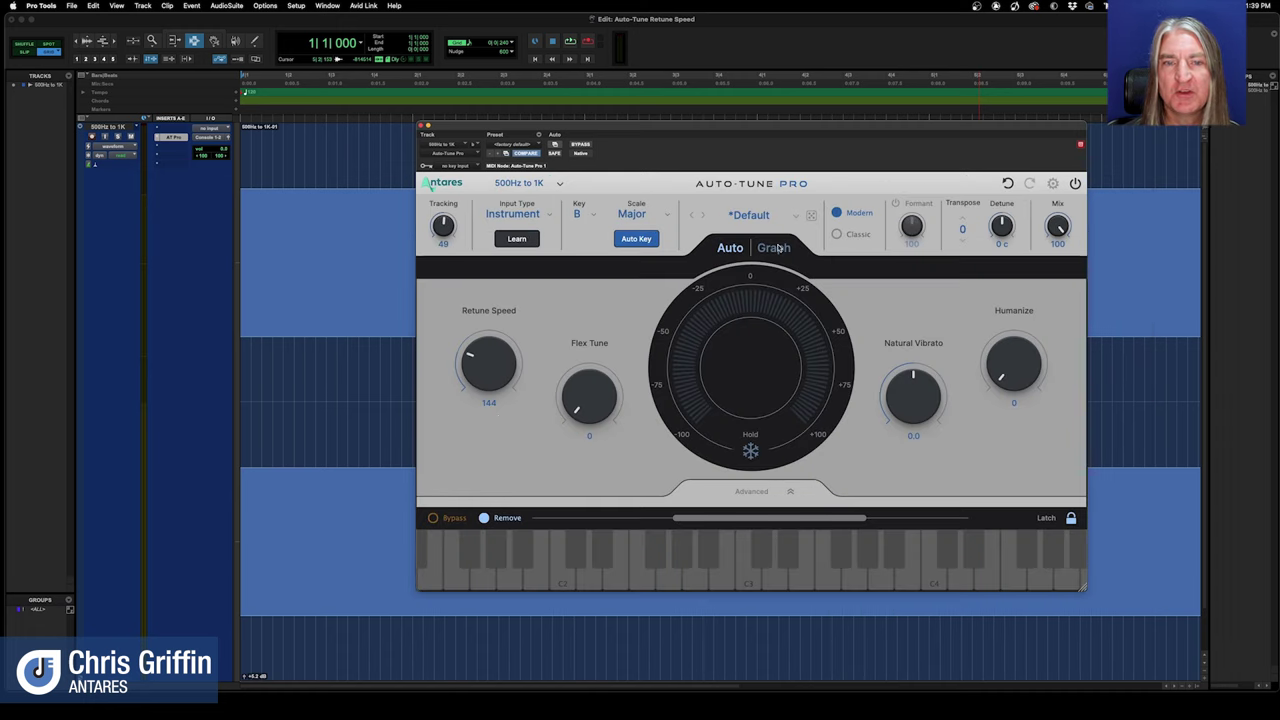
click(778, 248)
click(624, 252)
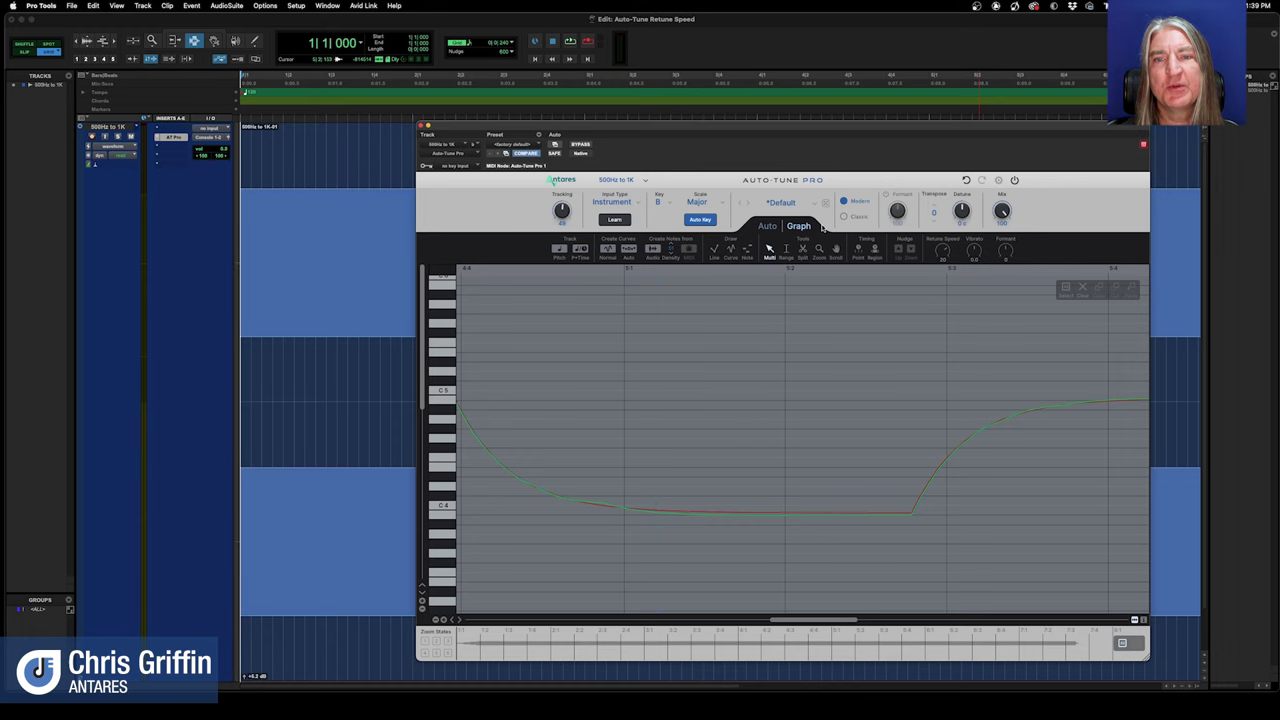
click(768, 226)
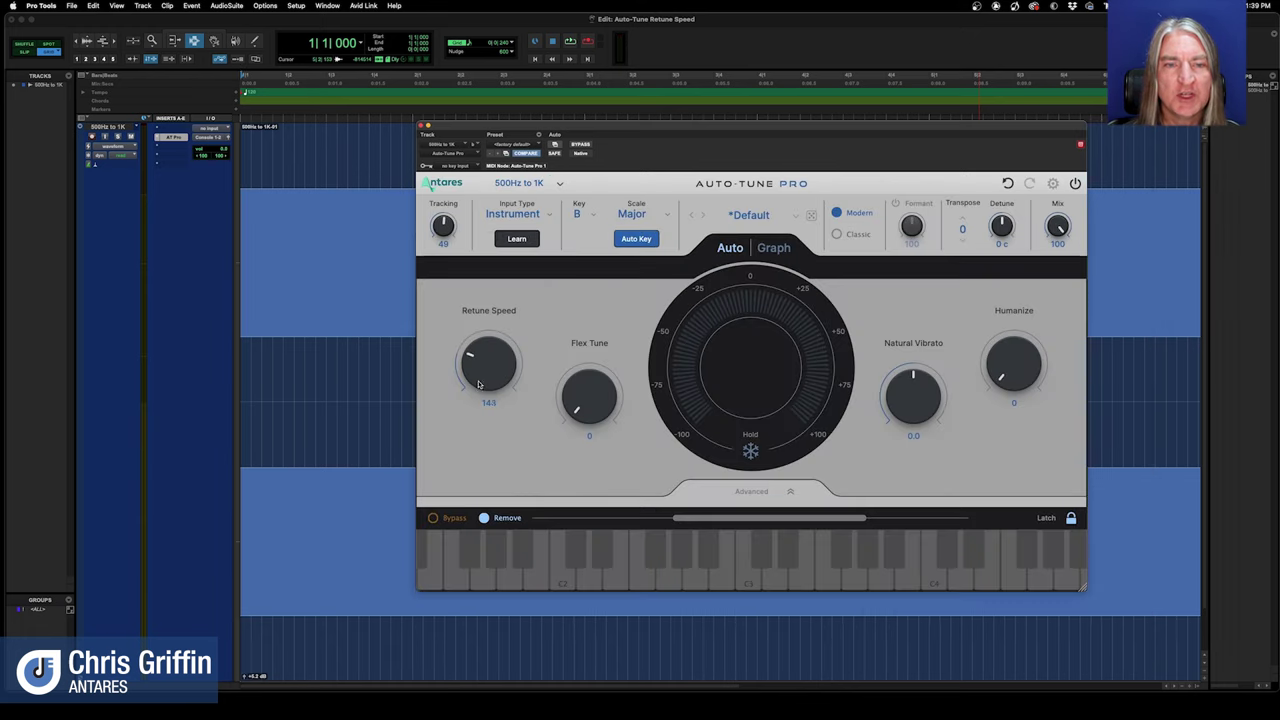
drag(478, 384, 478, 407)
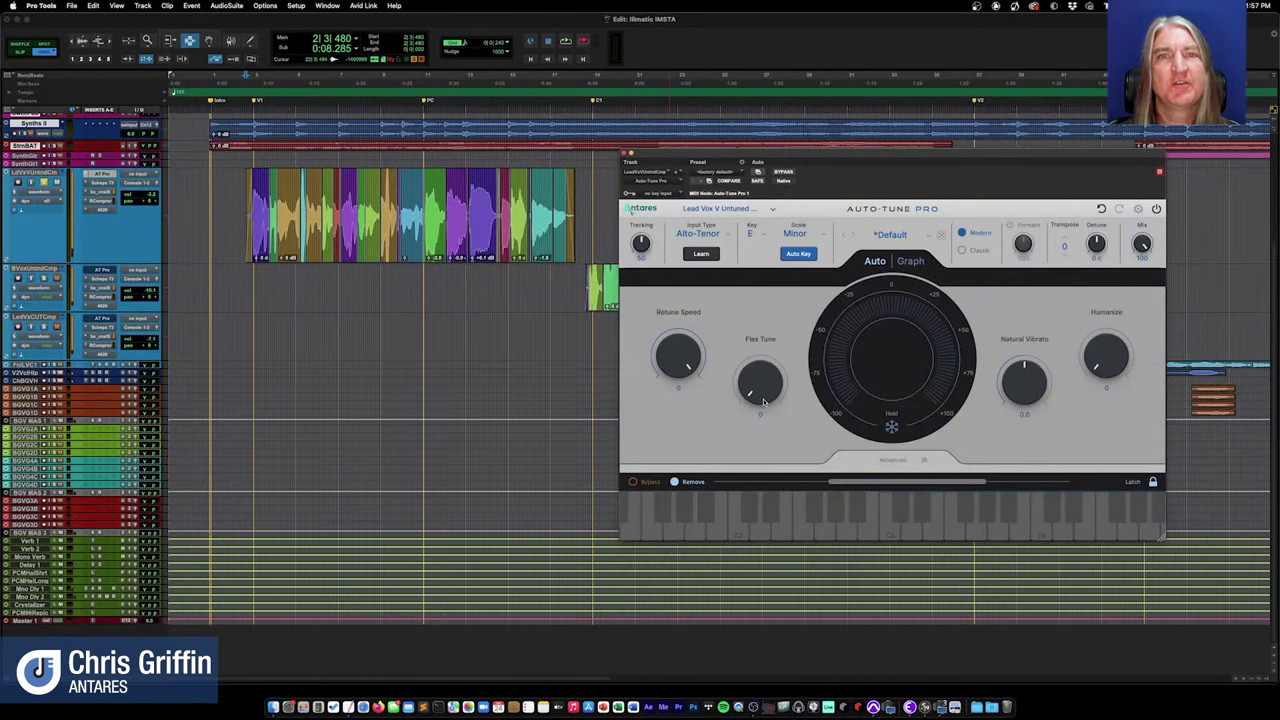
- Play the vocal while sweeping Flex Tune to about 23 and 71, then reset it to about 8
key(space)
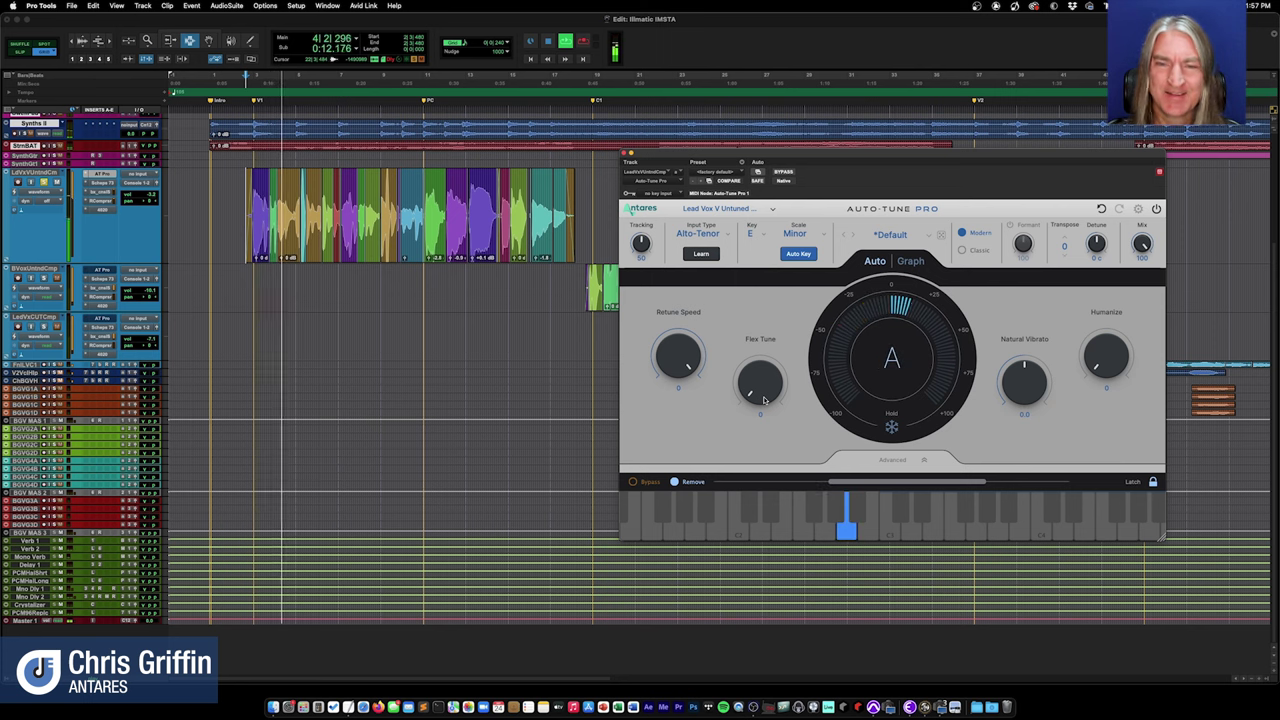
drag(762, 397, 755, 362)
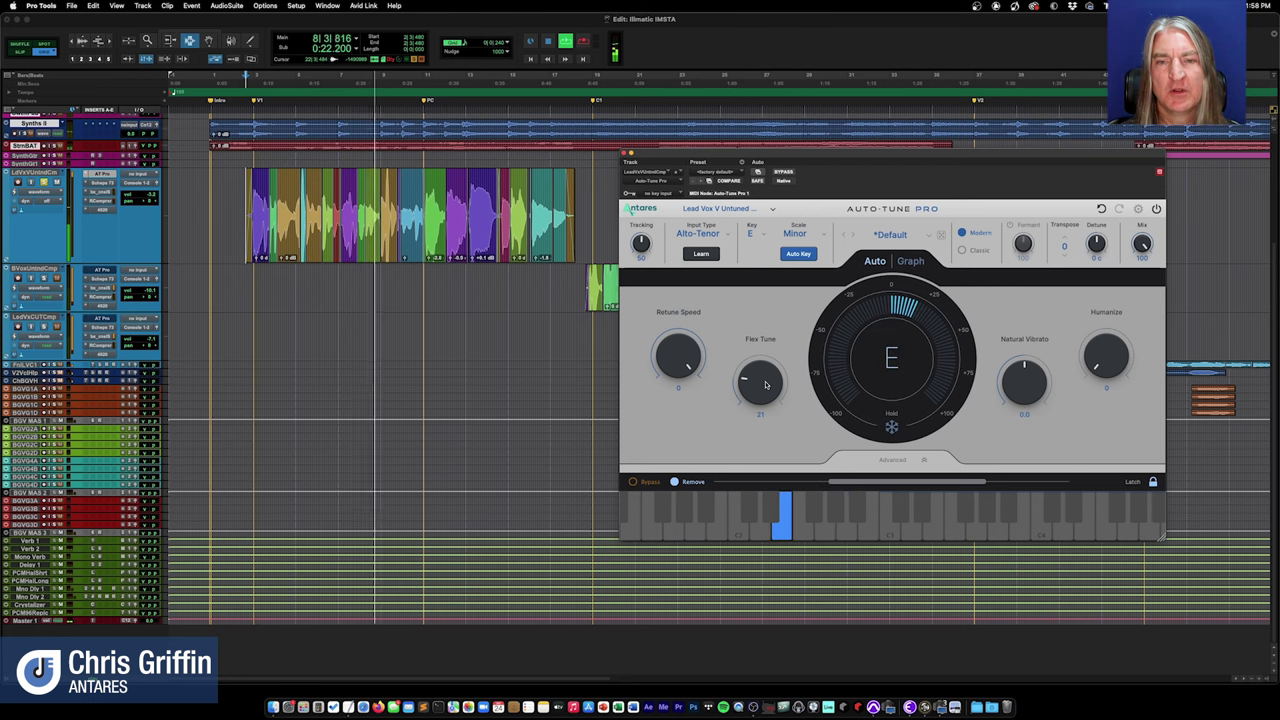
drag(764, 385, 766, 316)
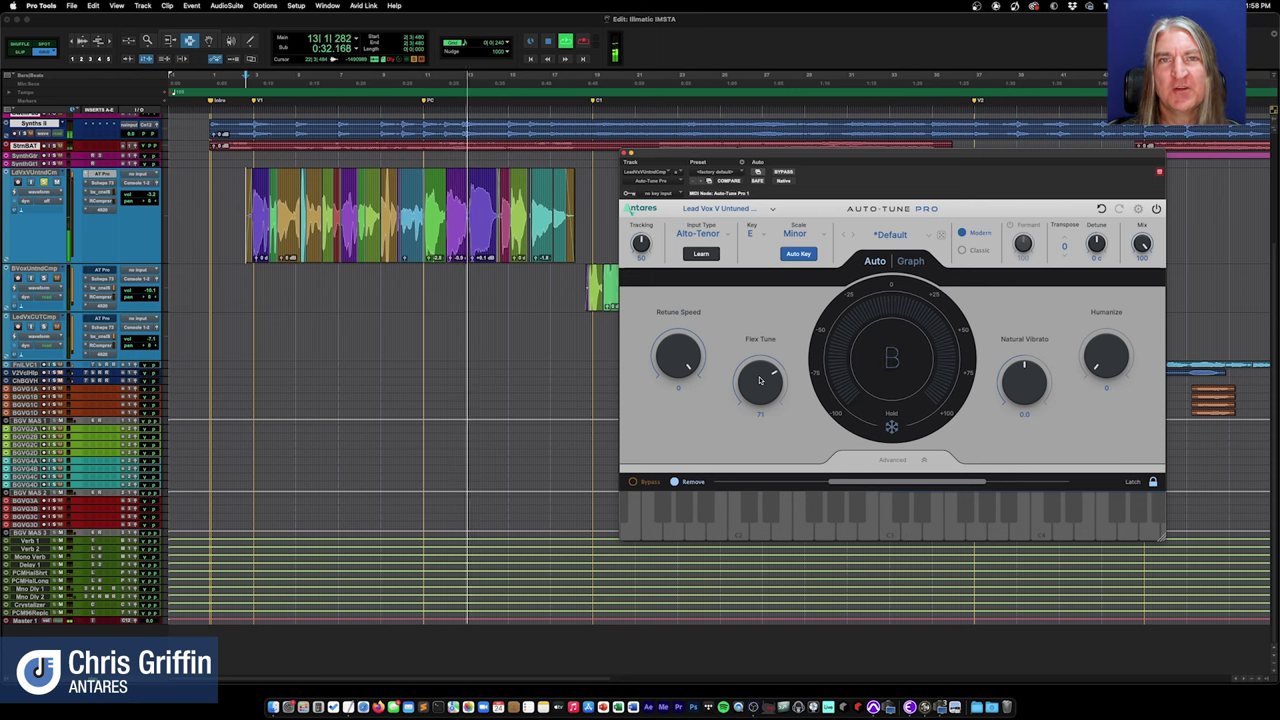
alt+click(760, 384)
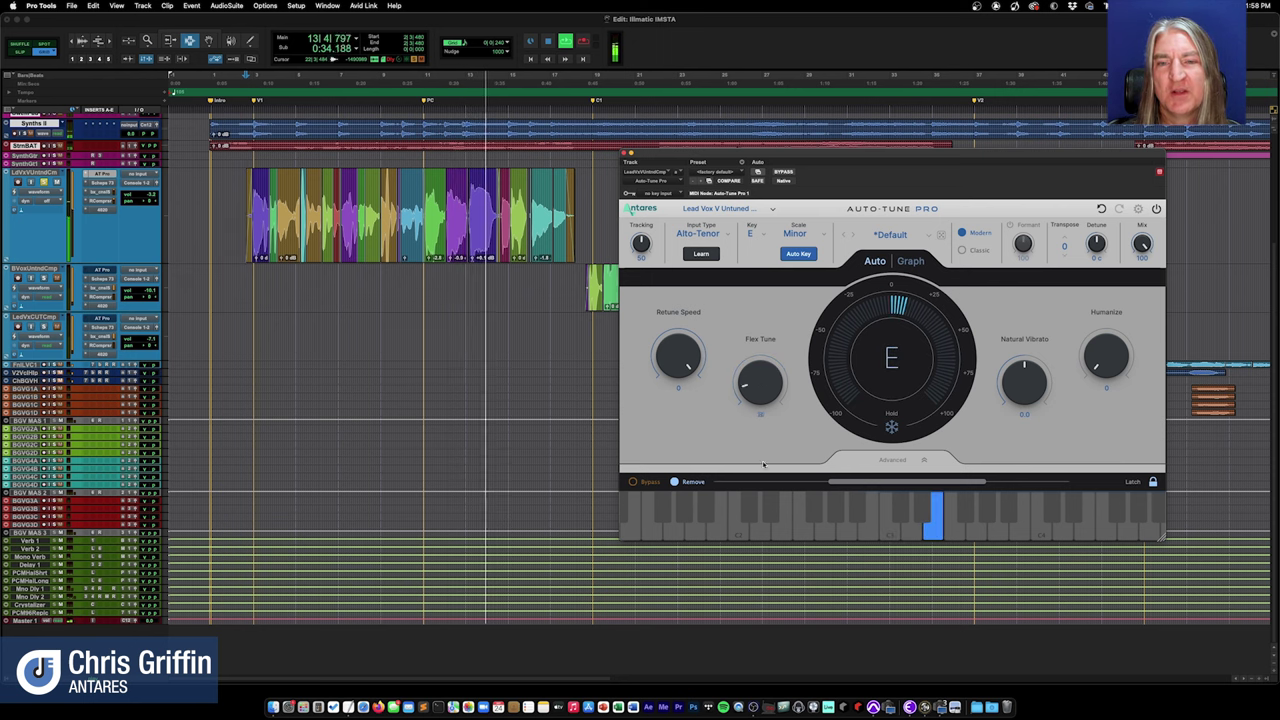
drag(760, 380, 761, 375)
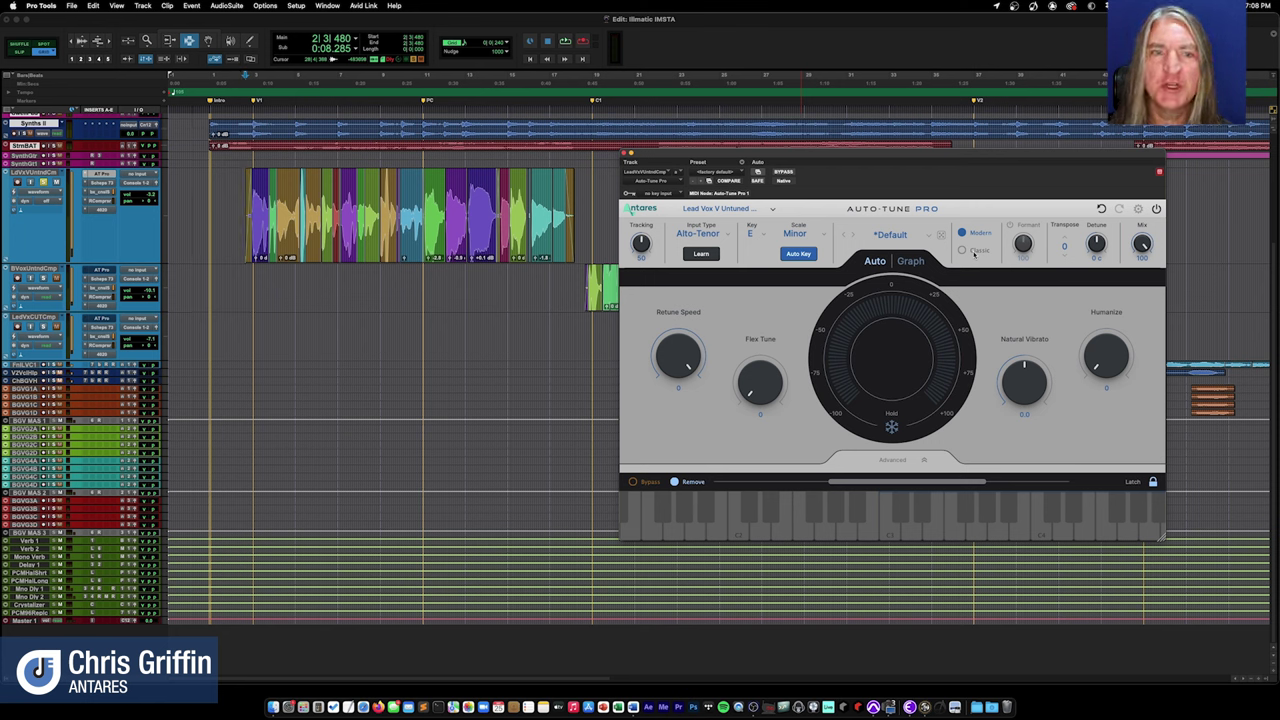
- Switch the correction style to Classic mode
click(966, 251)
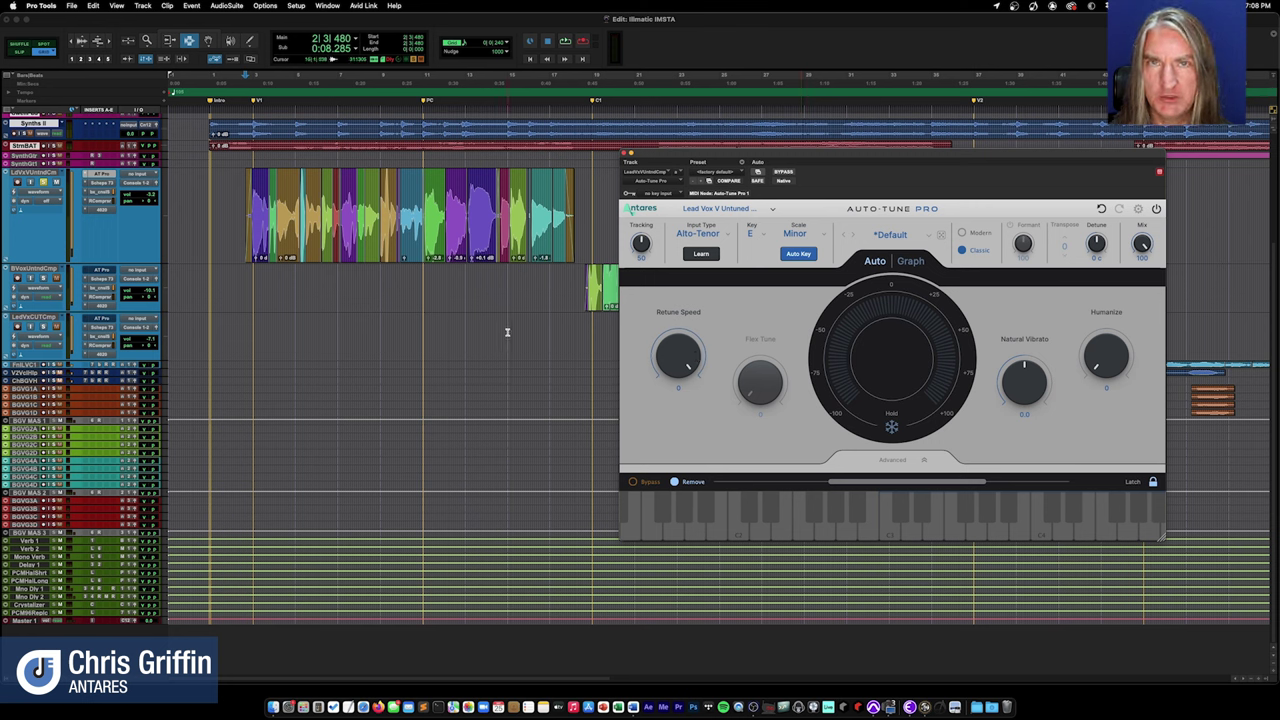
- Play the vocal, toggling repeatedly between Classic and Modern correction, and stop playback in Modern
key(space)
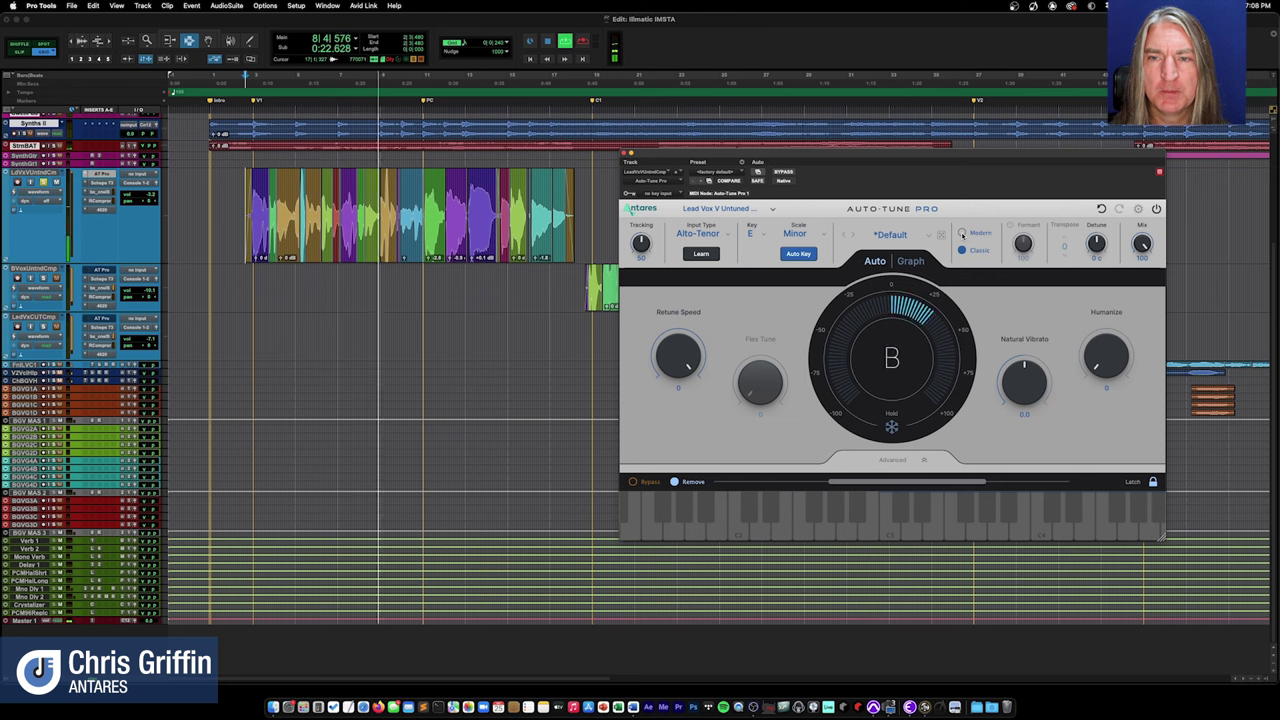
click(962, 233)
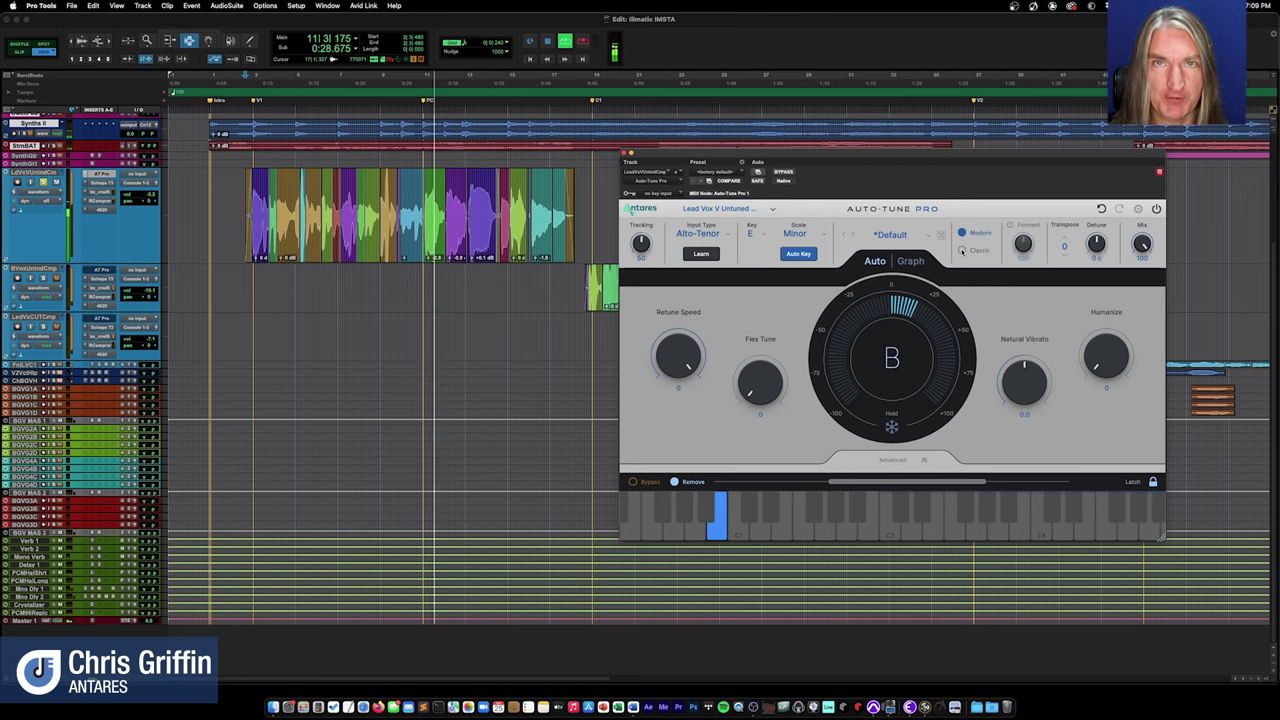
click(962, 251)
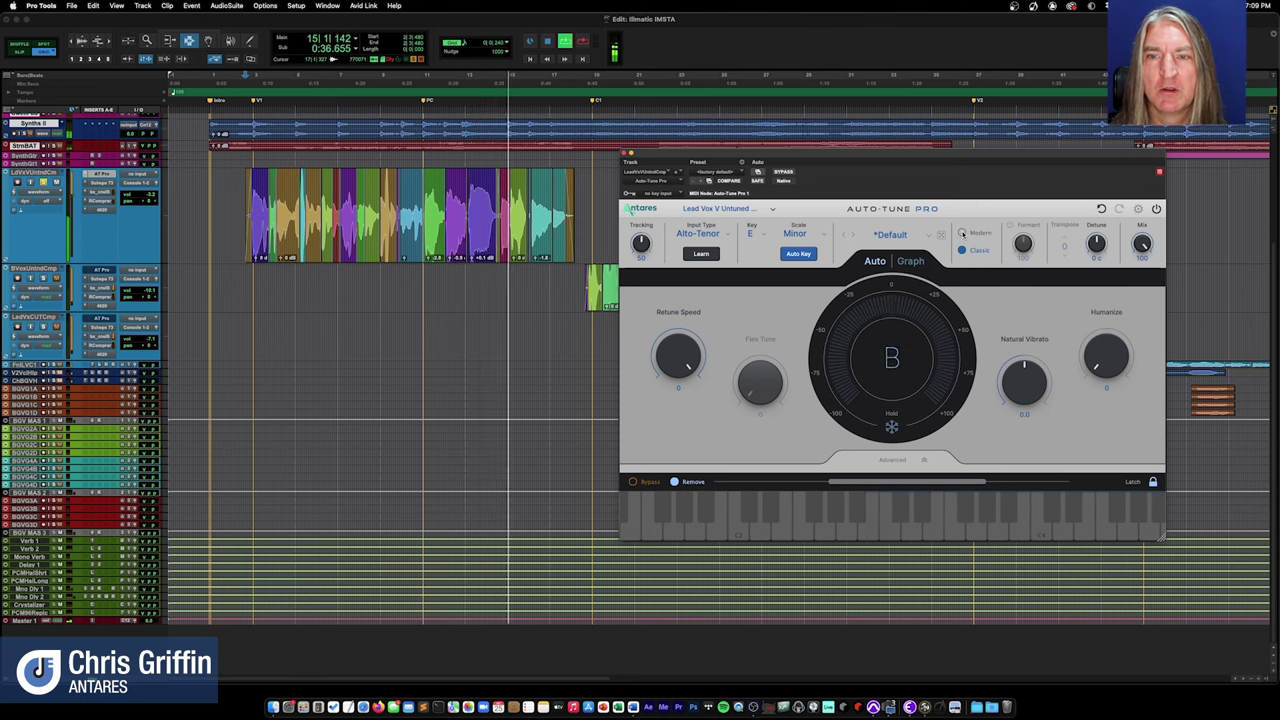
click(962, 233)
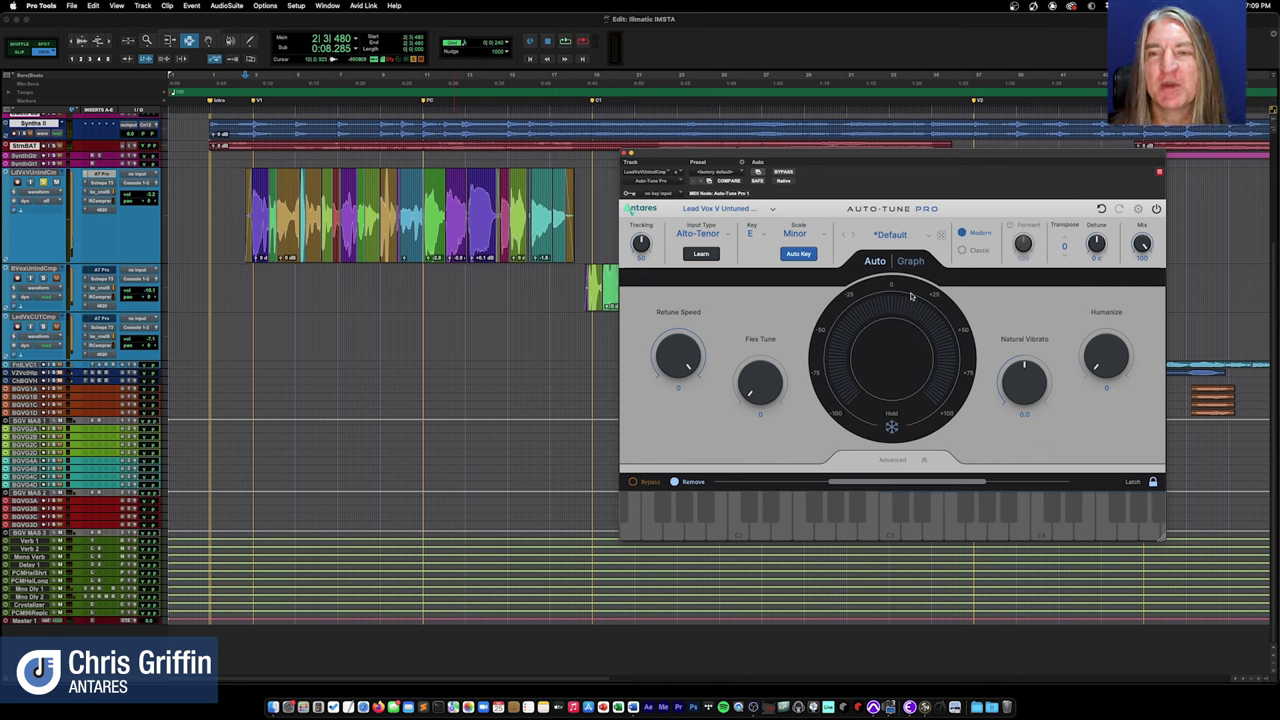
click(972, 251)
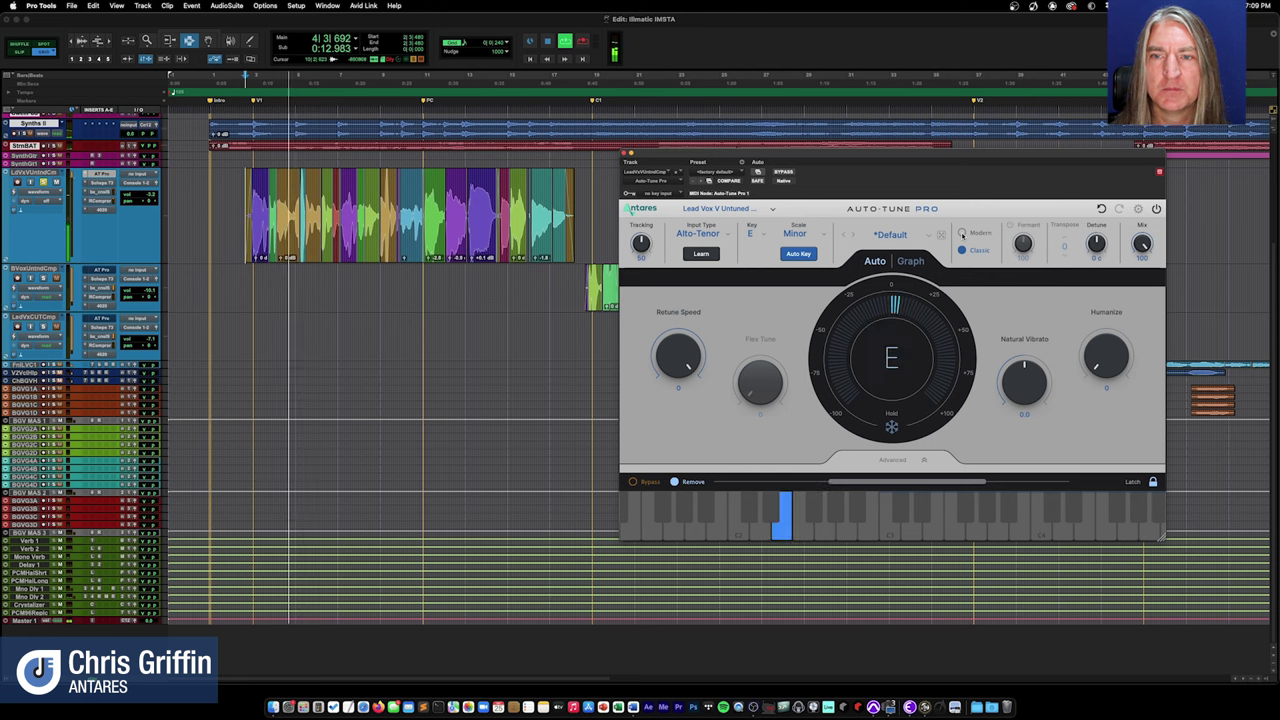
click(962, 233)
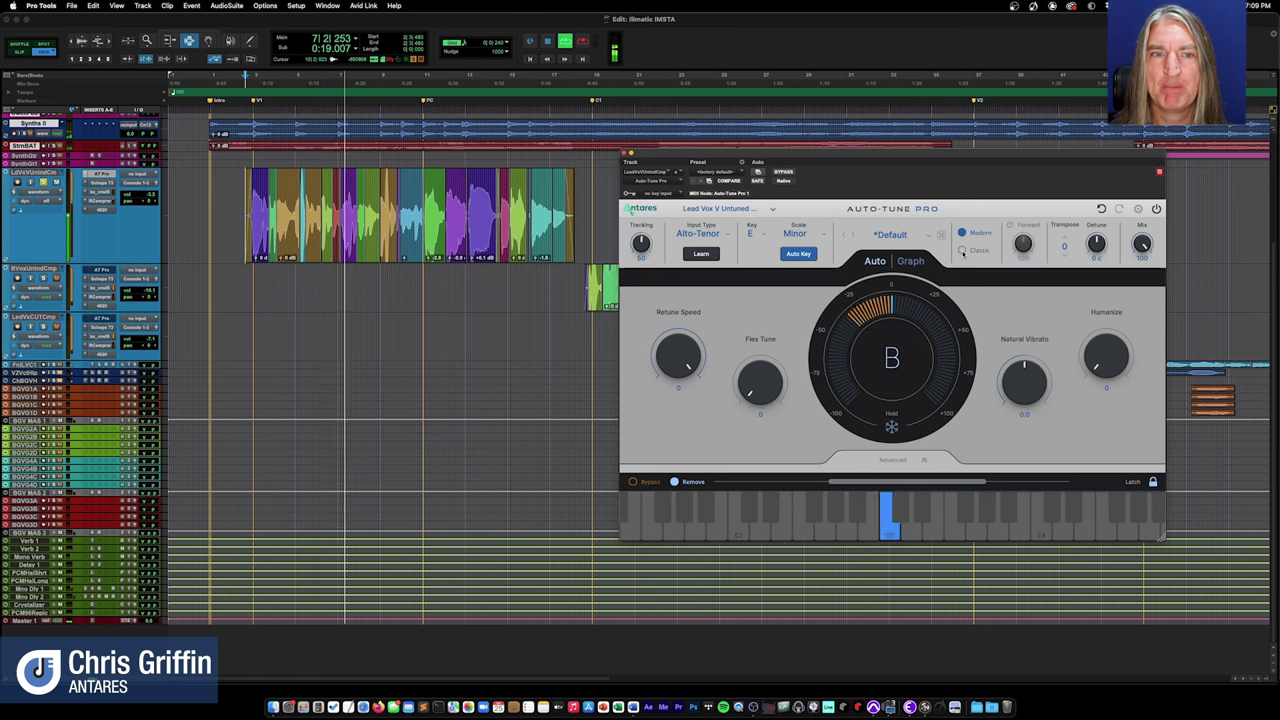
click(962, 251)
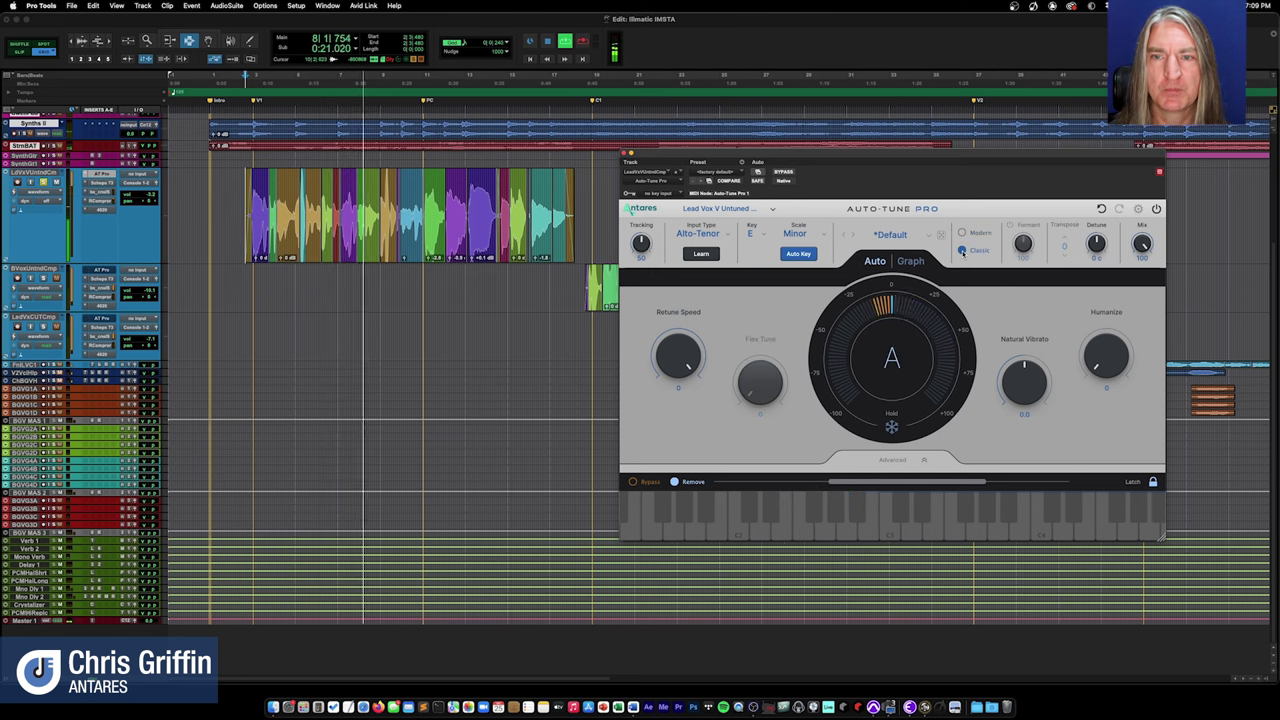
click(963, 233)
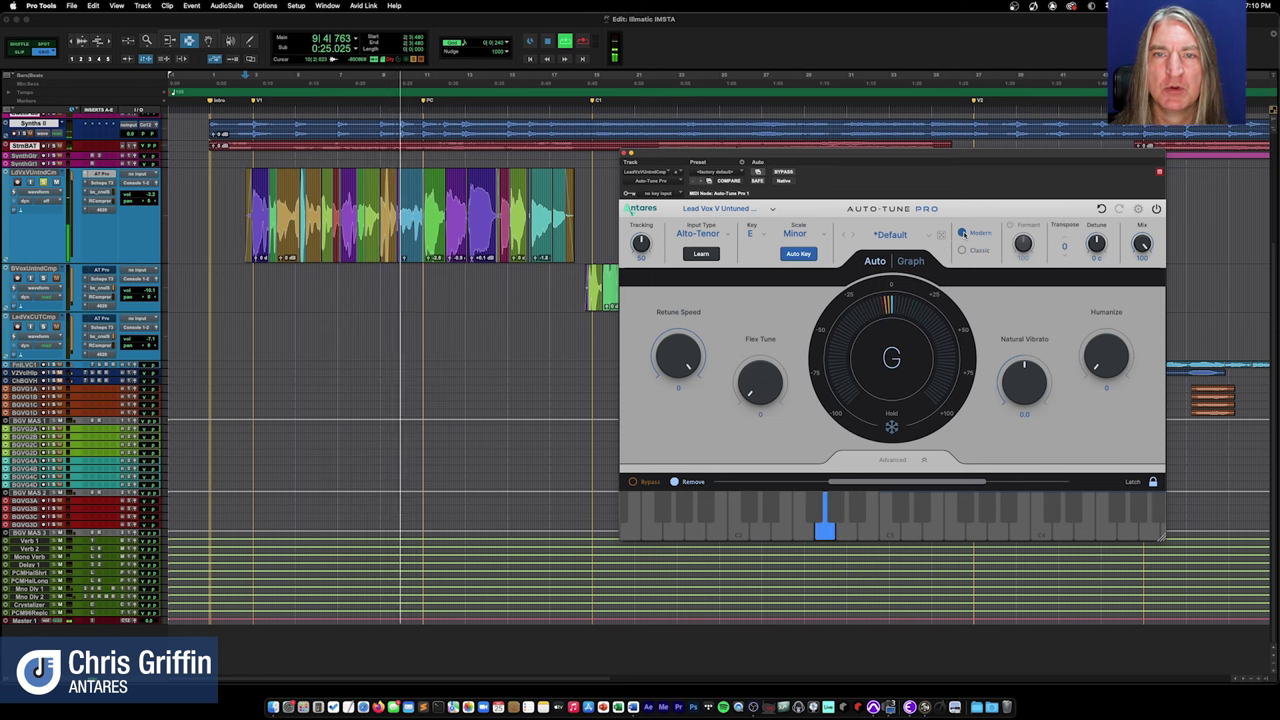
key(space)
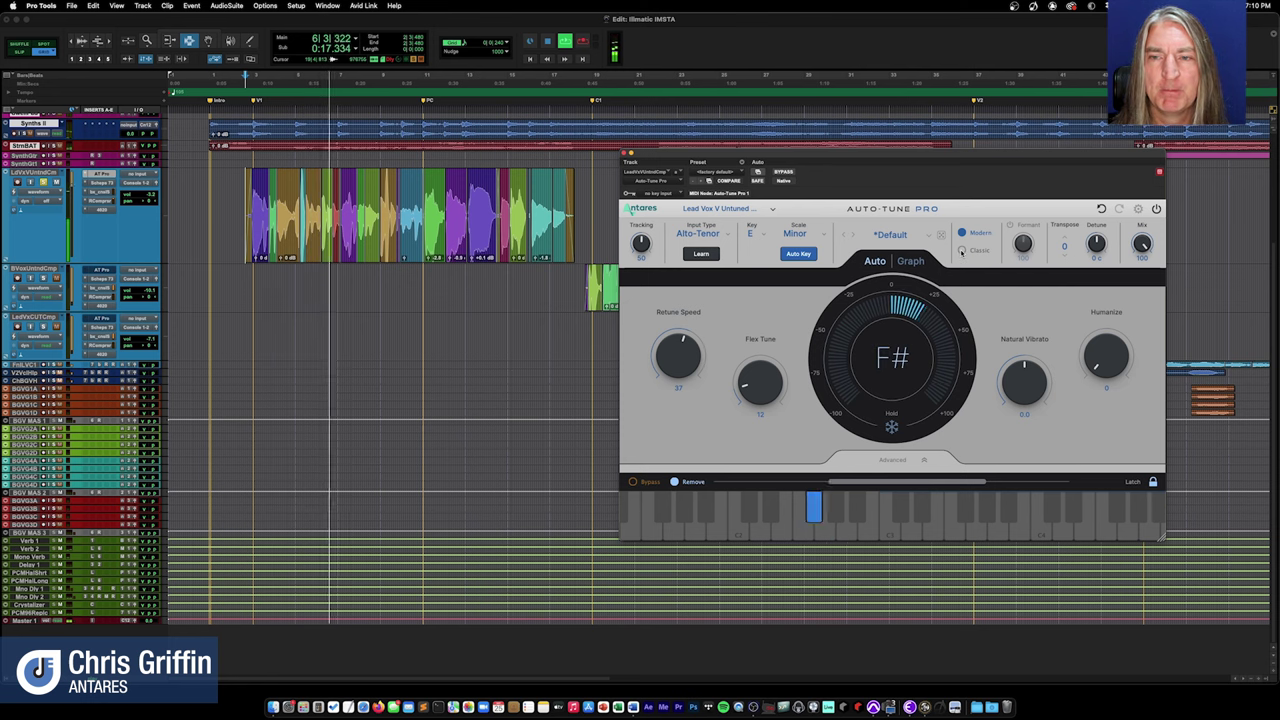
click(962, 251)
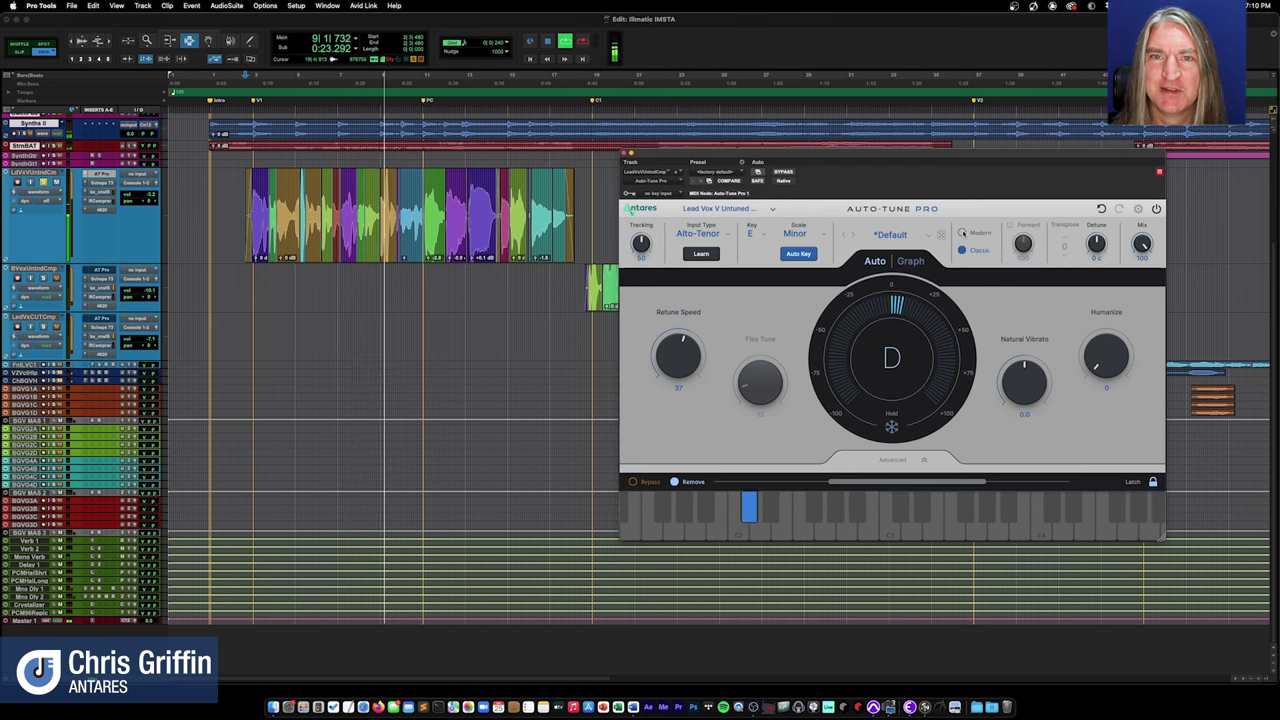
click(962, 233)
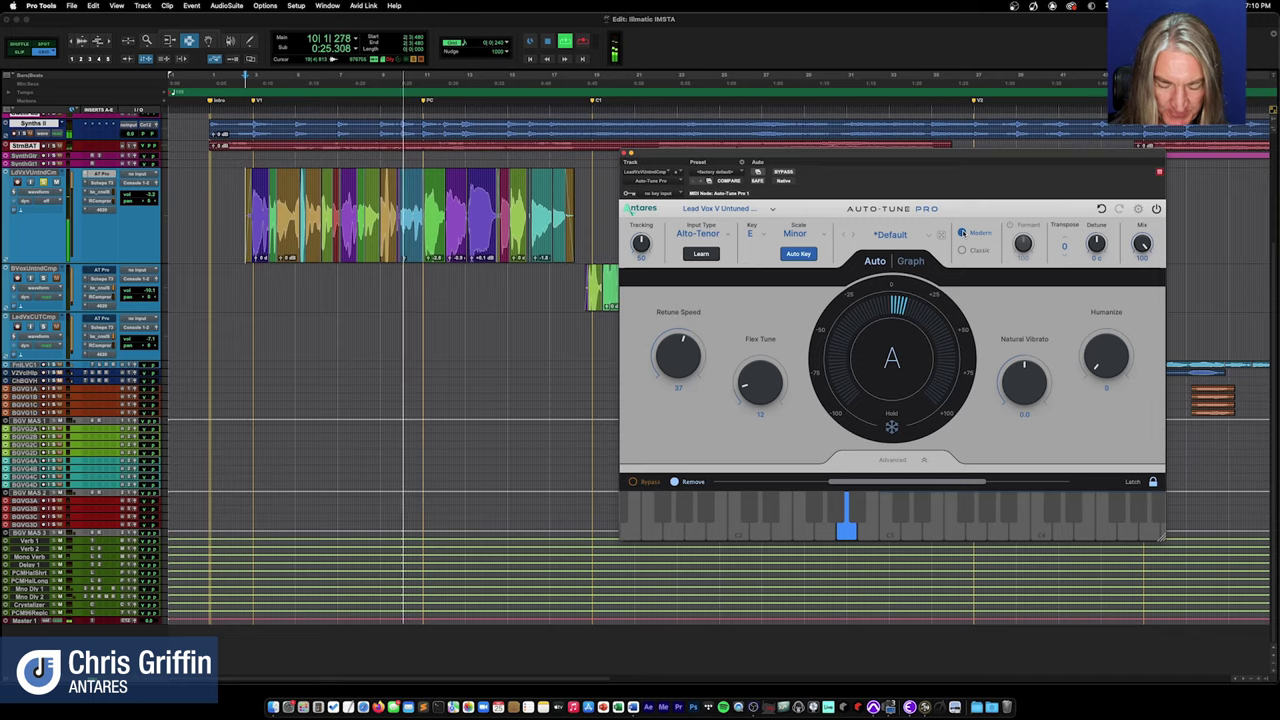
key(space)
key(super+equal)
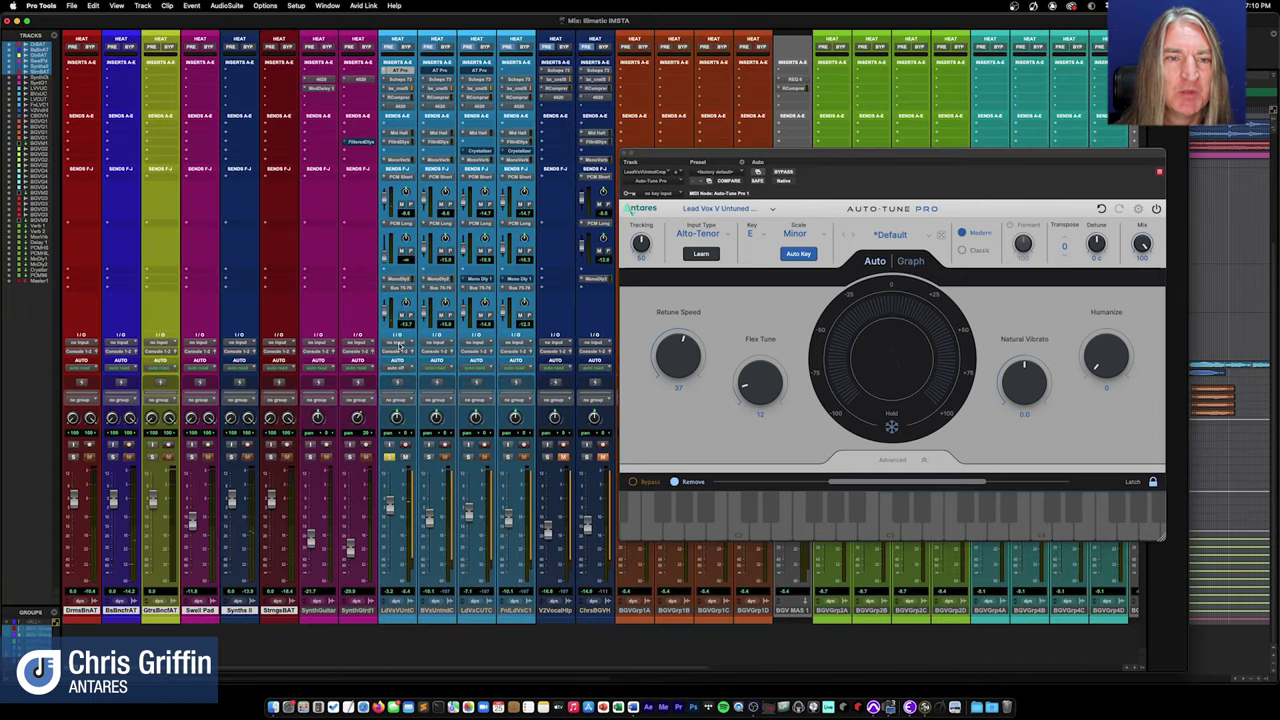
click(398, 345)
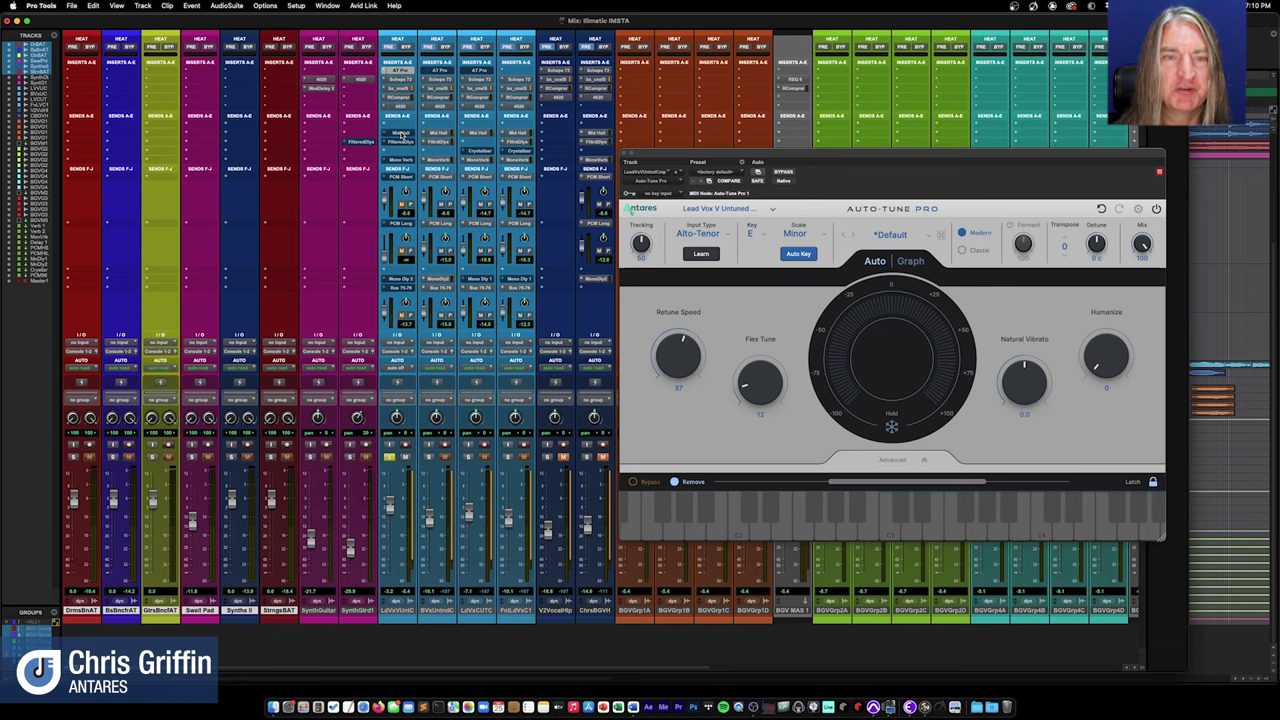
key(super+equal)
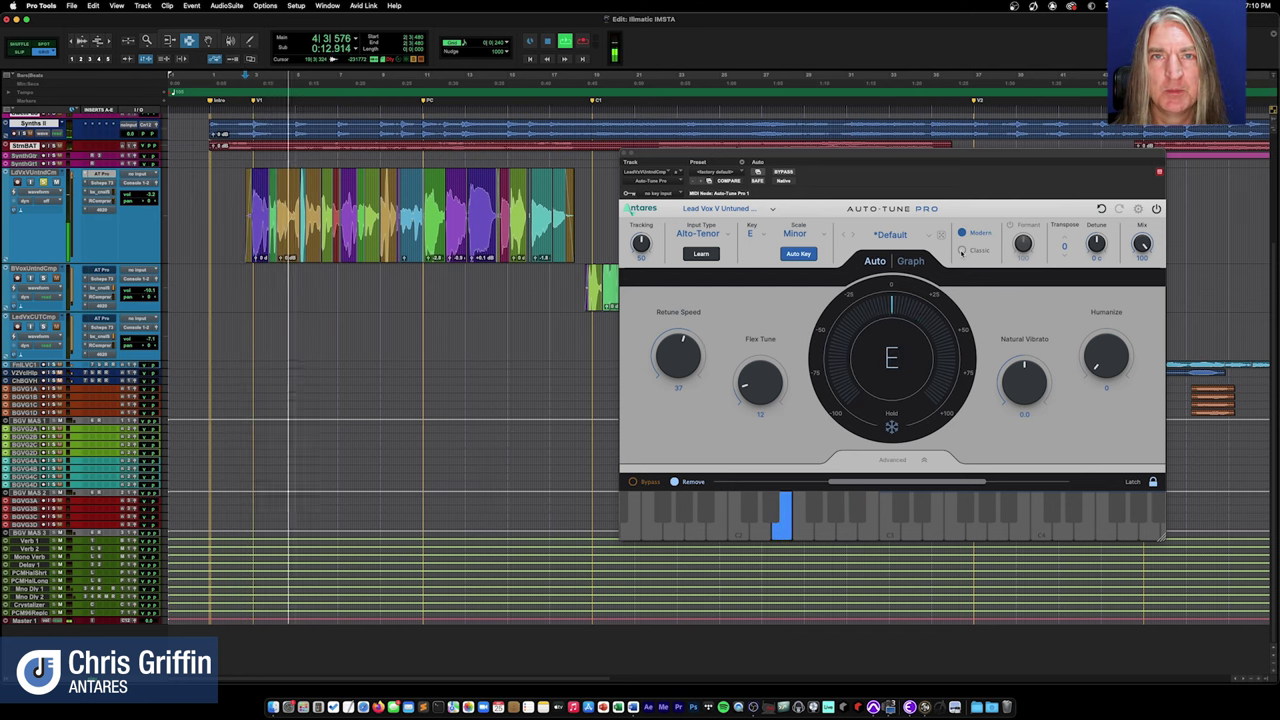
- Switch to Classic and back to Modern during playback, then turn Formant correction off
click(962, 251)
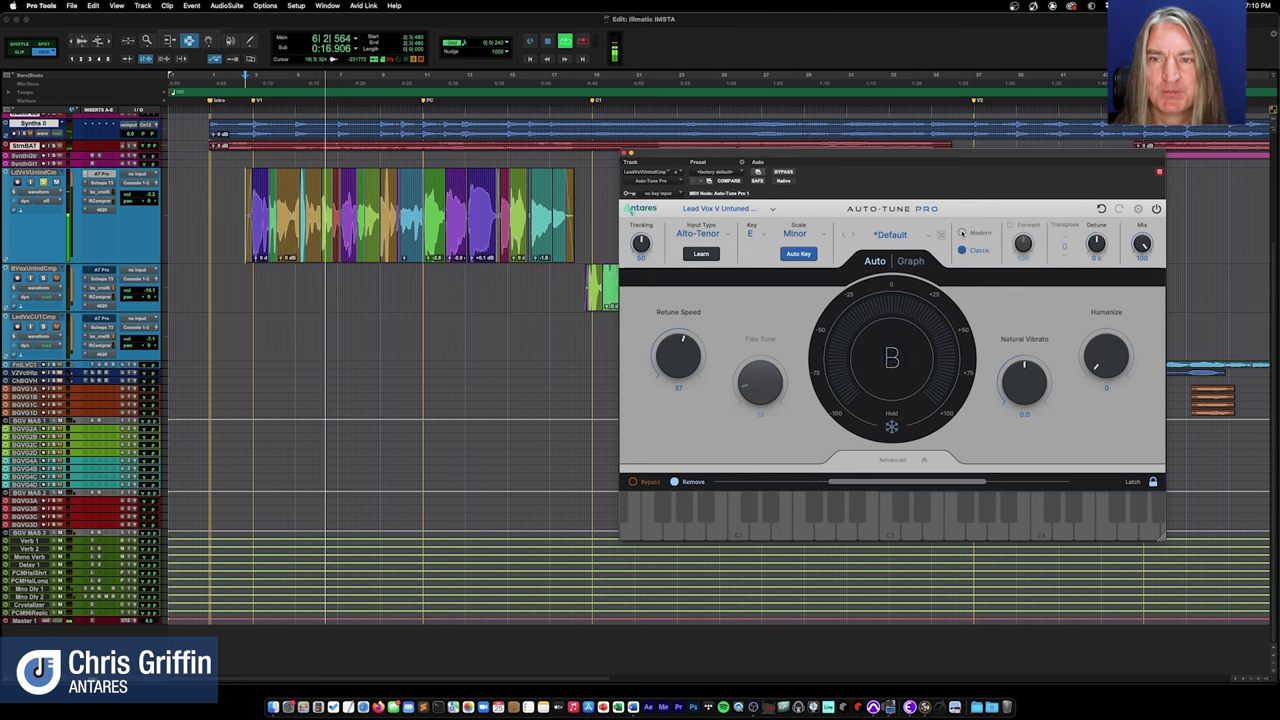
click(964, 234)
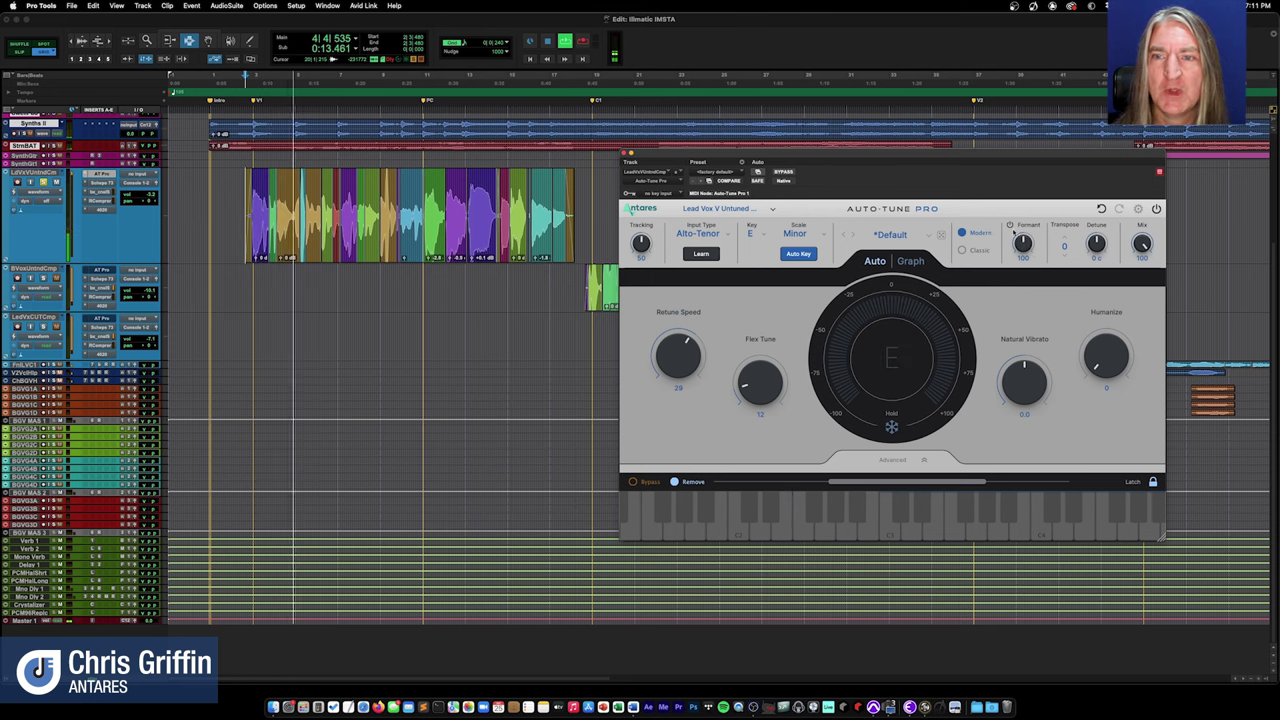
click(1010, 226)
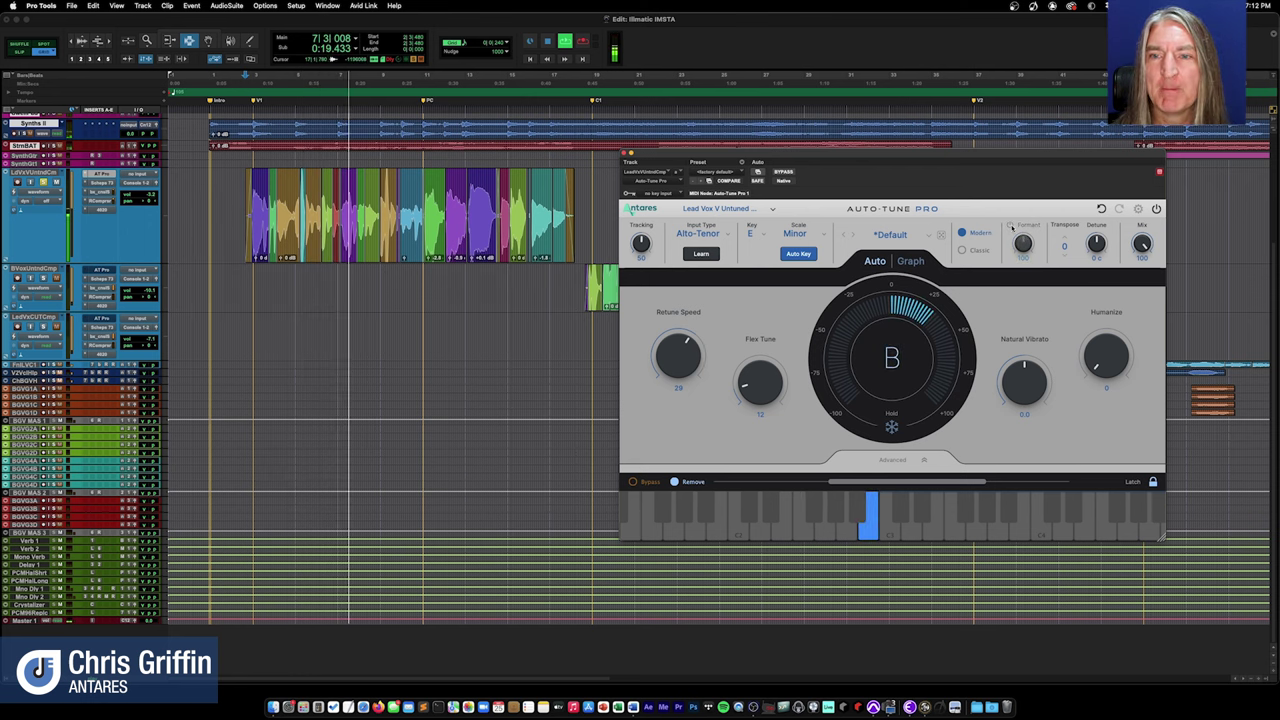
- Re-enable Formant, try amounts 59, 100 and 84, transpose up 12, then set Formant near 105
click(1010, 226)
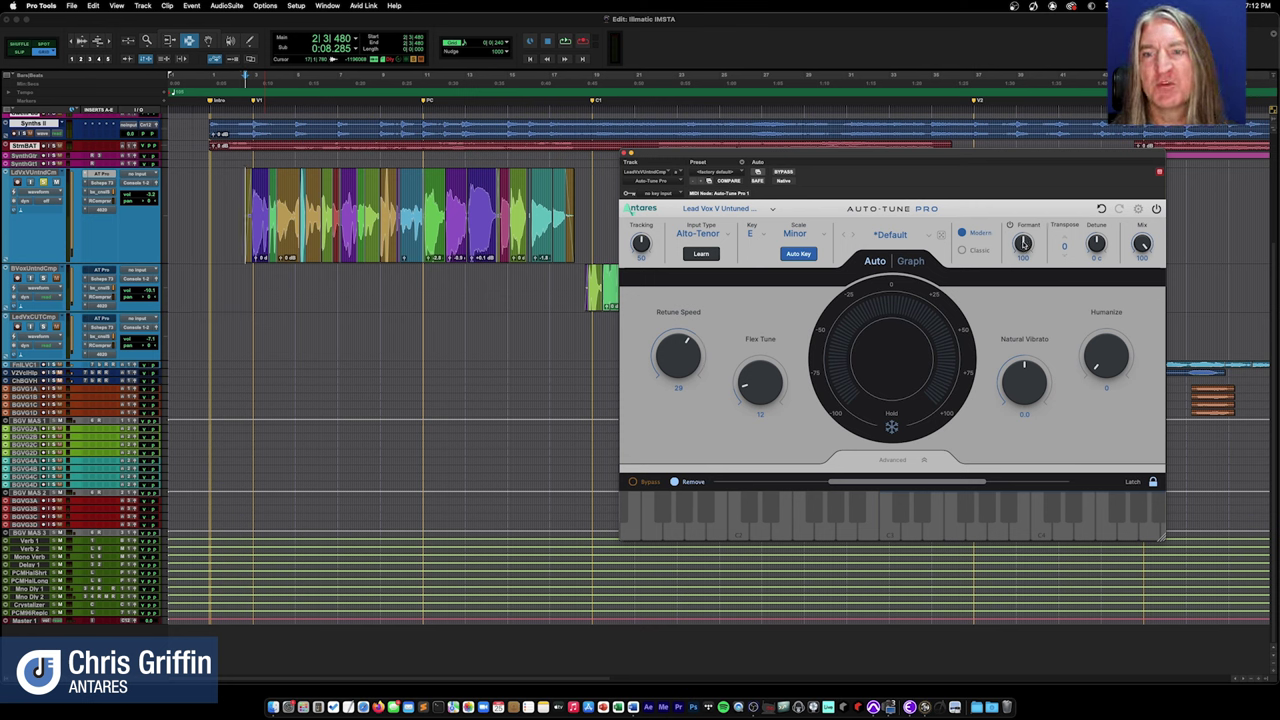
drag(1024, 242, 1021, 314)
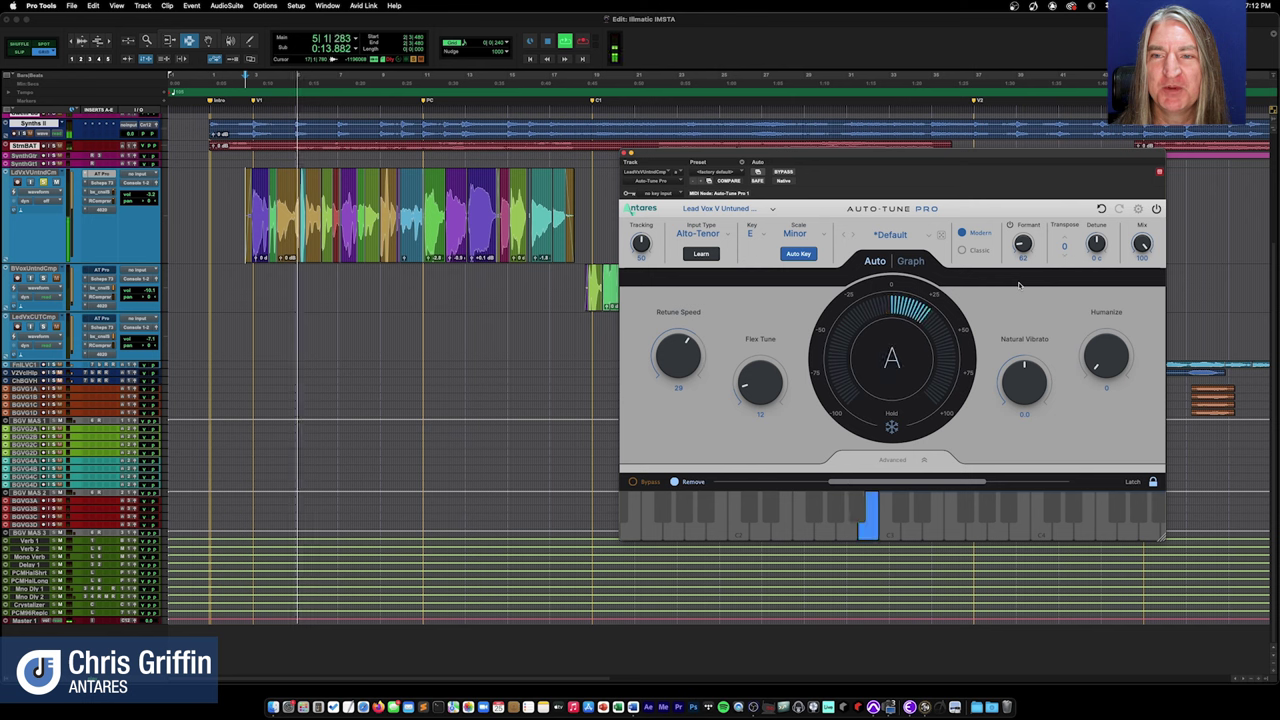
alt+click(1020, 248)
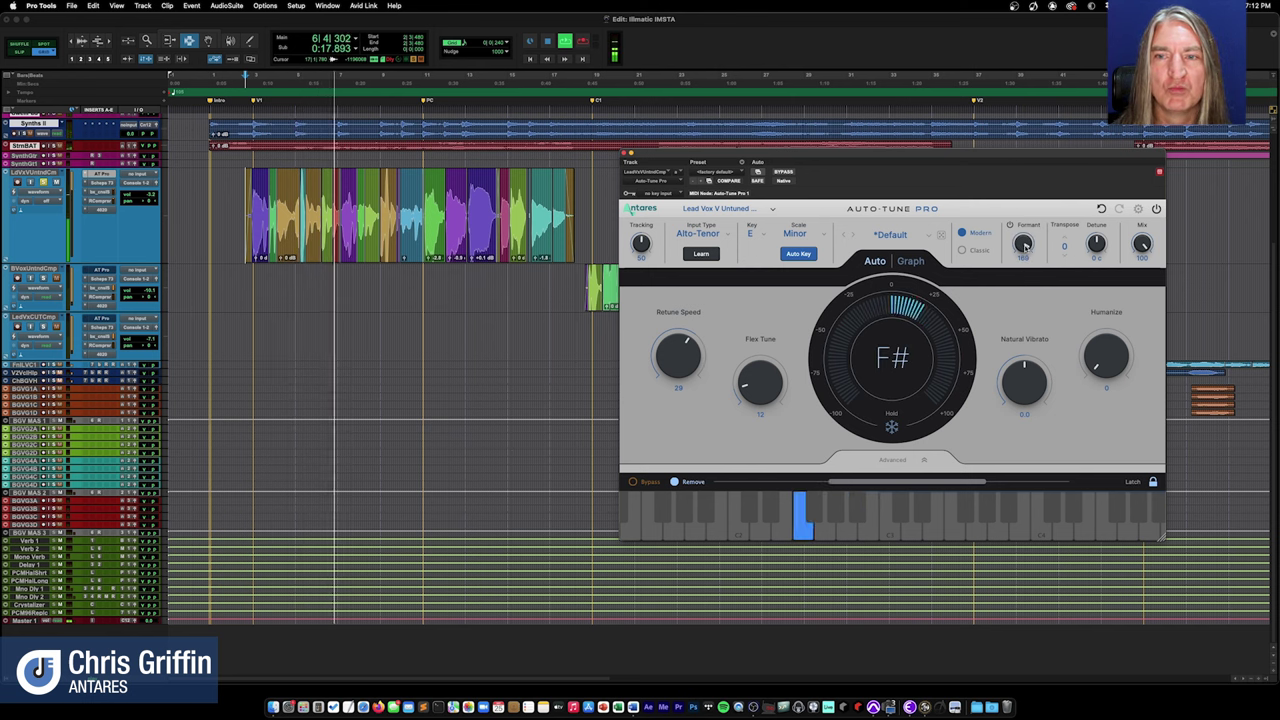
mouse_move(1022, 268)
mouse_down()
mouse_move(1018, 308)
mouse_move(1019, 289)
mouse_up()
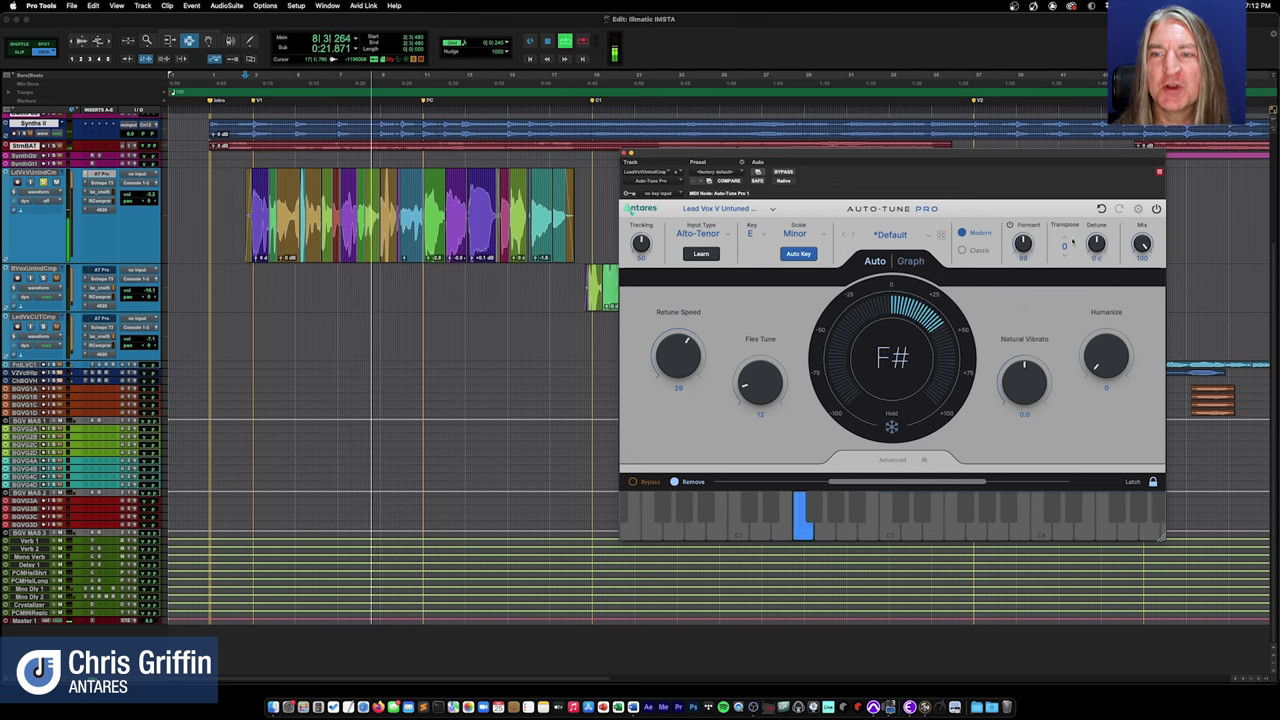
drag(1063, 243, 1023, 130)
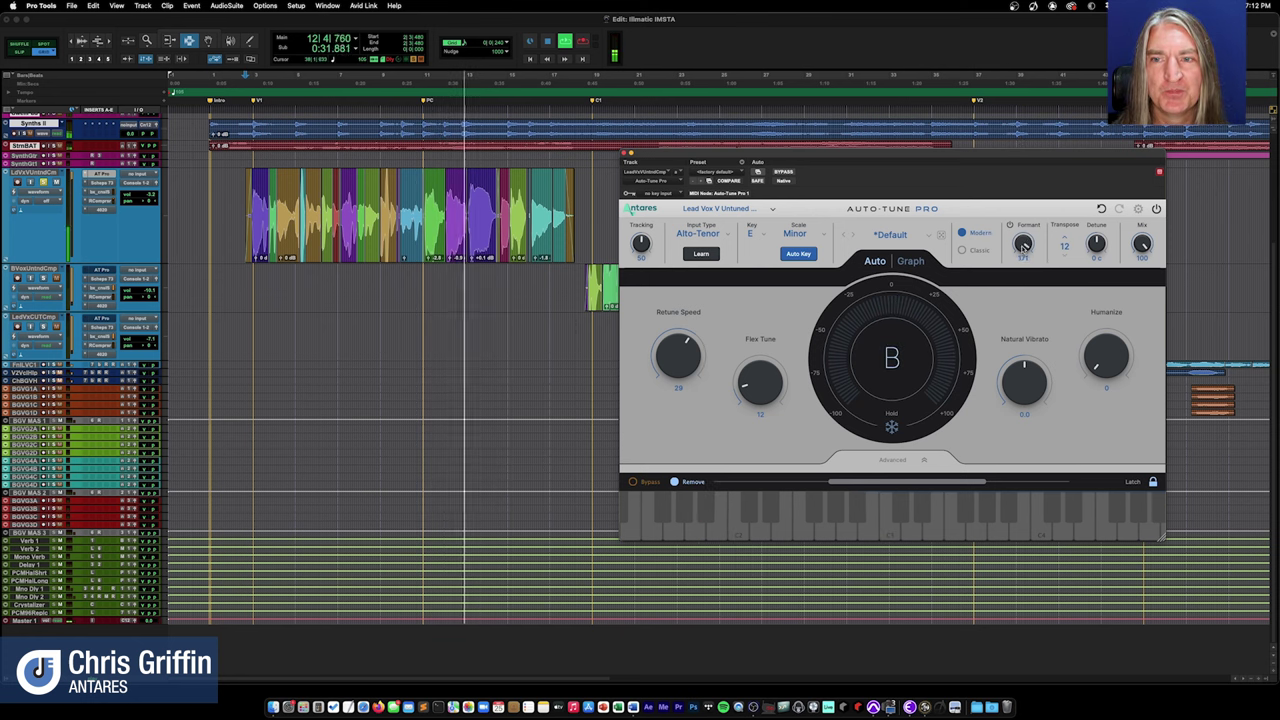
drag(1022, 277, 1021, 317)
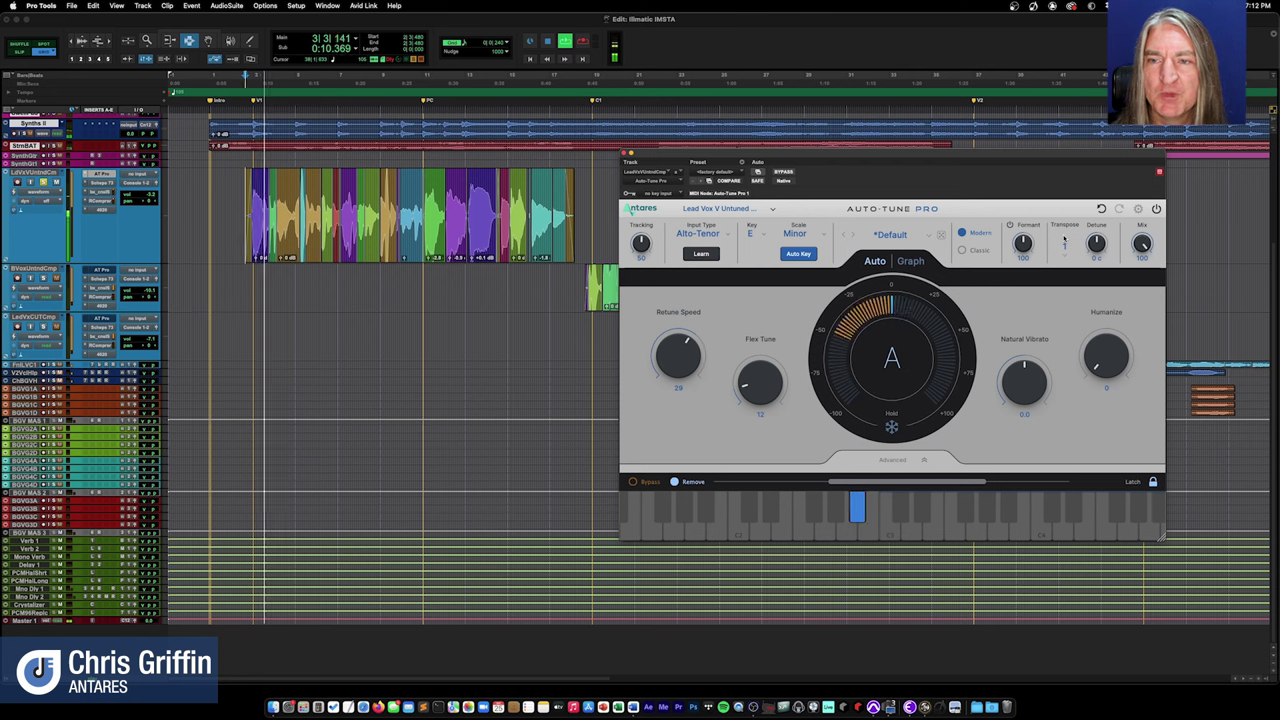
- Transpose the vocal up to 5 and raise Formant to about 112, restarting playback to audition
click(1064, 239)
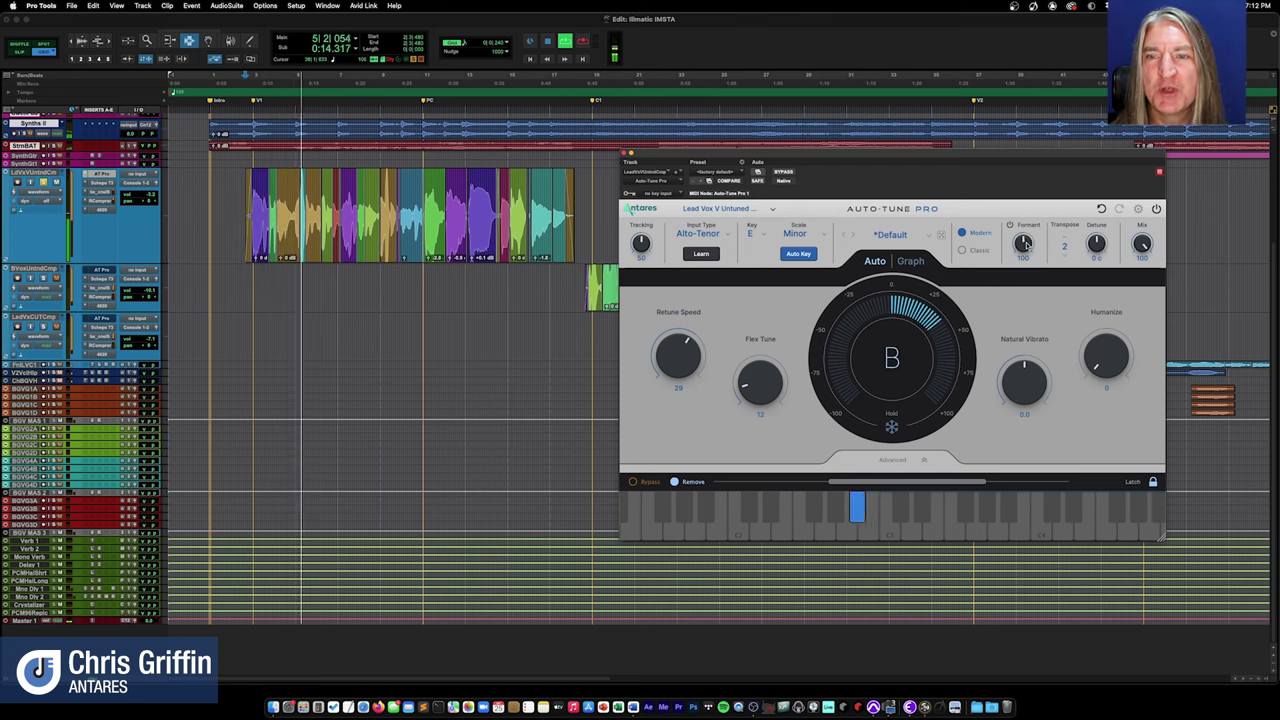
mouse_move(1025, 243)
mouse_down()
mouse_move(1027, 224)
mouse_move(1025, 242)
mouse_up()
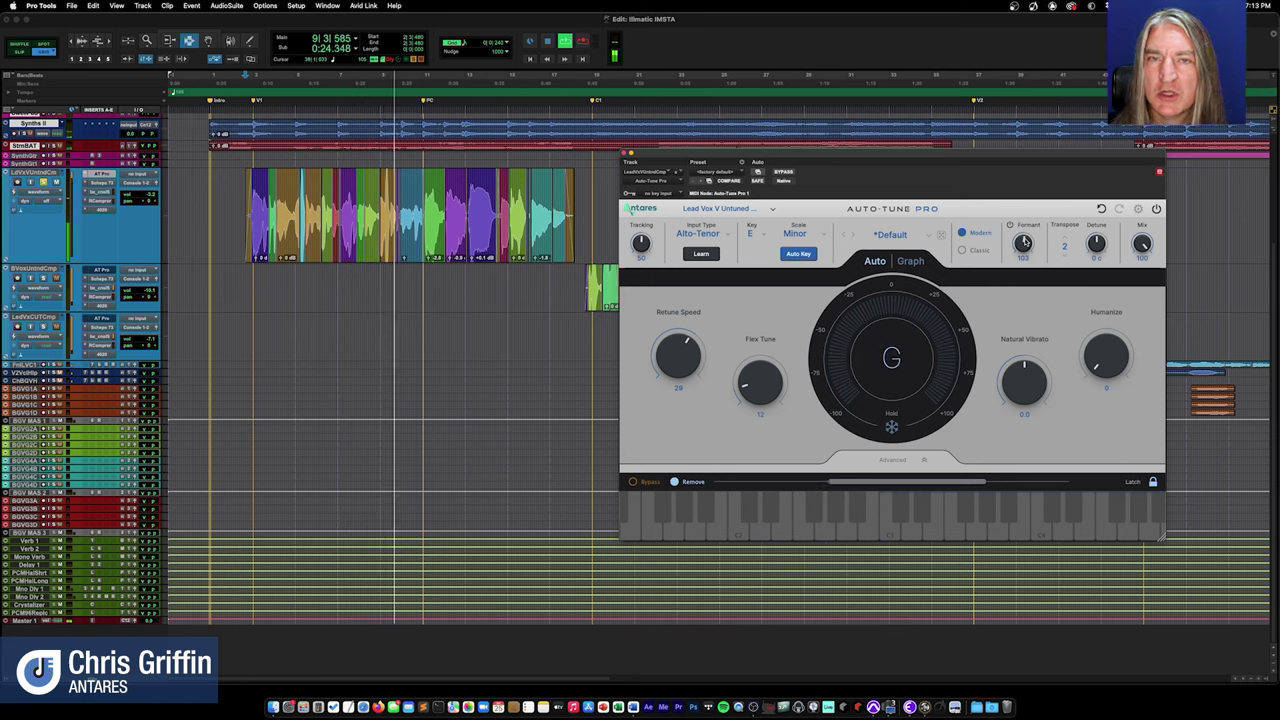
drag(1024, 241, 1053, 241)
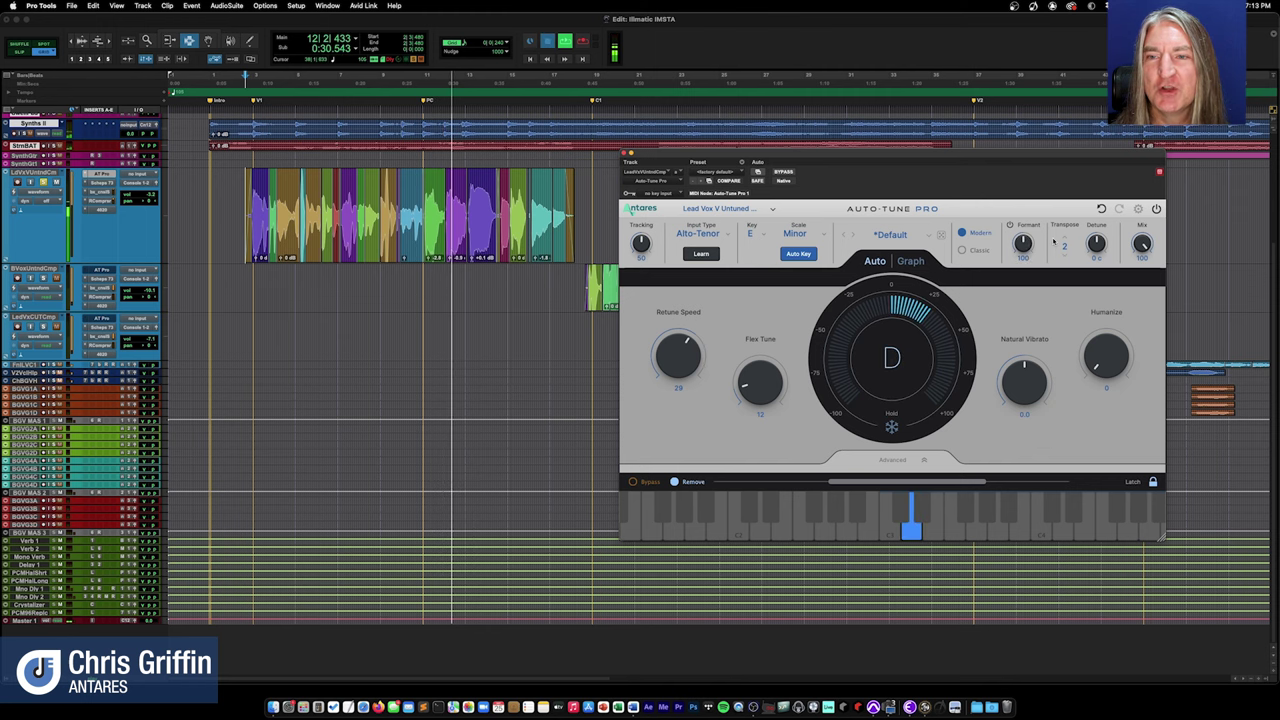
key(space)
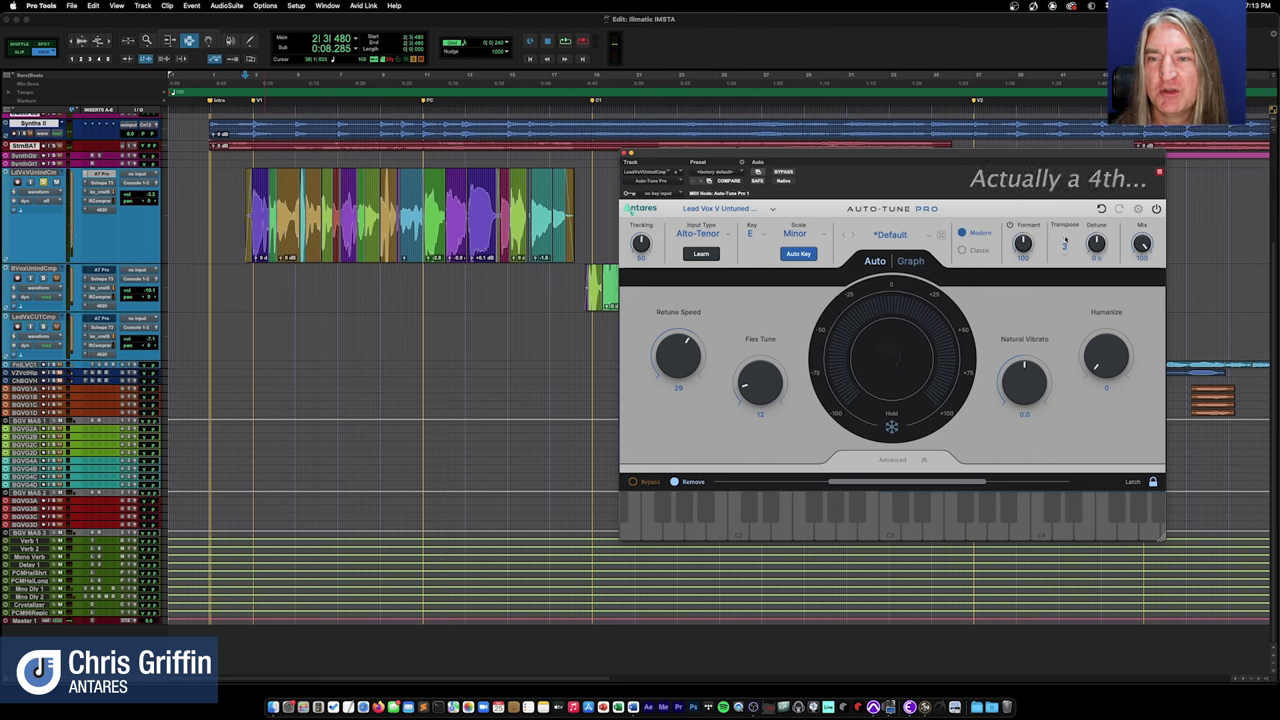
key(space)
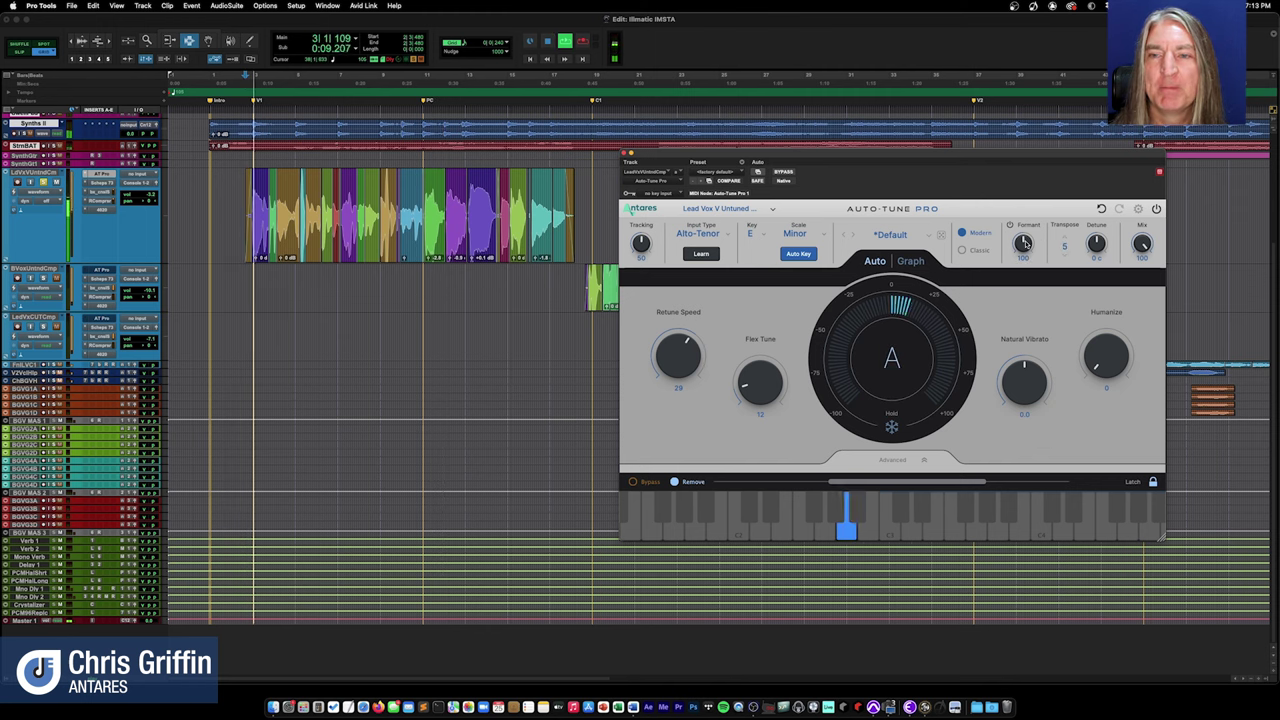
drag(1027, 237, 1024, 240)
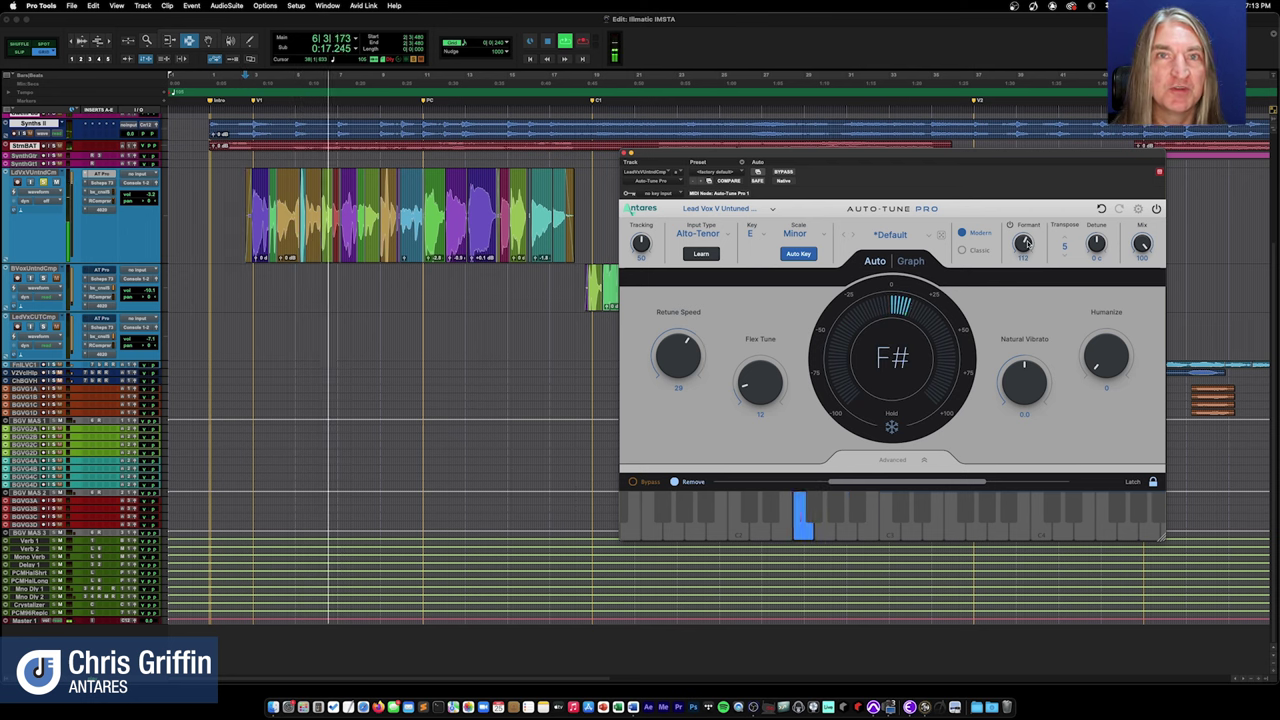
drag(1027, 242, 1024, 246)
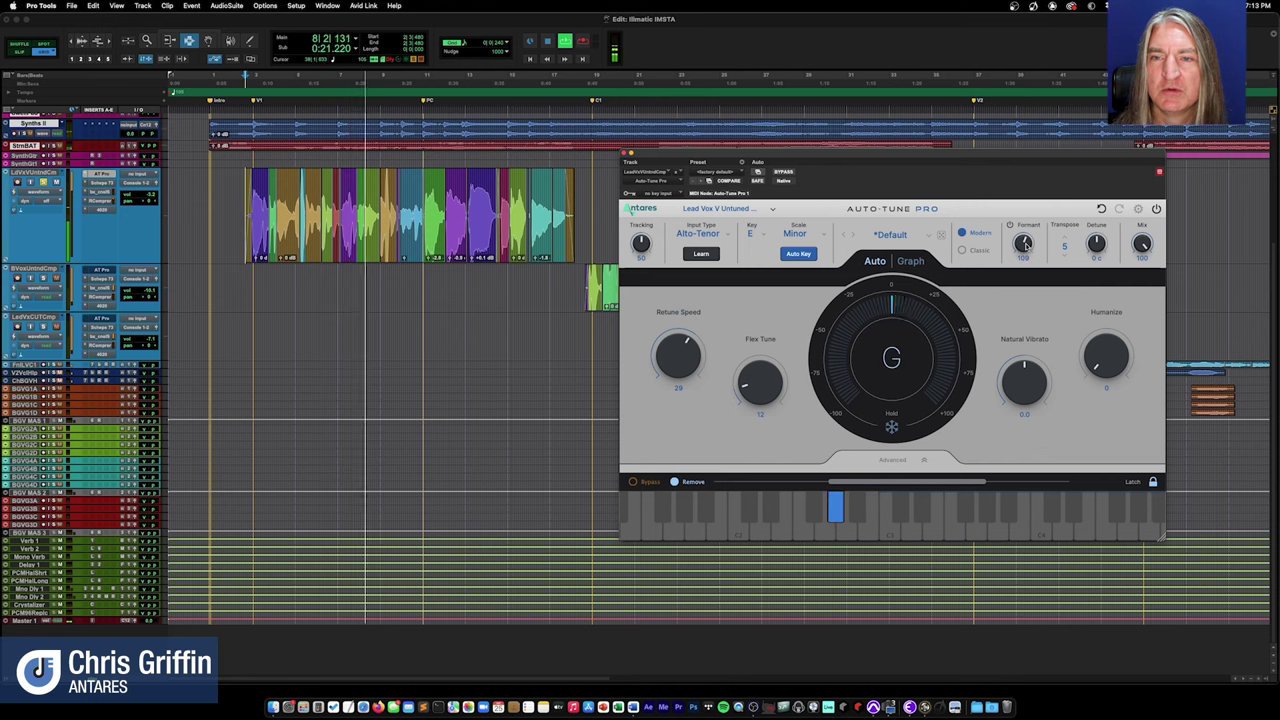
- Audition Mix at about 74 and 78, Retune Speed near the middle, and Formant toggled off and on
key(space)
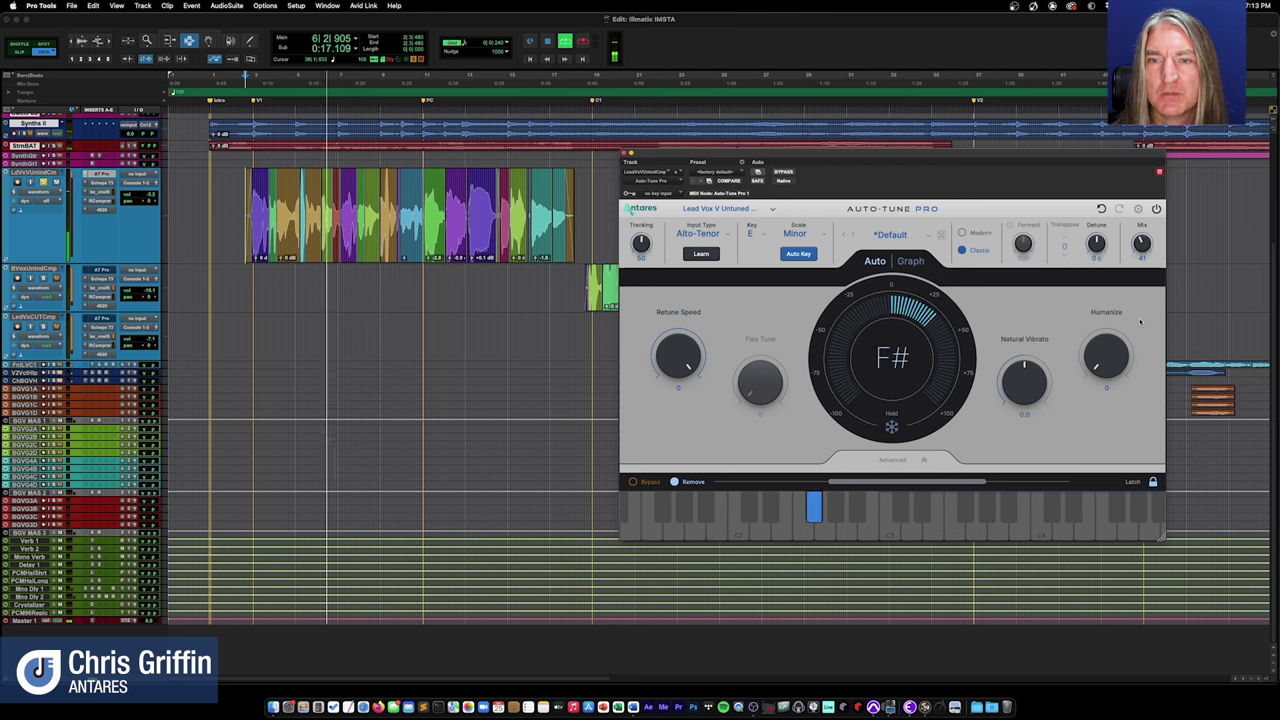
mouse_move(1143, 304)
mouse_down()
mouse_move(1145, 279)
mouse_move(1152, 330)
mouse_move(1150, 281)
mouse_up()
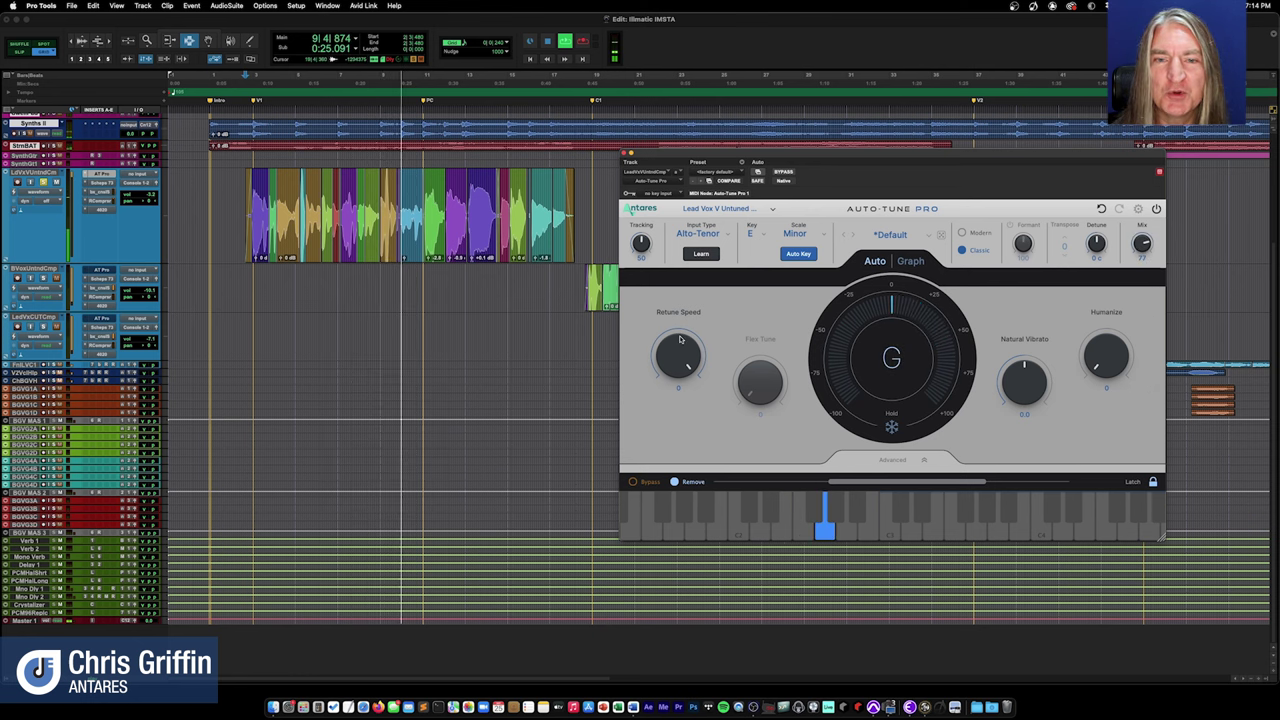
drag(679, 362, 679, 390)
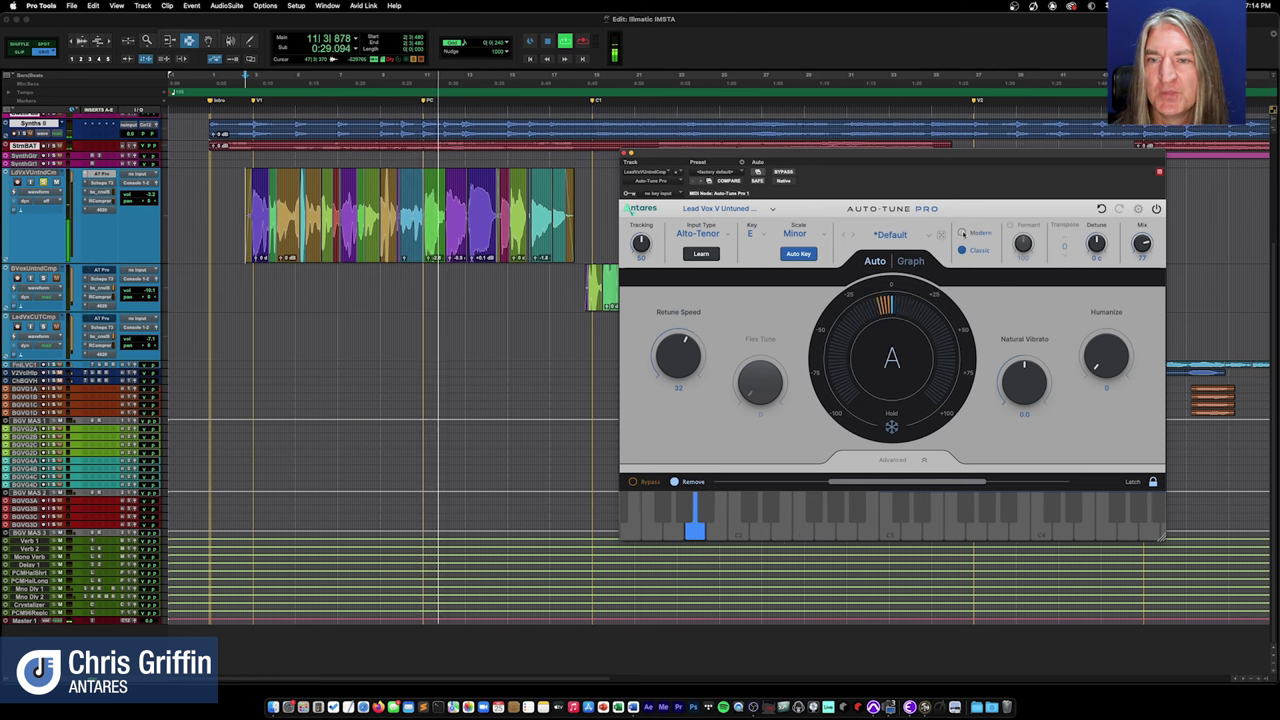
click(1010, 225)
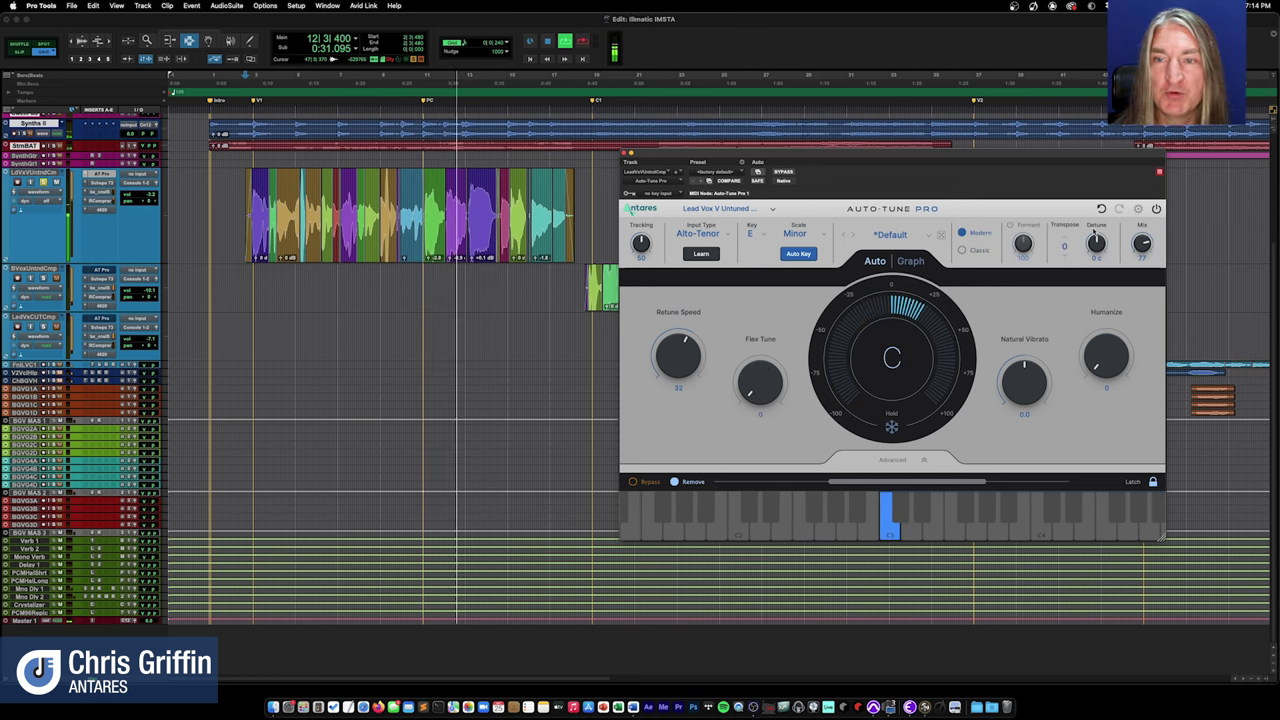
click(1010, 225)
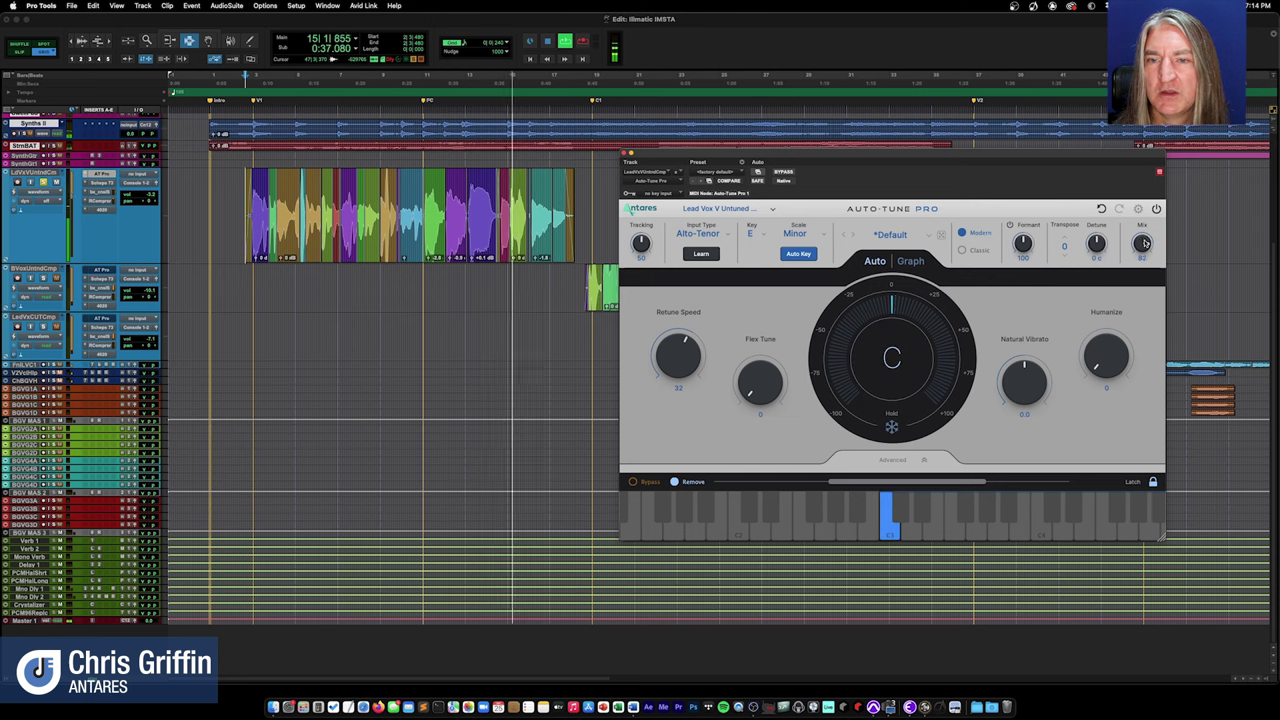
drag(1143, 236, 1143, 246)
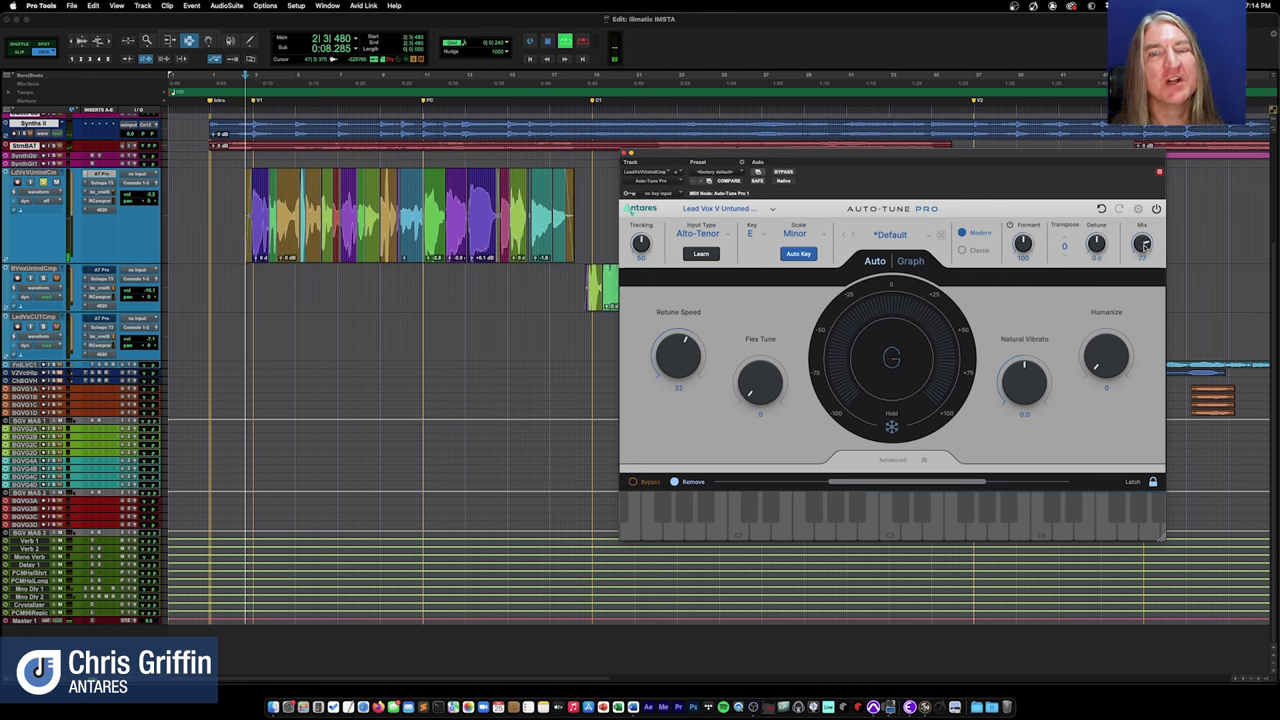
key(space)
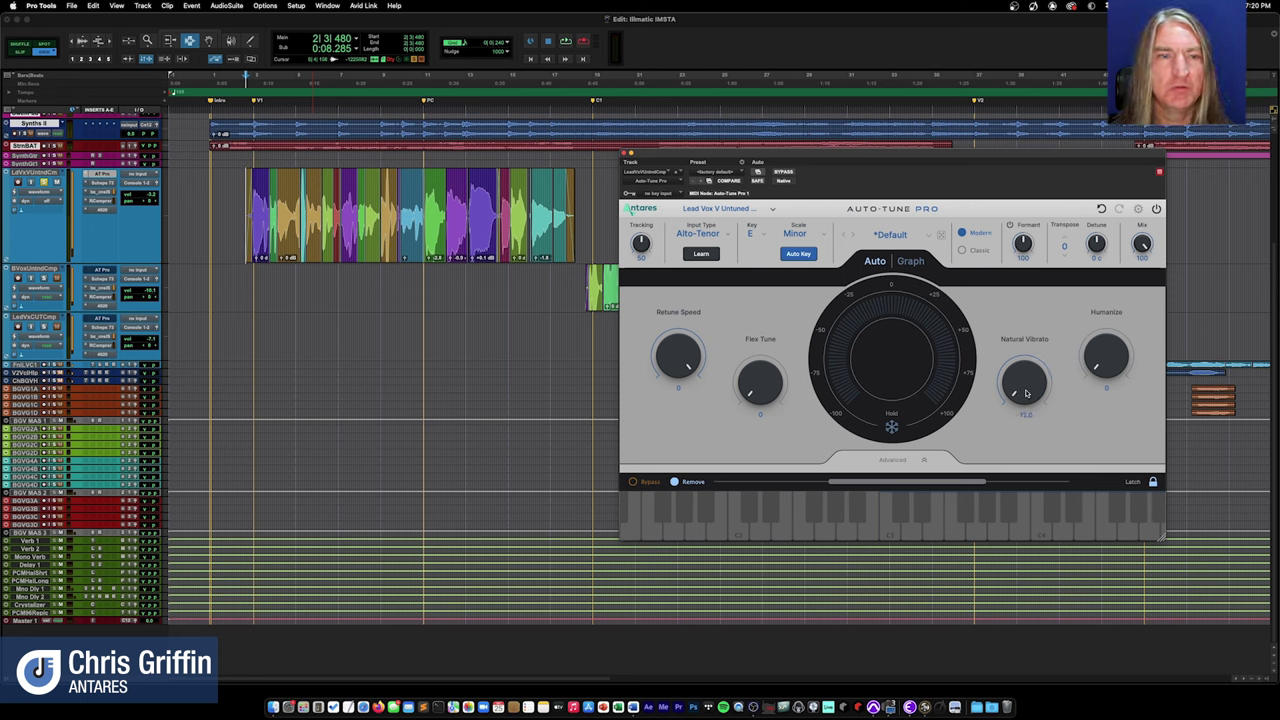
- Audition Natural Vibrato and Flex Tune during playback, reset both to zero, and stop playback
drag(1028, 393, 1029, 346)
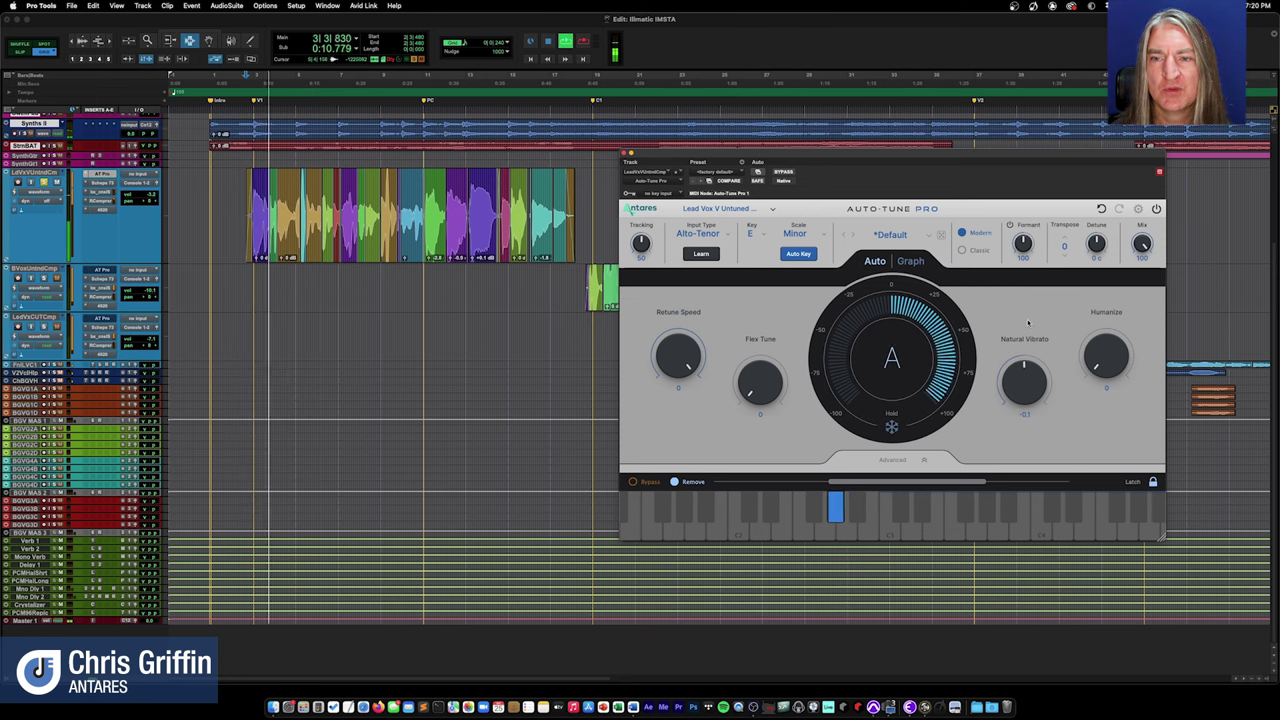
drag(770, 385, 770, 372)
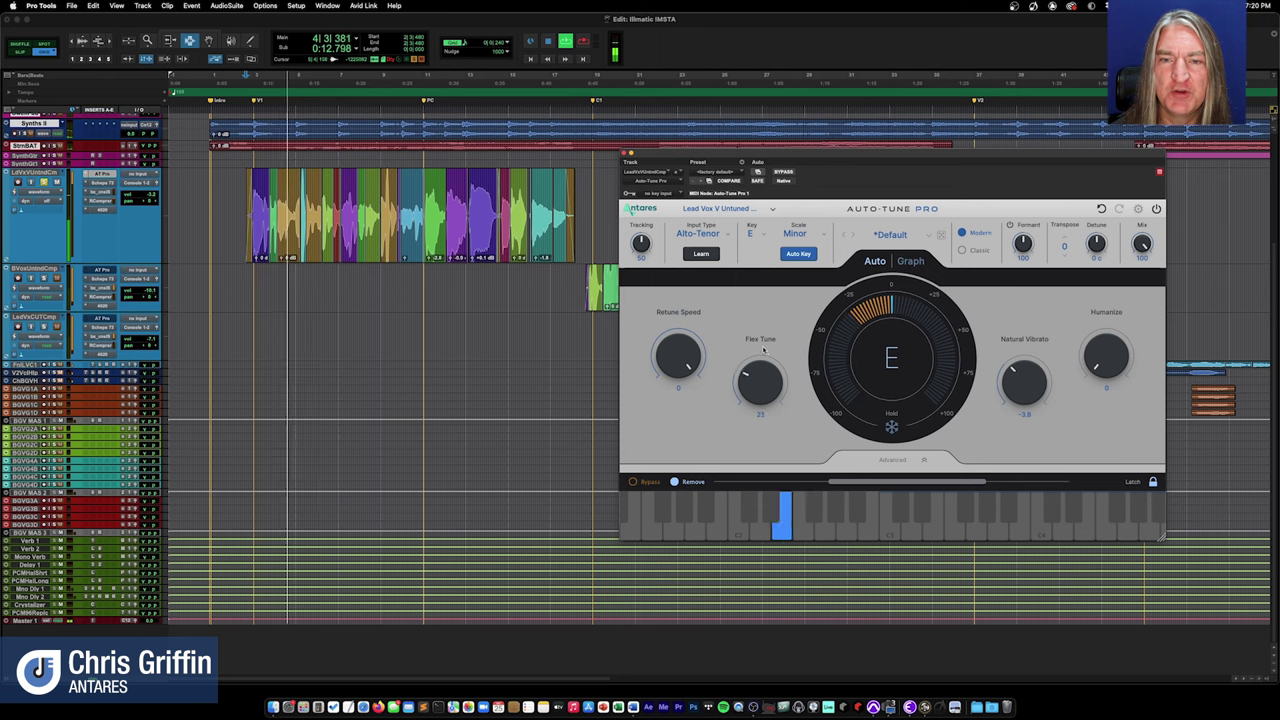
drag(1028, 382, 1030, 310)
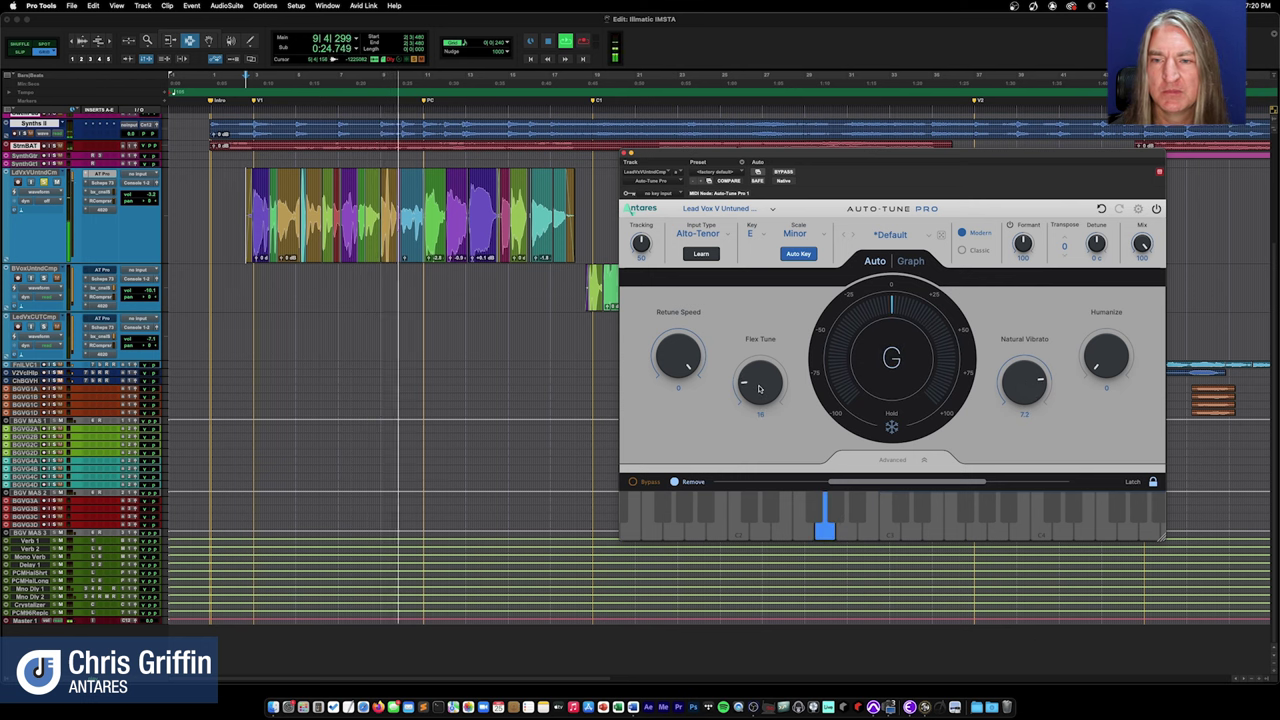
drag(1030, 397, 1028, 397)
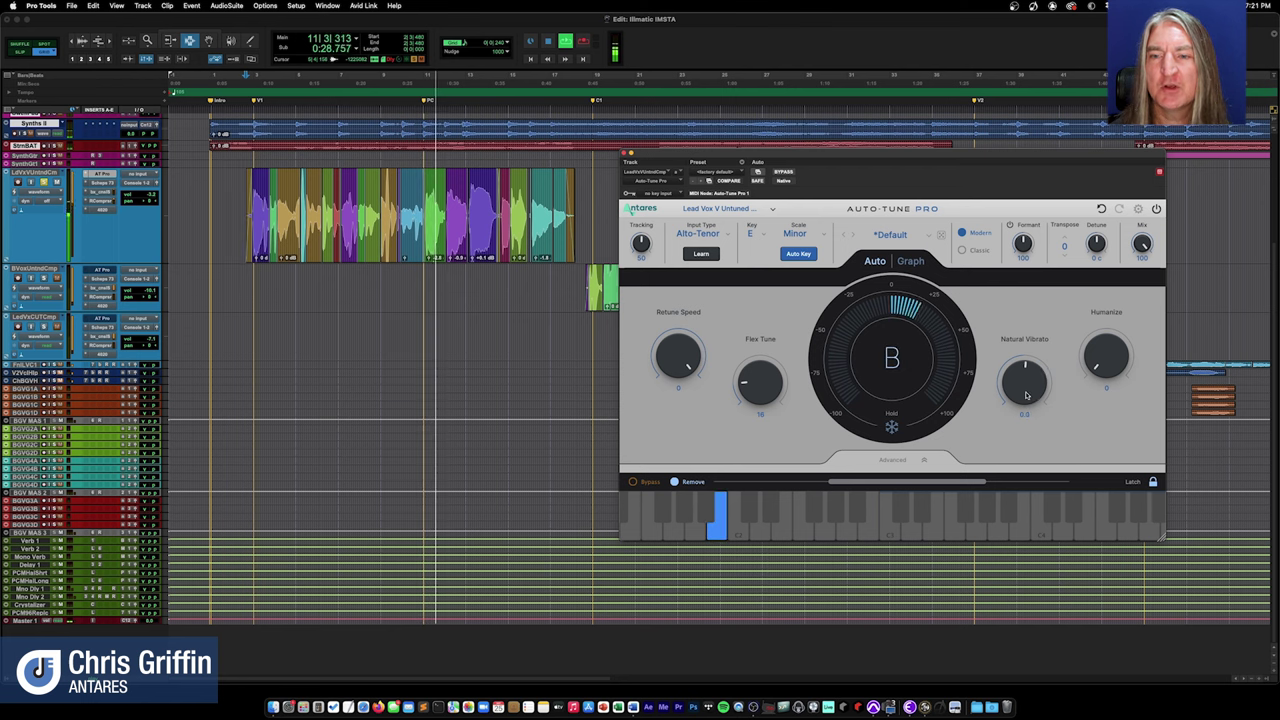
drag(760, 385, 757, 415)
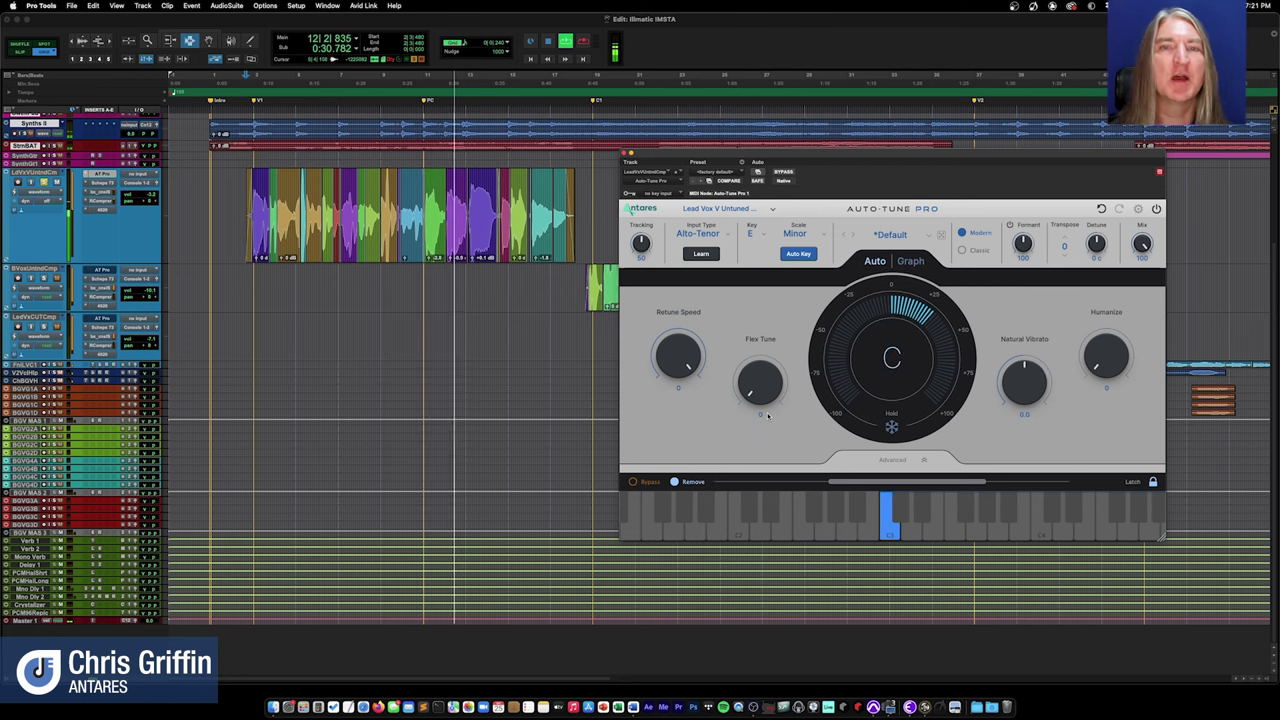
key(space)
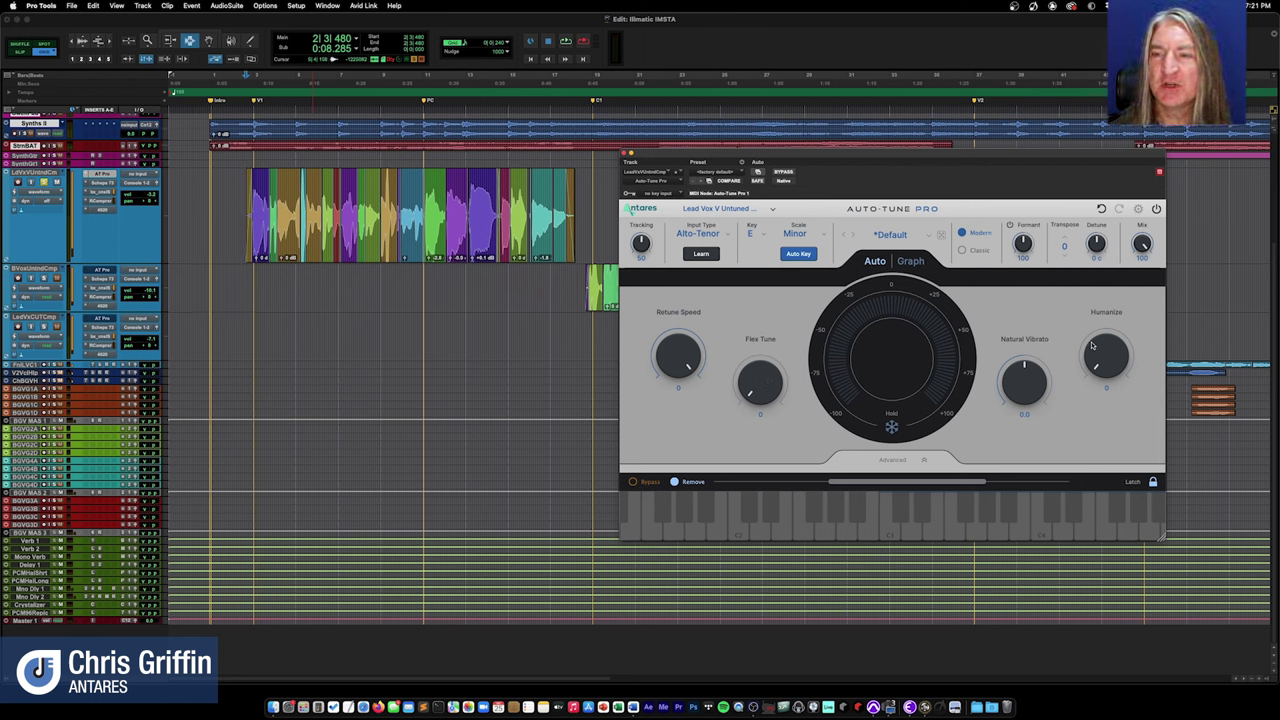
click(925, 461)
- Show the Vibrato settings, select the whole vocal clip, and start playback
click(851, 400)
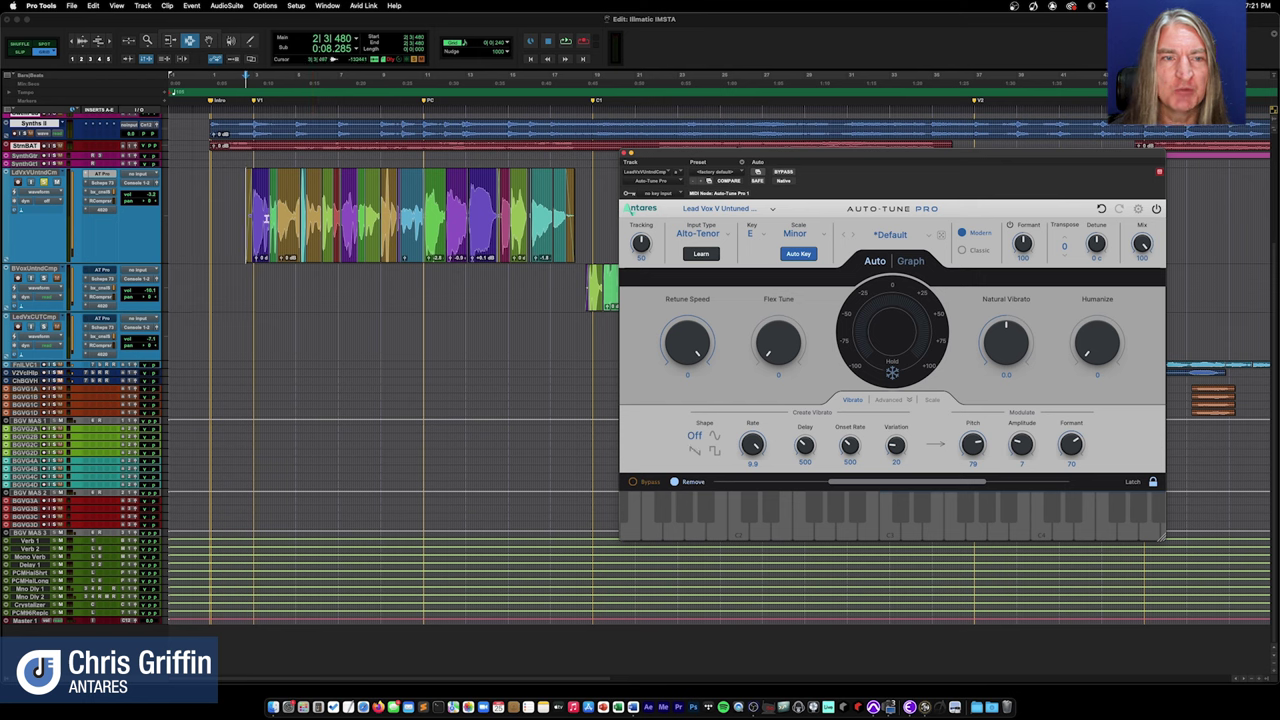
drag(266, 218, 254, 210)
shift+click(569, 209)
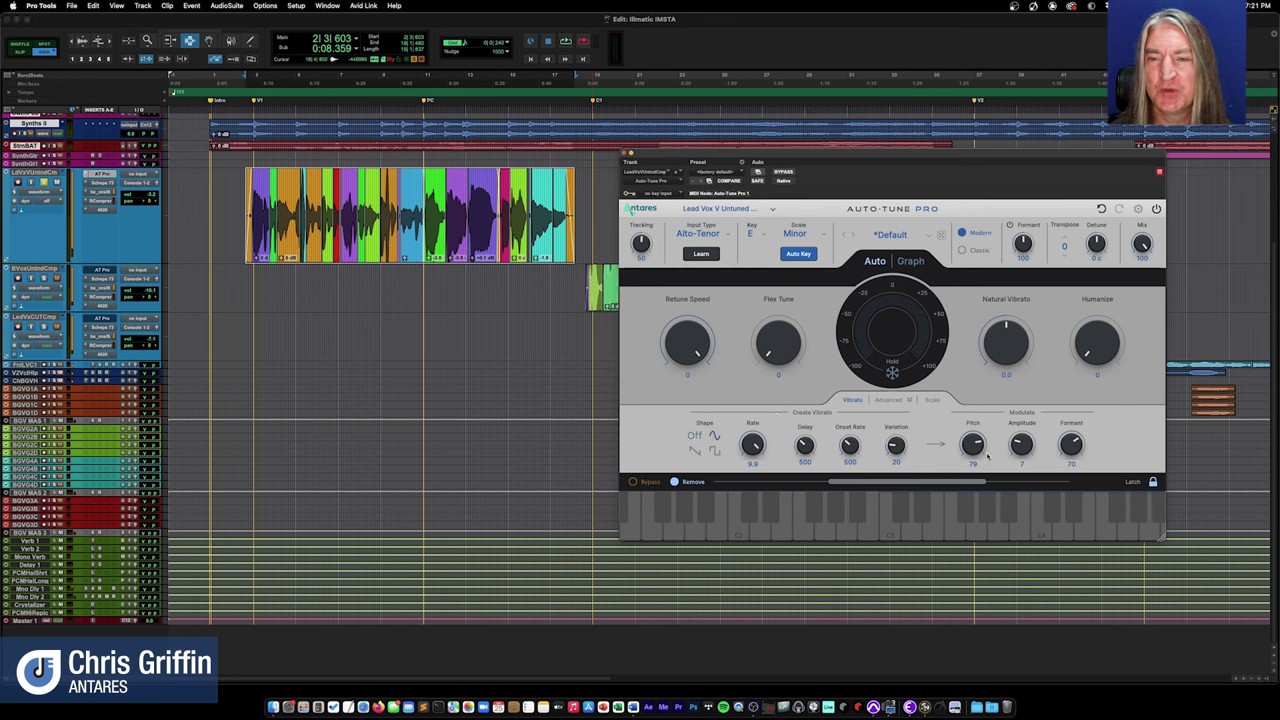
key(space)
- Set vibrato Pitch 88, Onset Rate 510, Delay 426, Variation about 32, then zero Pitch
drag(975, 450, 975, 438)
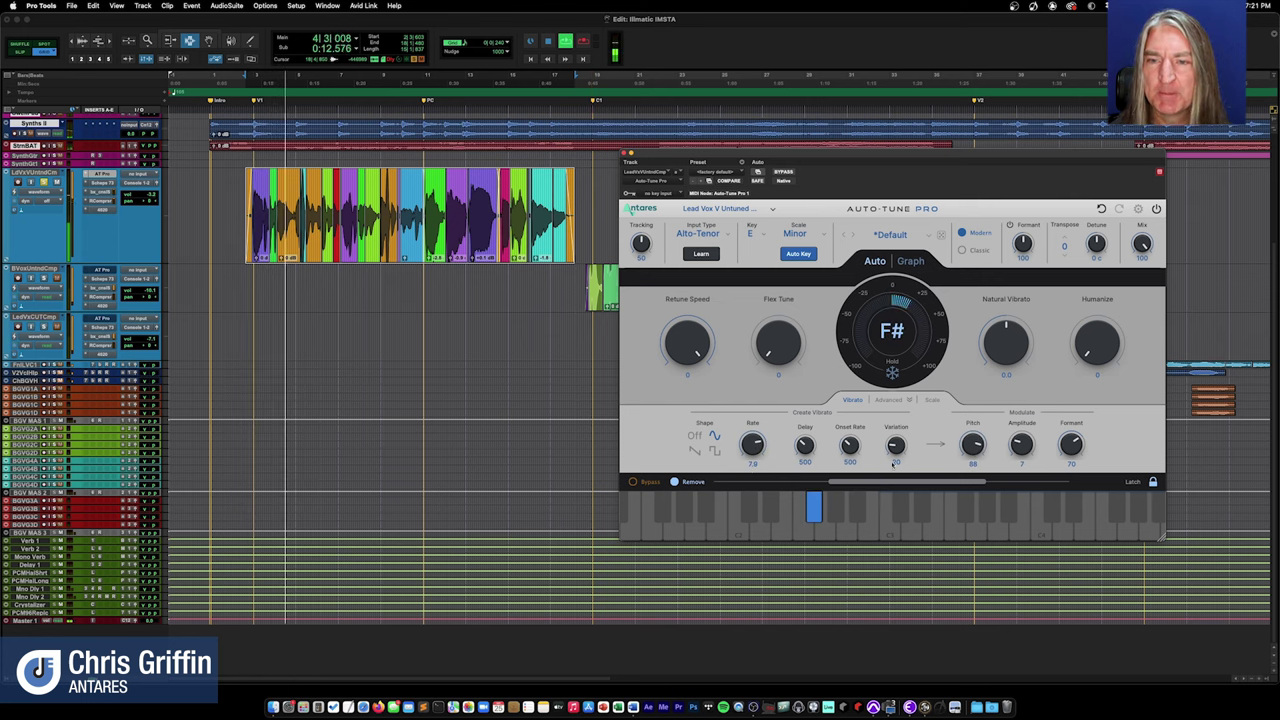
mouse_move(896, 446)
mouse_down()
mouse_move(899, 432)
mouse_move(897, 470)
mouse_up()
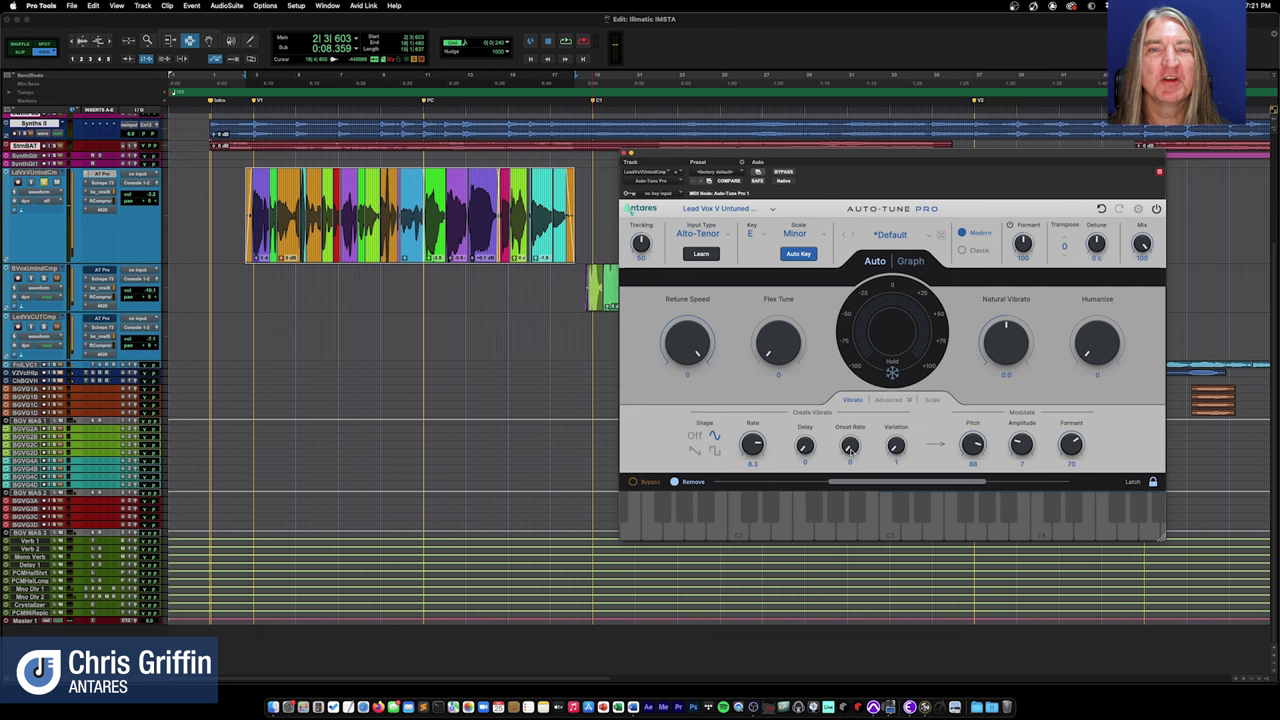
drag(850, 450, 855, 431)
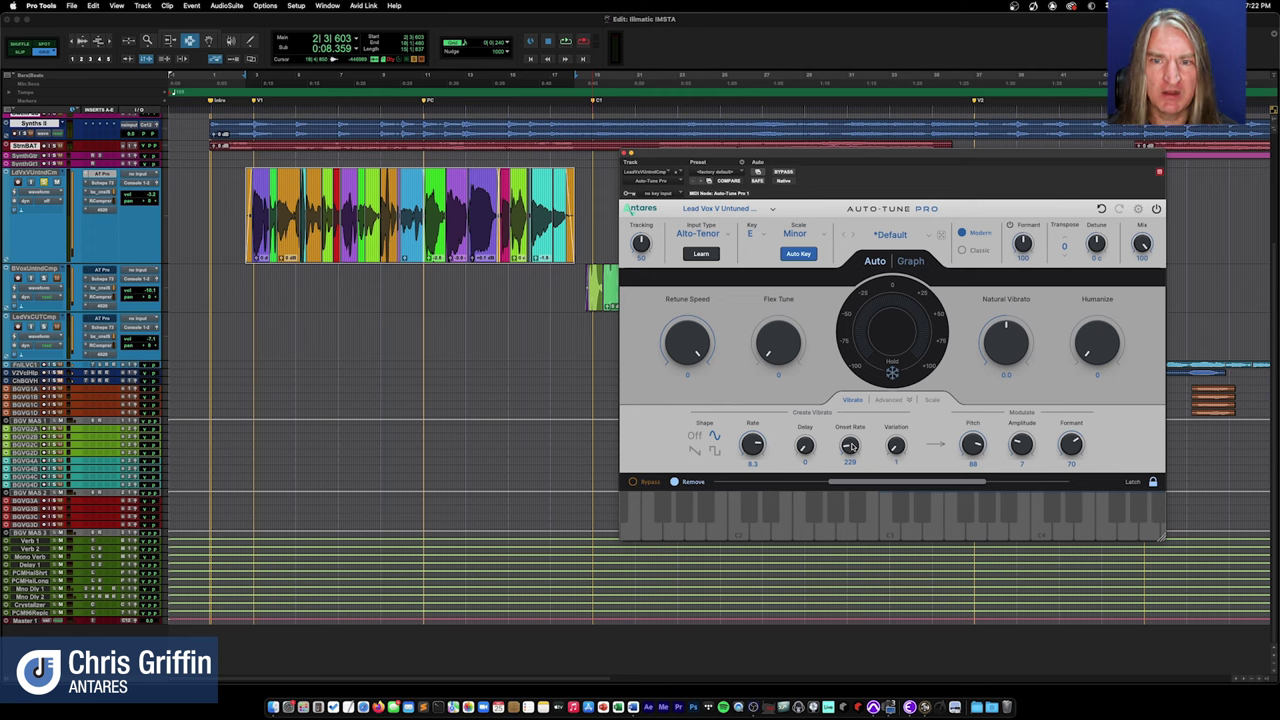
drag(851, 446, 848, 447)
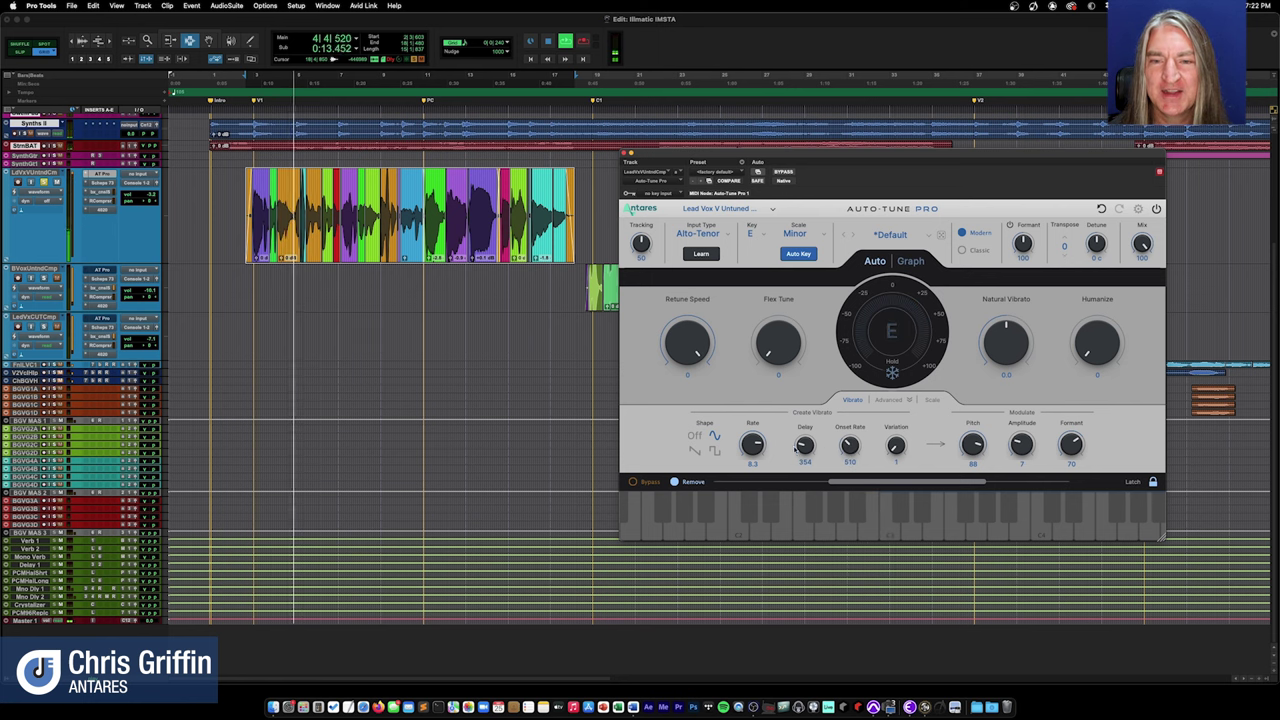
drag(804, 447, 804, 442)
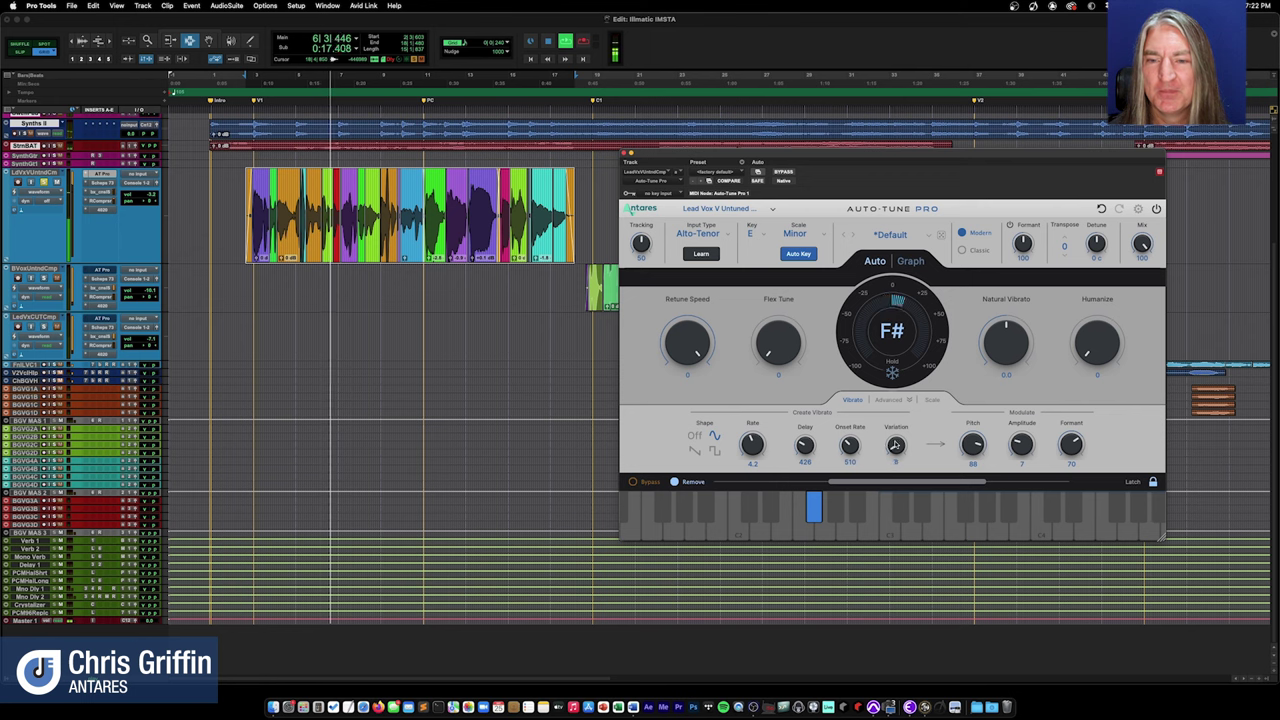
drag(897, 445, 899, 414)
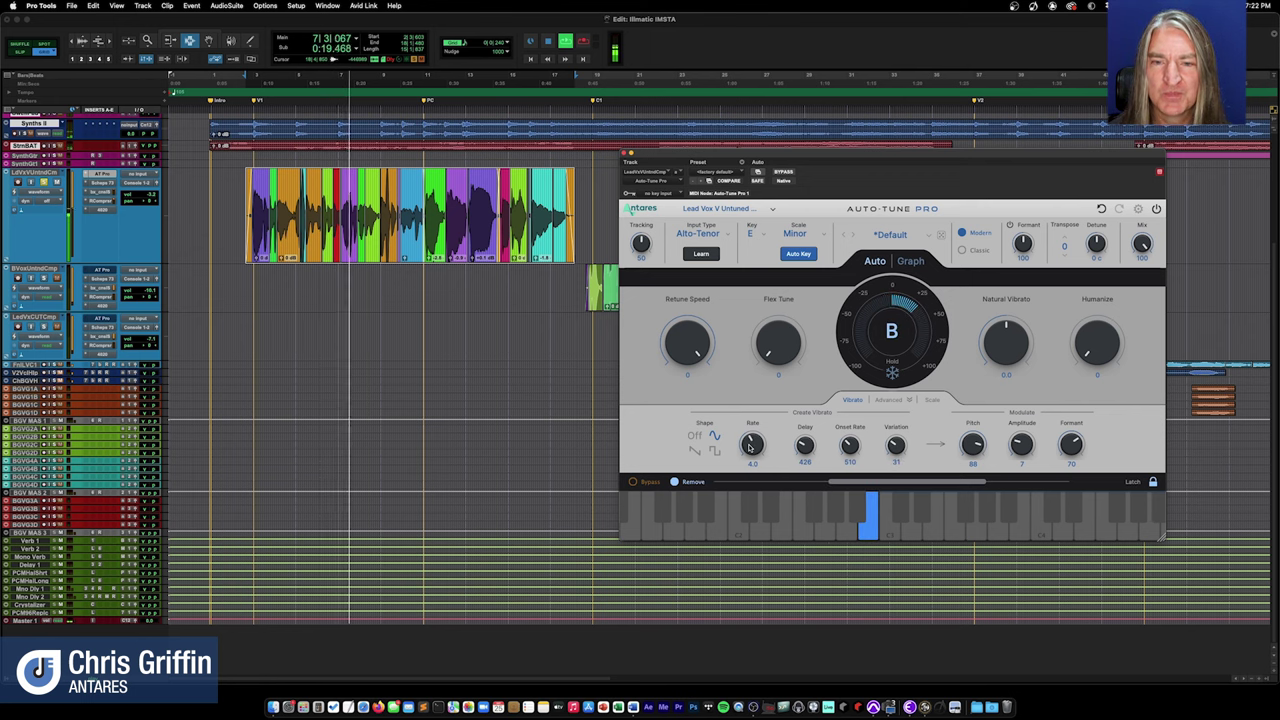
key(space)
drag(968, 447, 968, 520)
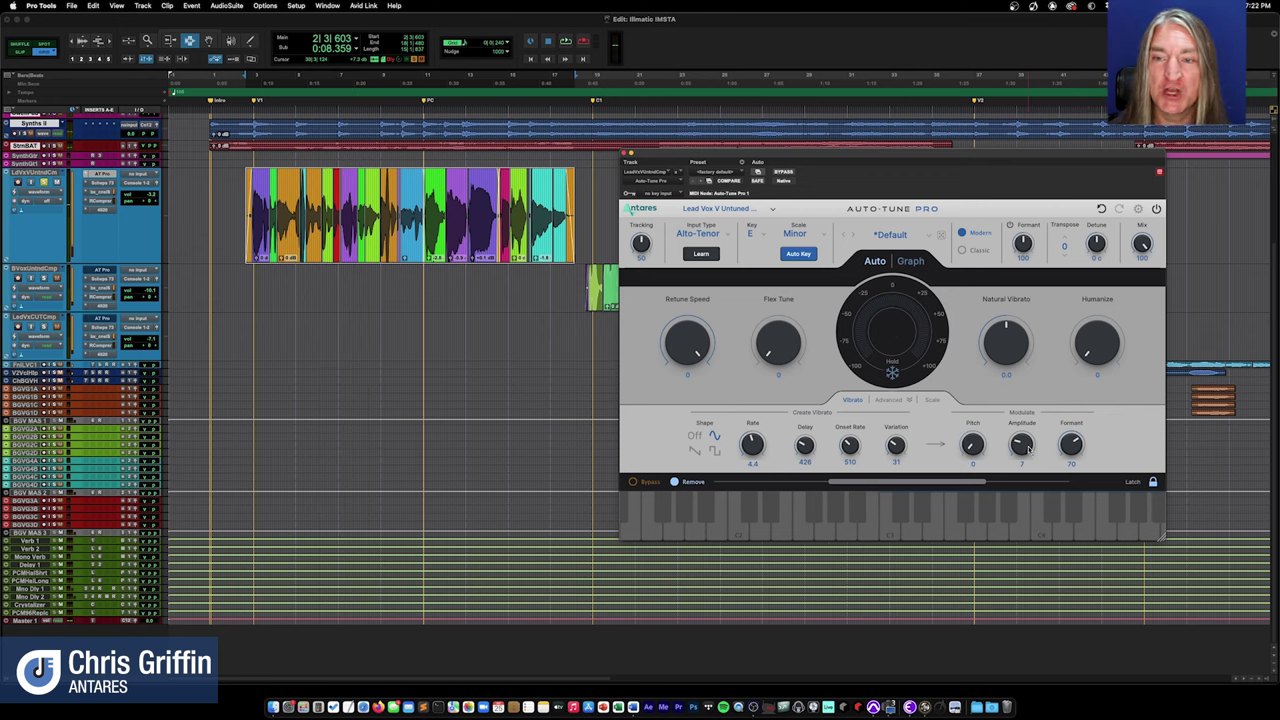
- Audition vibrato modulation: amplitude to 0, formant to 70, pitch to 100, main Formant reset to 100
key(space)
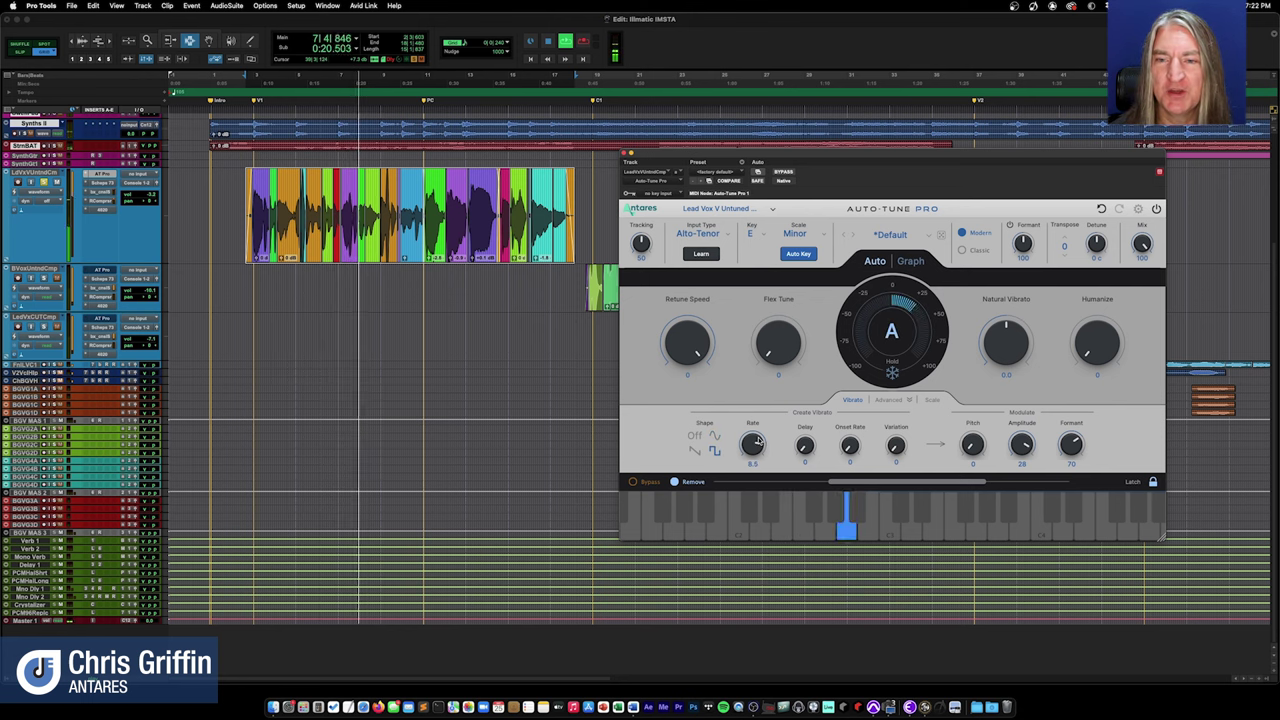
drag(1027, 449, 1031, 430)
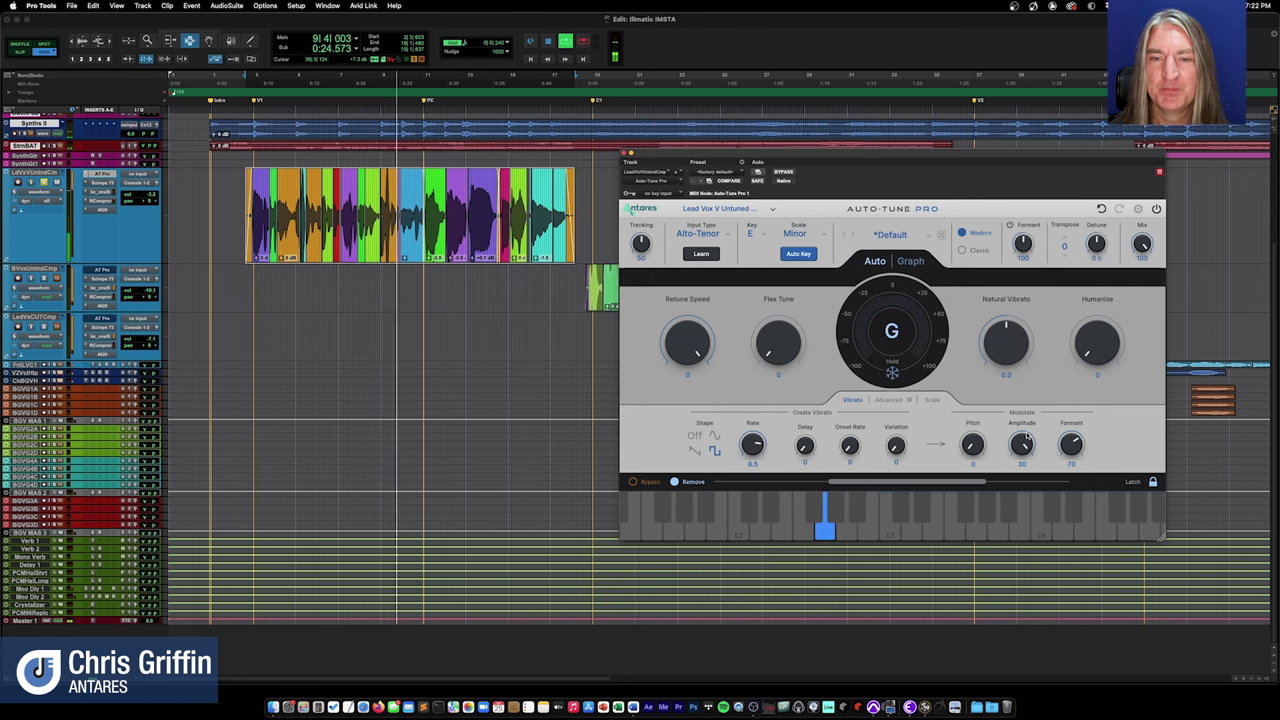
key(space)
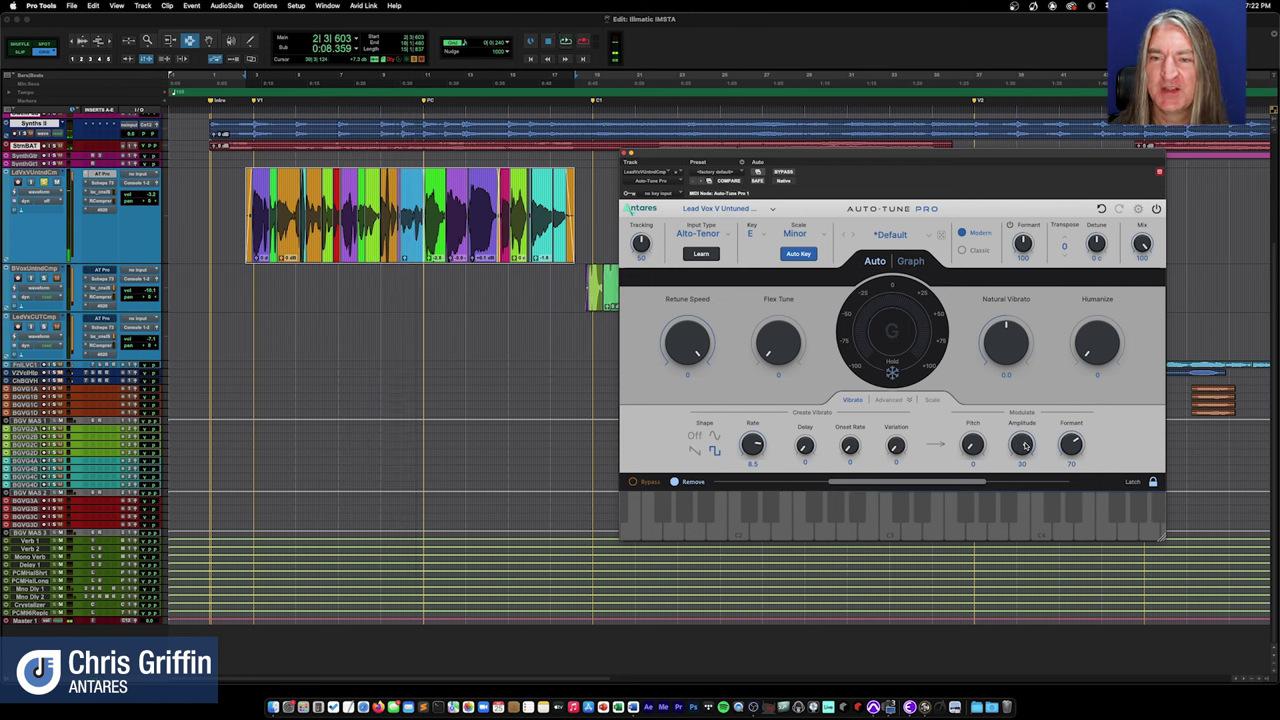
drag(1025, 446, 1052, 716)
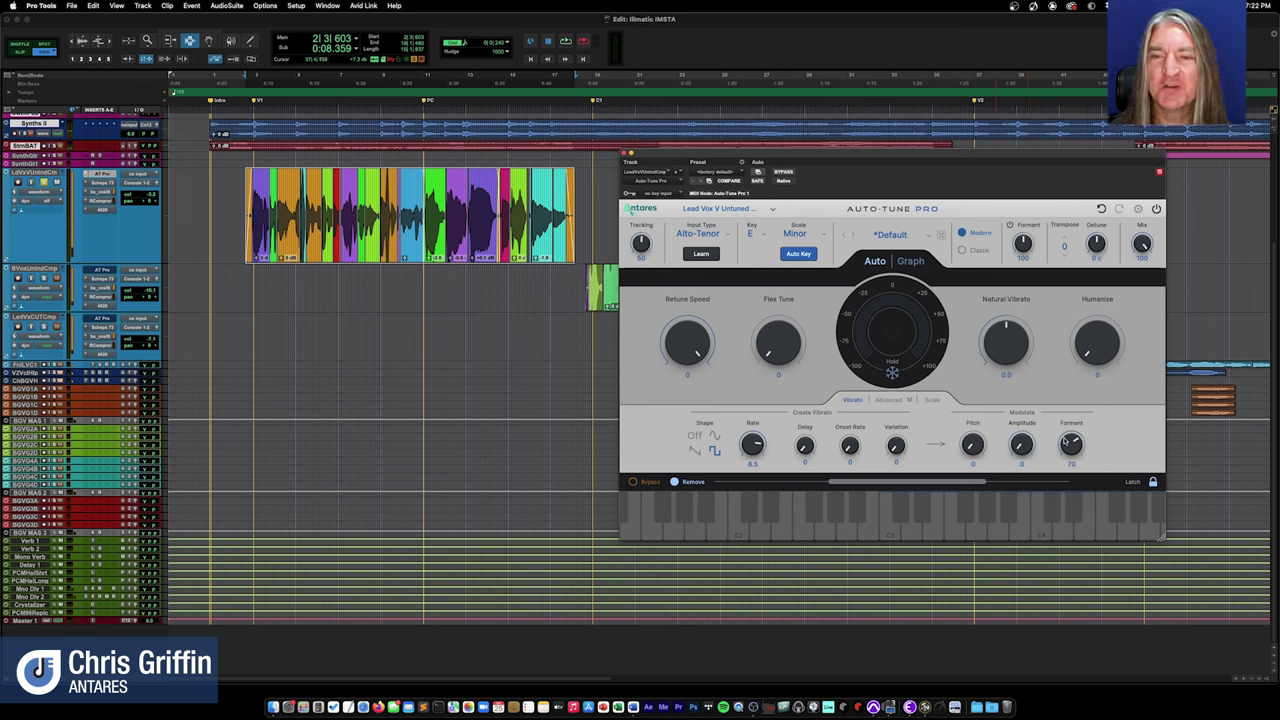
drag(1069, 450, 1089, 403)
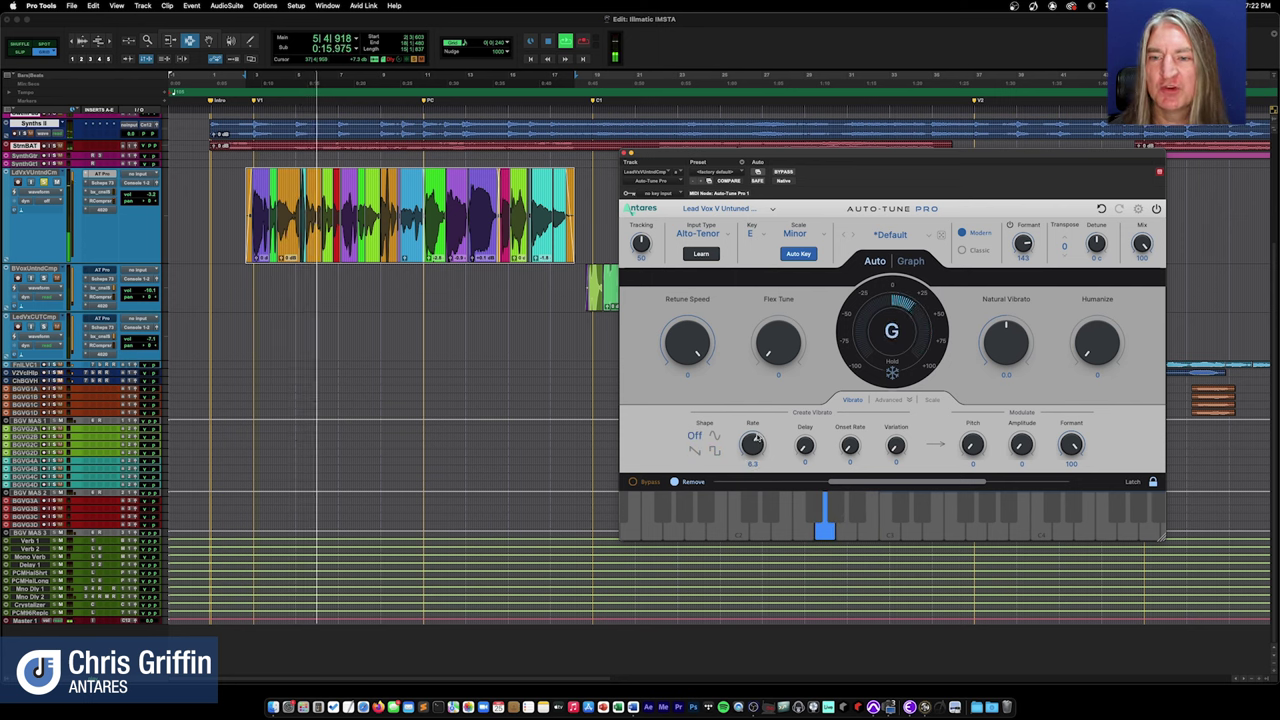
drag(1065, 456, 1071, 480)
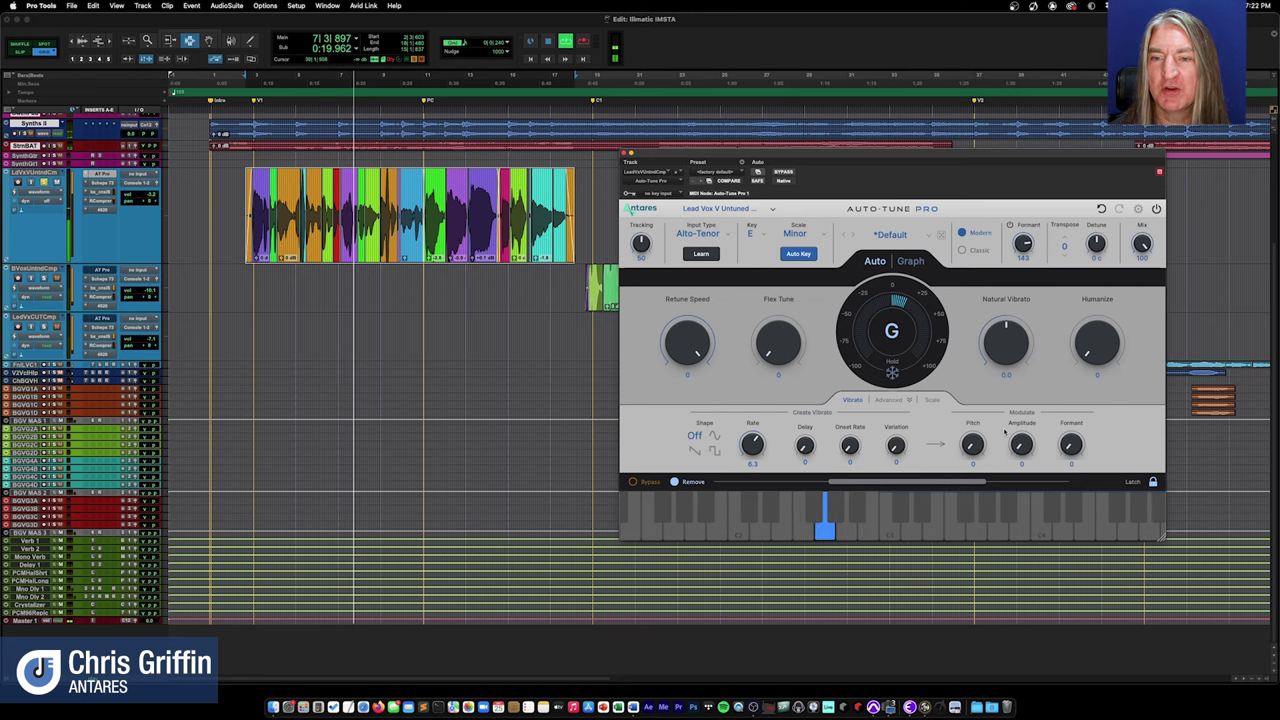
drag(972, 445, 972, 405)
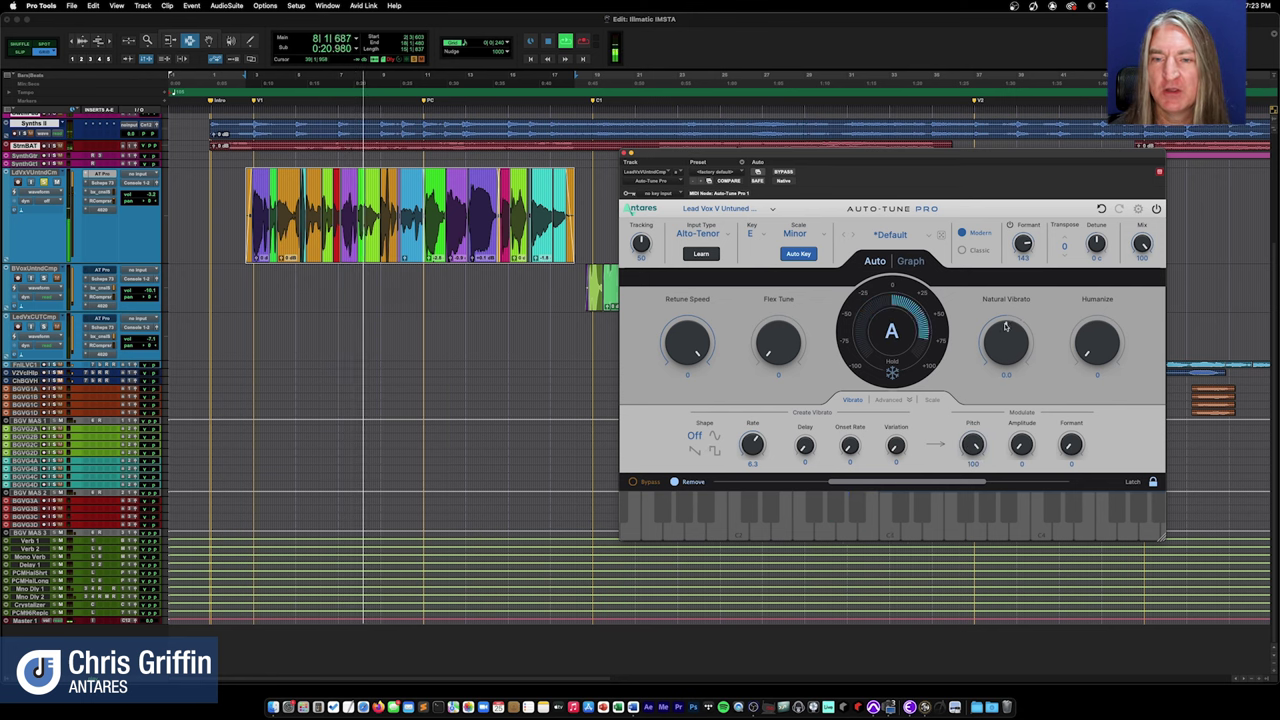
alt+click(1022, 243)
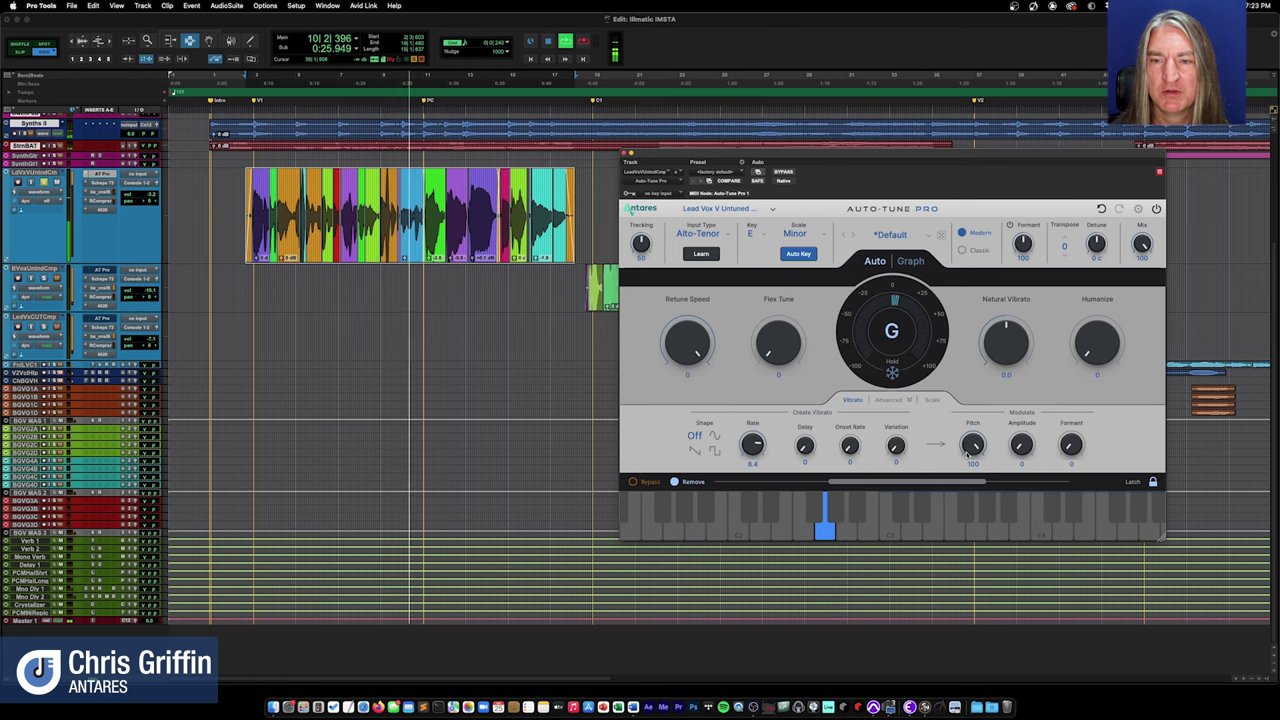
- Give the vibrato a square shape with amplitude 30, then set Transpose to -12 and Formant to 180
key(space)
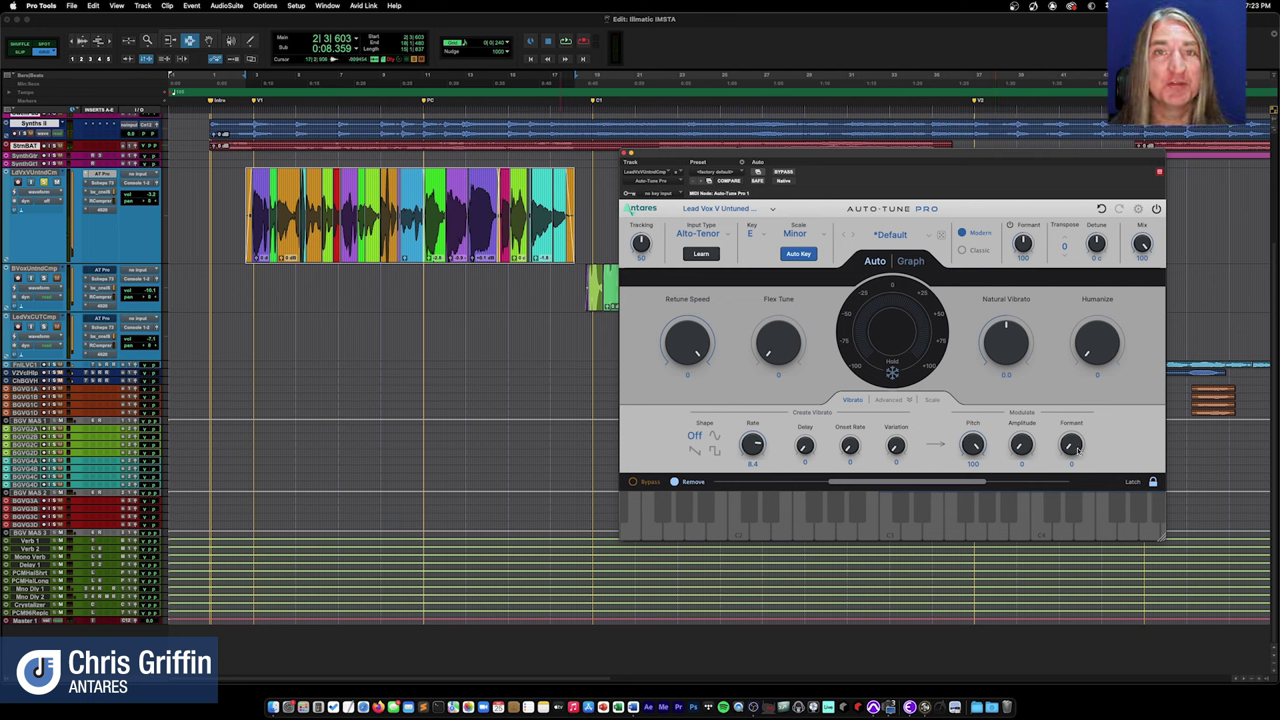
key(space)
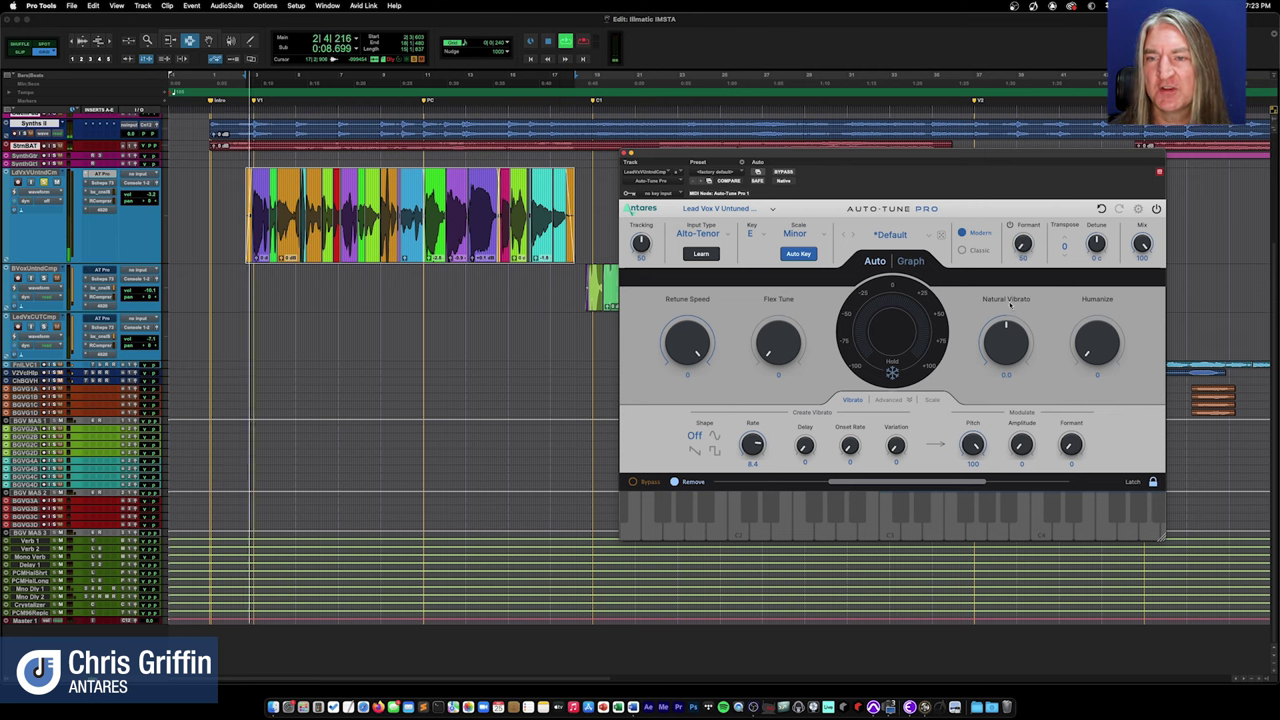
click(713, 450)
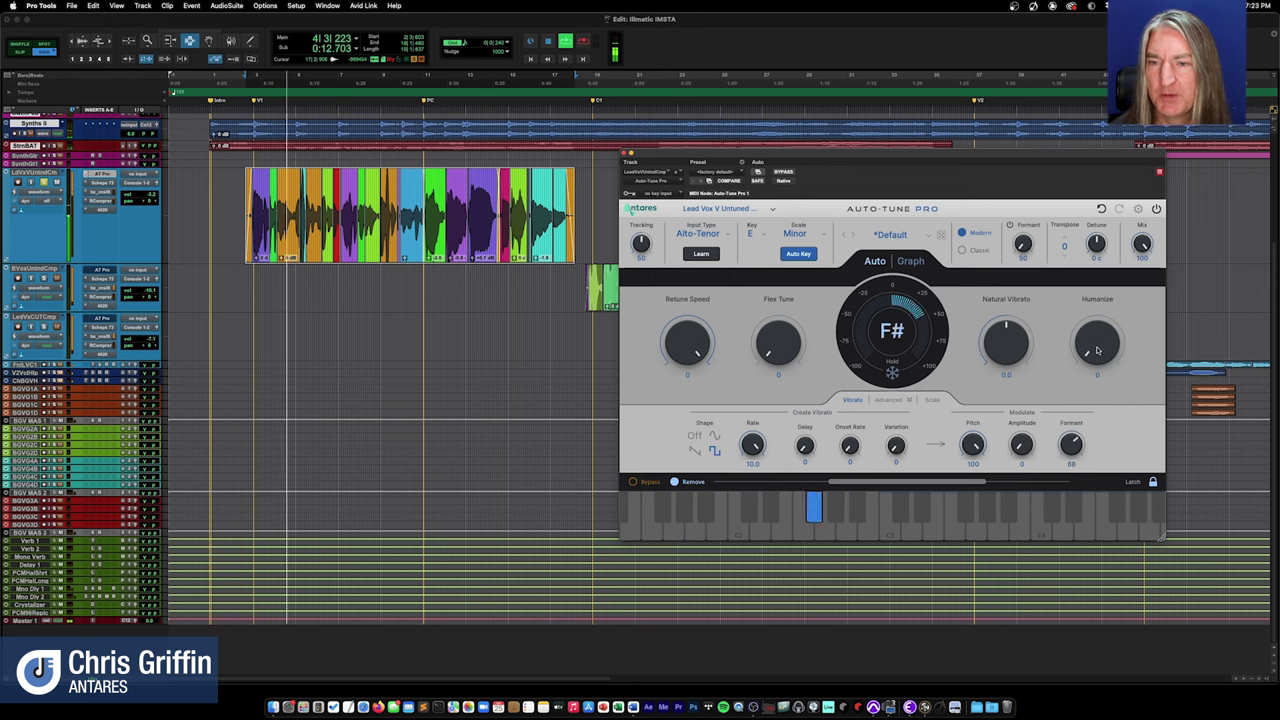
drag(1021, 445, 1045, 352)
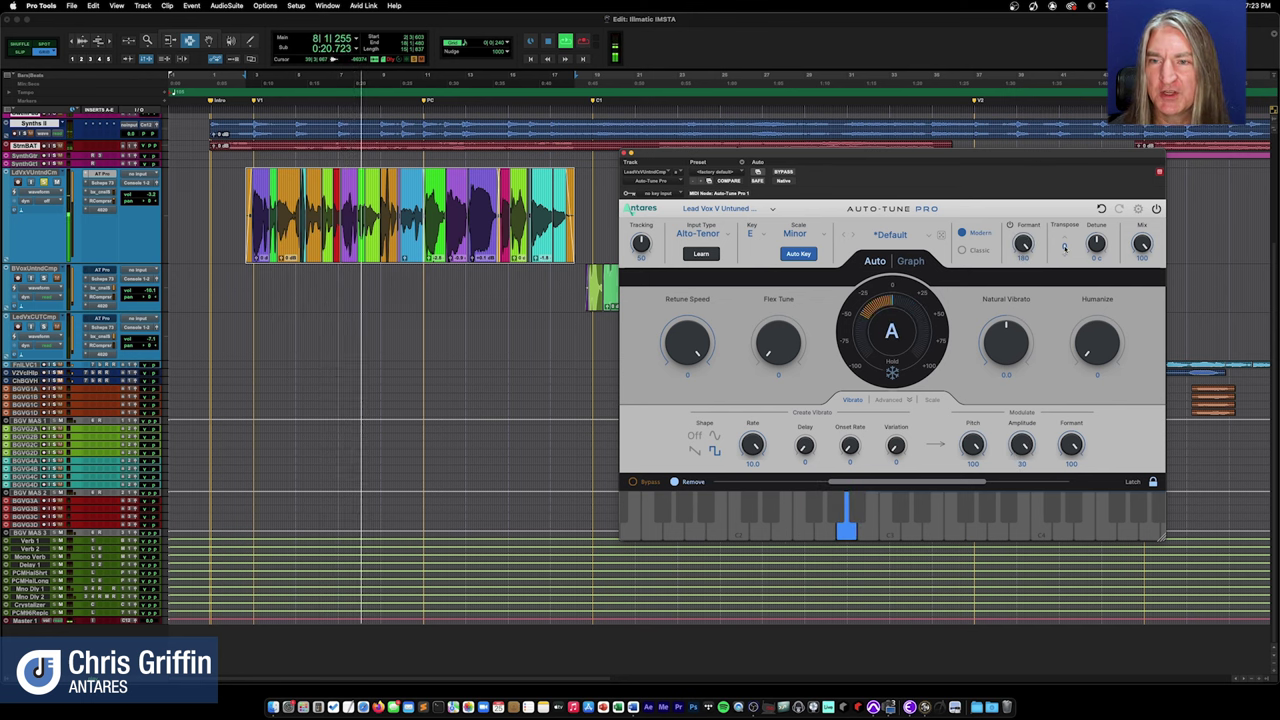
drag(1064, 246, 997, 280)
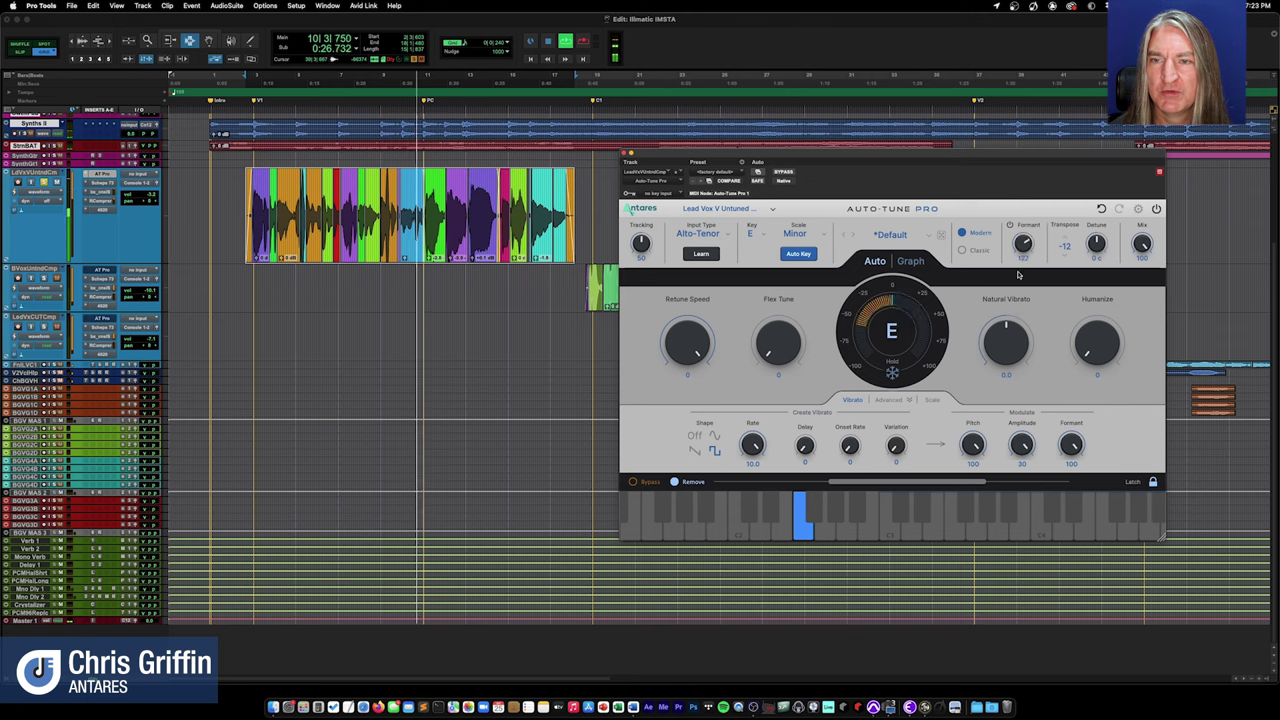
drag(1021, 245, 1014, 150)
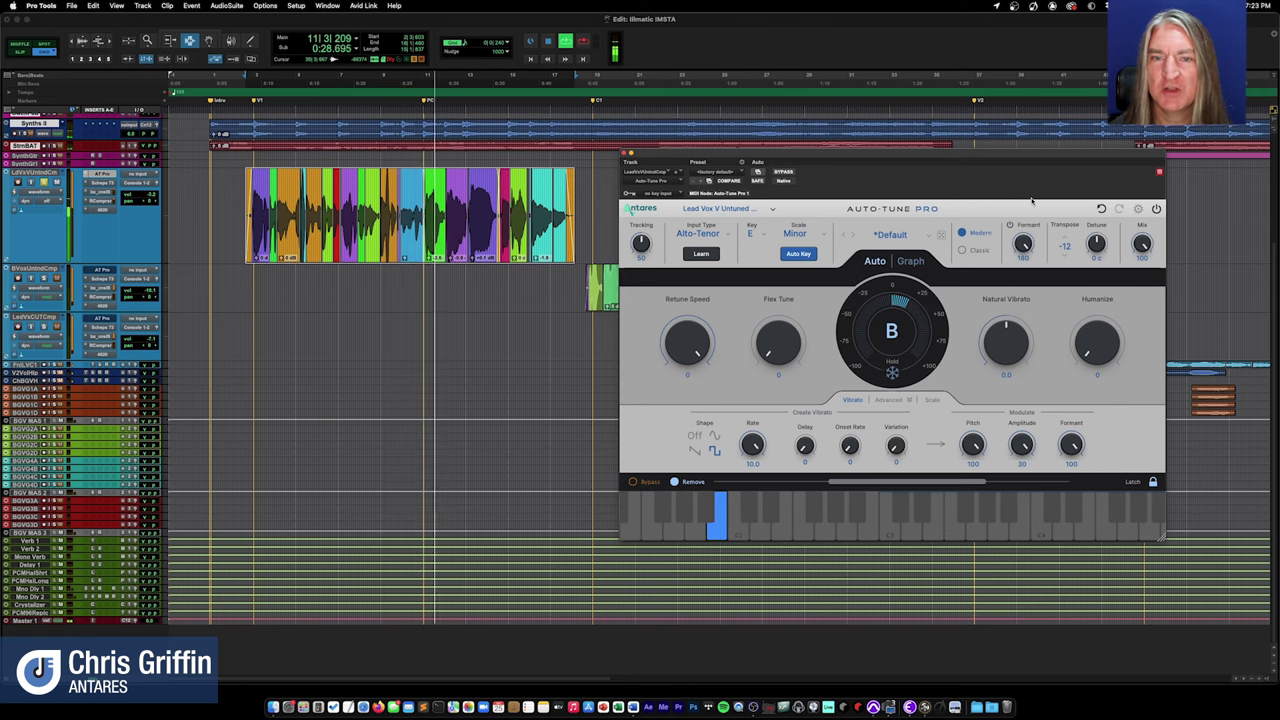
key(super+equal)
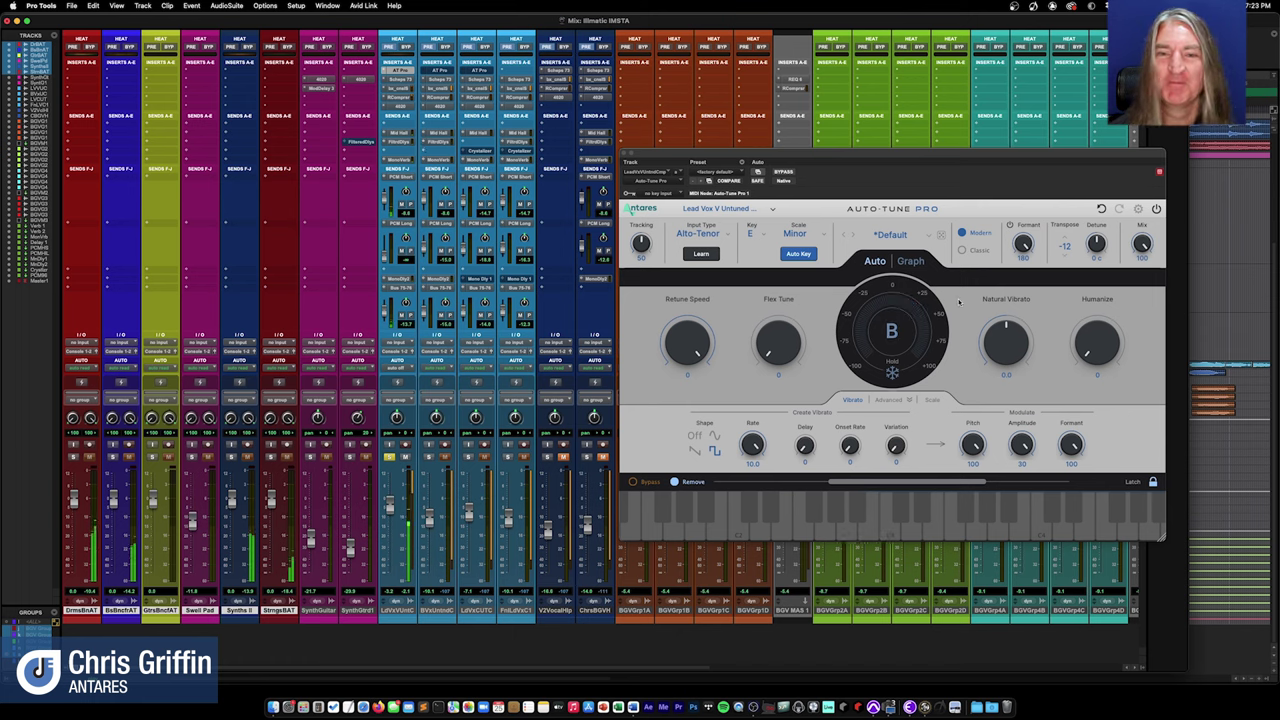
- Turn the Vibrato Rate down, then set the vibrato Shape to Off
drag(750, 447, 755, 487)
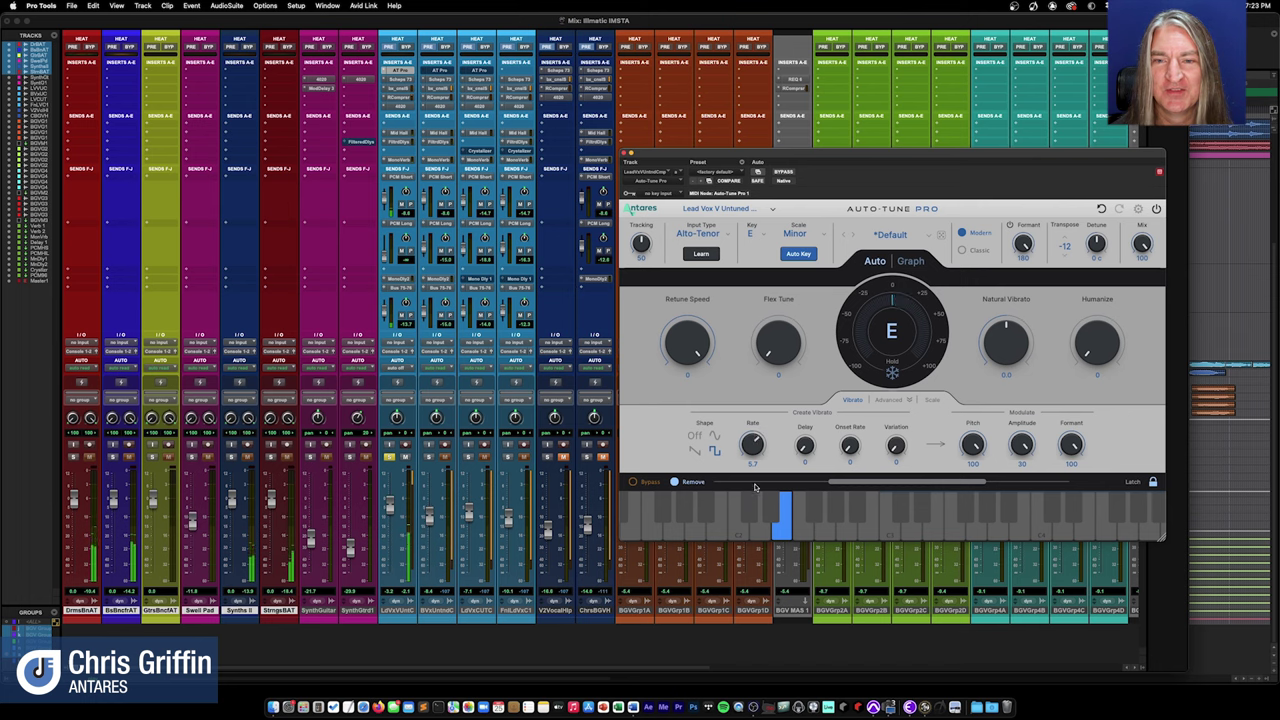
click(694, 435)
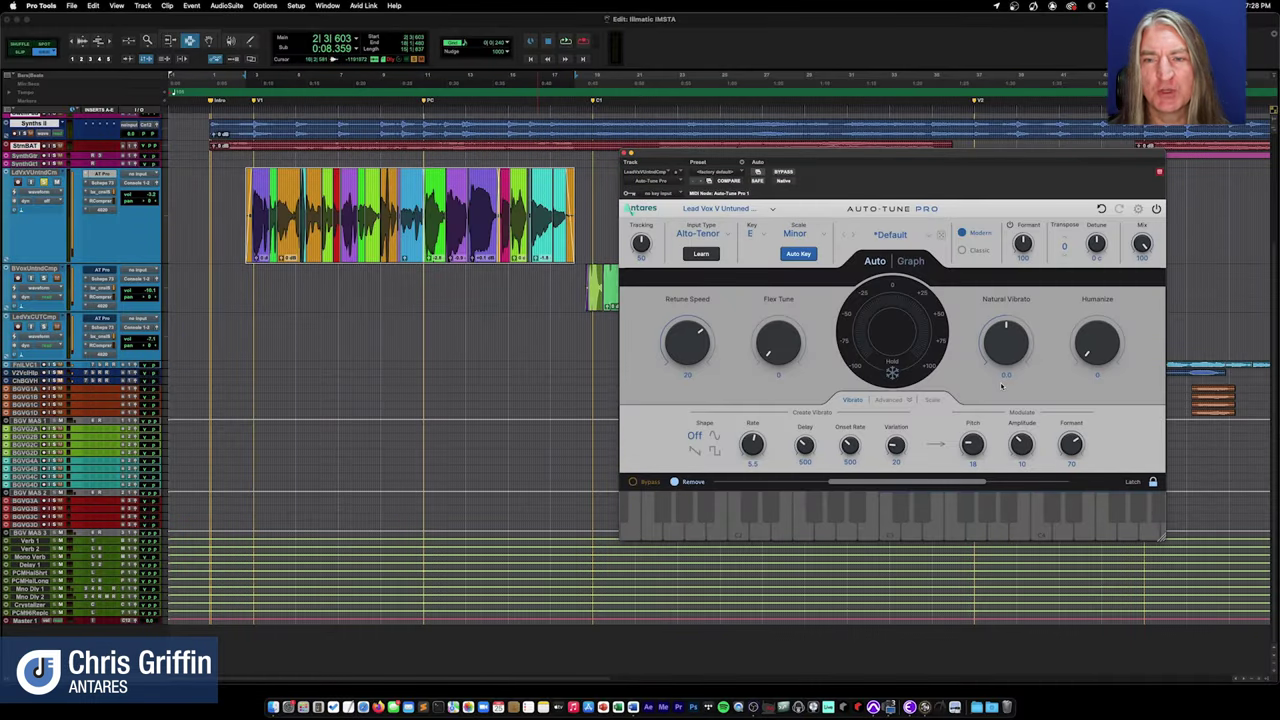
- Show the Scale panel, choose the Chromatic scale, and toggle Remove on the note C#
click(933, 400)
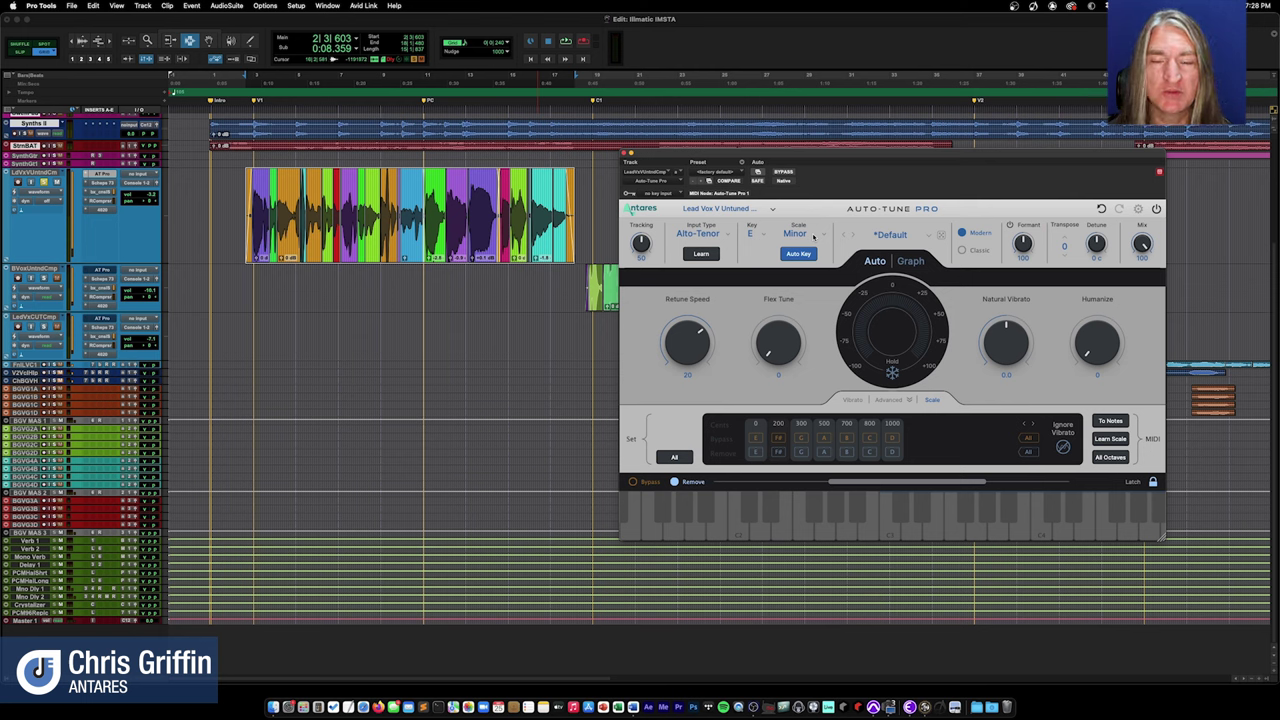
click(801, 232)
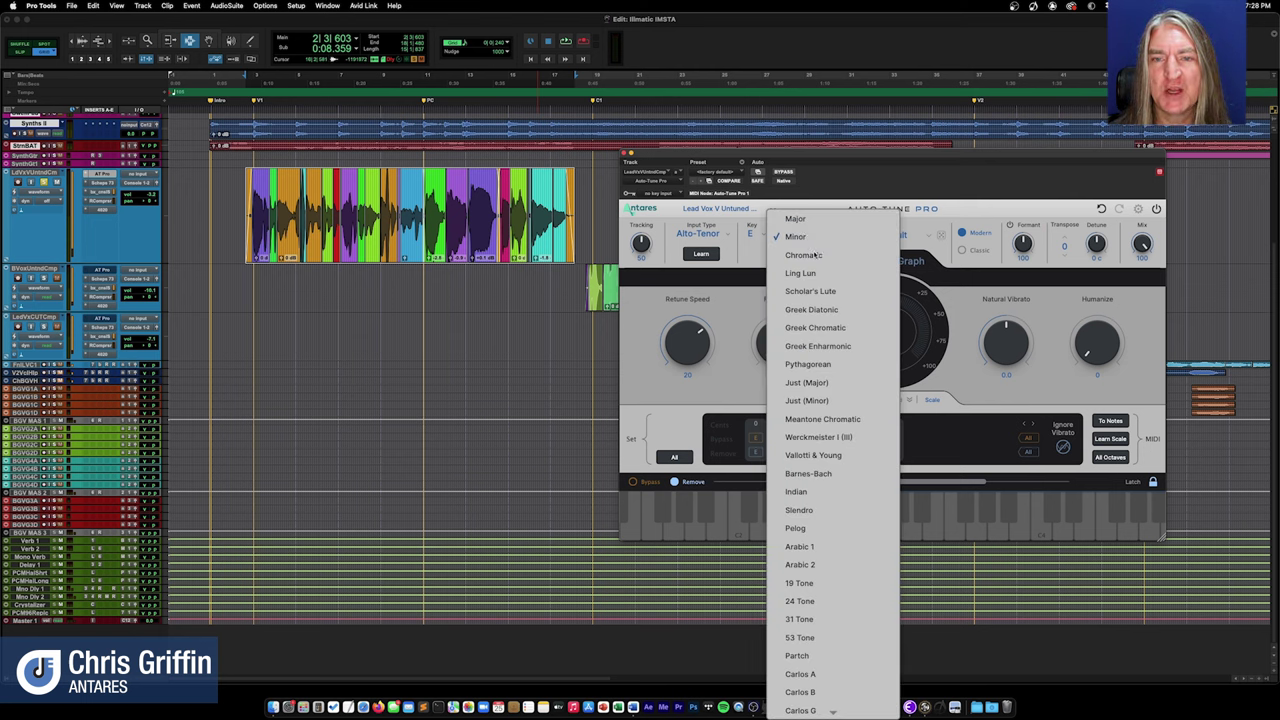
click(815, 252)
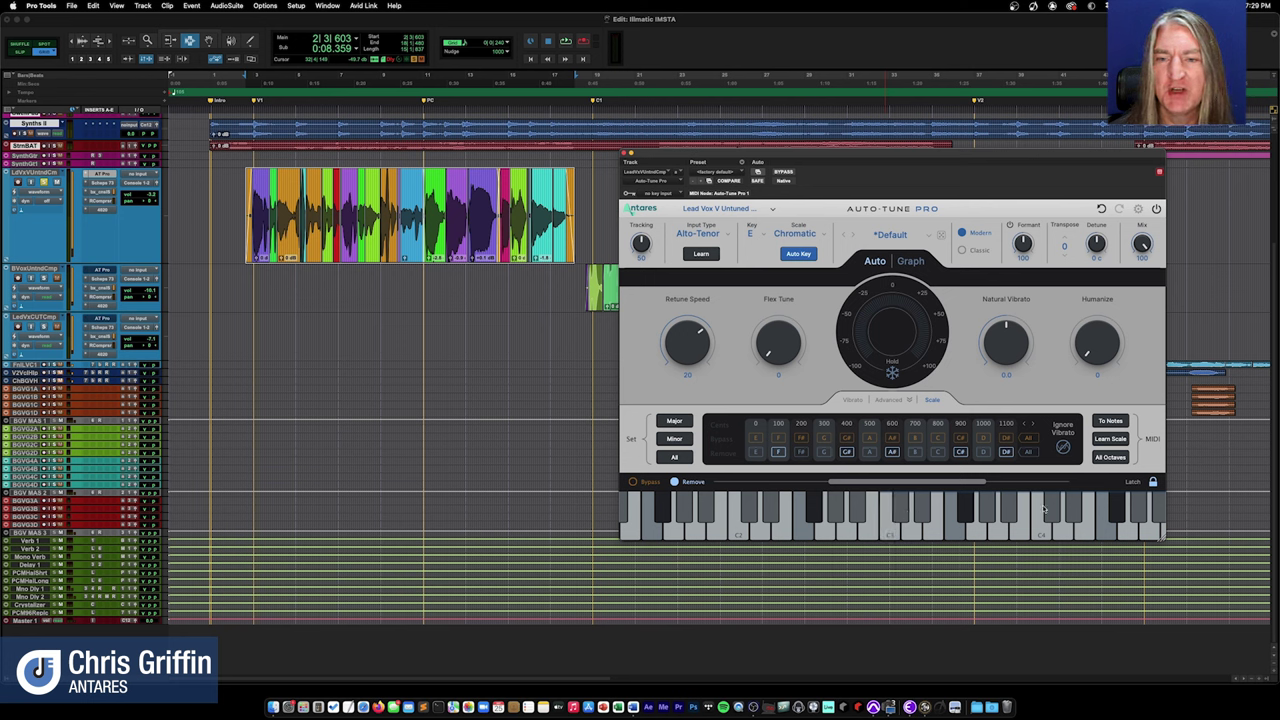
click(962, 452)
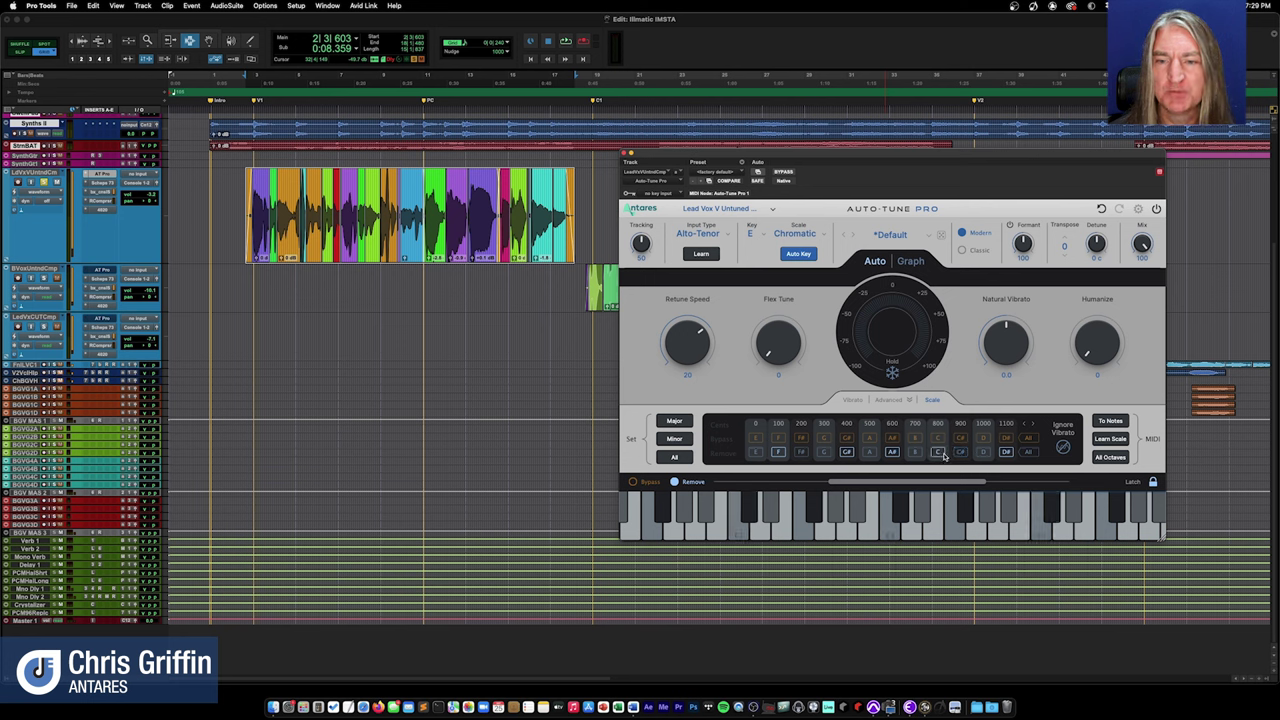
- Toggle Bypass on C on and off, use Set All to restore every note, and reposition the plugin window
click(938, 440)
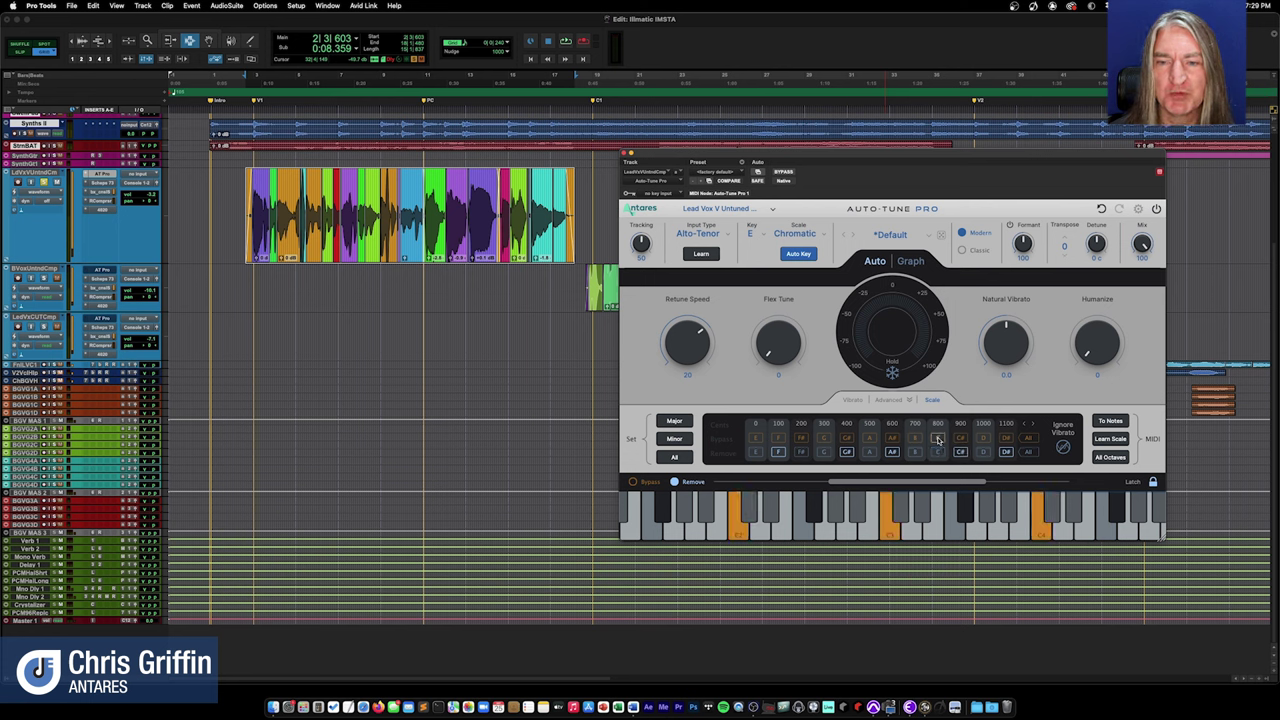
click(938, 441)
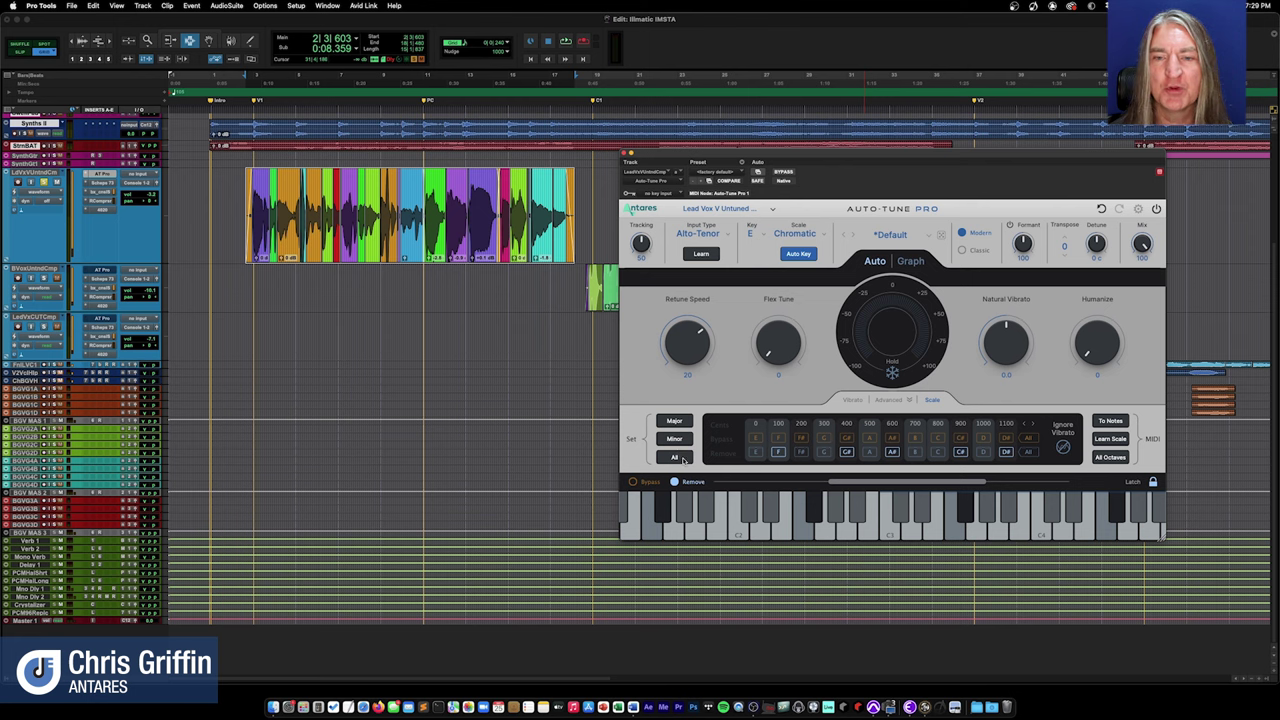
click(677, 457)
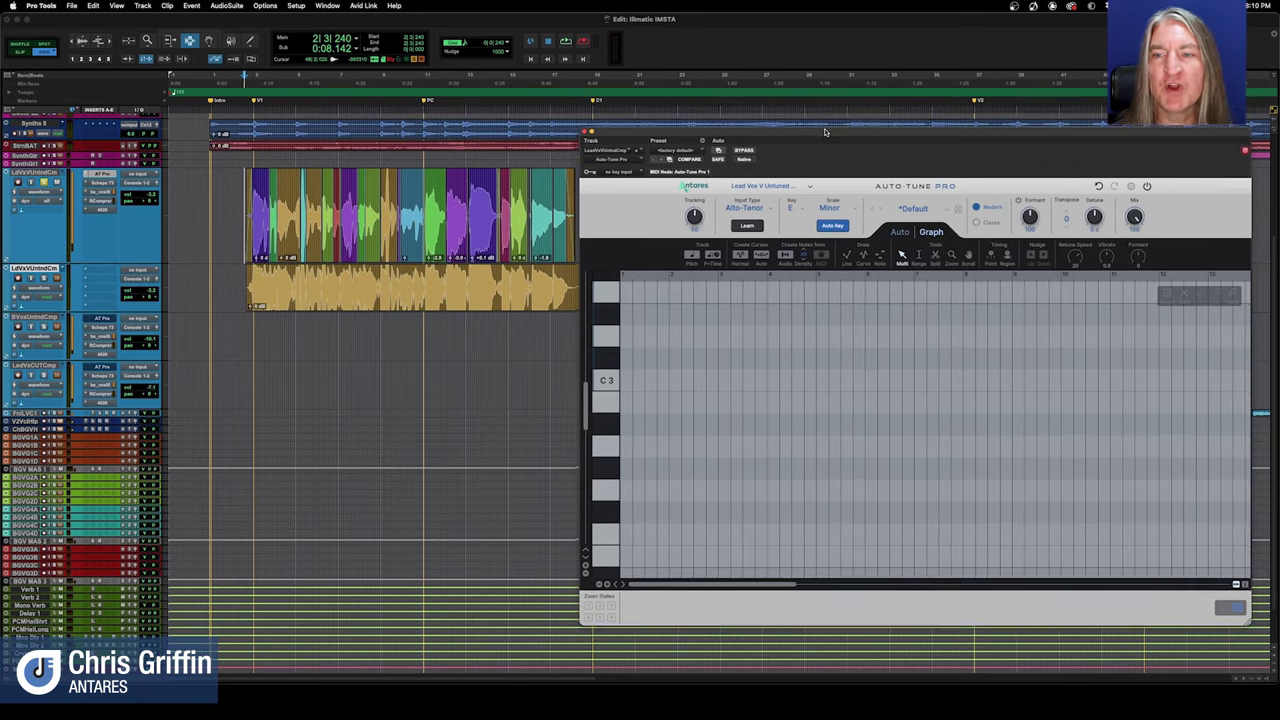
drag(825, 132, 829, 134)
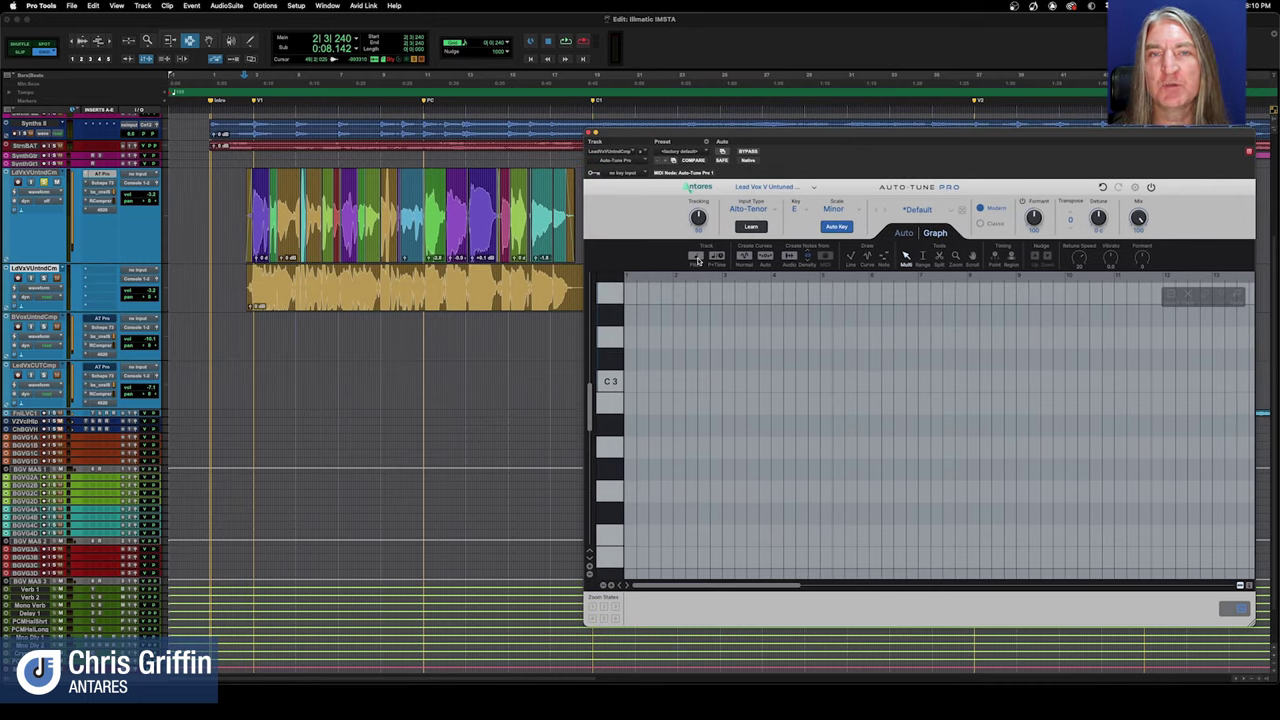
- Arm Pitch tracking in Graph mode and select the lead vocal track in Pro Tools
click(697, 259)
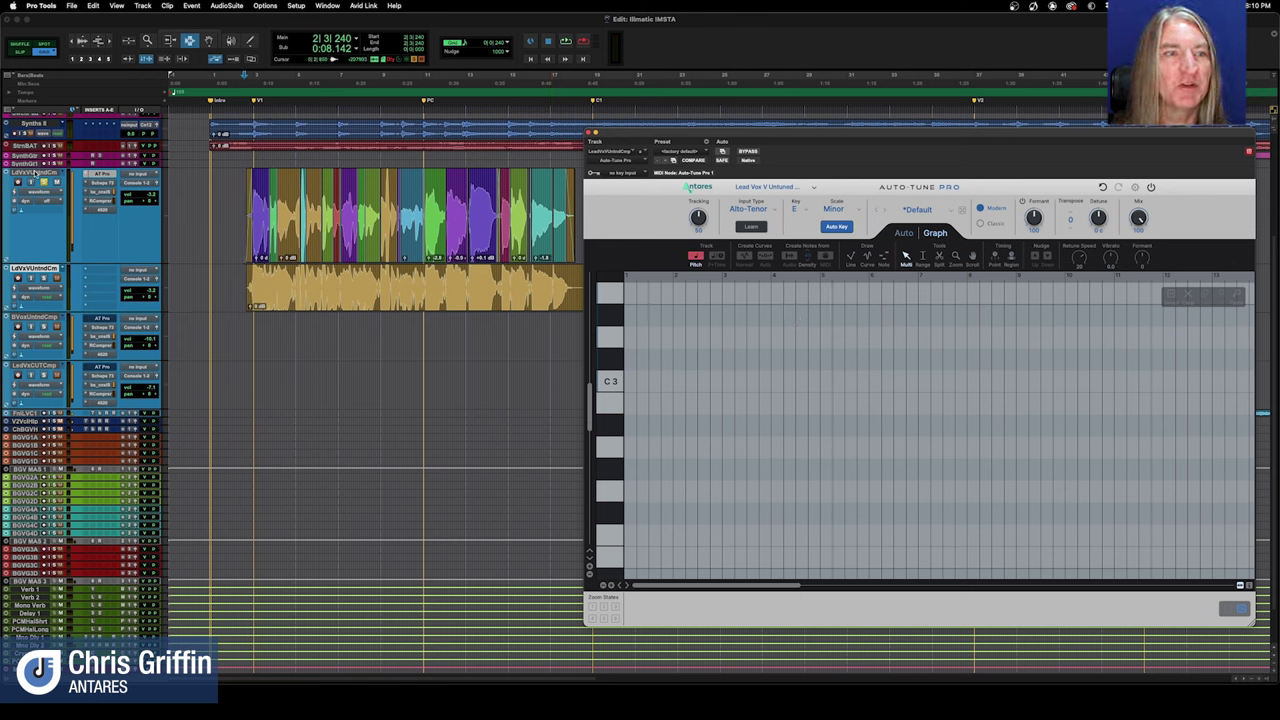
click(34, 172)
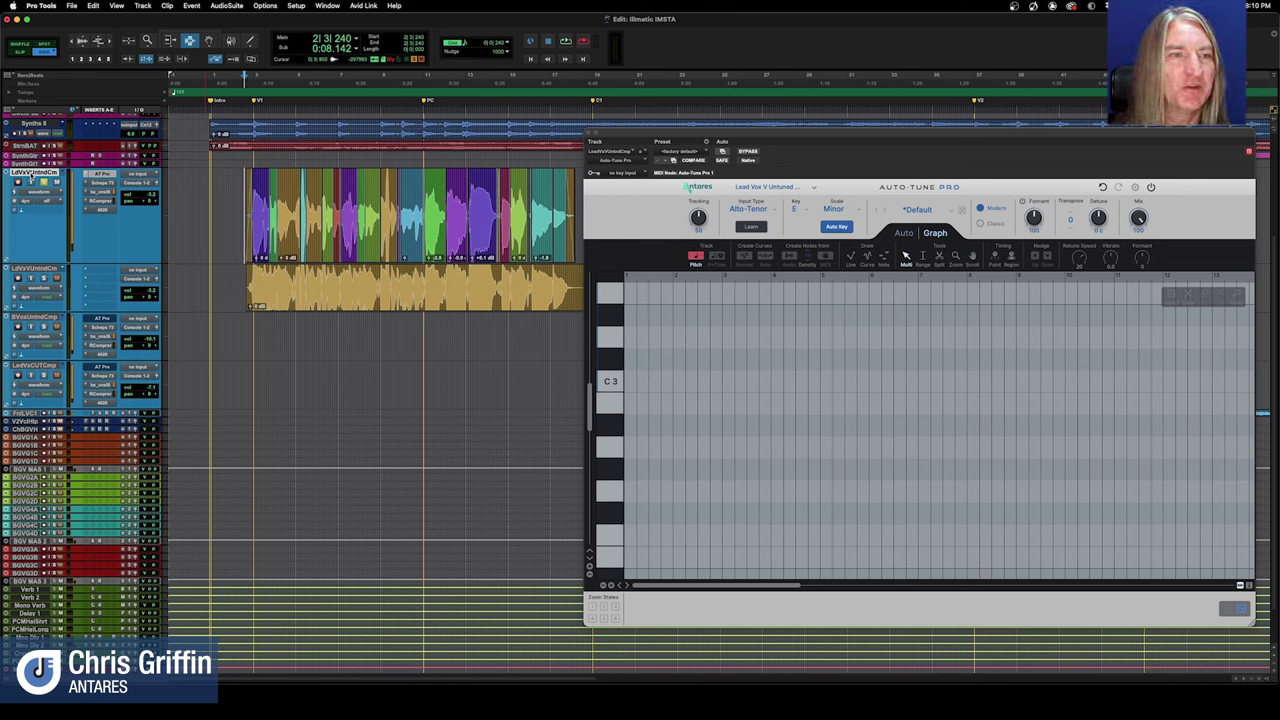
- Commit the Lead Vox V Untuned Comp track with Source Tracks left at Do Nothing
right_click(31, 176)
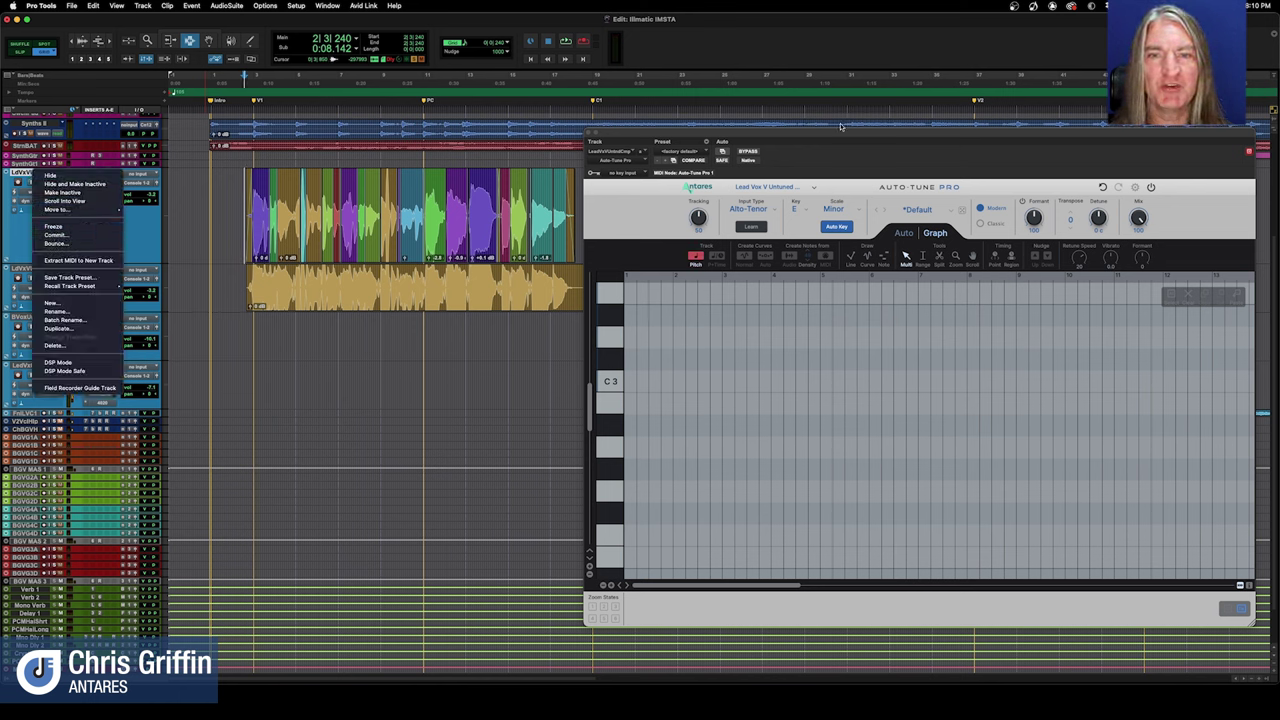
click(55, 235)
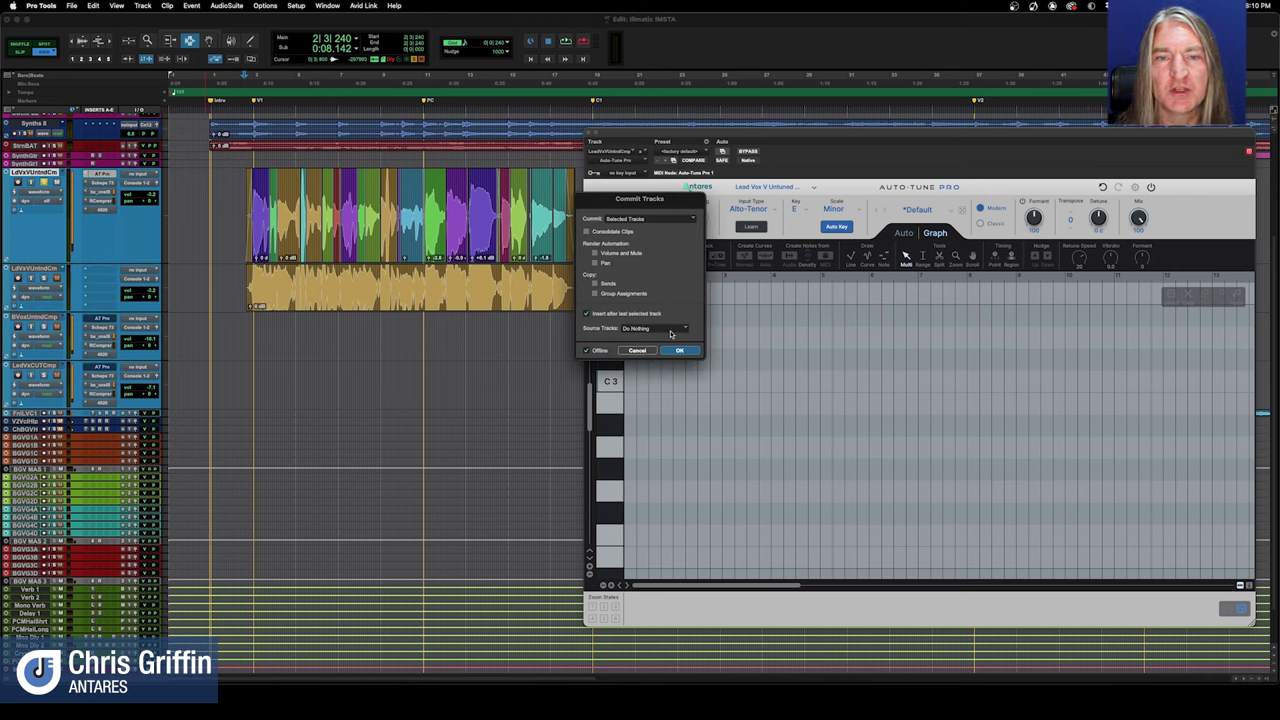
drag(667, 197, 542, 268)
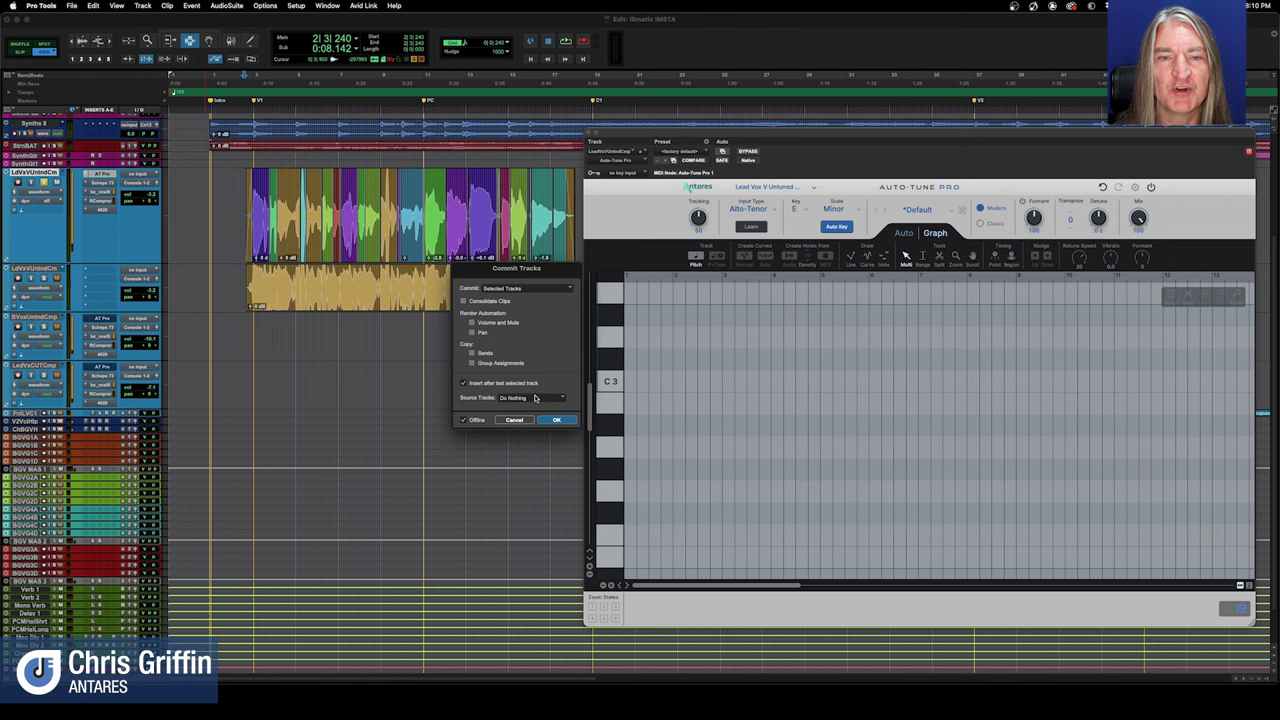
click(557, 421)
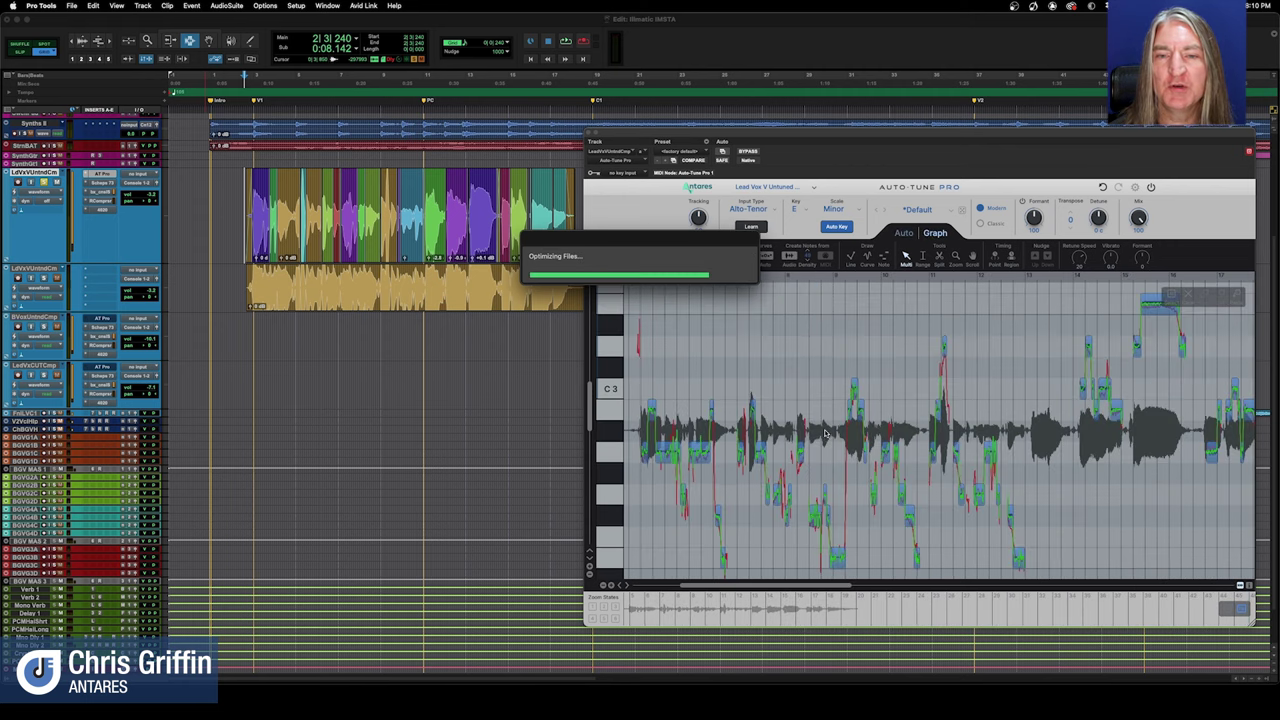
- Remove the two gold committed vocal tracks from the Pro Tools session
click(240, 300)
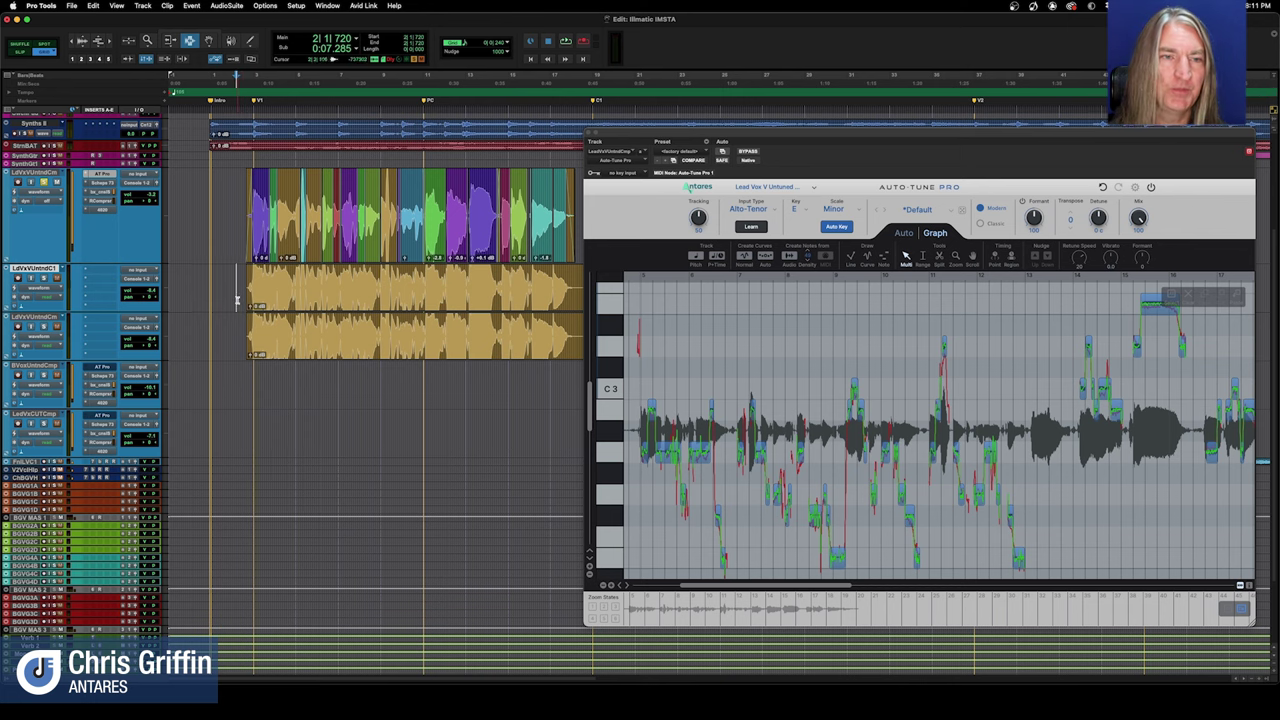
click(237, 300)
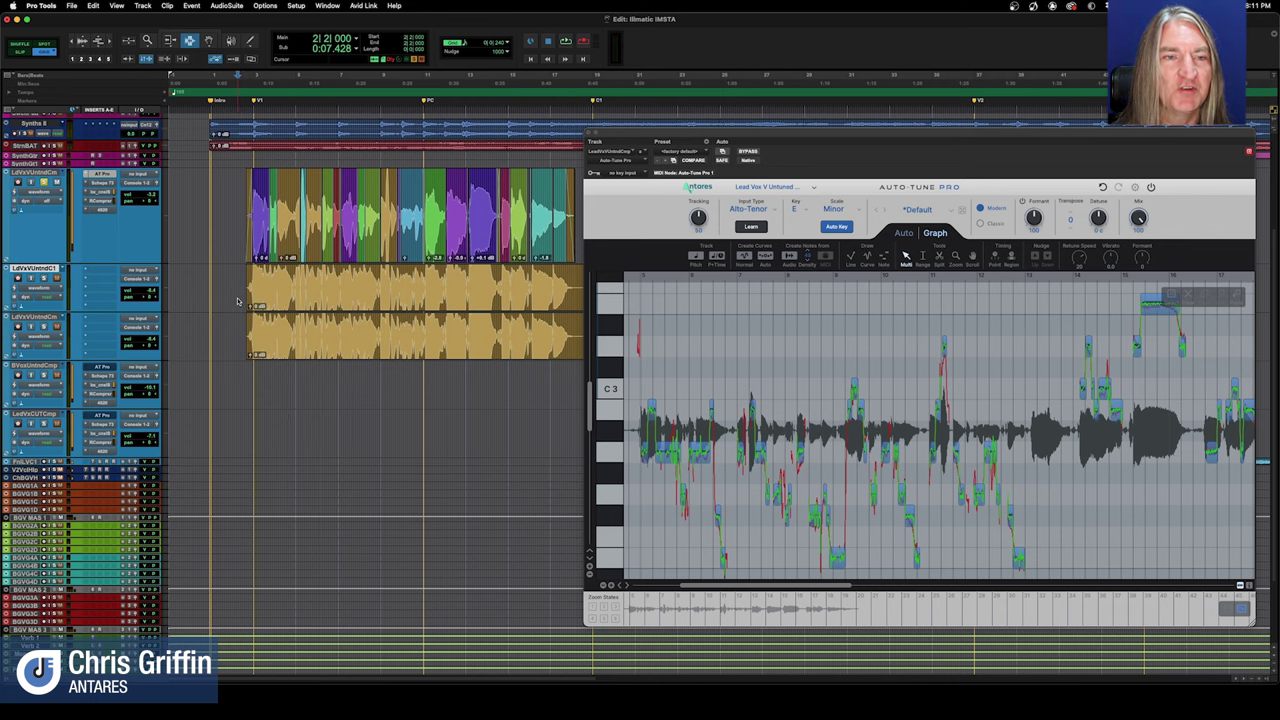
key(super+z)
key(super+z)
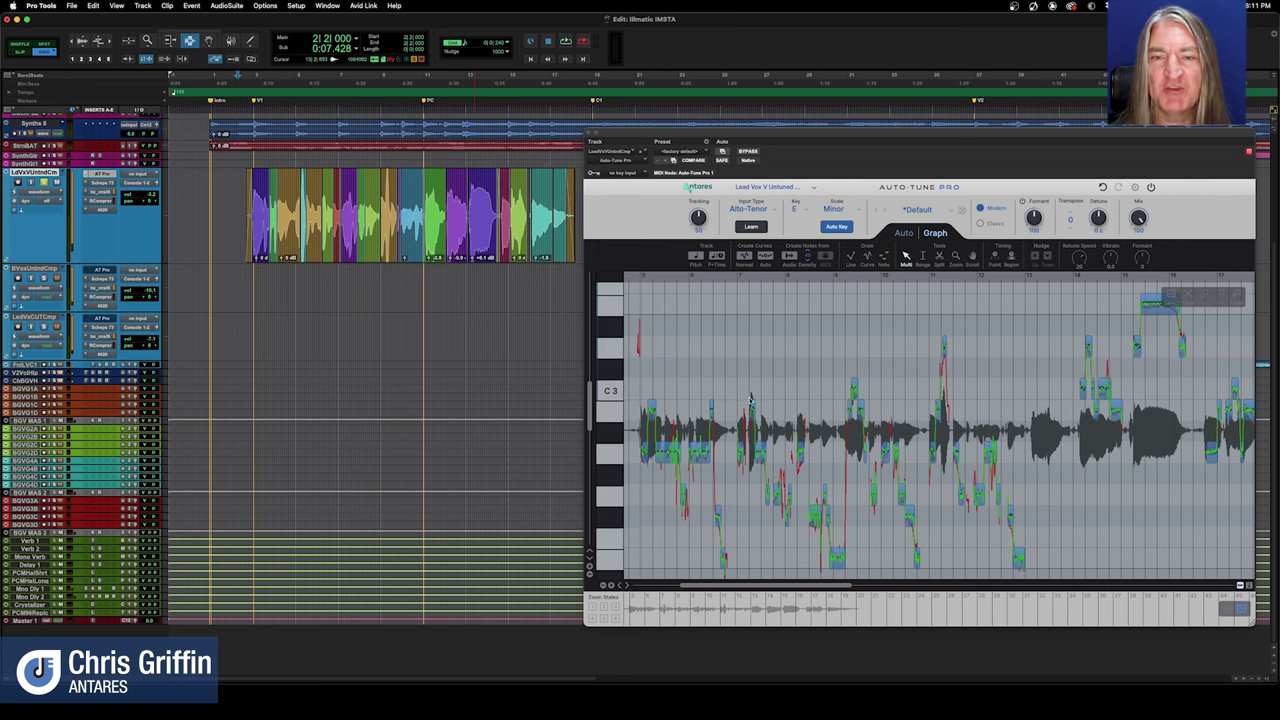
scroll(750, 400, up, 2)
scroll(750, 400, down, 5)
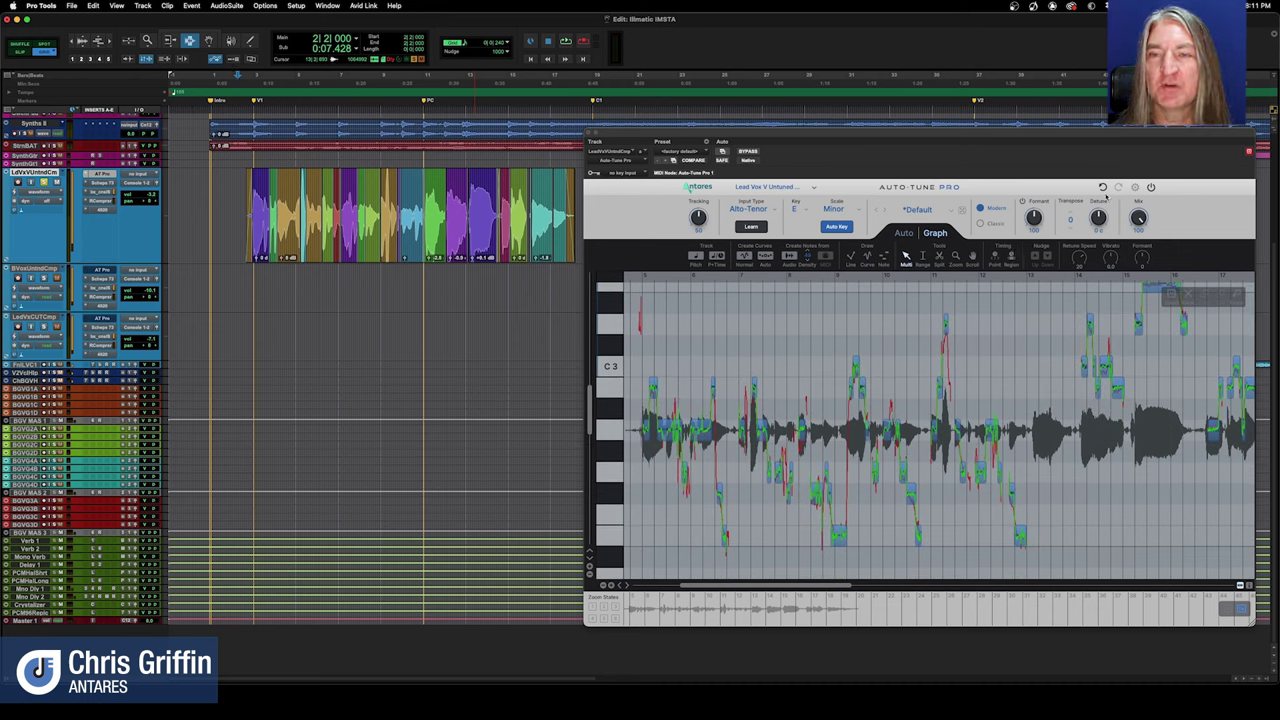
click(1136, 190)
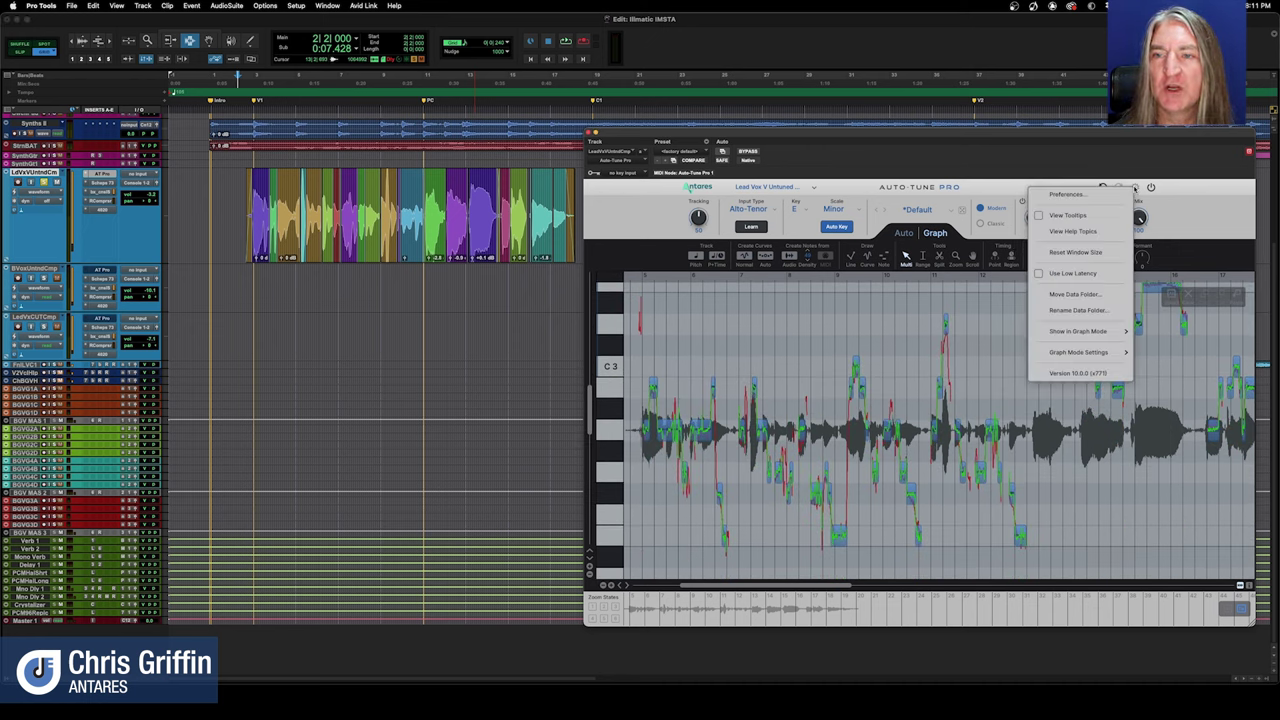
click(1079, 195)
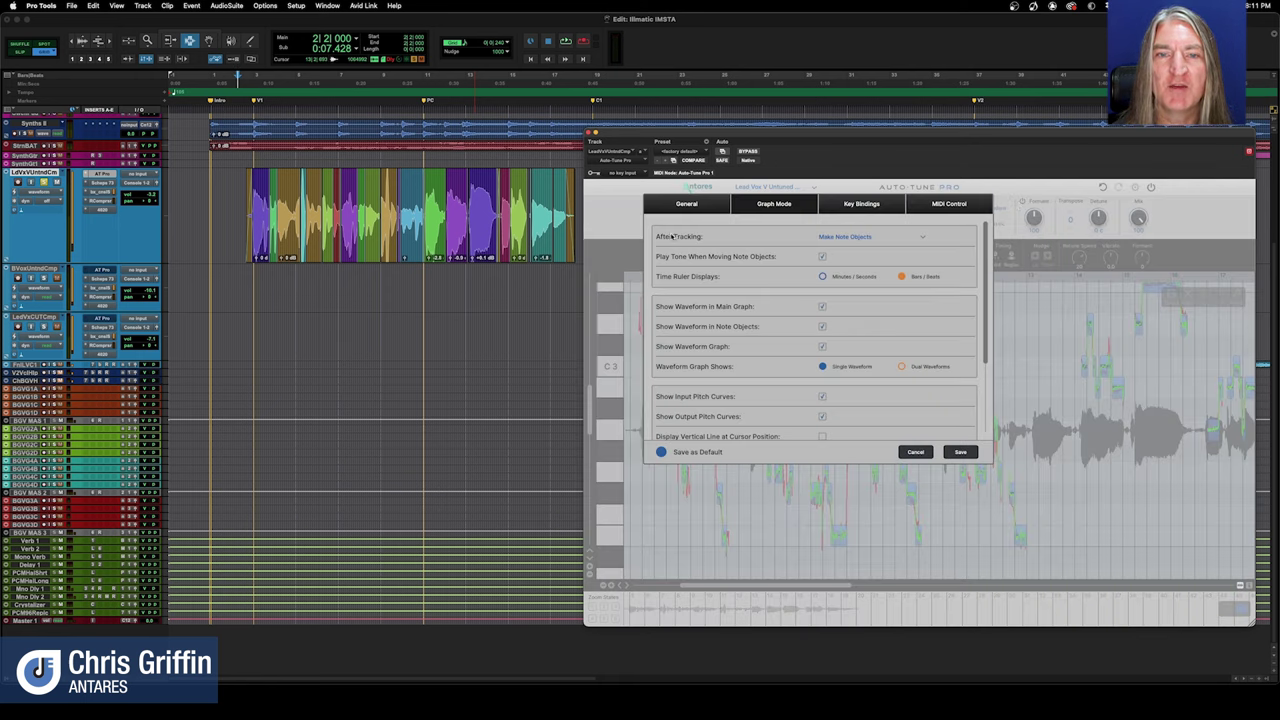
click(848, 237)
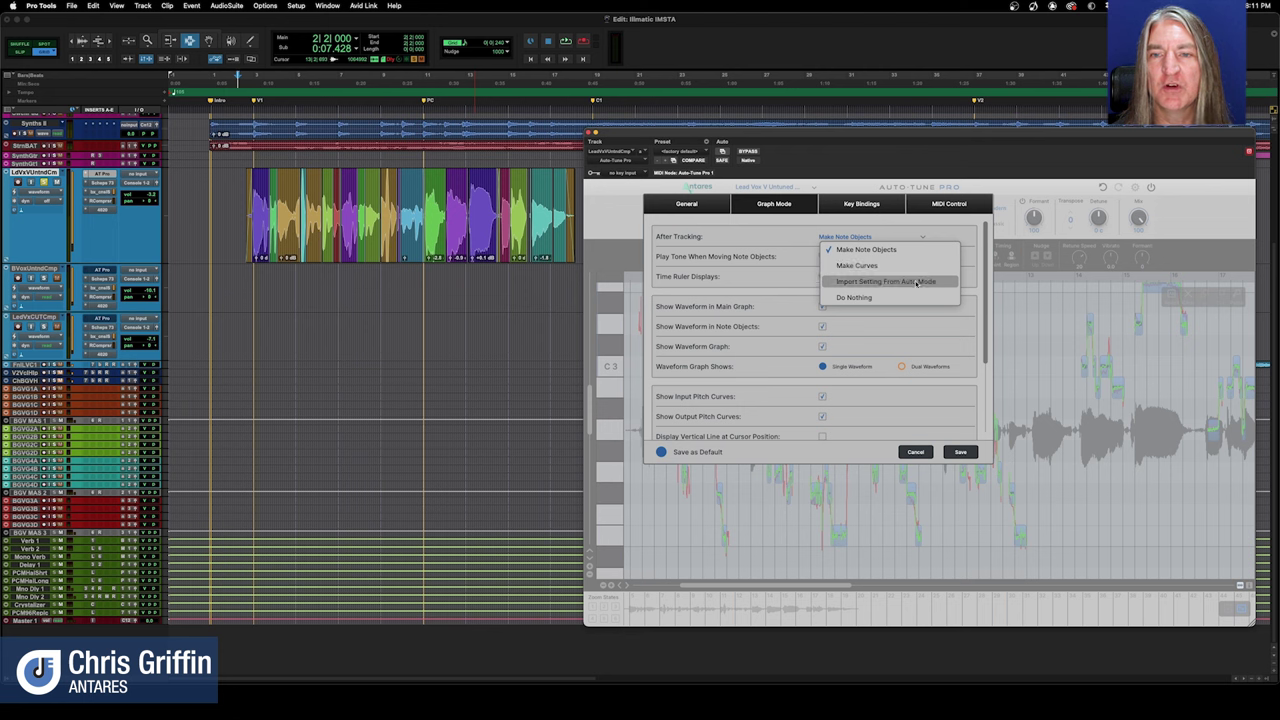
click(789, 236)
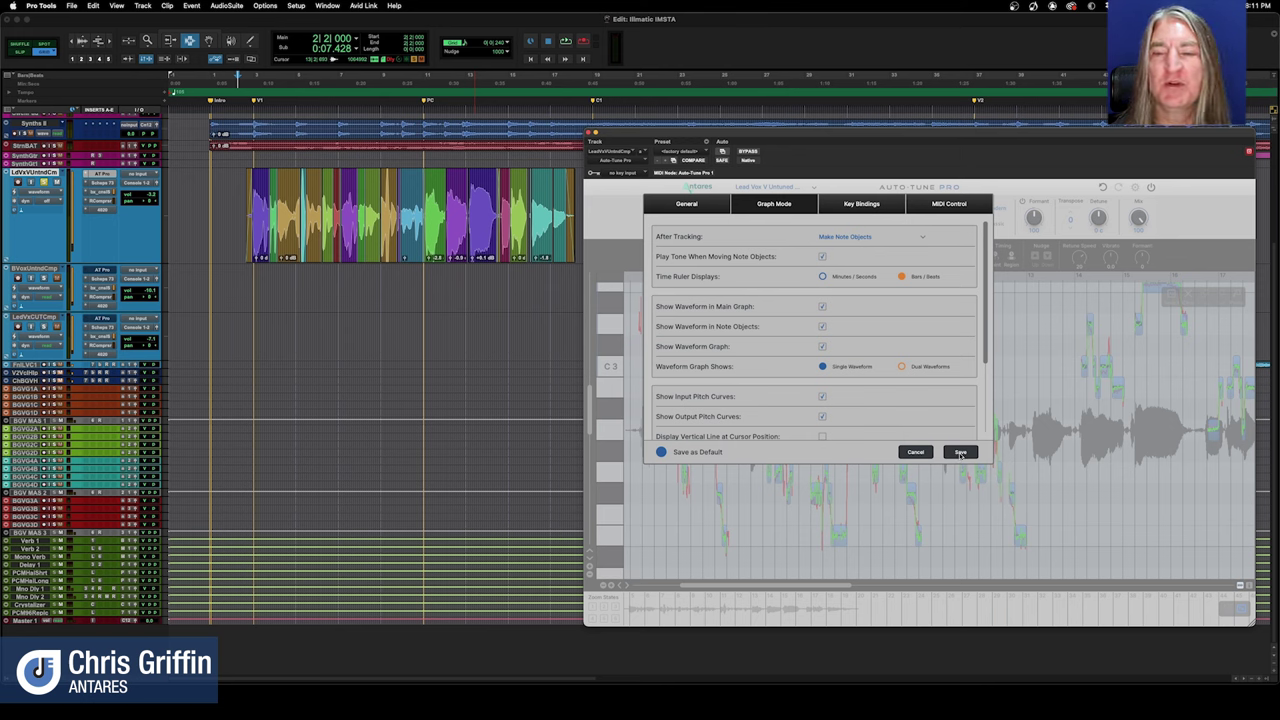
click(960, 452)
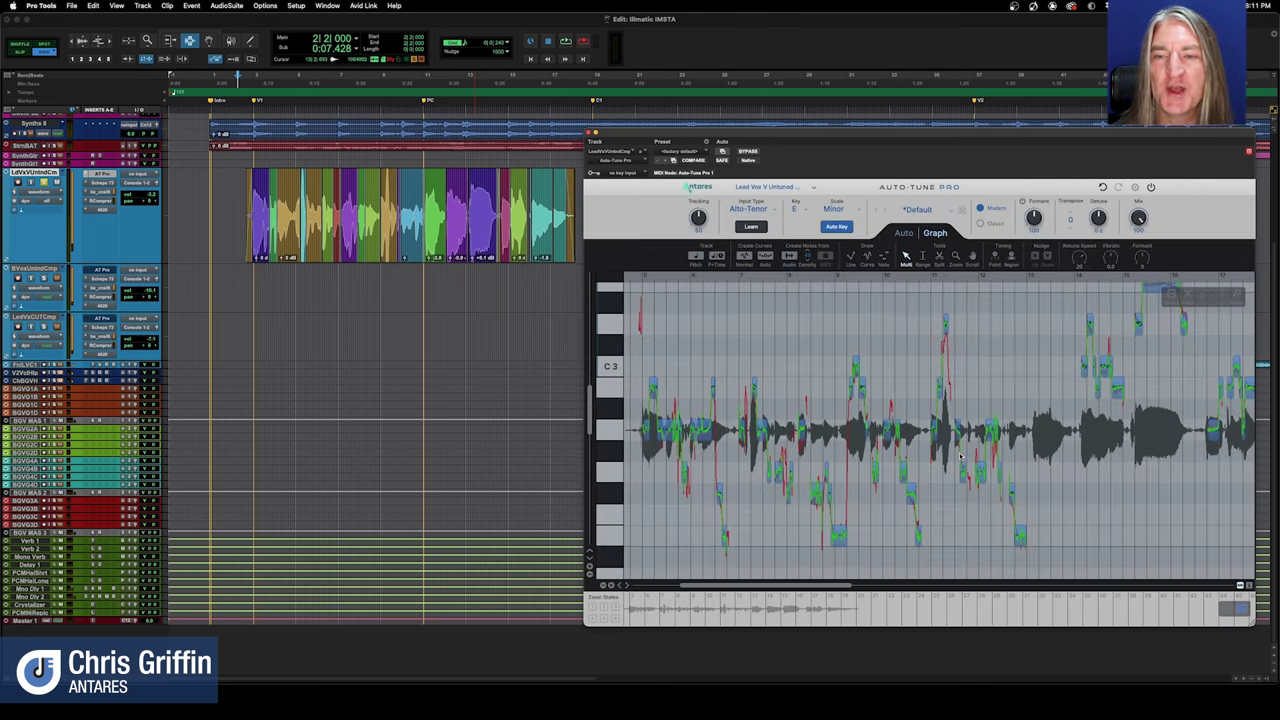
- Turn off Waveform in Main Graph and zoom in on a short phrase of notes
click(1135, 188)
mouse_move(1082, 332)
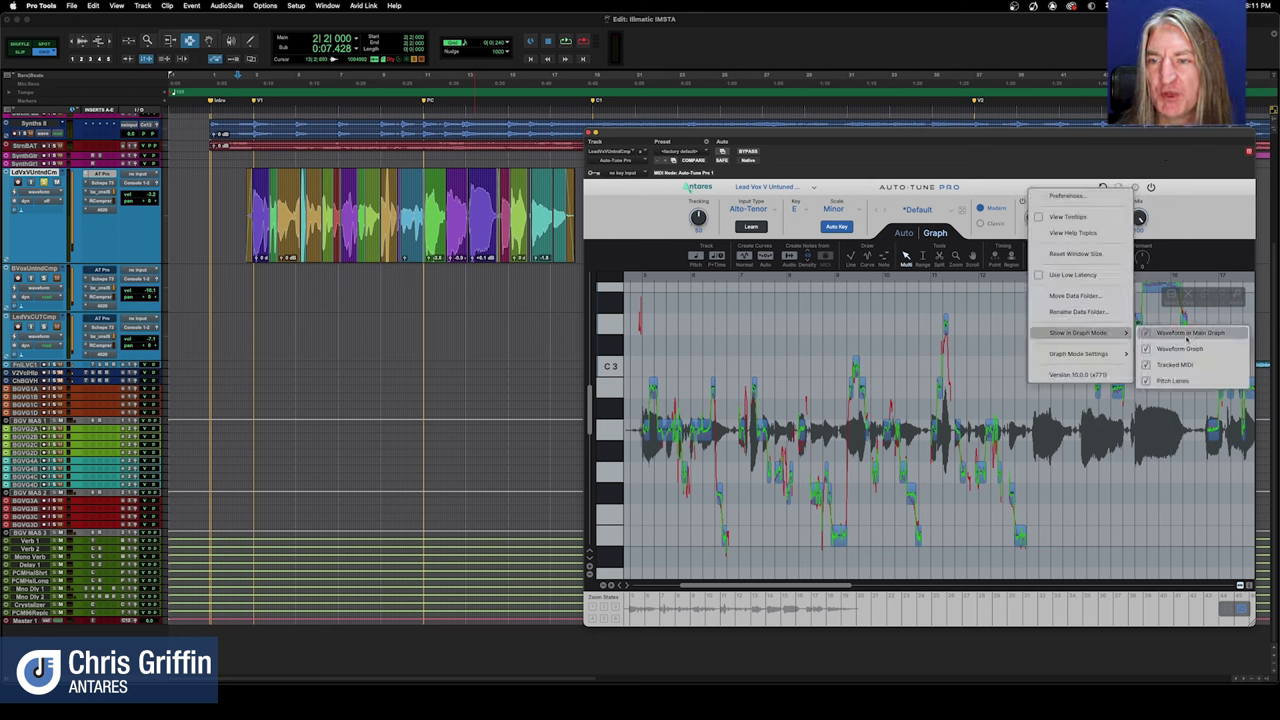
click(1187, 336)
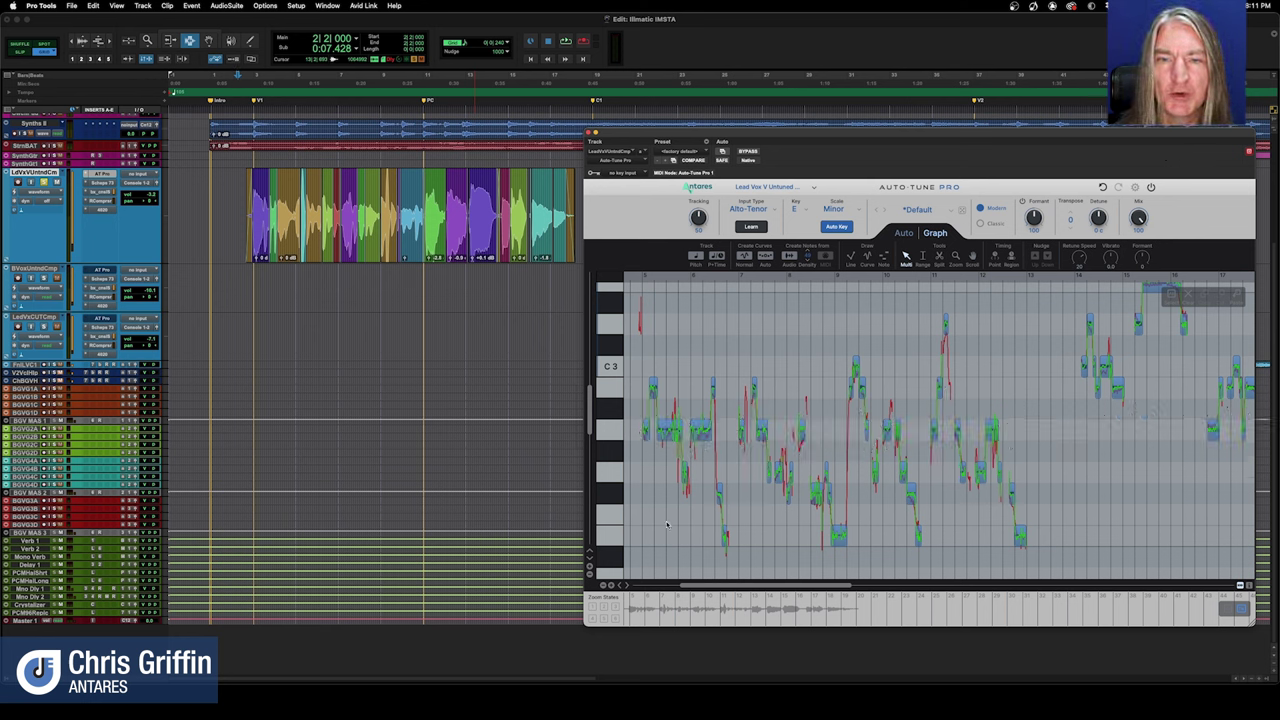
click(955, 257)
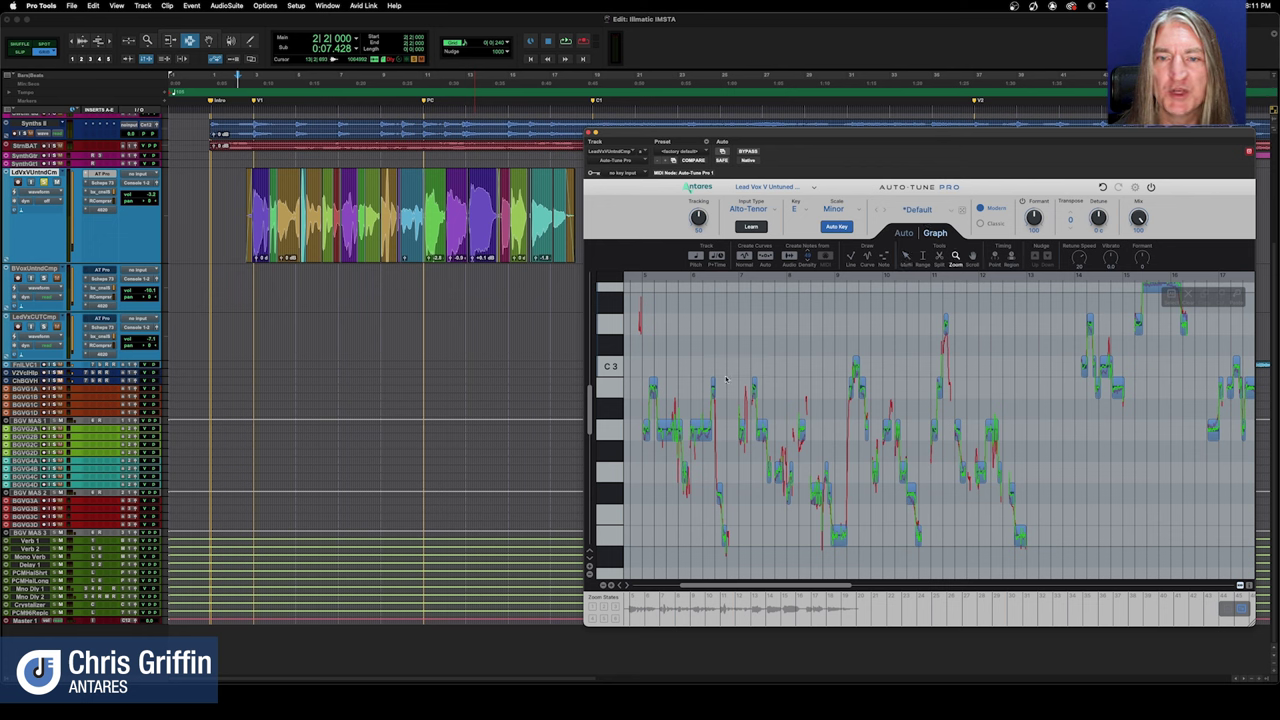
drag(714, 362, 845, 470)
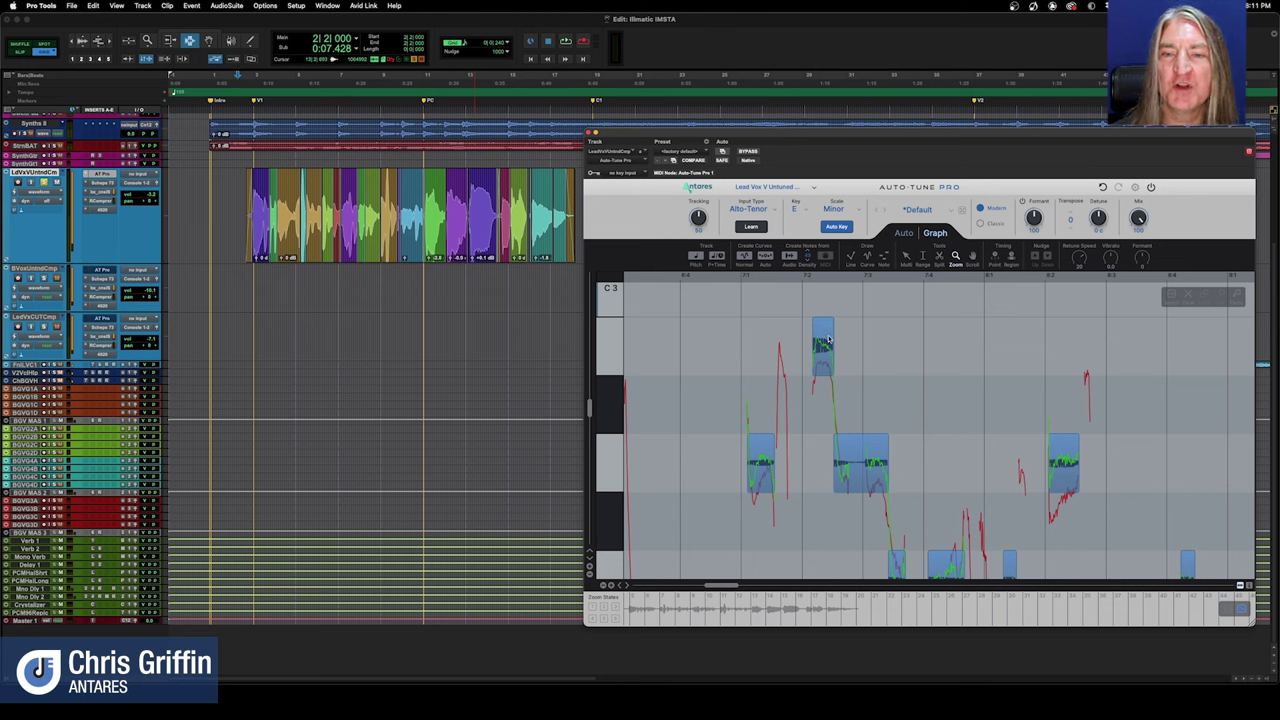
- Drag the phrase's highest note to other pitches, then settle it back at its original pitch
click(905, 258)
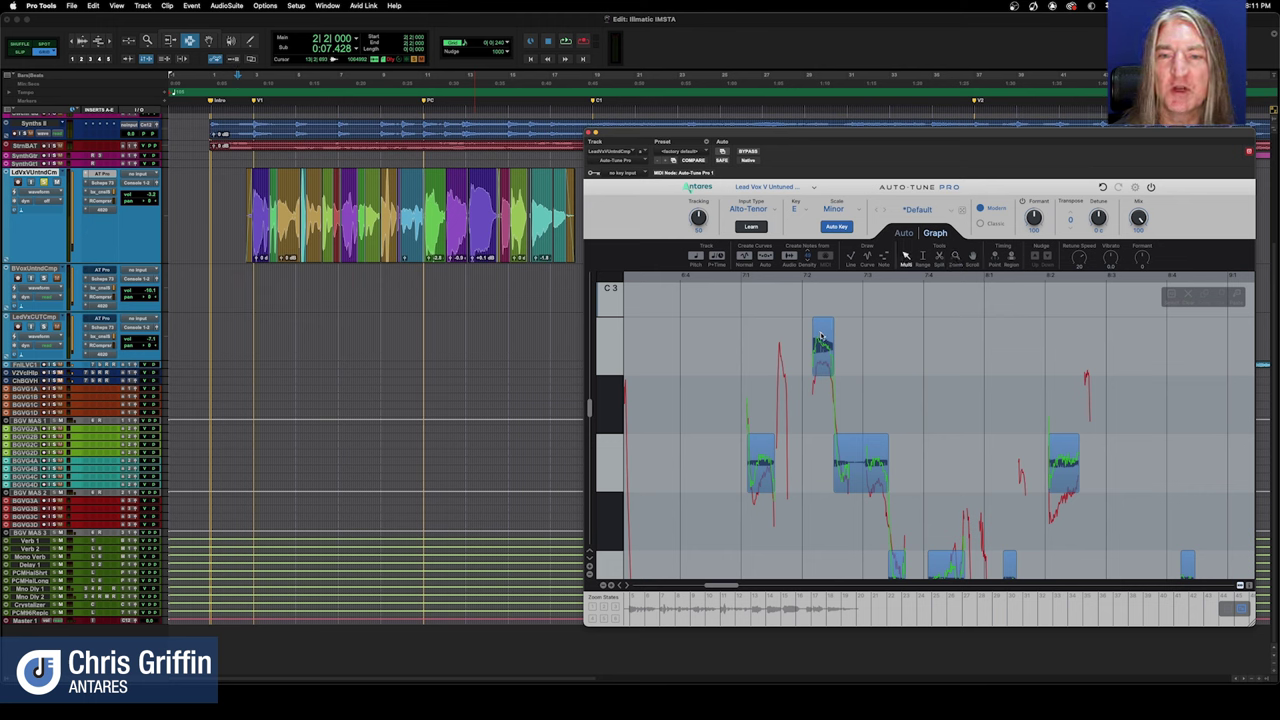
click(824, 325)
drag(824, 298, 825, 460)
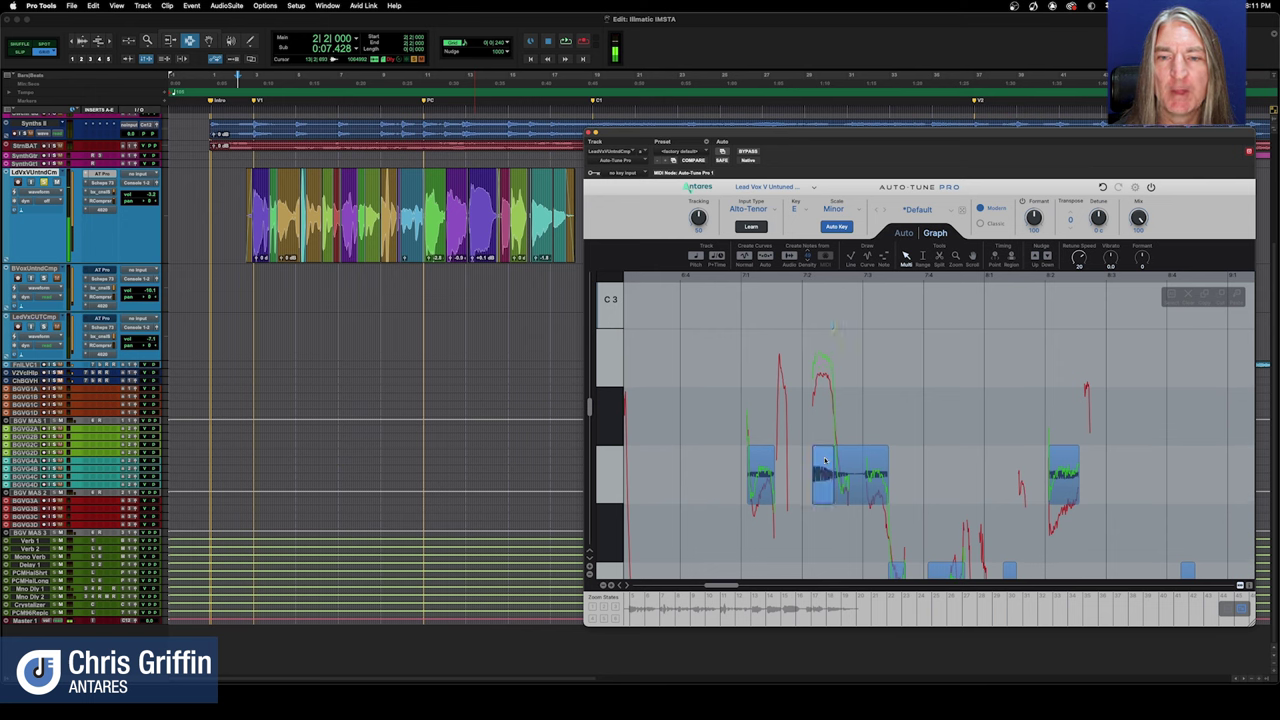
drag(828, 356, 828, 356)
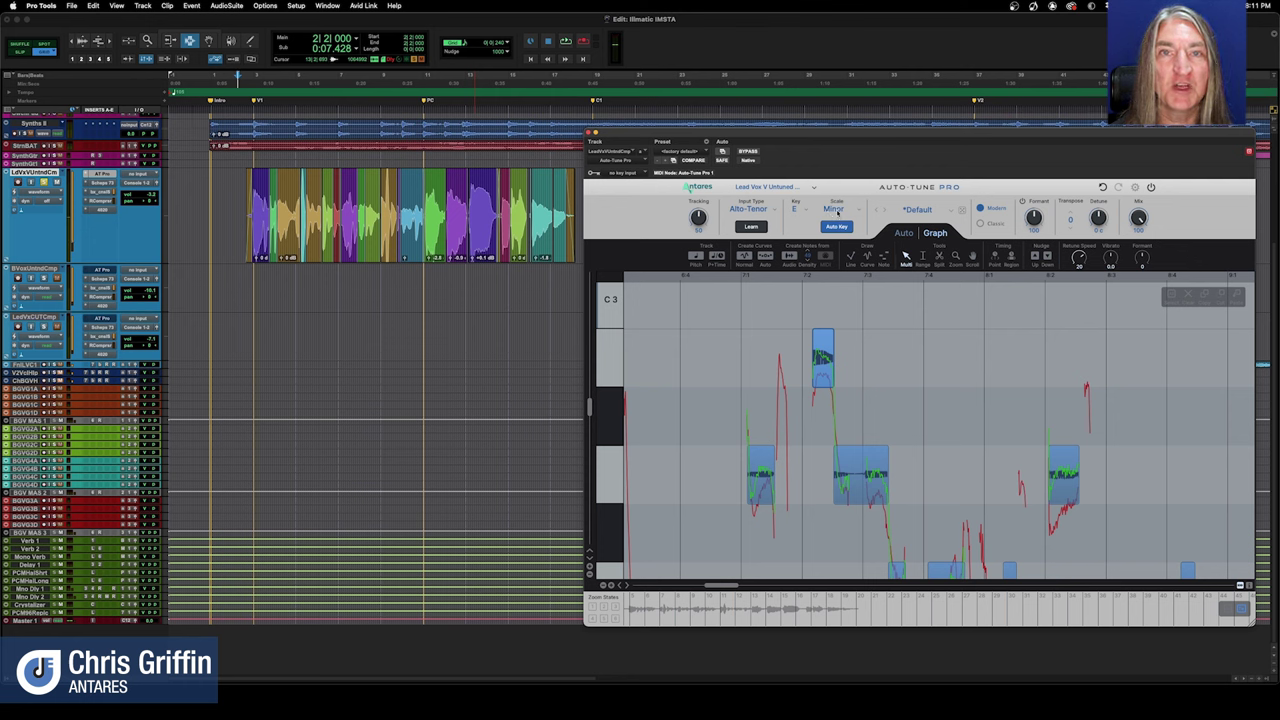
- Switch the scale to Chromatic, move a note block up to C3, then set the scale back to Minor
click(835, 208)
click(835, 256)
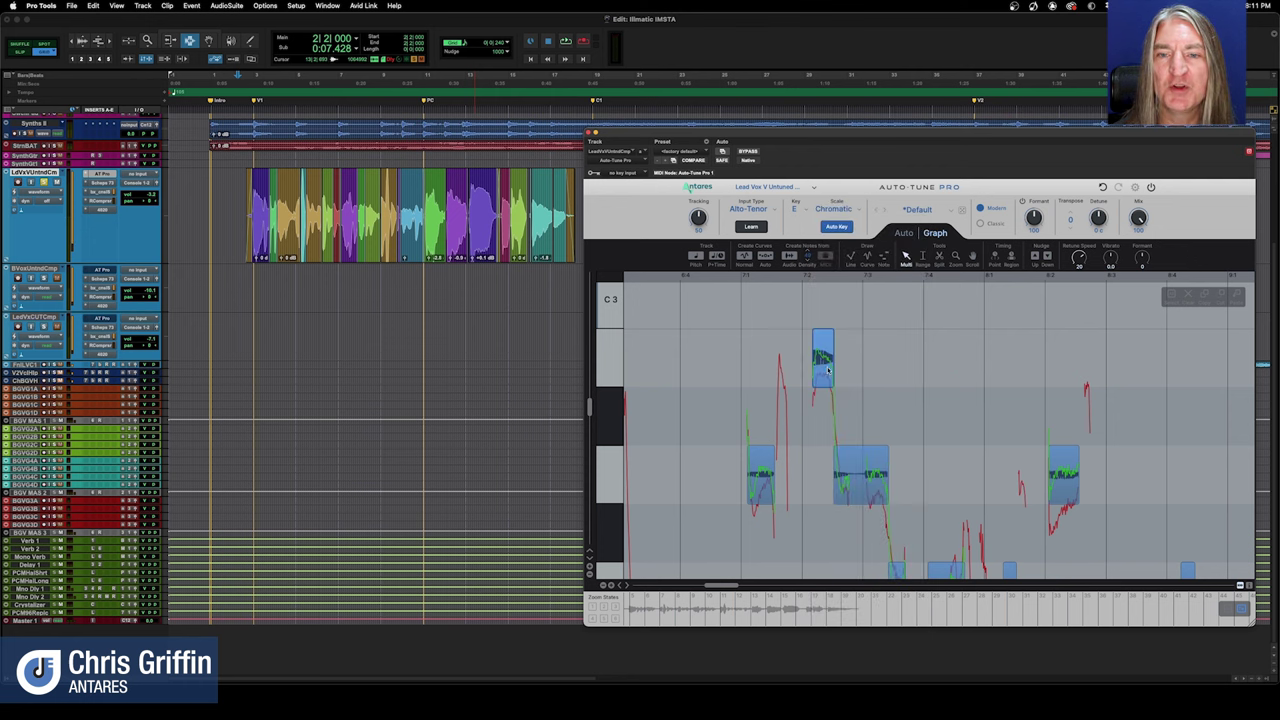
drag(822, 356, 822, 305)
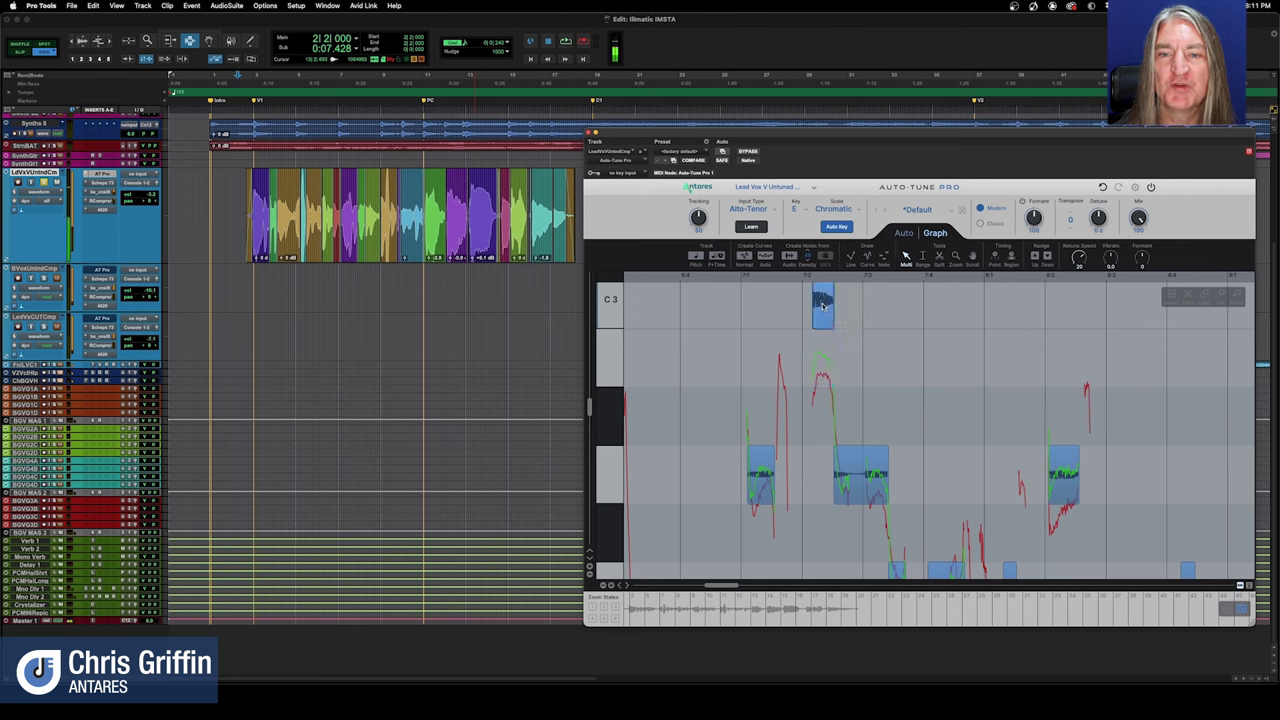
click(833, 208)
click(843, 241)
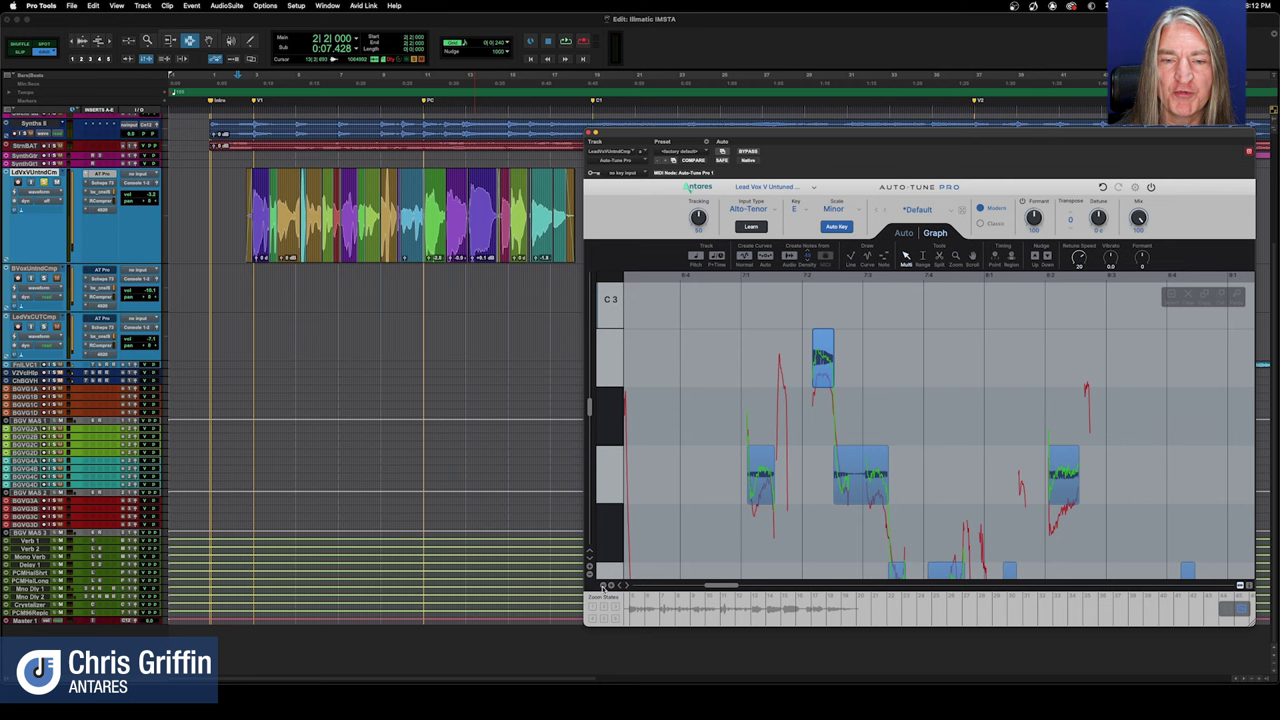
- Zoom out over the vocal and regenerate the note objects at a different Density
click(602, 585)
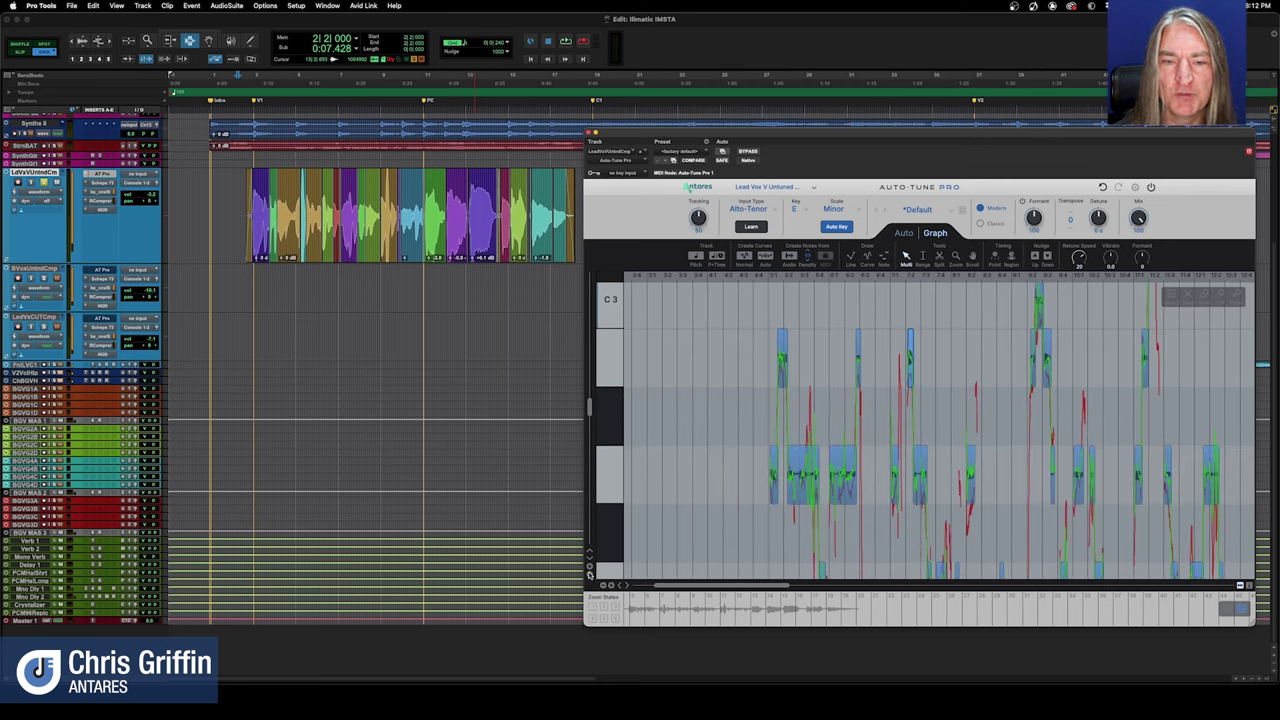
click(589, 575)
click(606, 586)
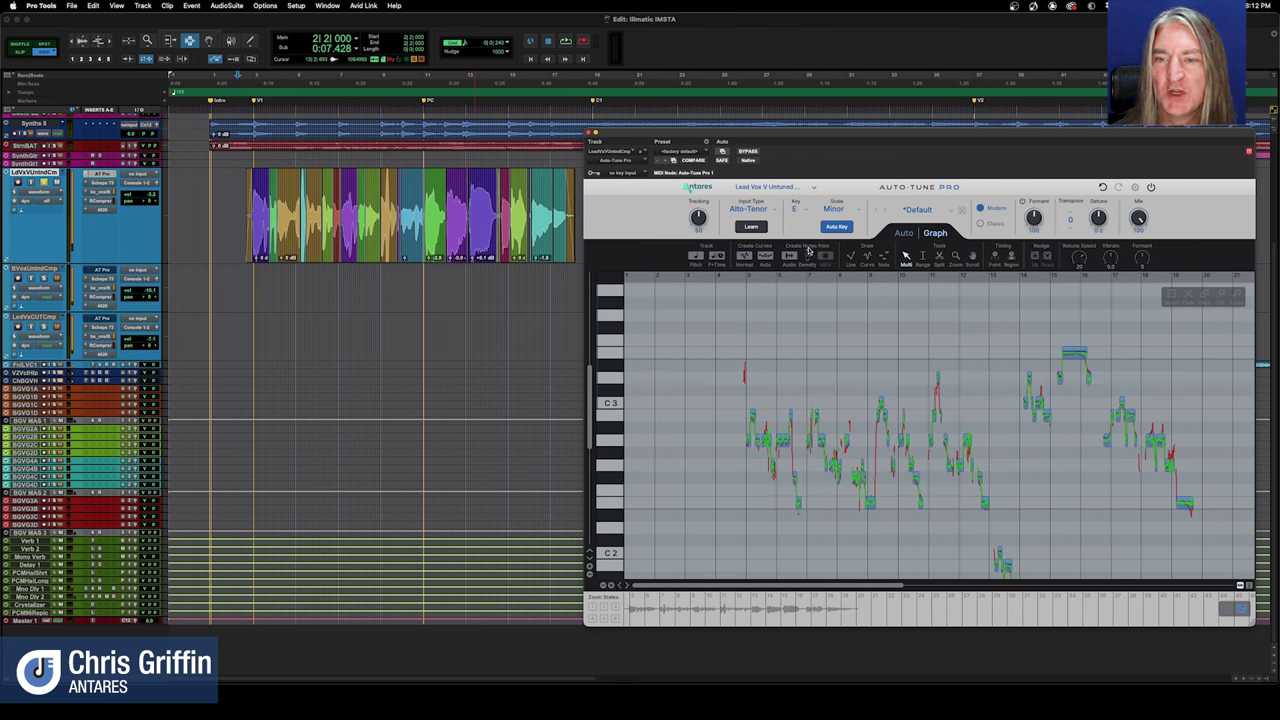
click(808, 259)
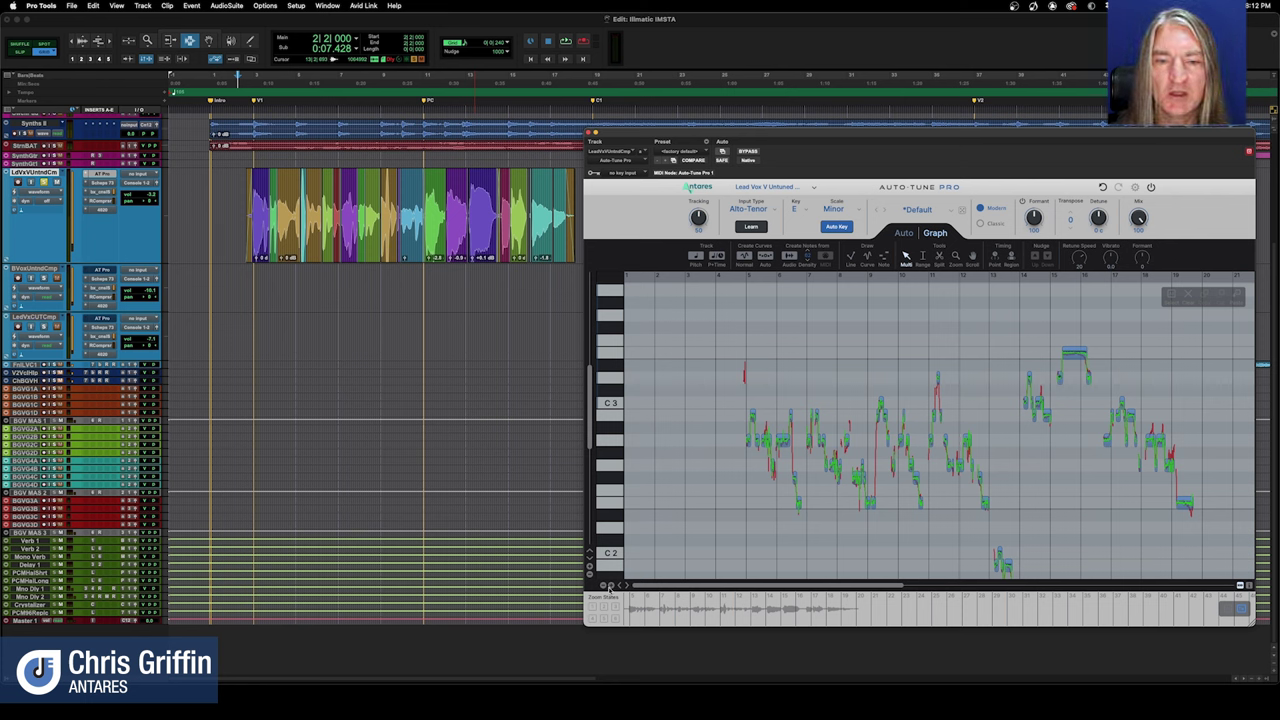
click(611, 586)
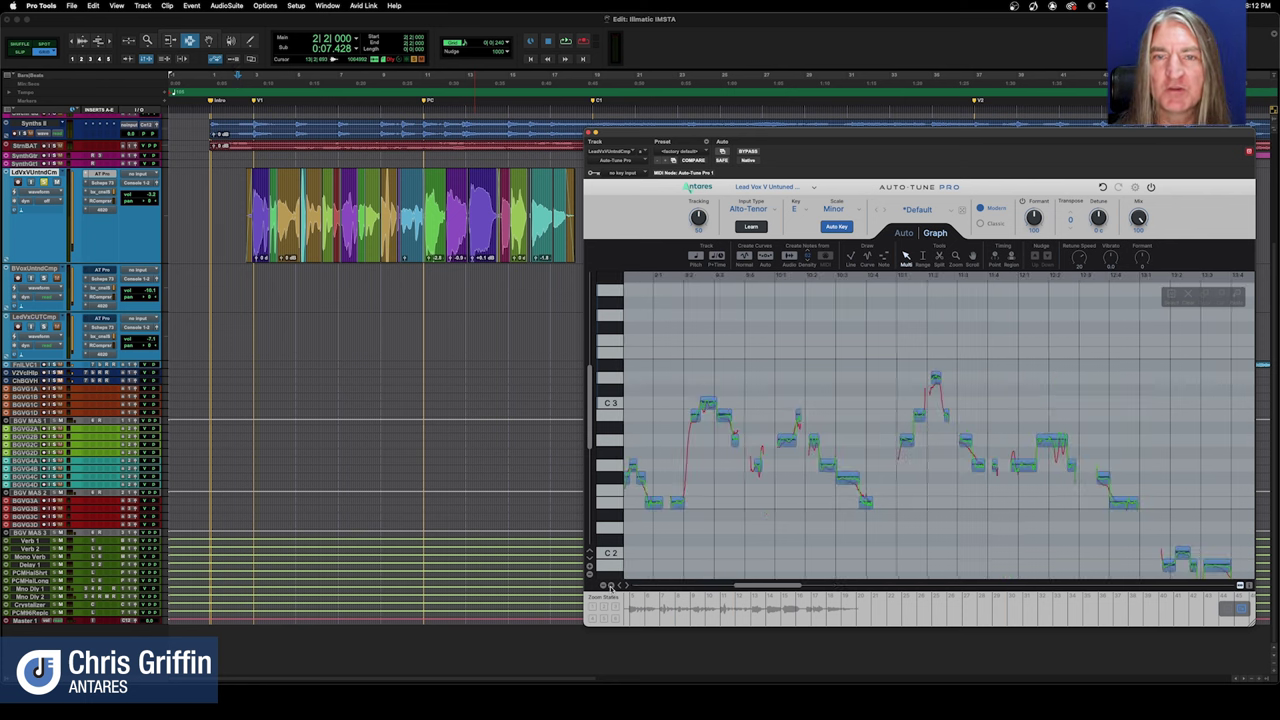
- Zoom the graph in on one phrase's notes with its whole pitch range in view
click(955, 256)
drag(888, 347, 1004, 491)
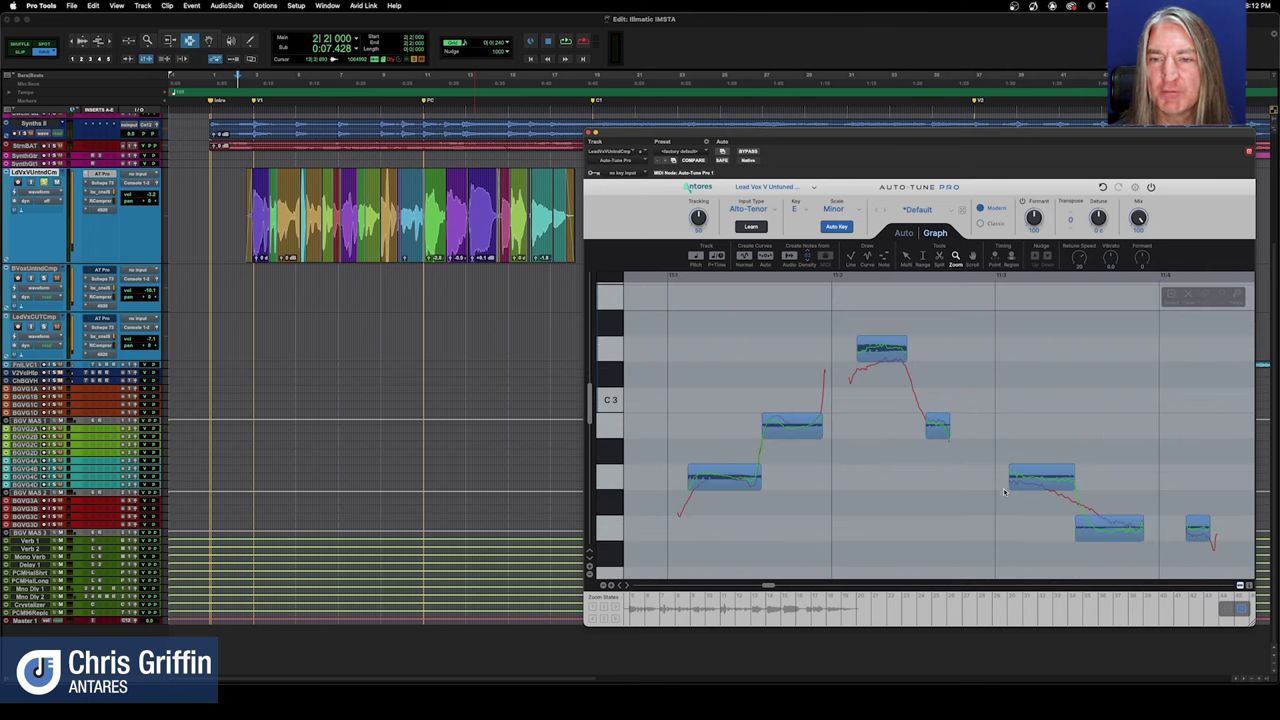
click(884, 351)
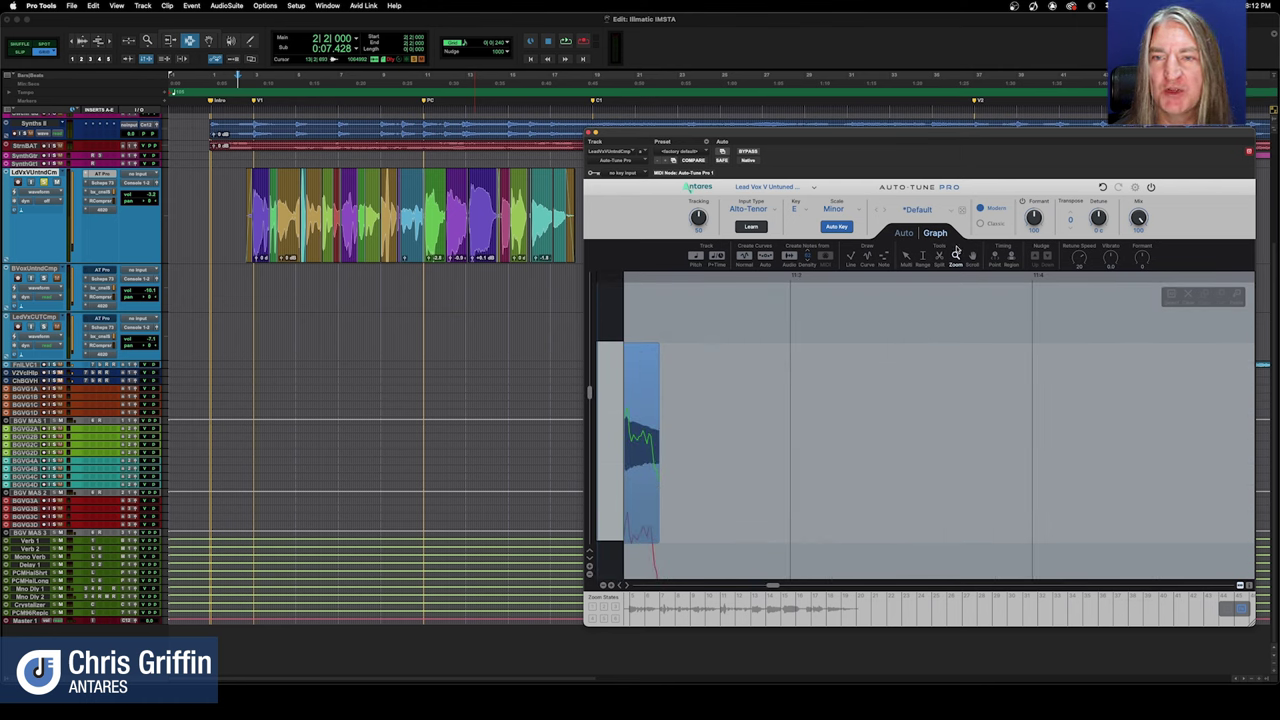
click(906, 256)
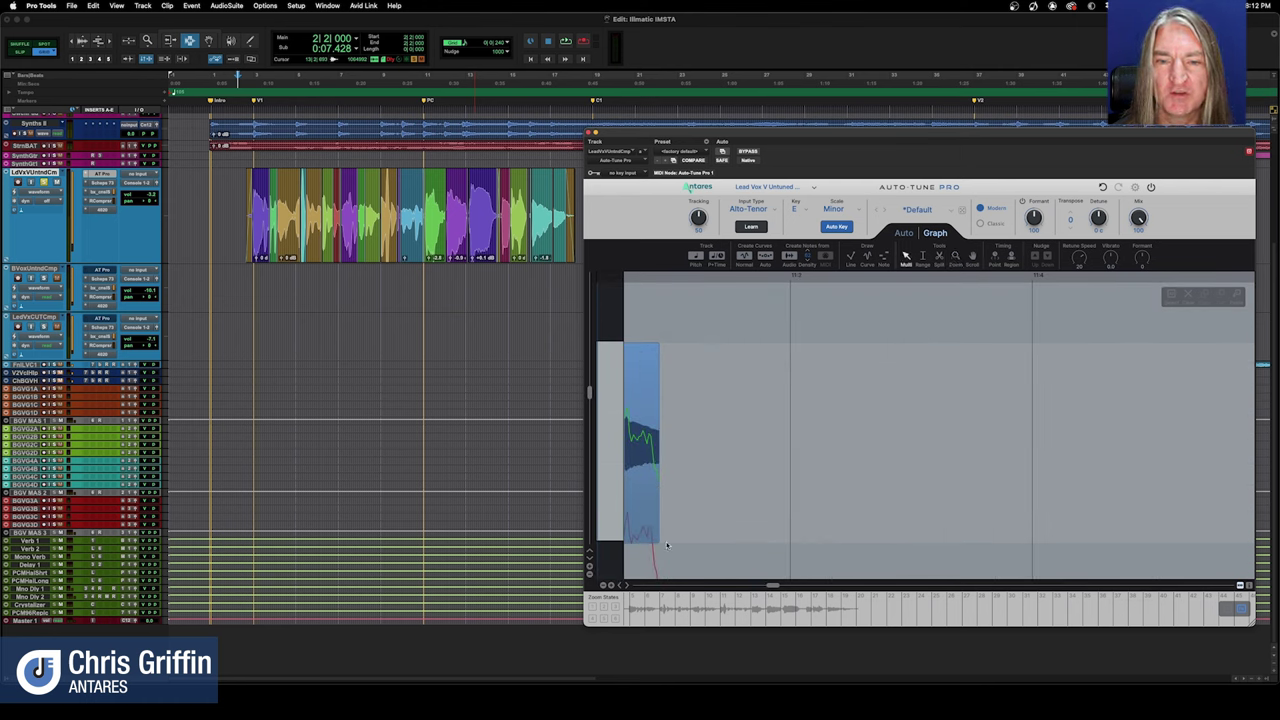
click(604, 585)
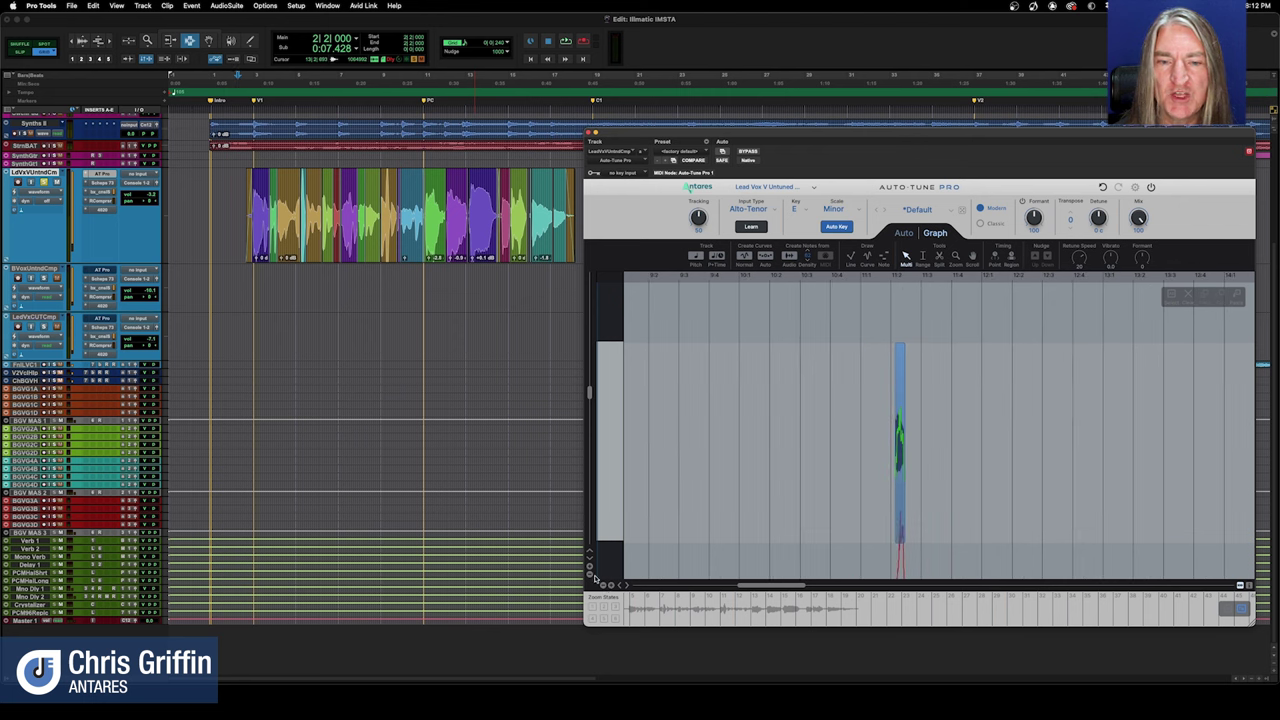
click(591, 577)
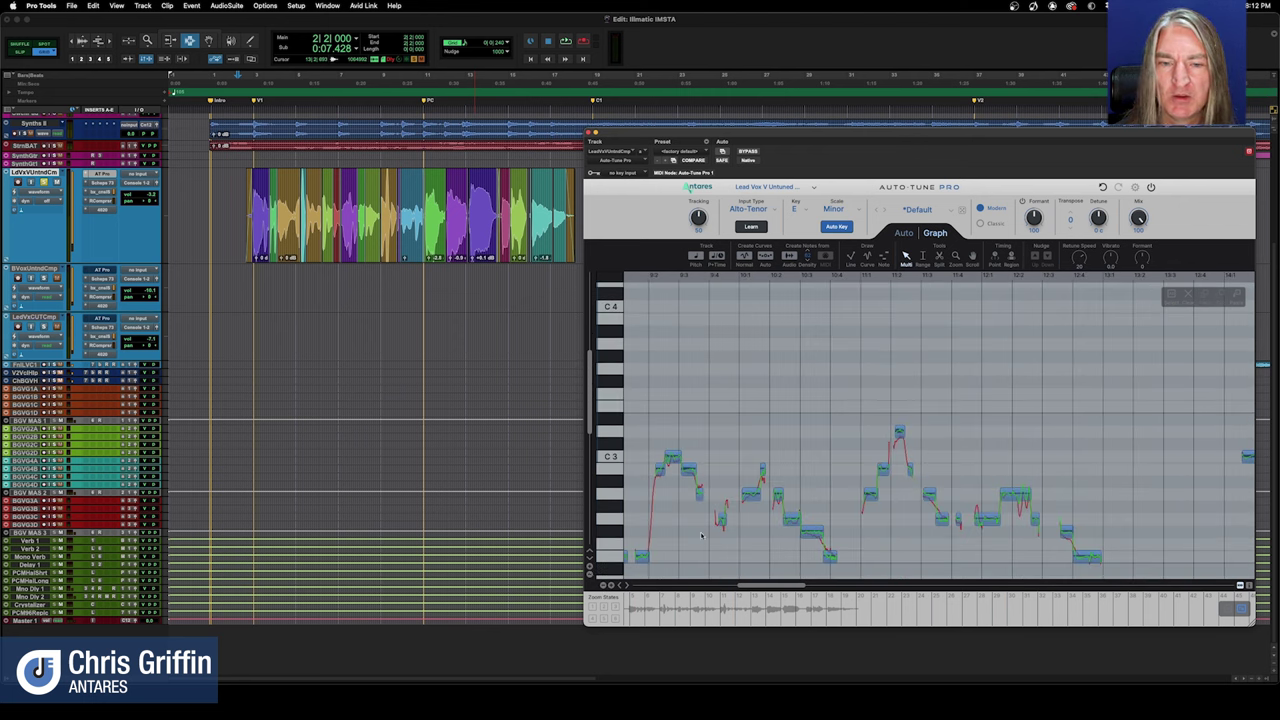
click(956, 256)
drag(798, 402, 972, 522)
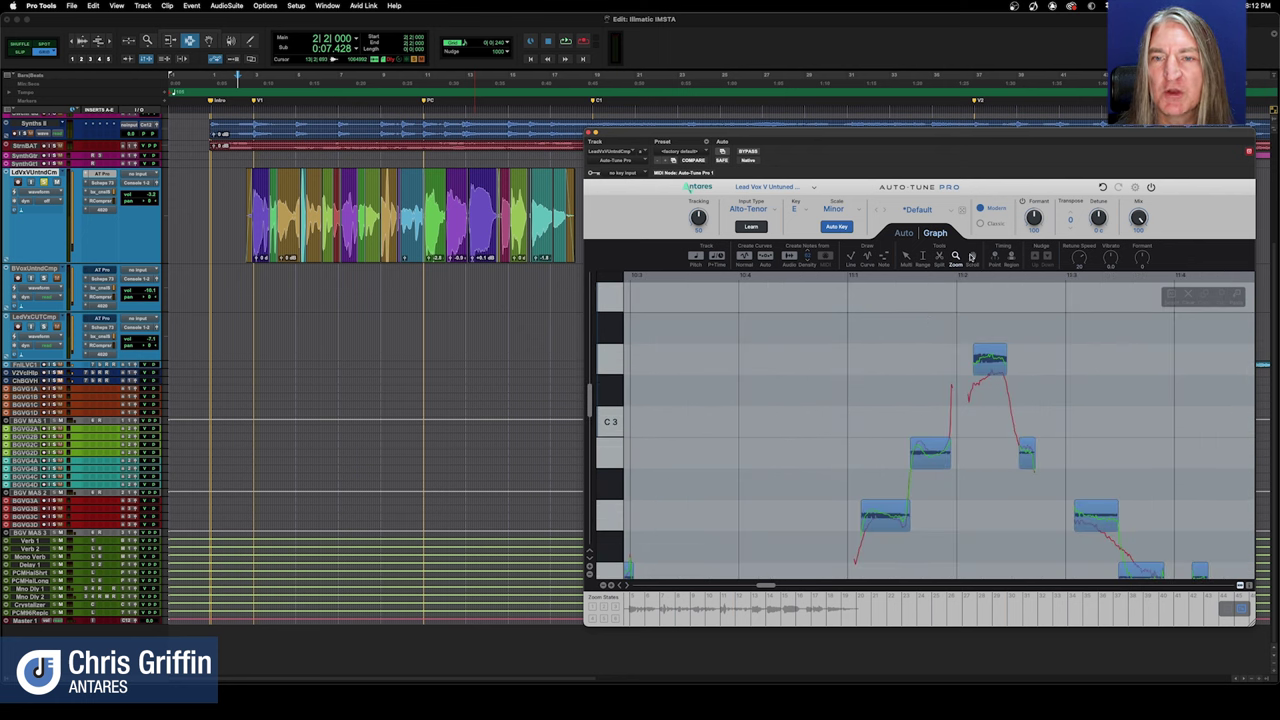
click(906, 257)
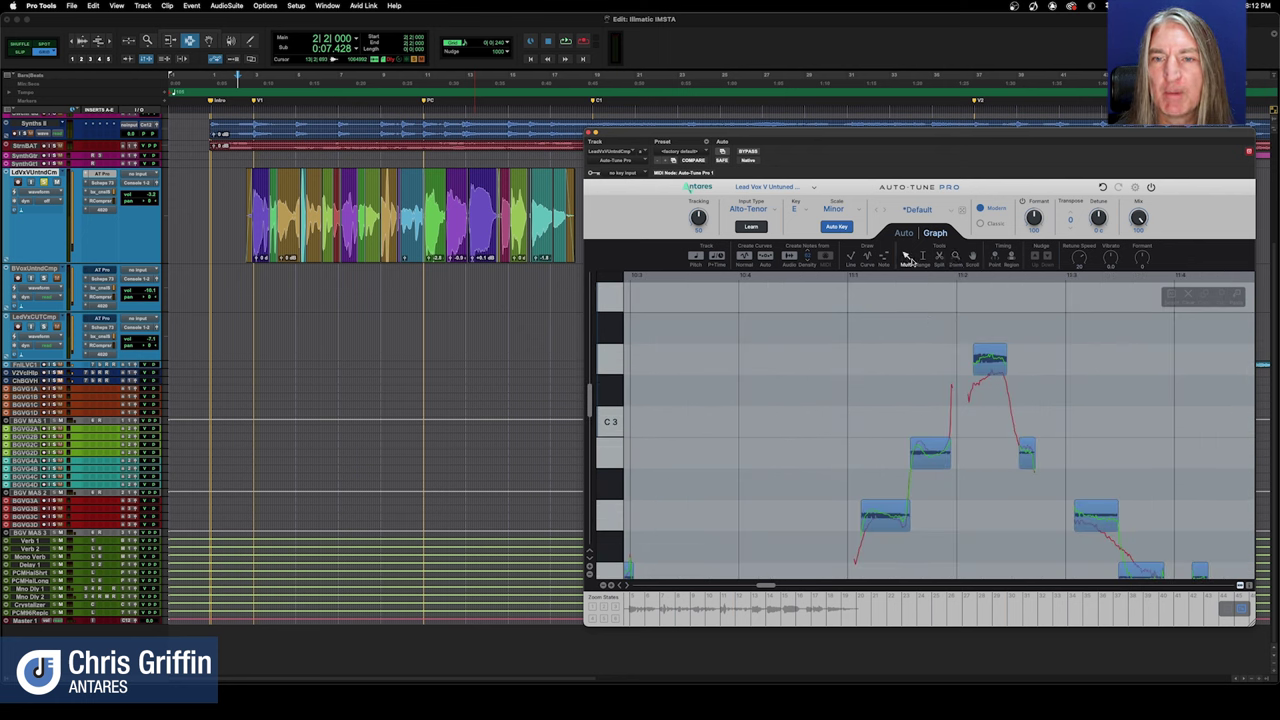
- Select the phrase's top note and set its Retune Speed to about 21
click(990, 359)
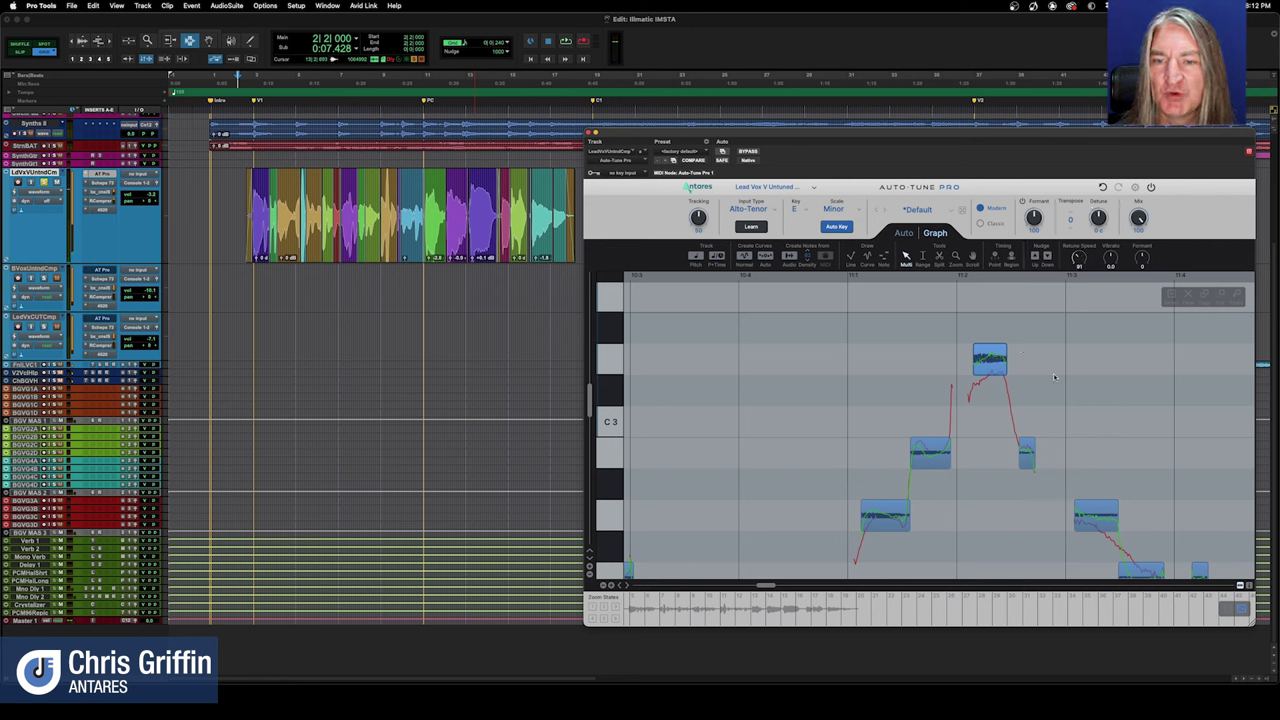
drag(1081, 250, 1076, 283)
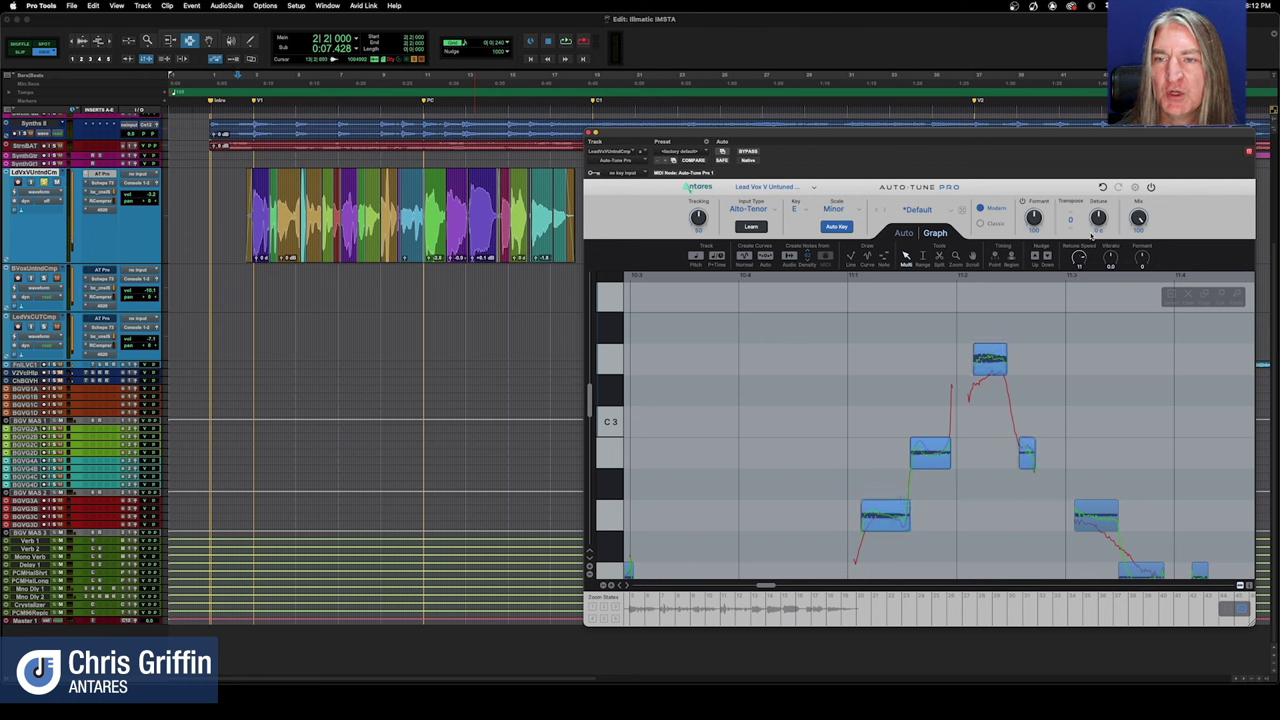
drag(1086, 241, 1086, 236)
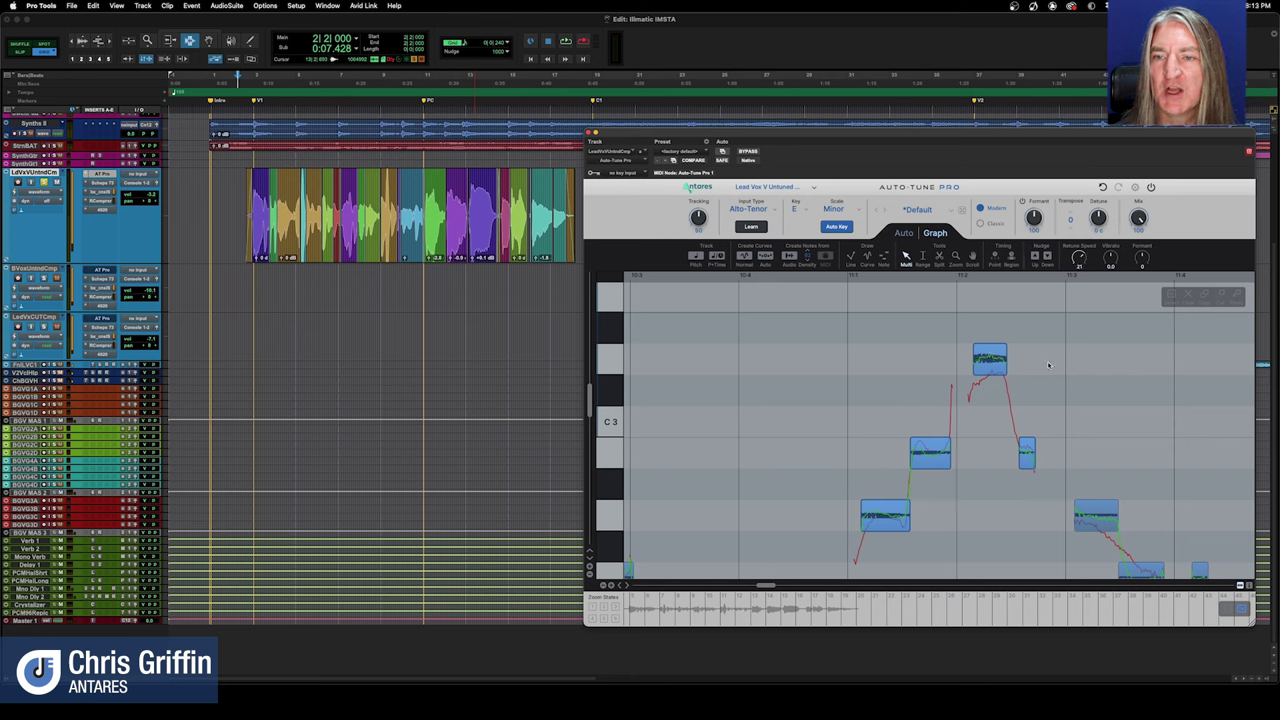
click(993, 365)
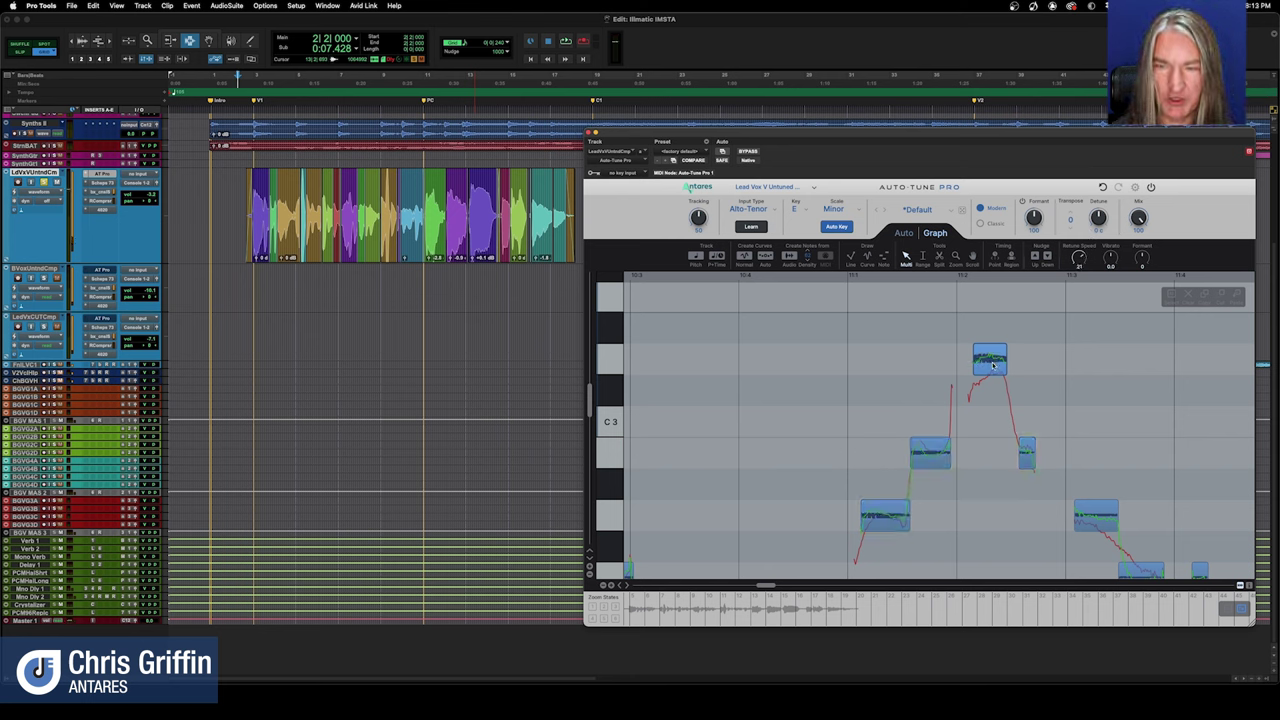
- Delete the high note's correction block and draw a flat Line-tool correction at its pitch
key(Delete)
click(851, 256)
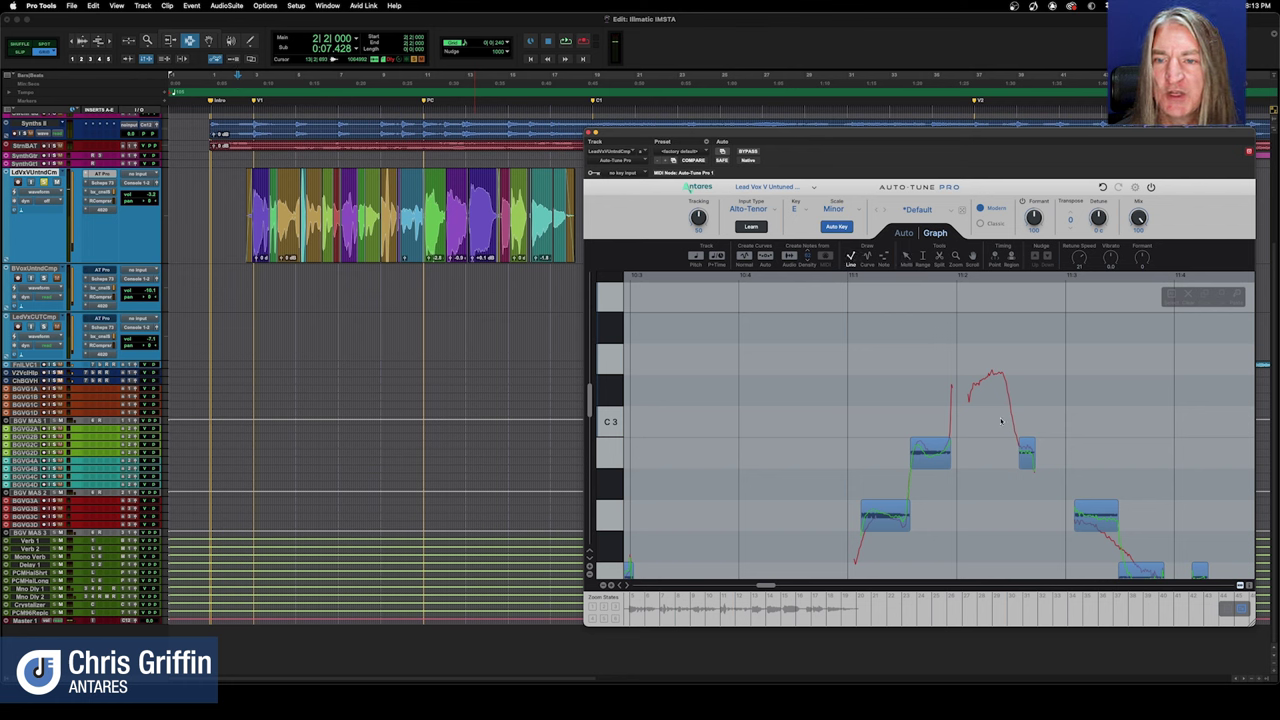
click(958, 361)
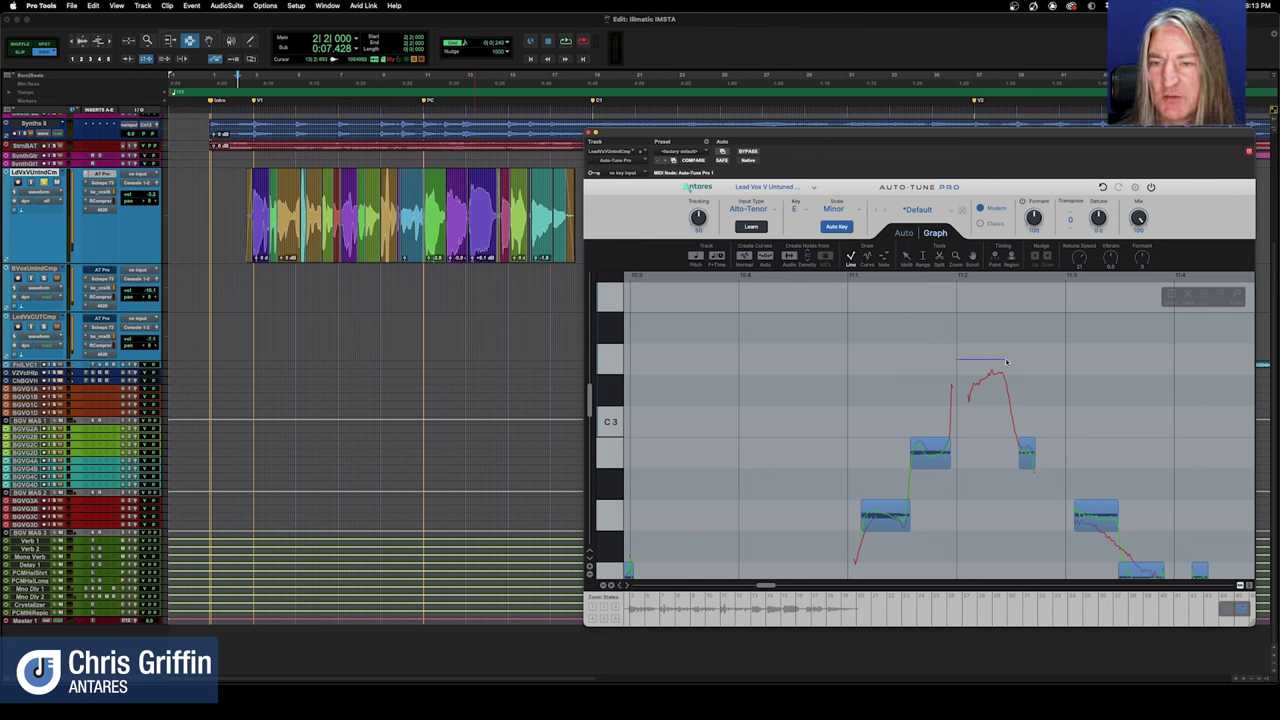
double_click(1005, 362)
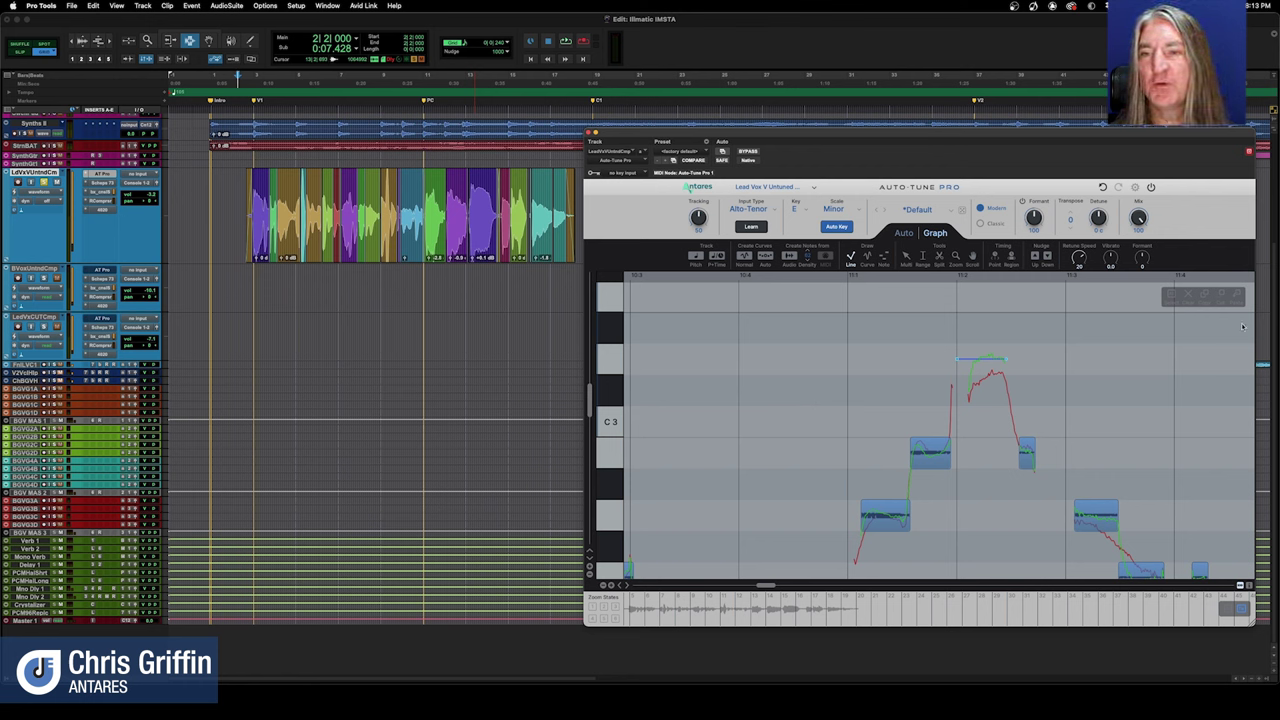
click(1189, 296)
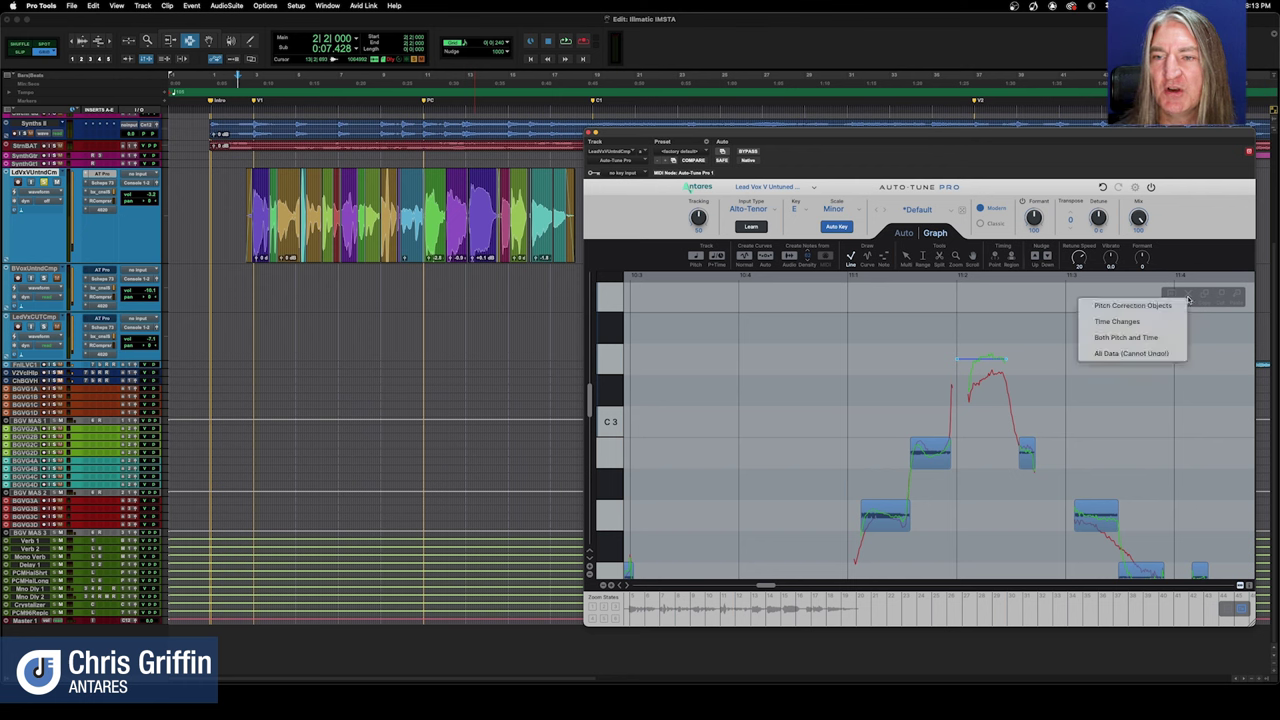
- Clear all pitch correction objects, zoom out to show bars 6–16, and return to Auto mode
click(1116, 308)
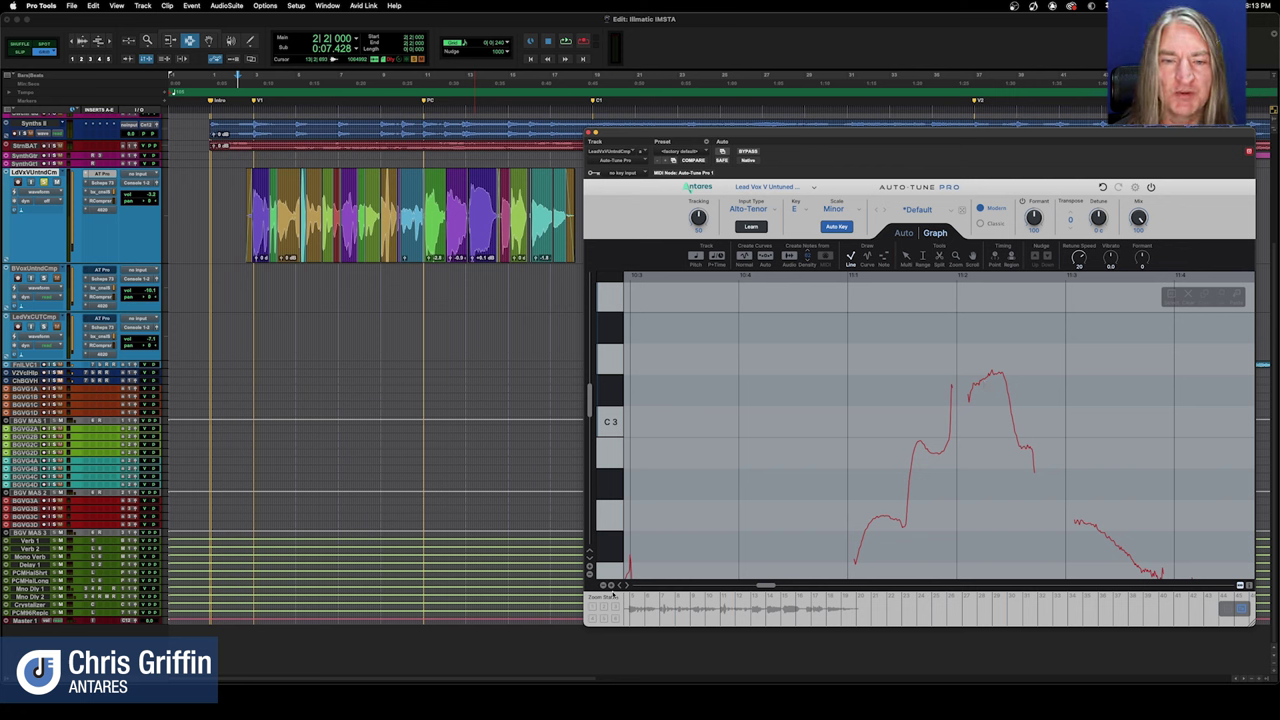
click(590, 578)
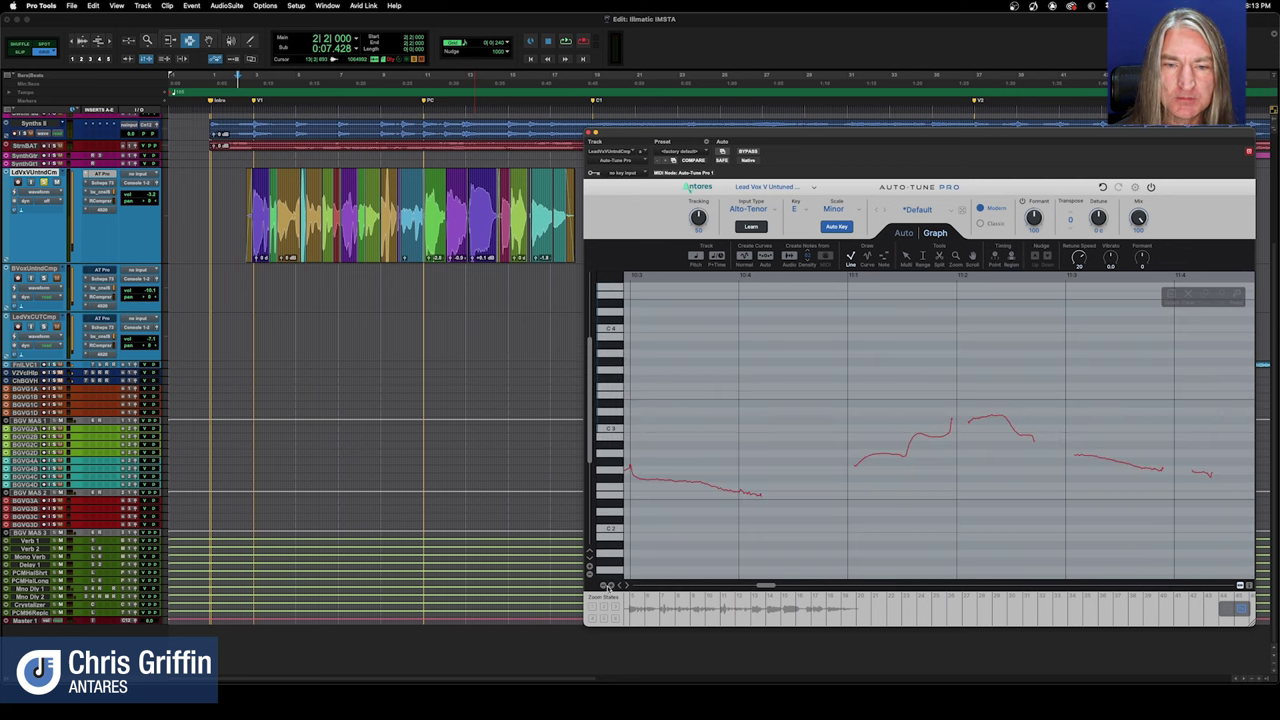
click(603, 585)
click(603, 585)
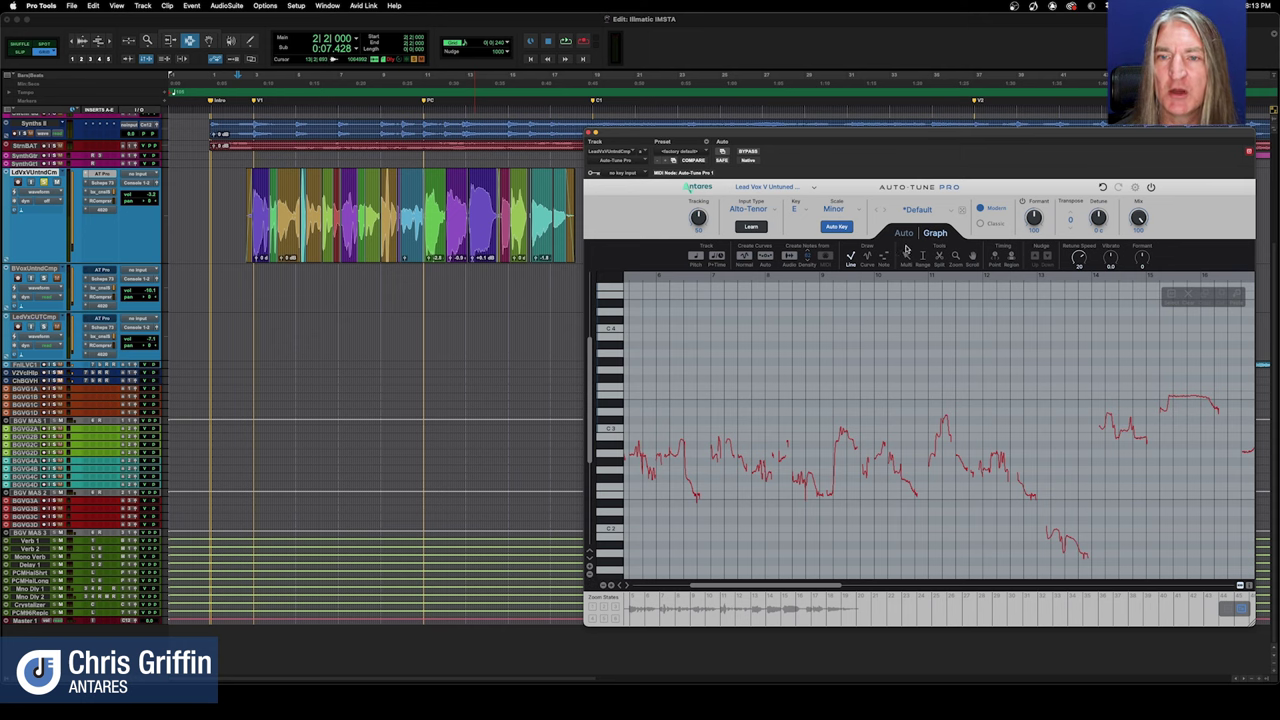
click(905, 233)
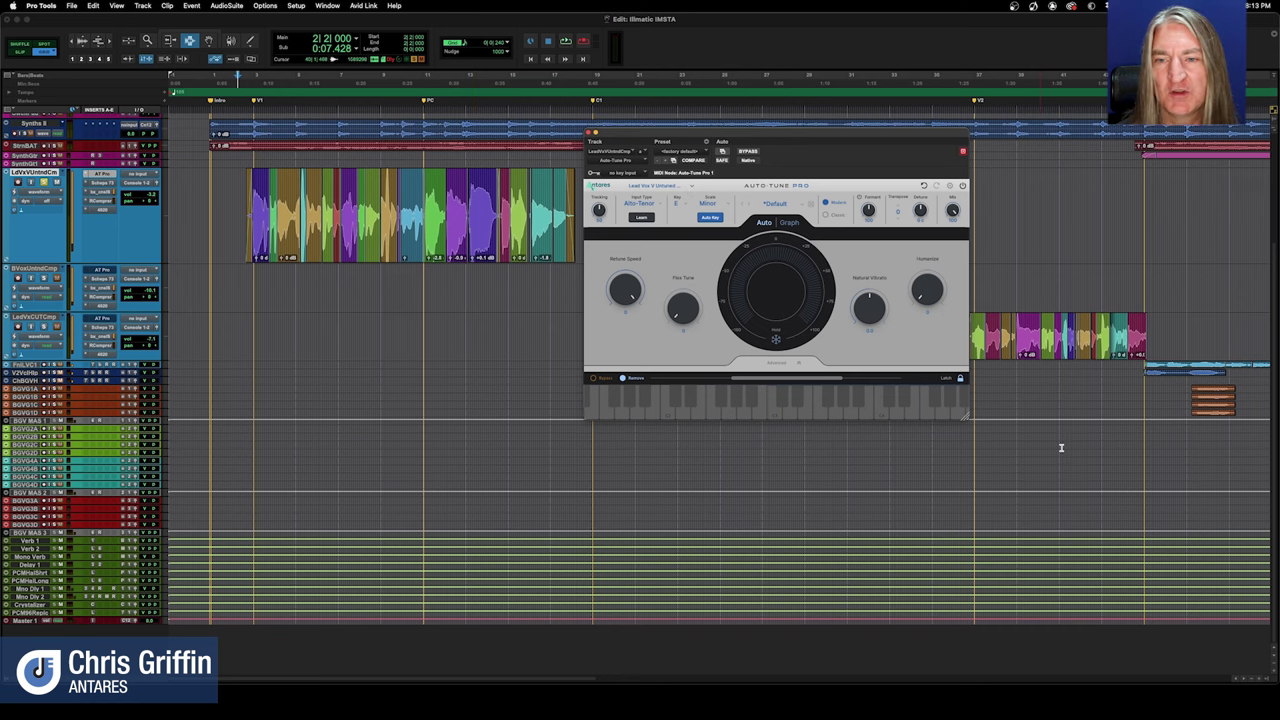
- Enlarge the plugin window, switch correction to Classic, and go back to Graph mode
drag(966, 416, 1128, 518)
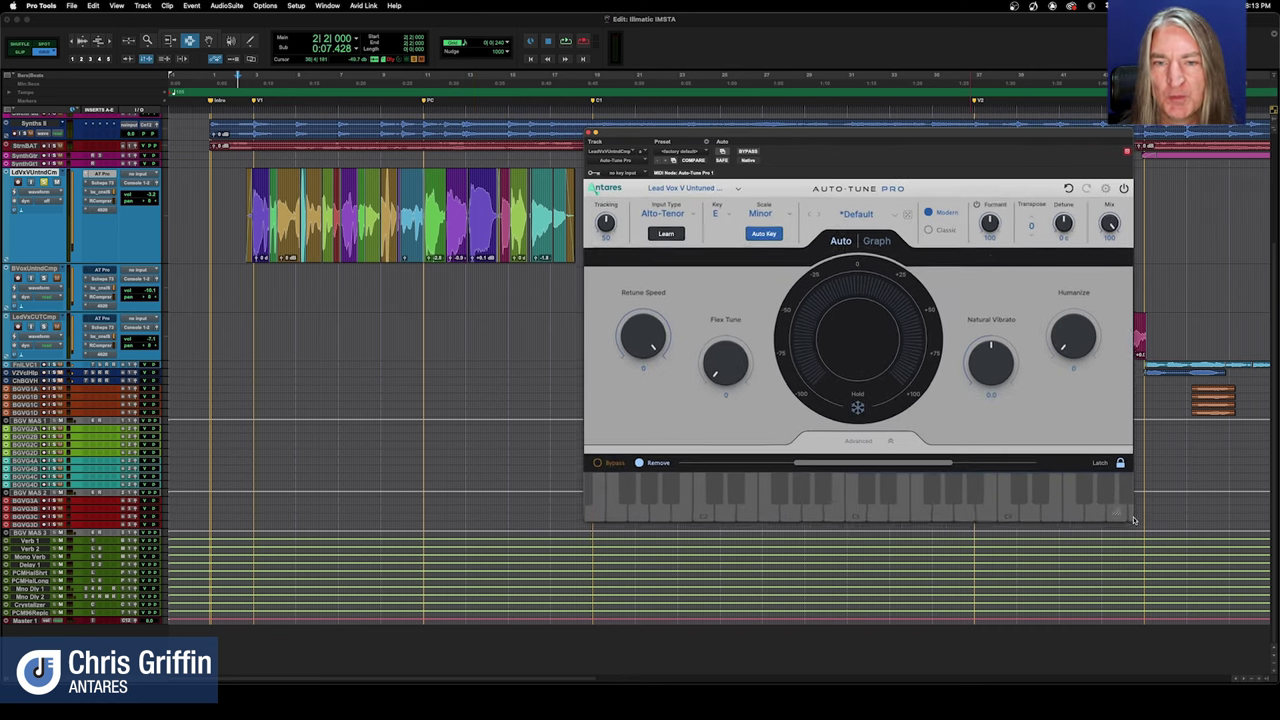
click(930, 229)
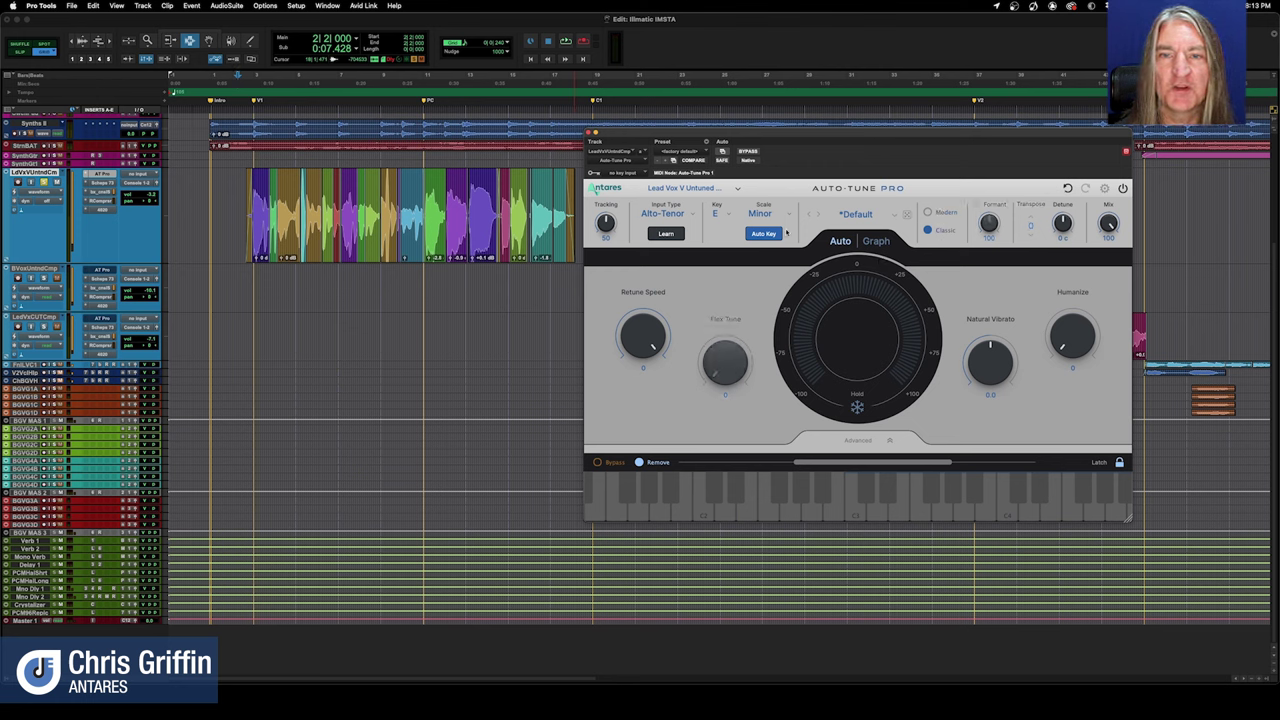
click(869, 242)
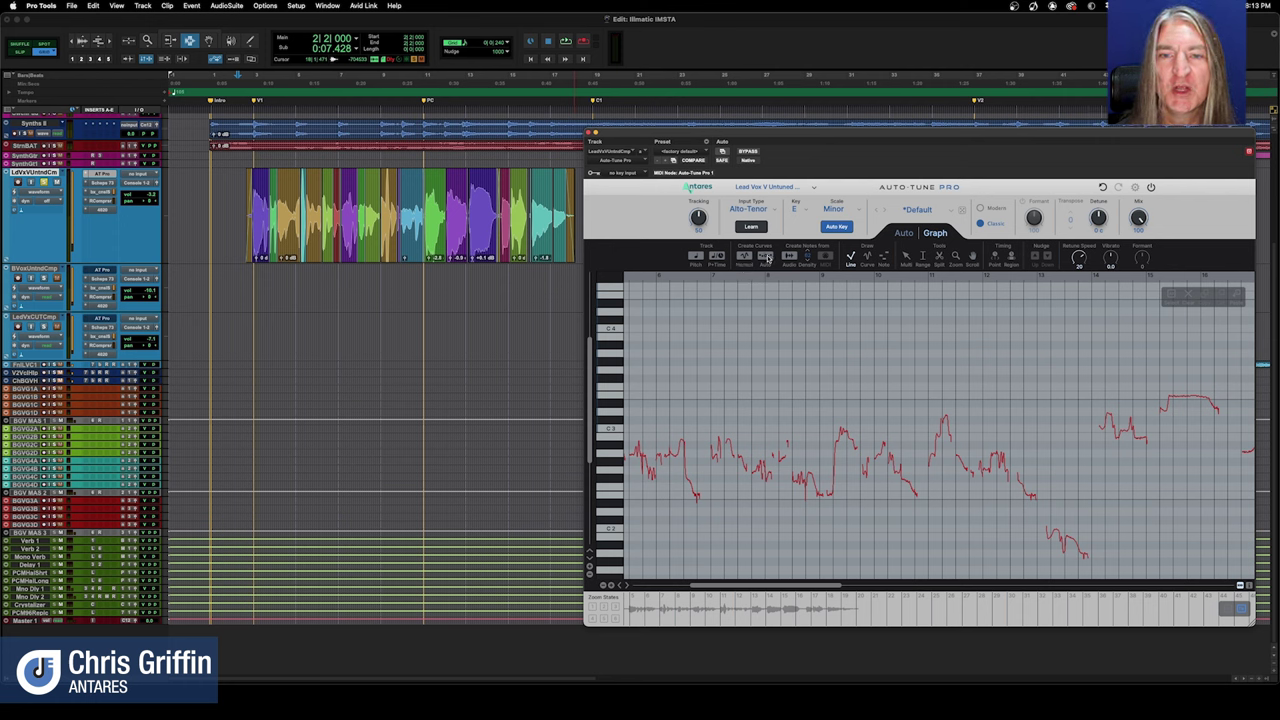
- Create correction curves from Auto and zoom into the phrase near C3 around bars 8–10
click(766, 258)
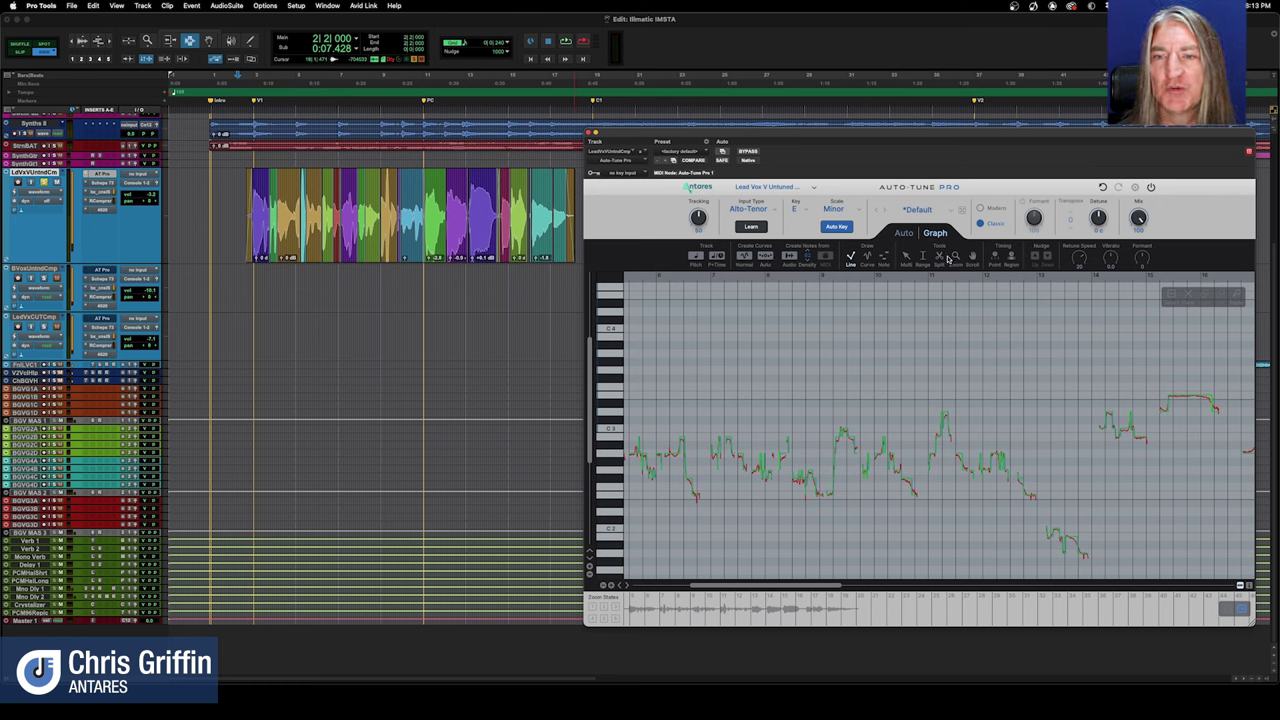
click(955, 257)
drag(833, 482, 928, 520)
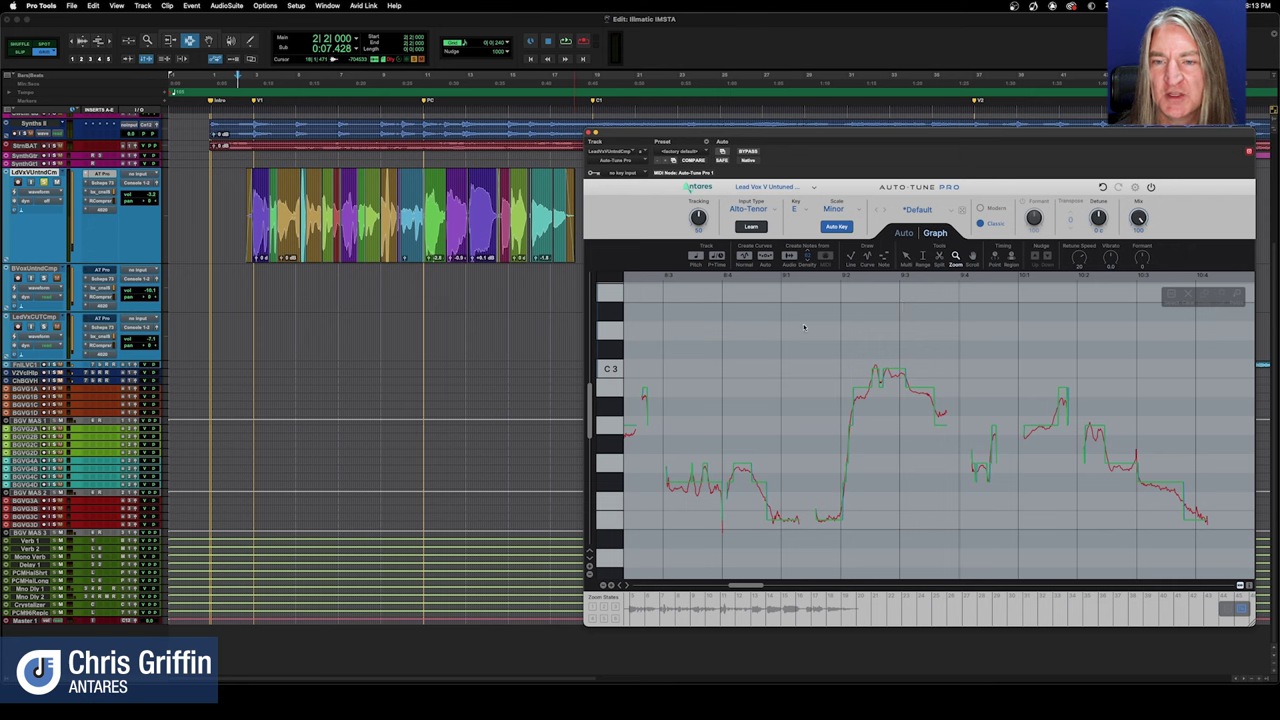
drag(803, 326, 990, 452)
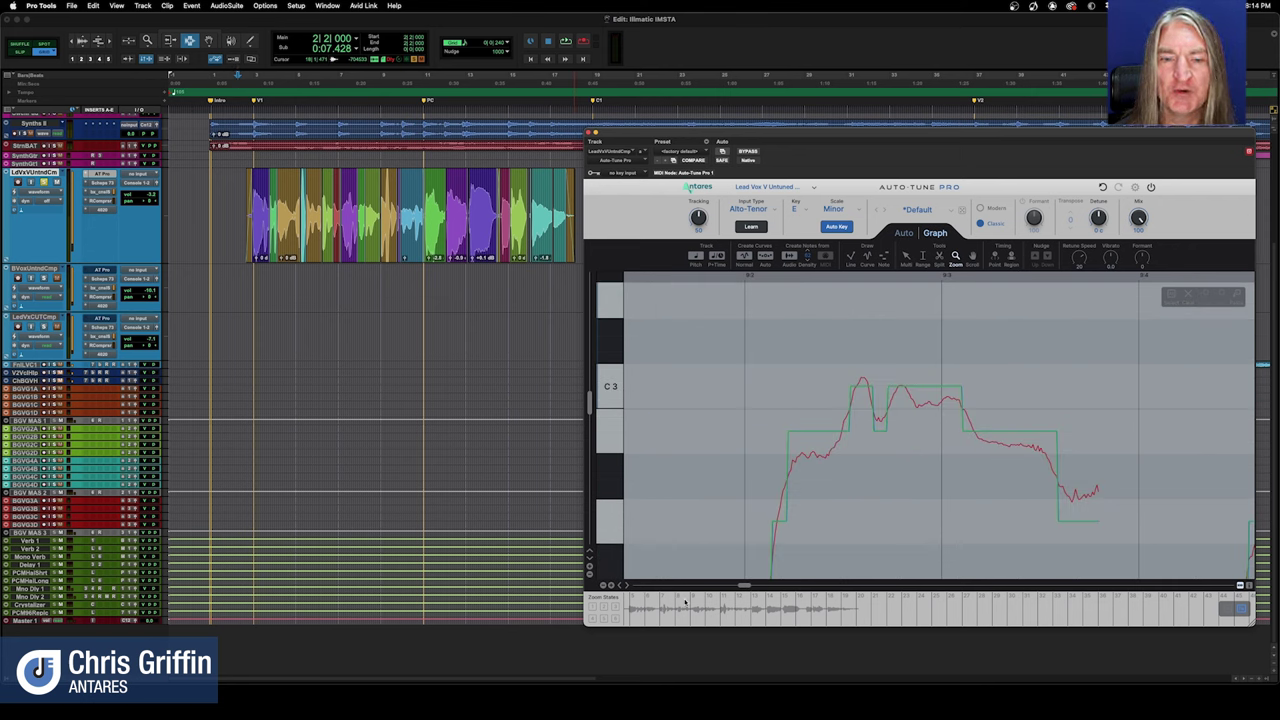
- Audition the corrected phrase twice, enlarging the pitch scale vertically between playbacks
key(space)
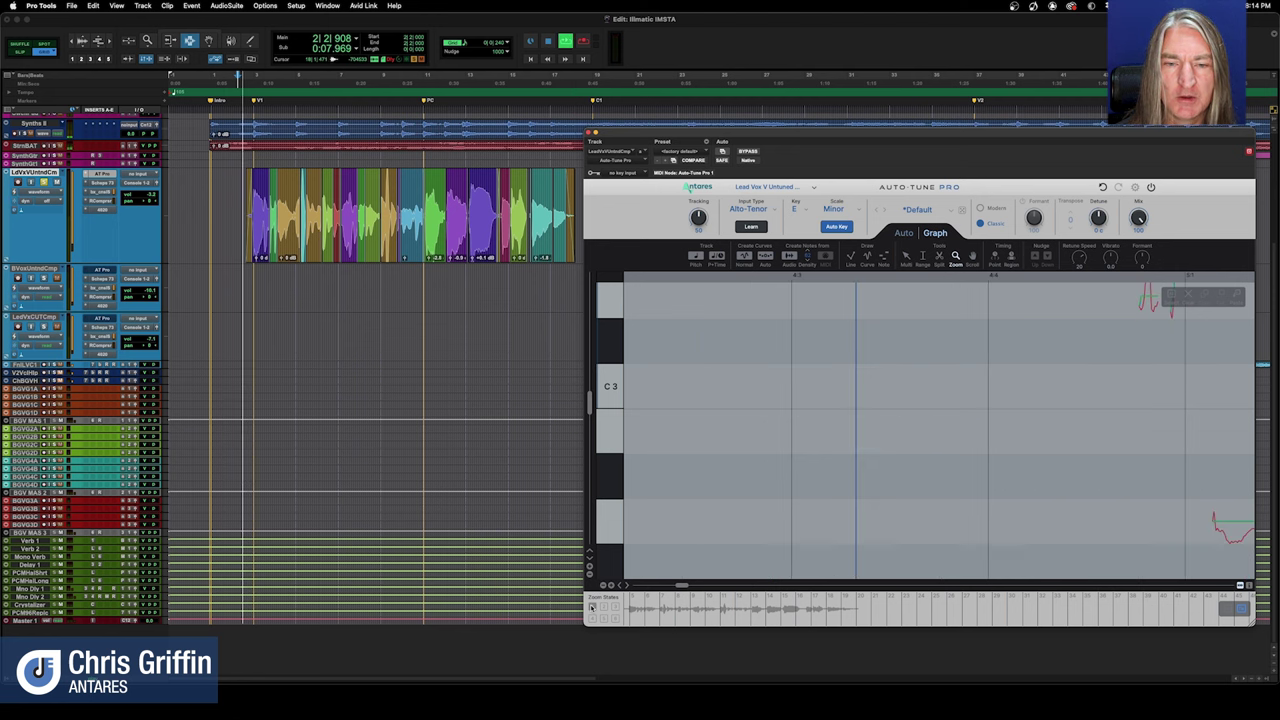
click(613, 609)
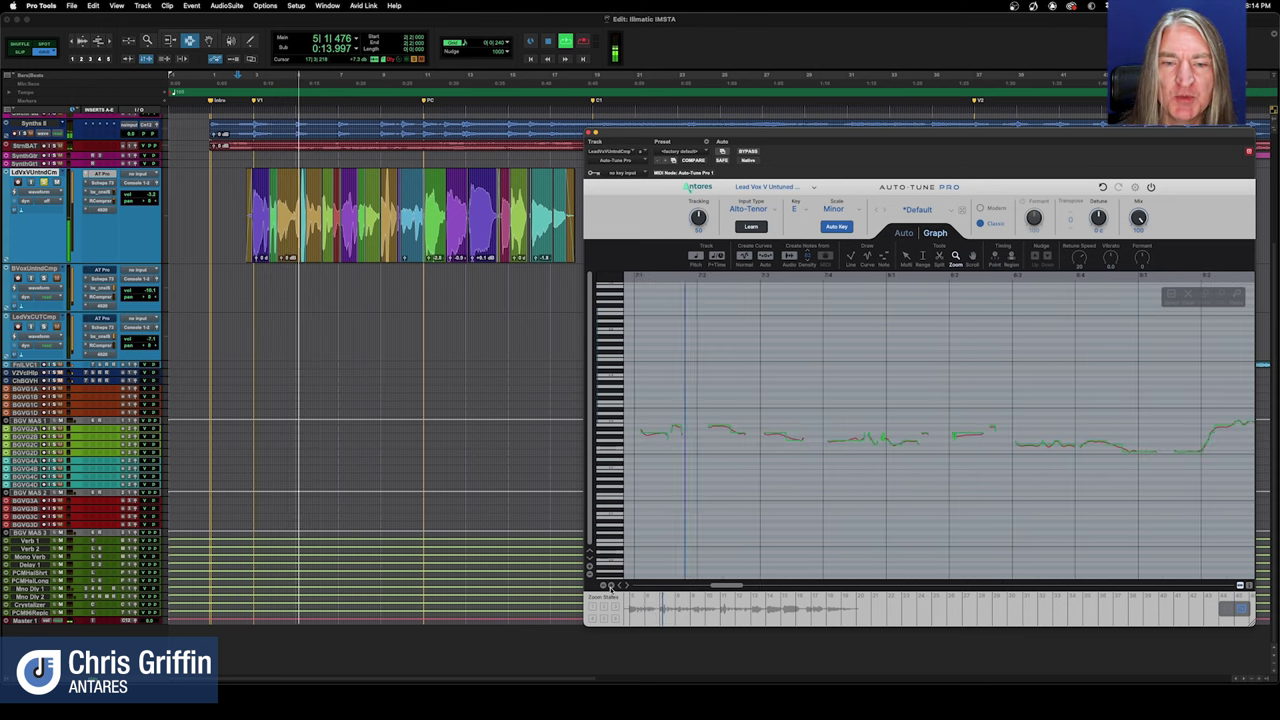
key(space)
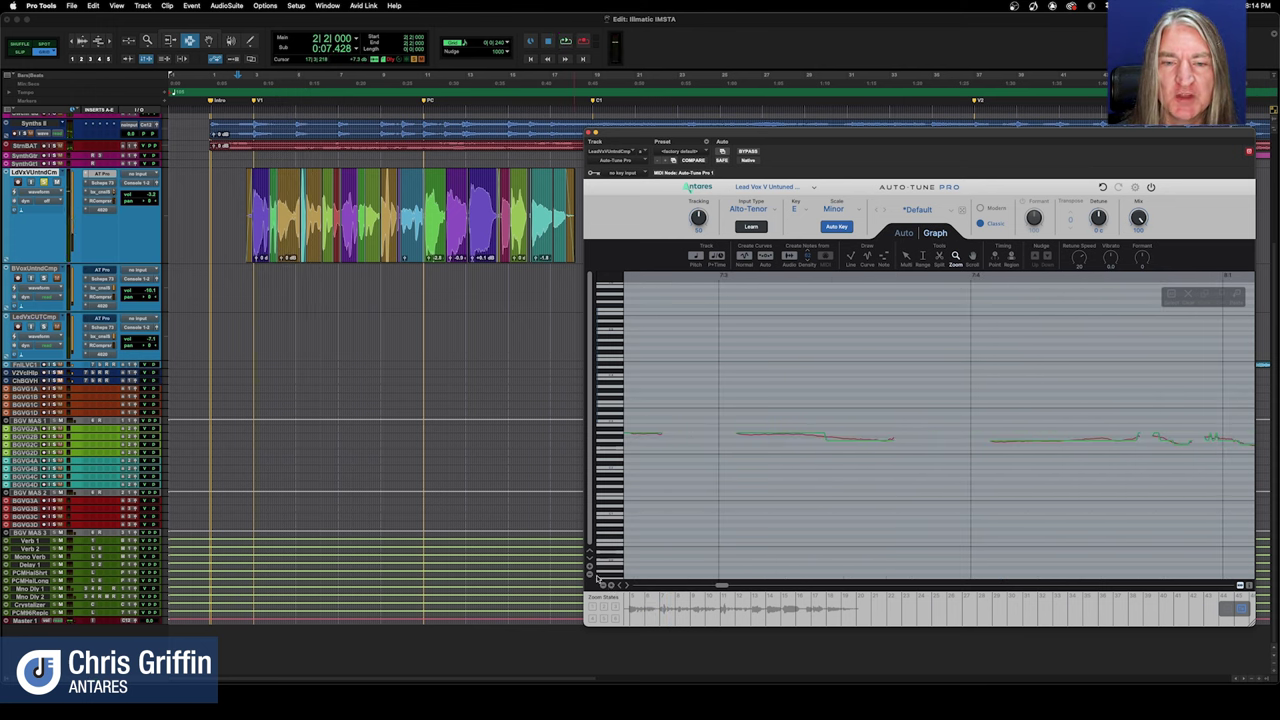
click(589, 568)
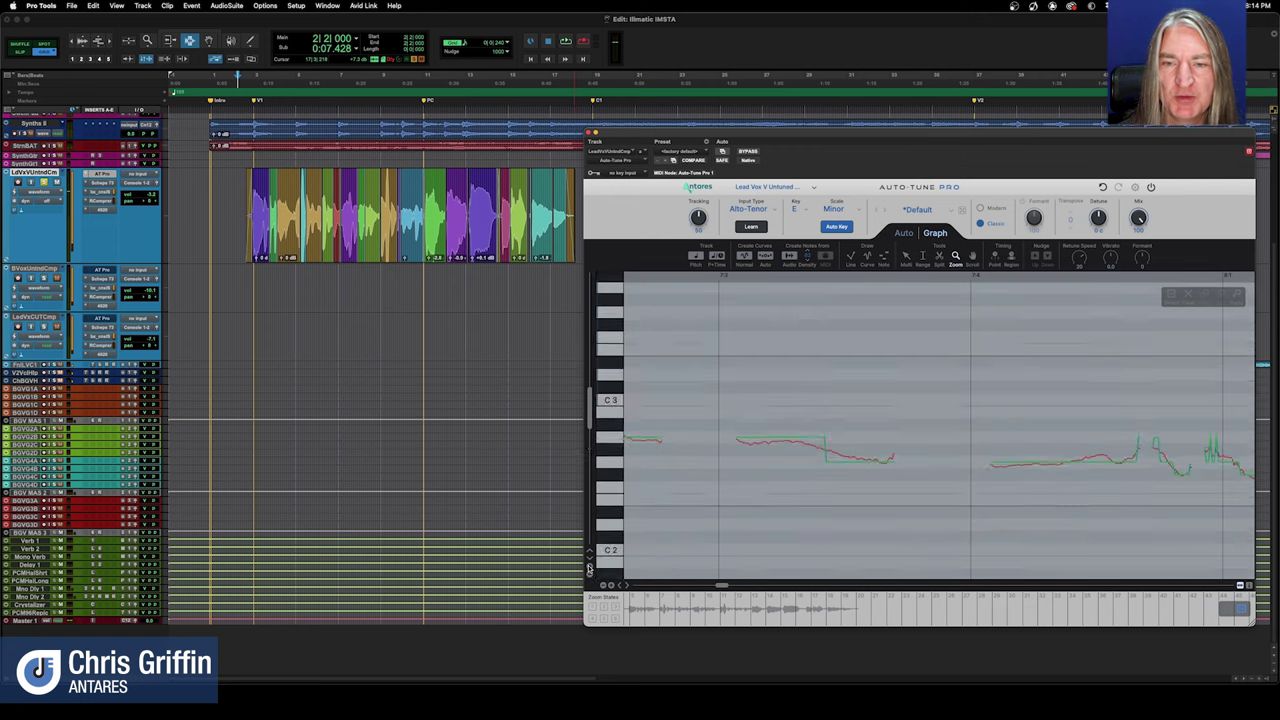
key(space)
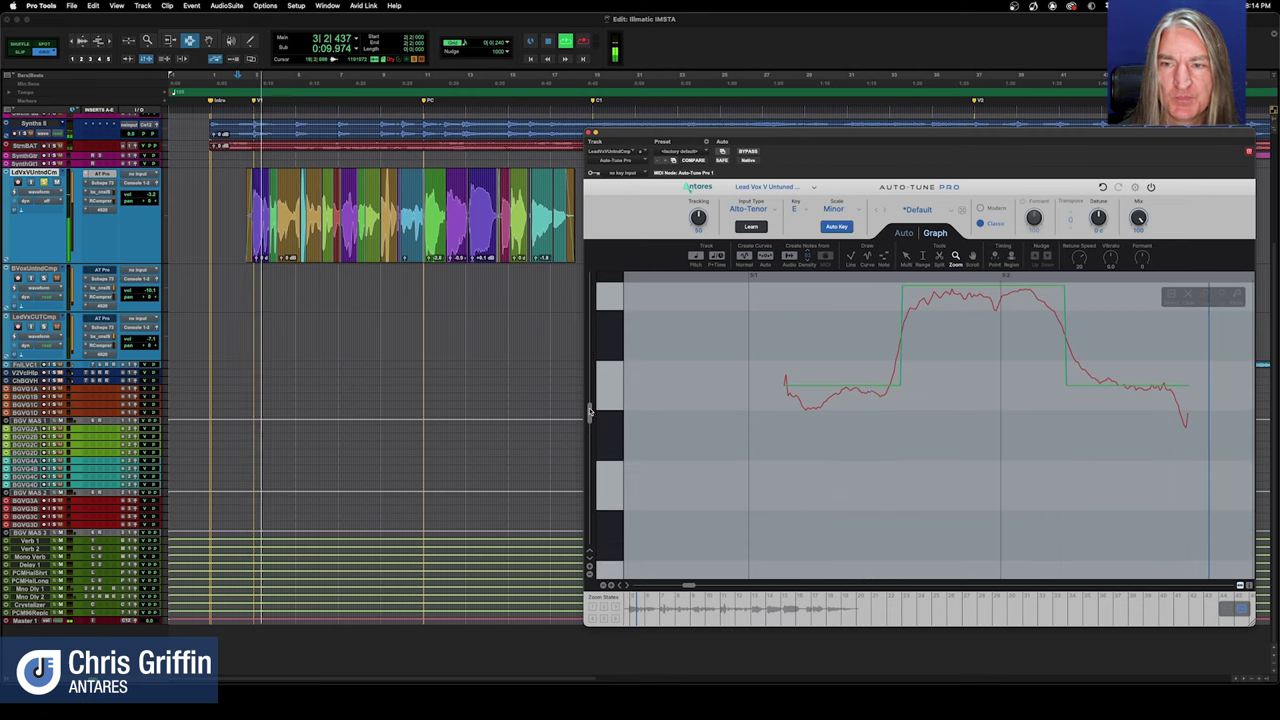
key(space)
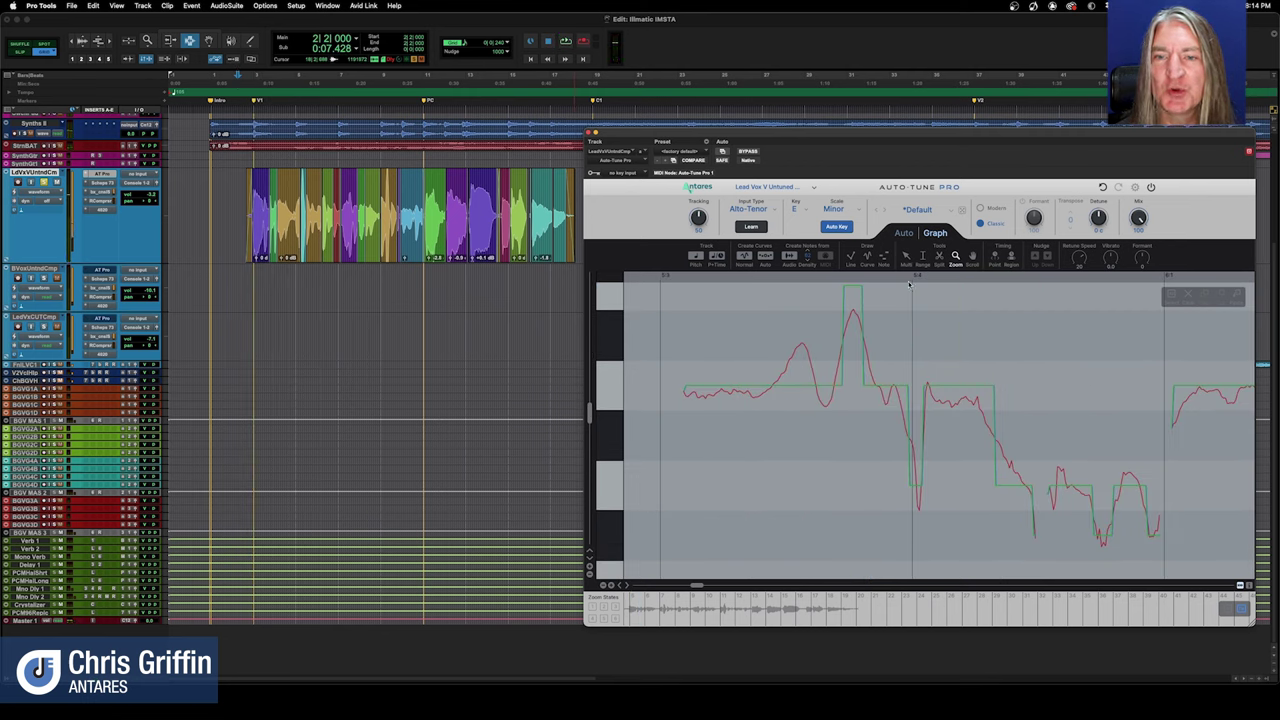
- Flatten the tall pitch spike with a drawn straight line and play the phrase back
click(905, 260)
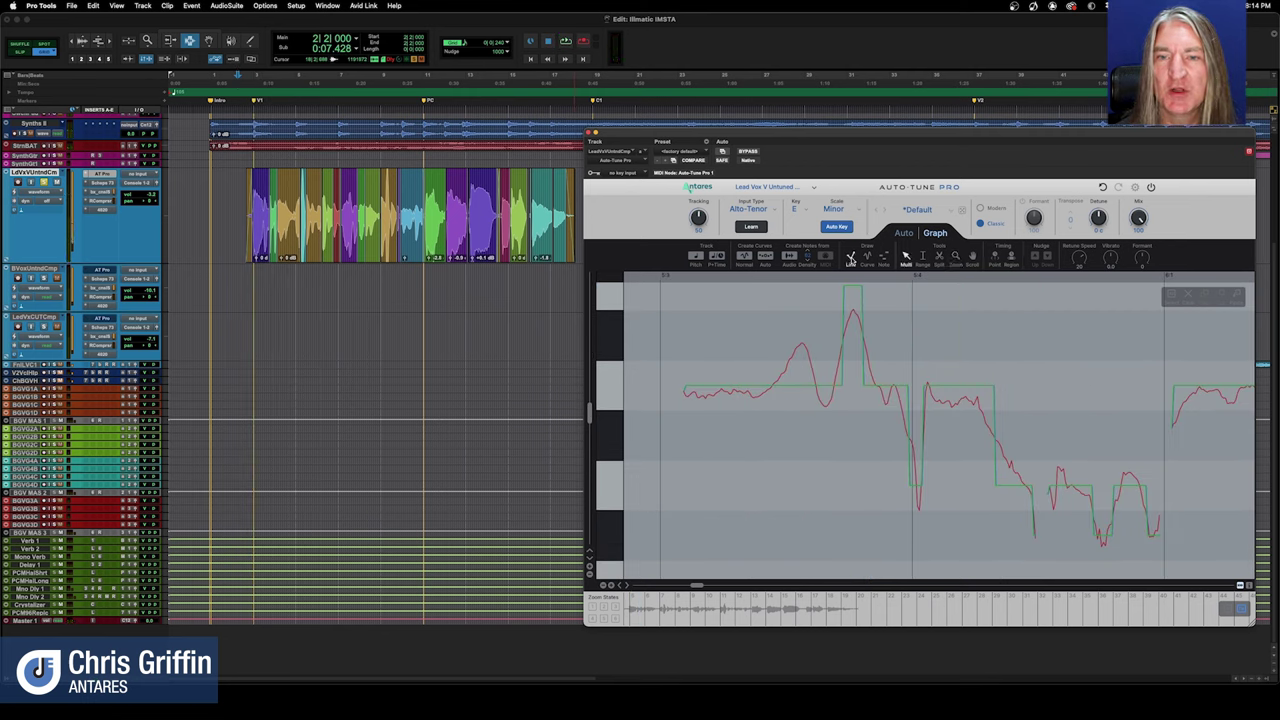
click(851, 259)
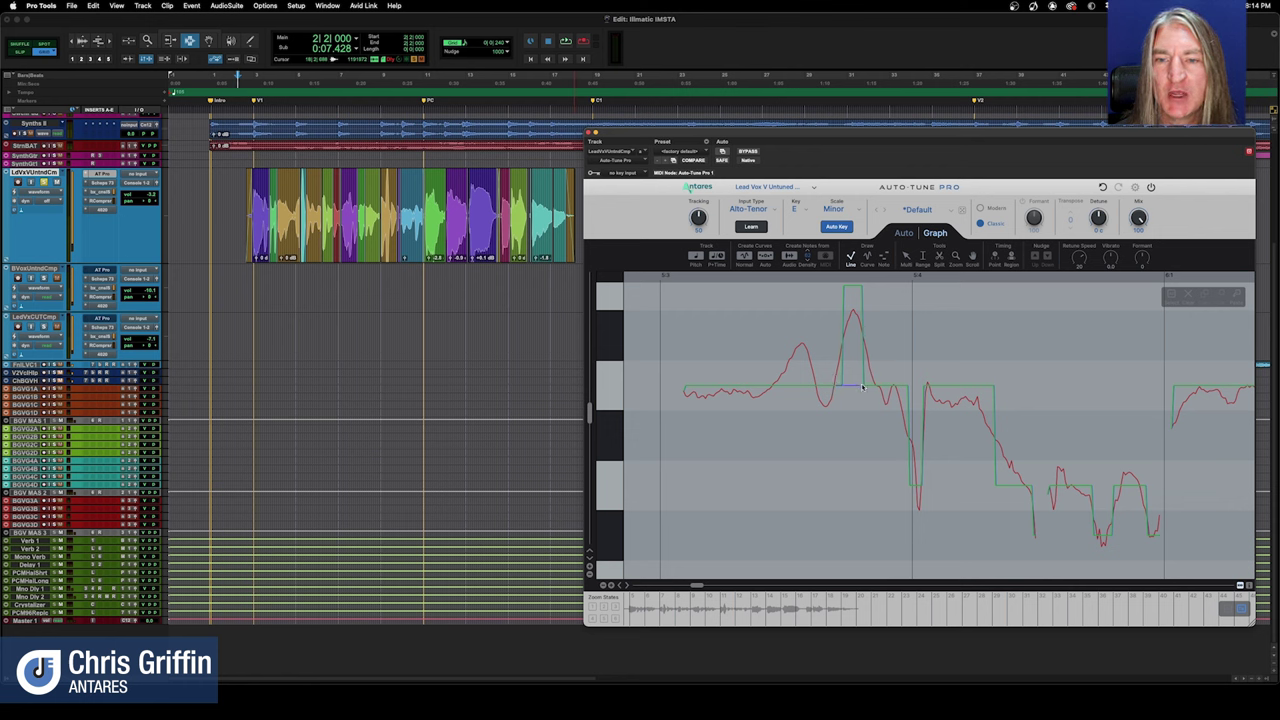
double_click(871, 387)
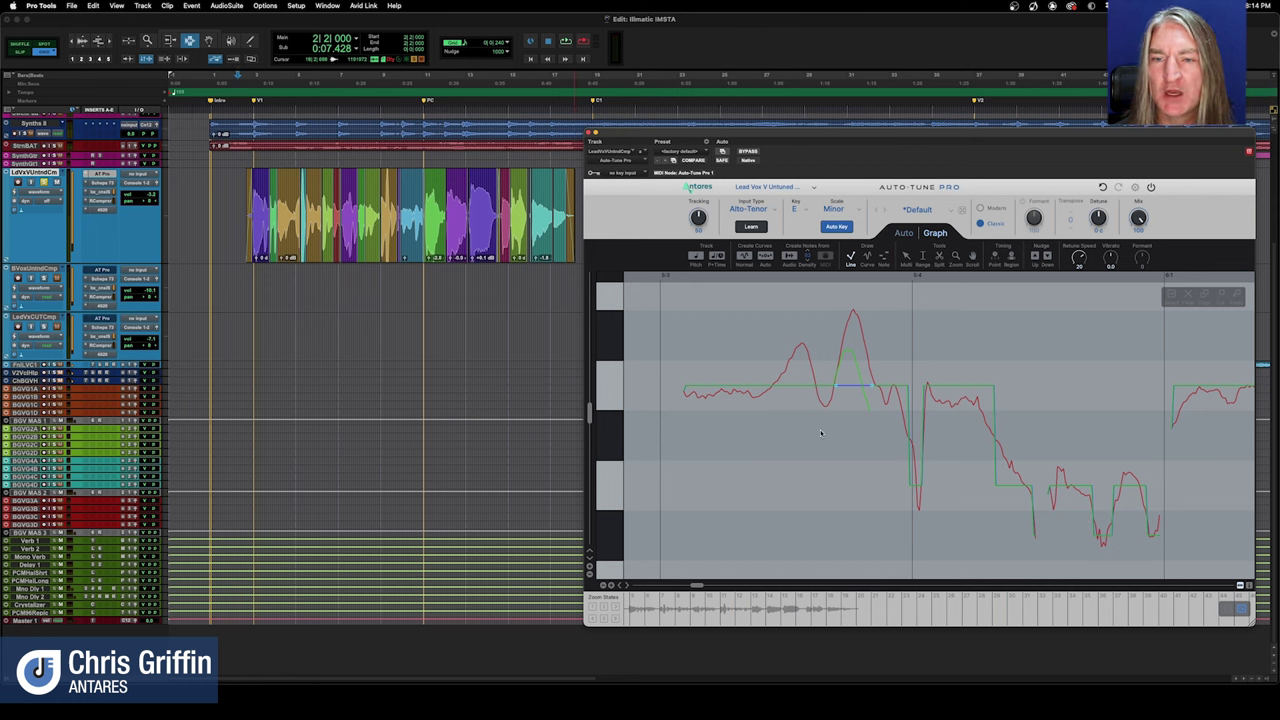
key(space)
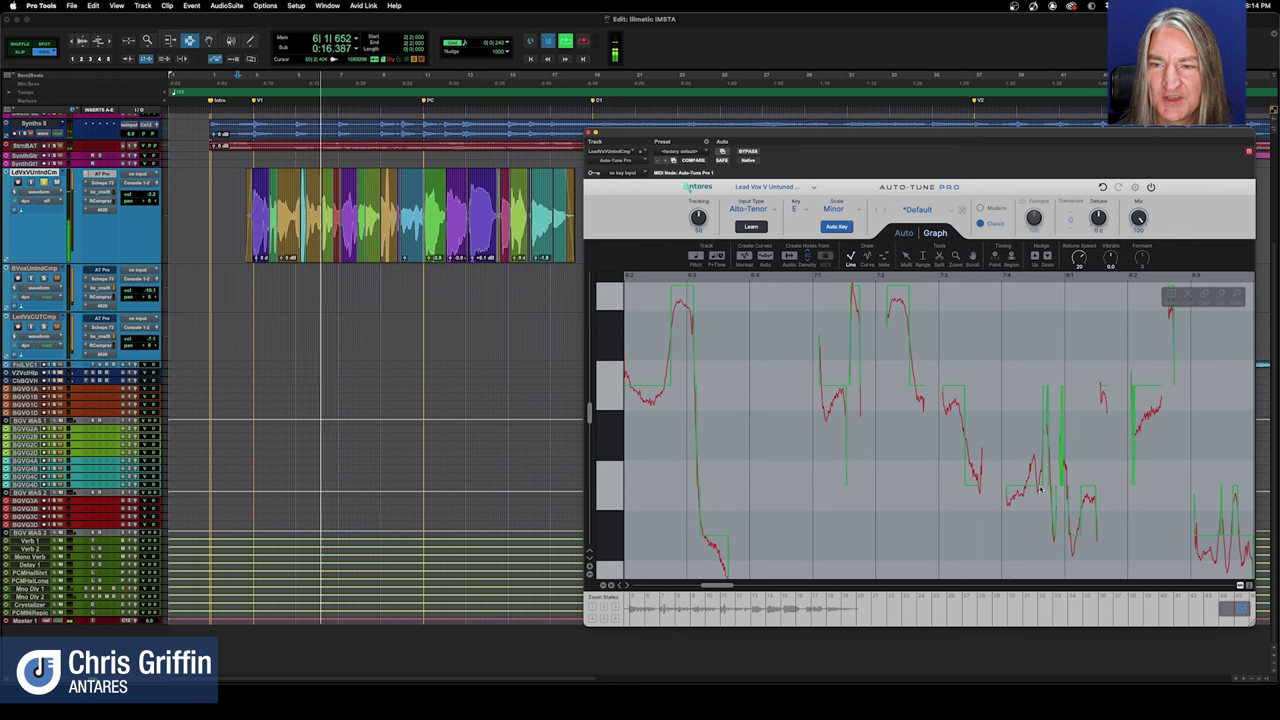
key(space)
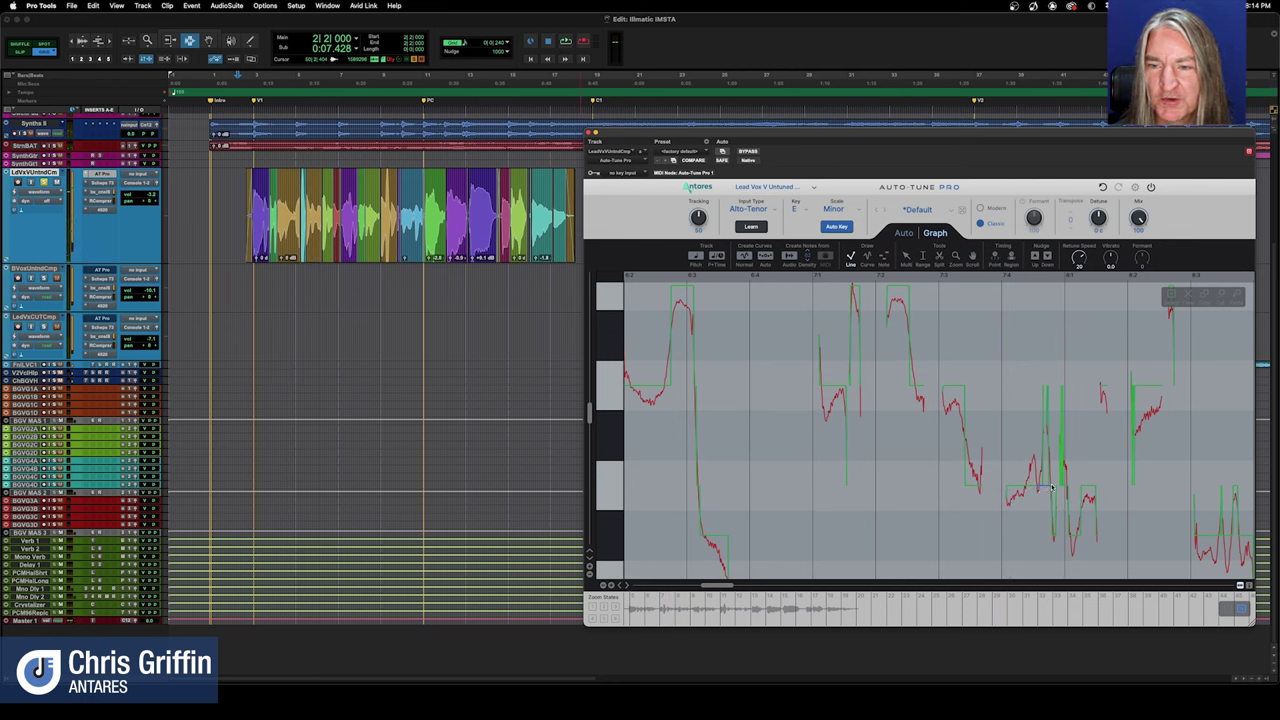
- Redraw the wobbly phrase as one flat line, set Retune Speed to 0, and audition it
drag(1051, 487, 1062, 487)
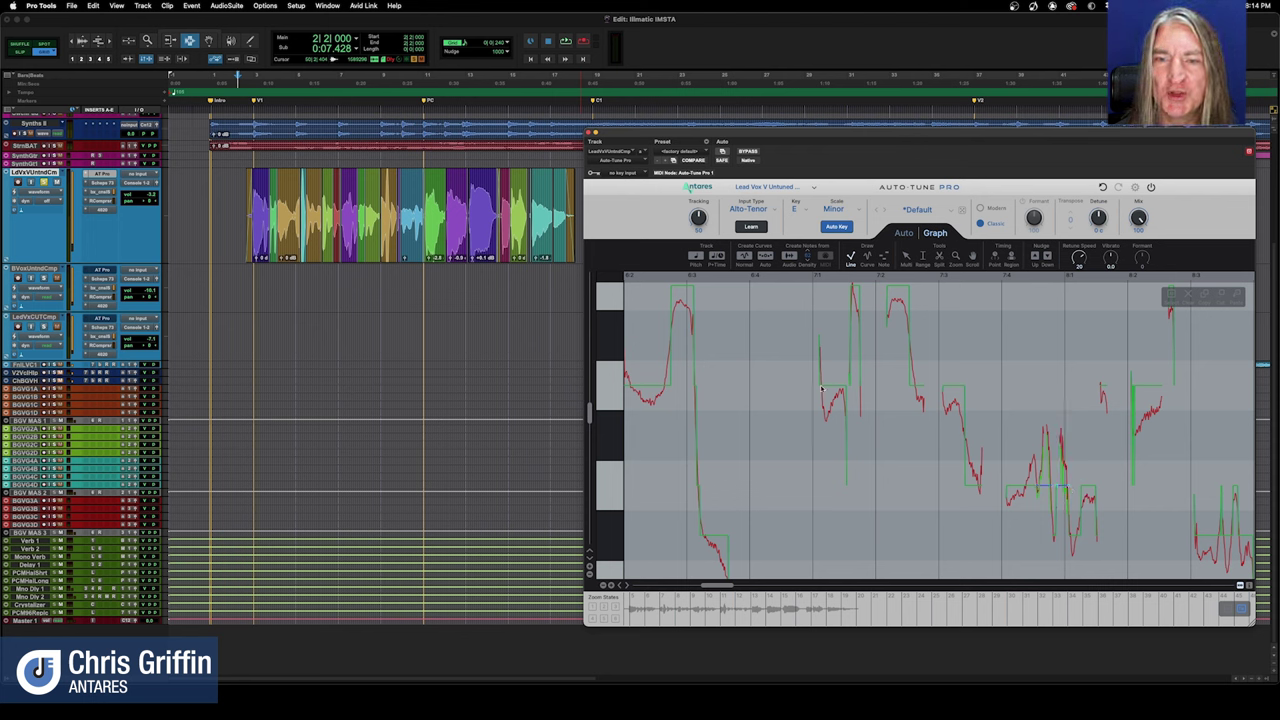
drag(824, 388, 962, 386)
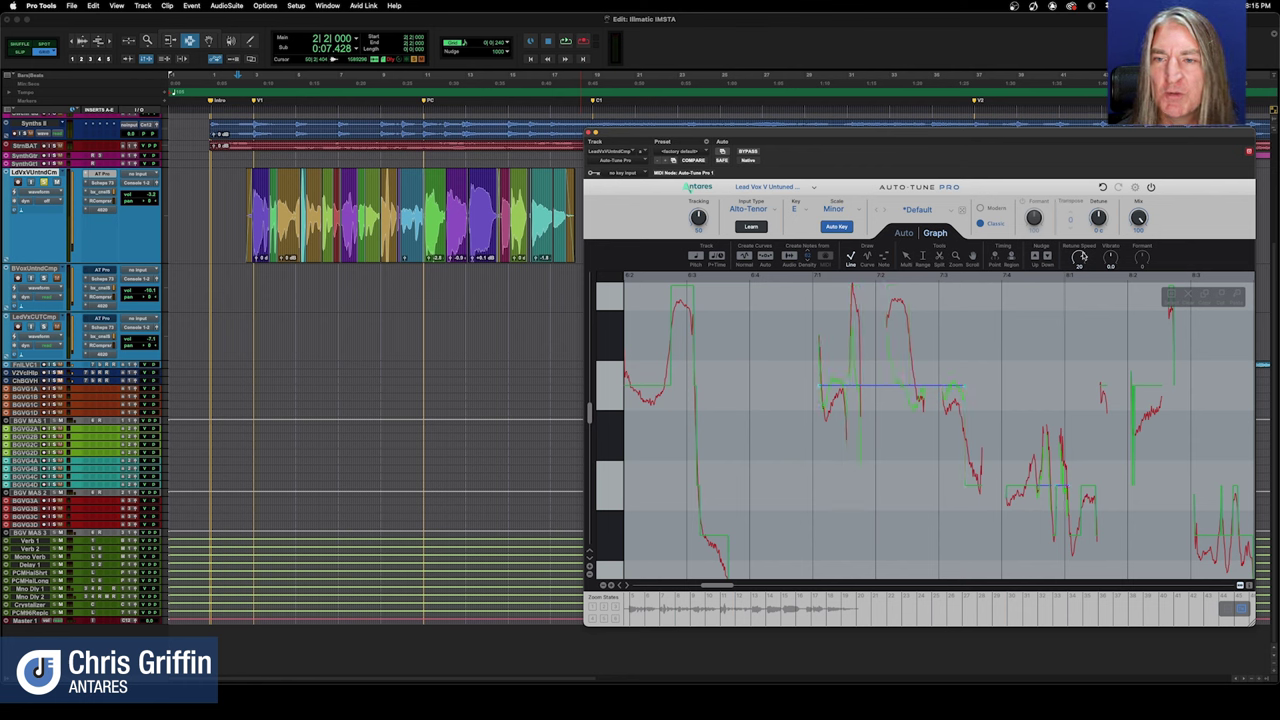
drag(1084, 208, 1082, 196)
key(space)
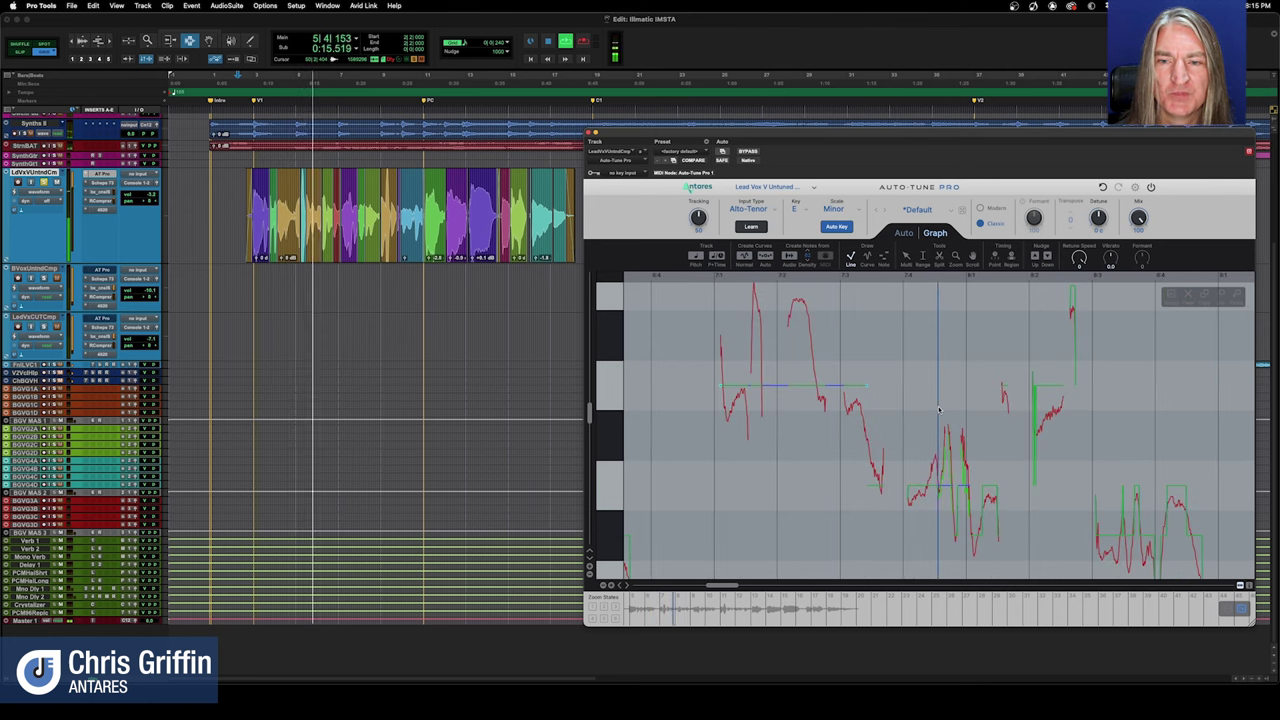
key(space)
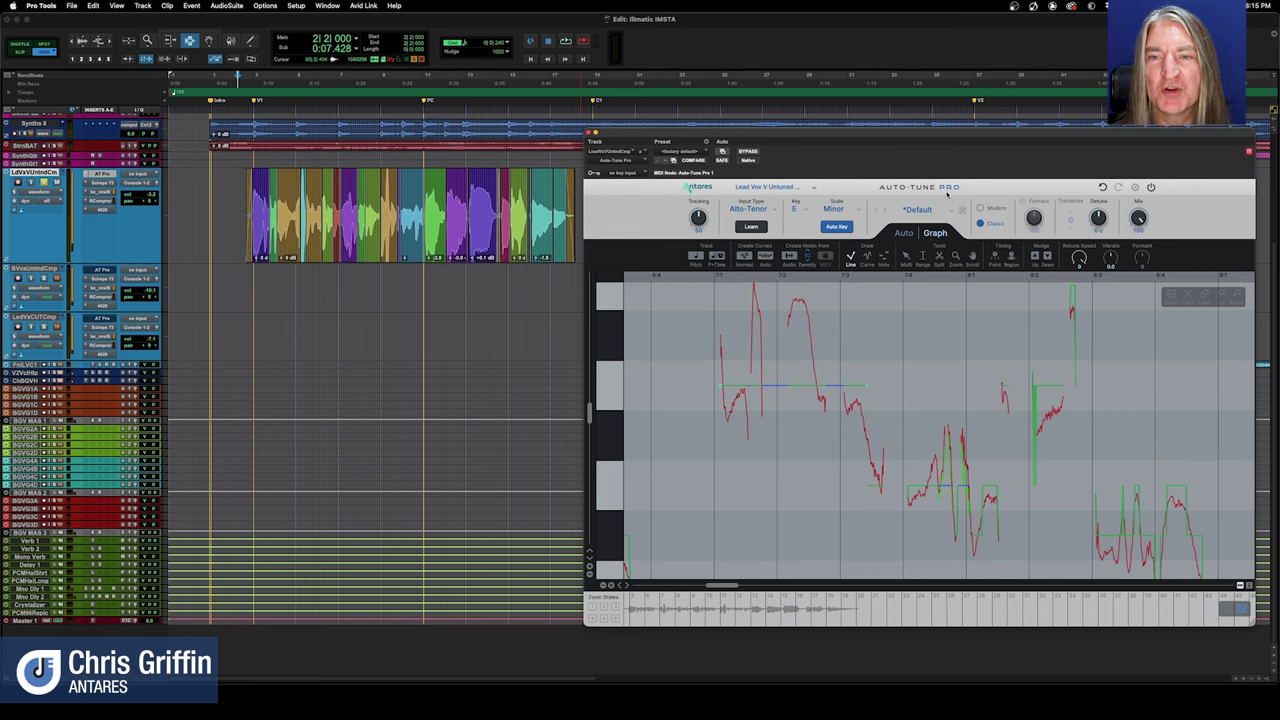
- Set Auto mode to Modern with Flex Tune 13 and Natural Vibrato 2.8, then return to Graph
click(906, 236)
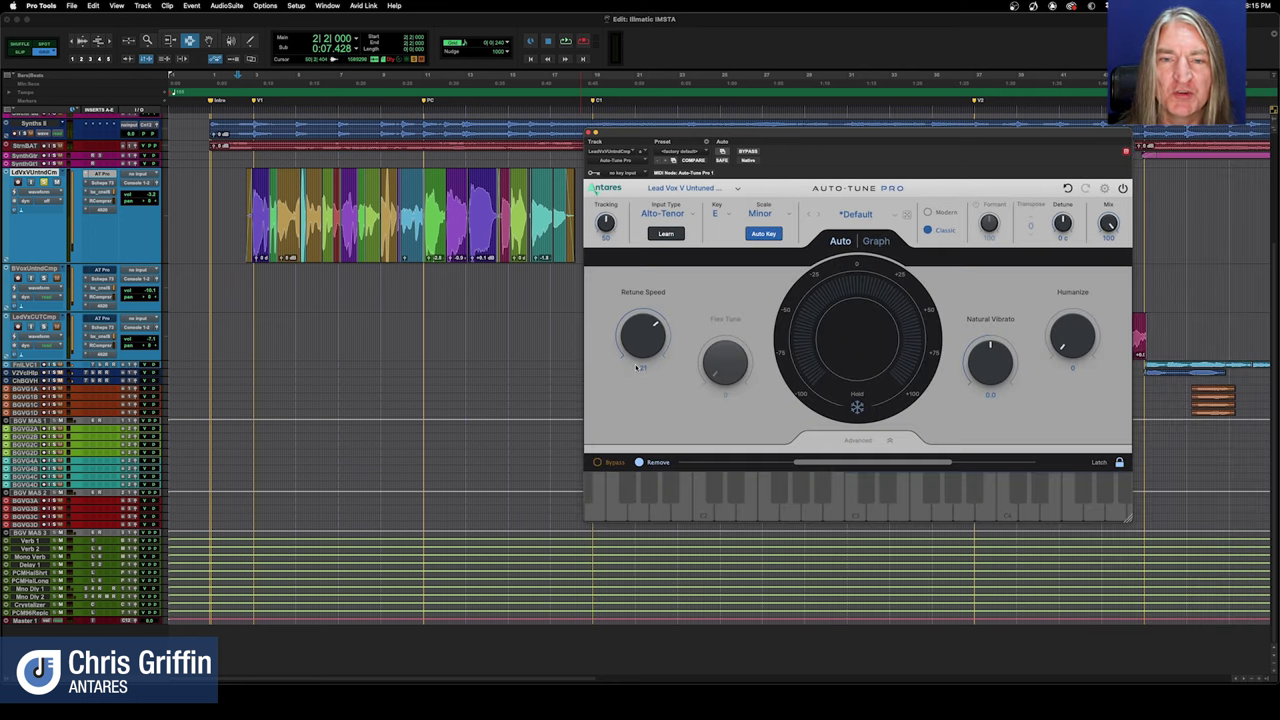
click(936, 214)
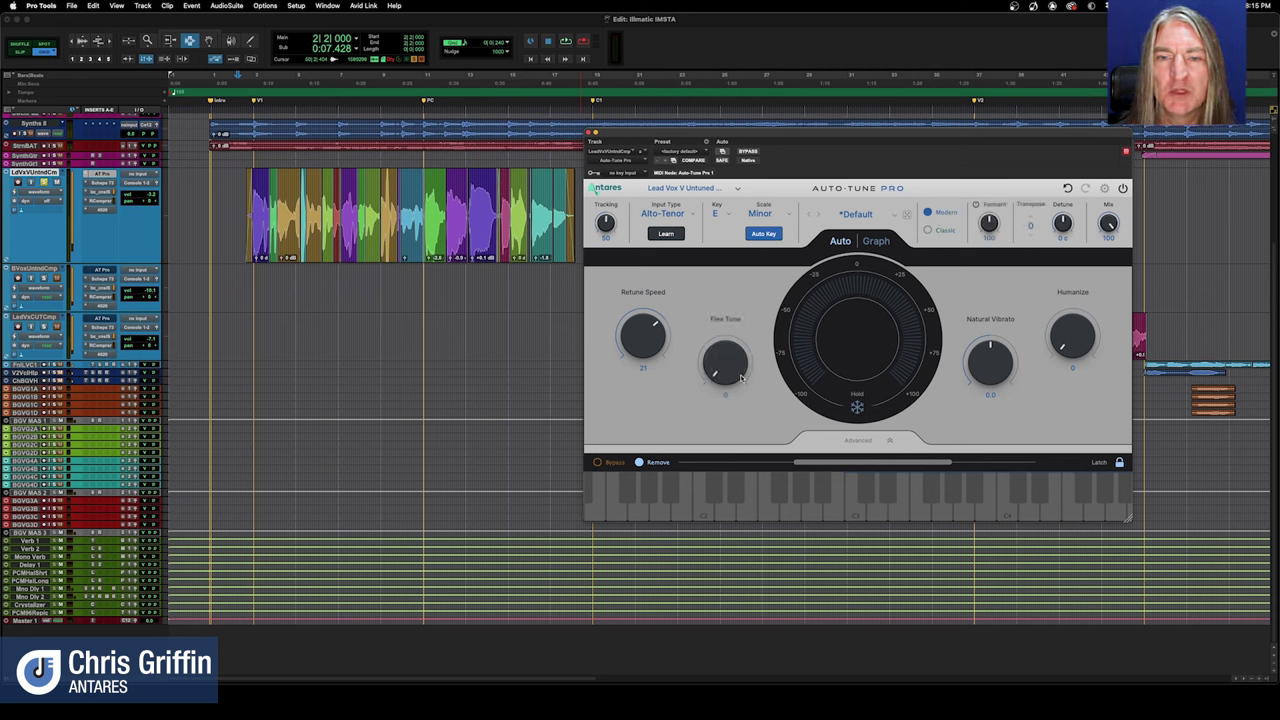
drag(741, 377, 733, 355)
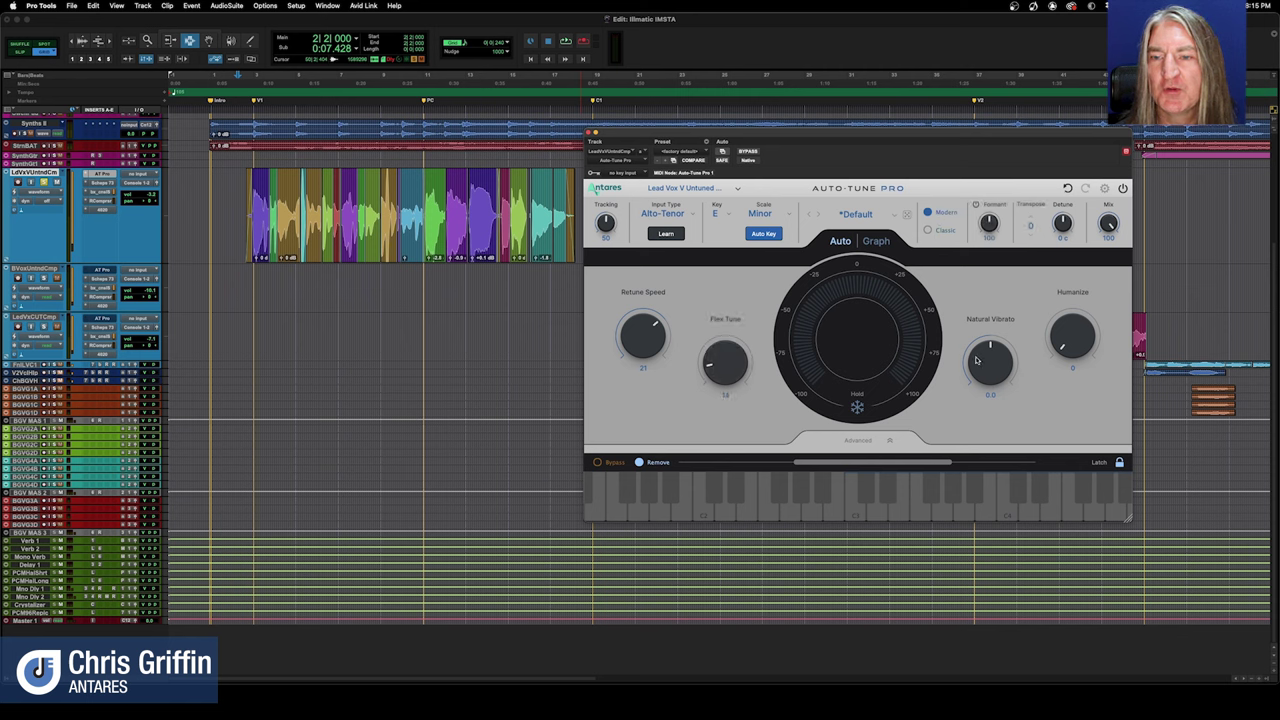
drag(977, 360, 995, 346)
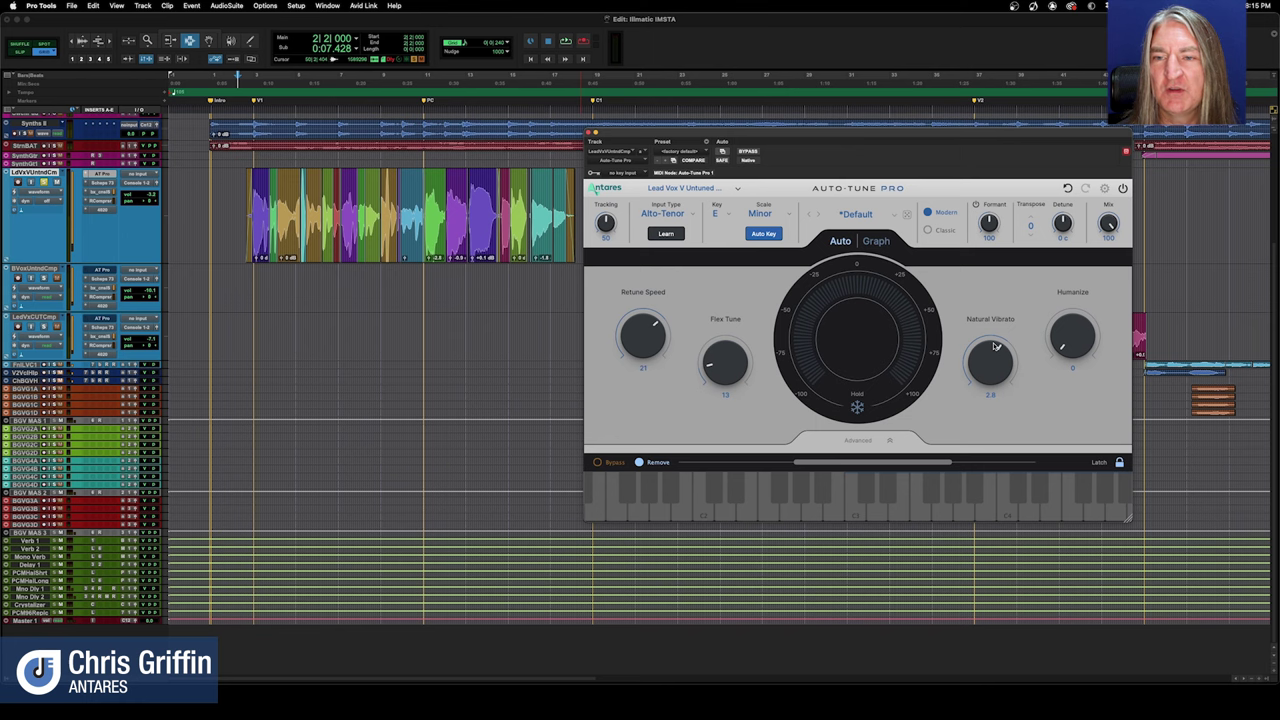
click(877, 241)
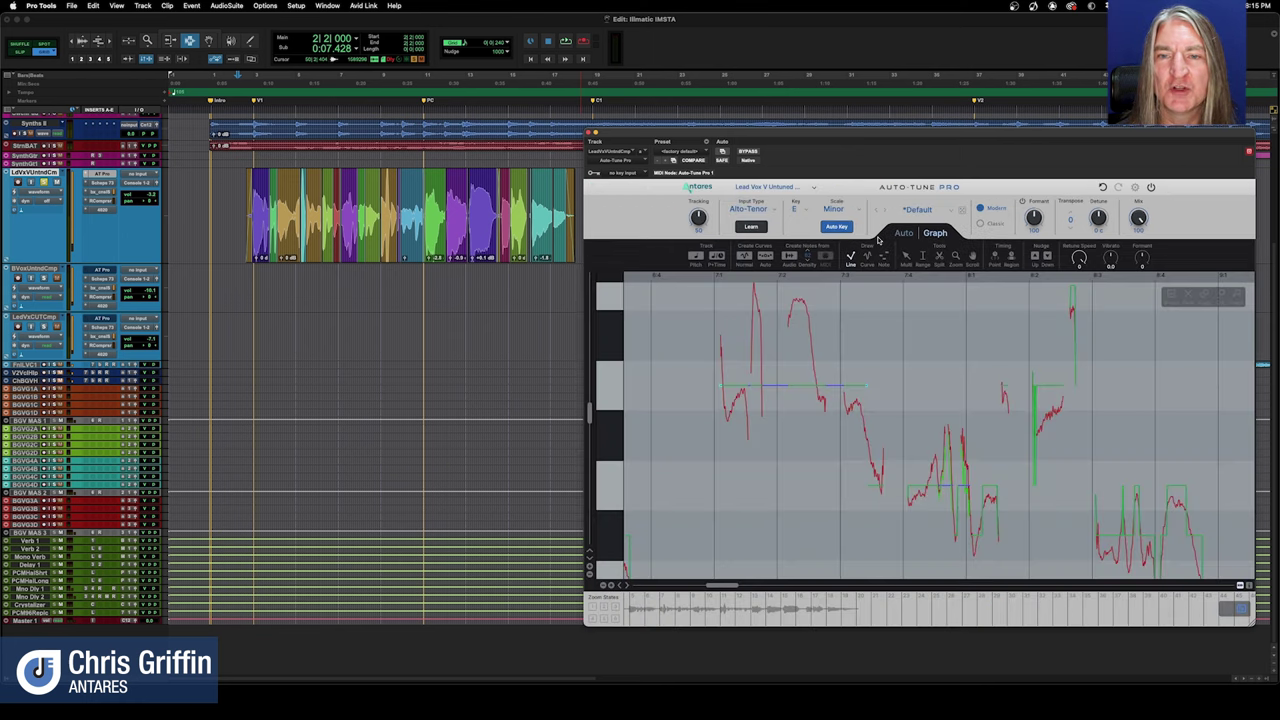
- Create curves from Auto, select them all, and nudge them up and down back to original pitch
click(766, 257)
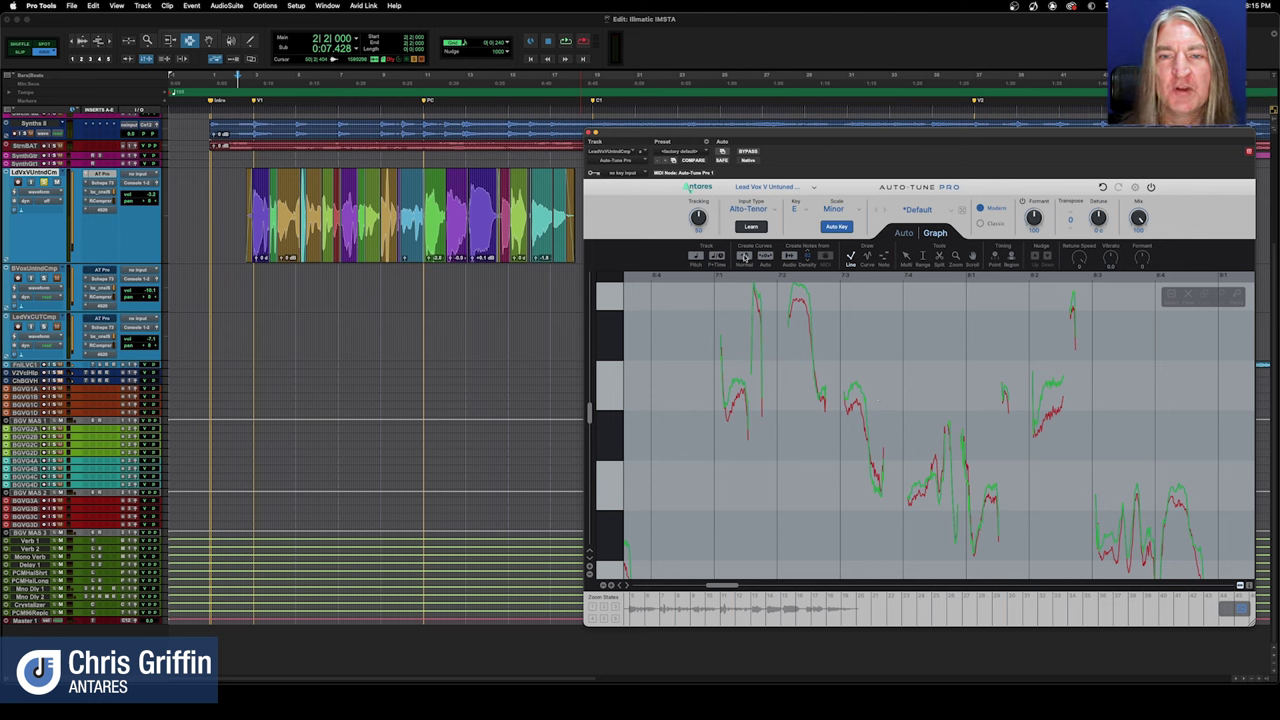
click(744, 257)
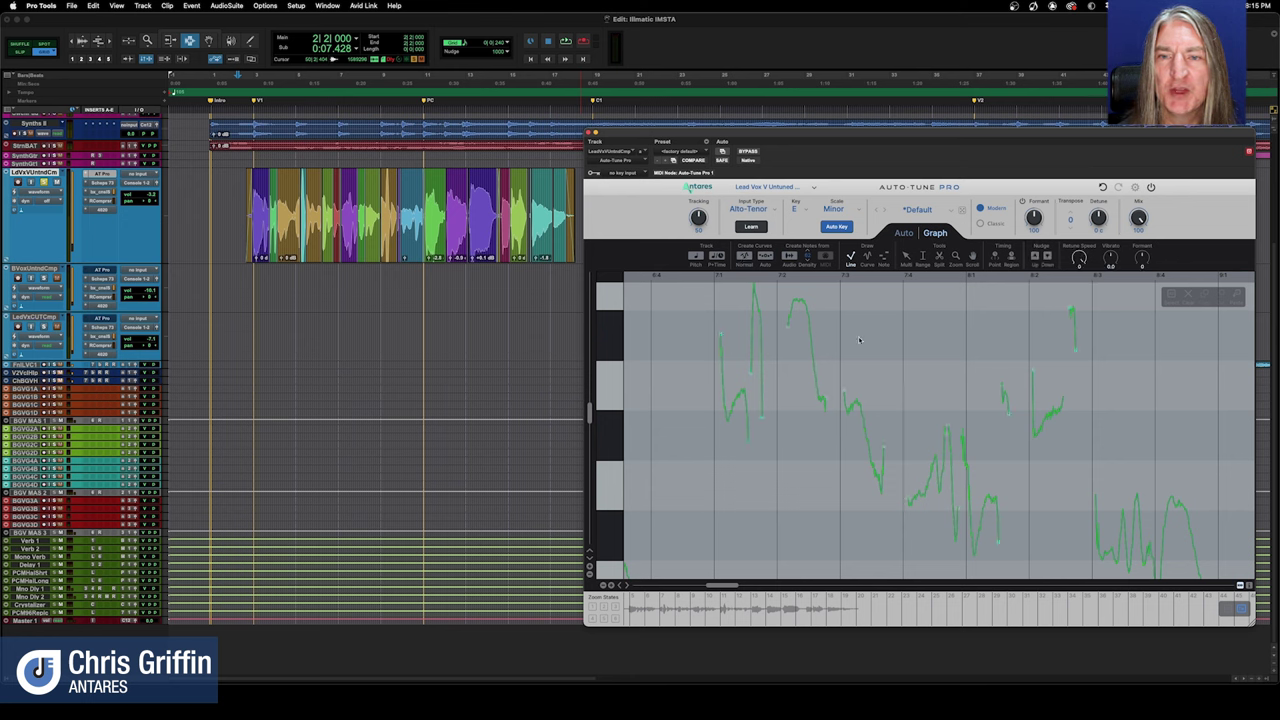
key(super+a)
click(906, 256)
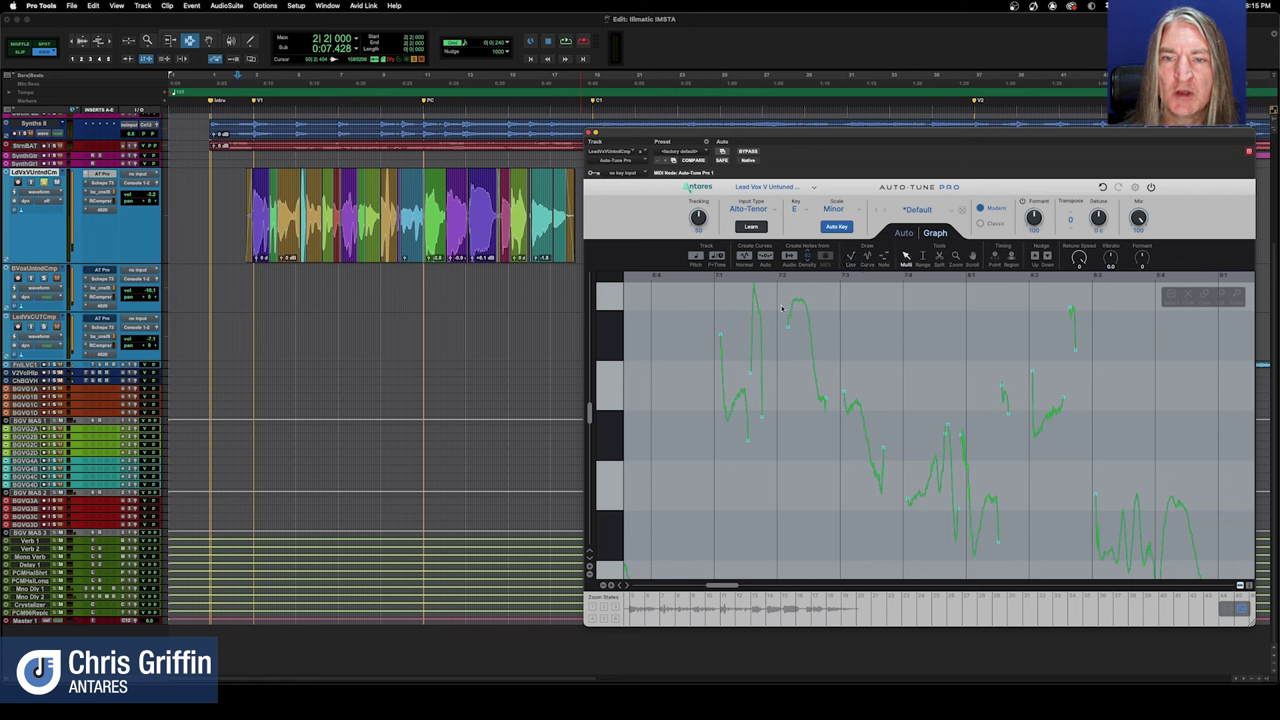
key(Down)
key(Down)
key(Down)
key(Down)
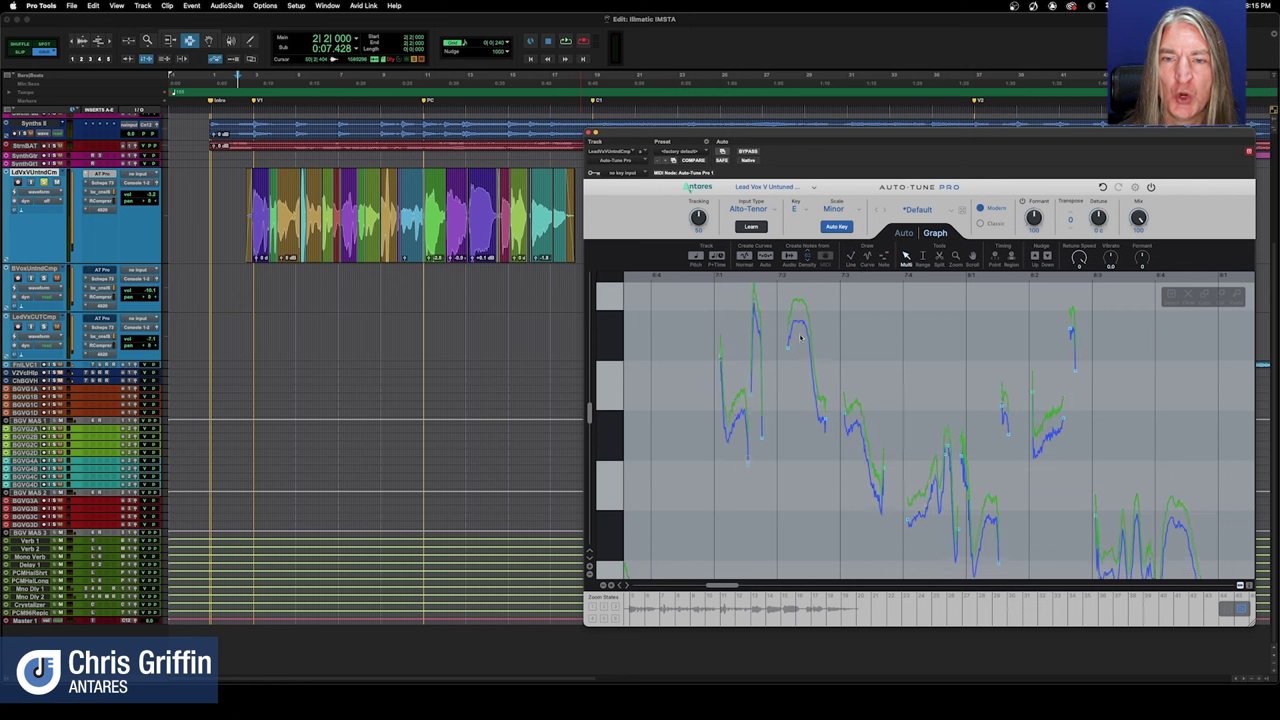
key(Up)
key(Up)
key(Up)
key(Up)
key(Up)
key(Up)
key(Up)
key(Up)
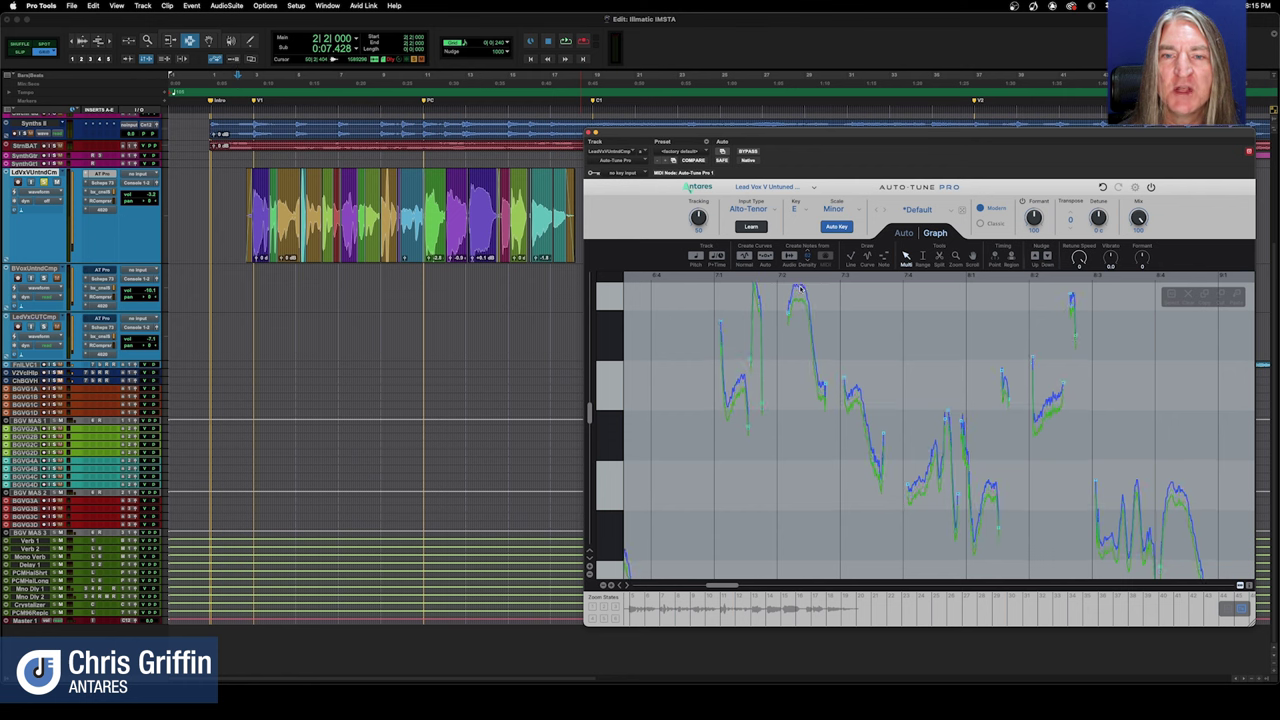
key(Down)
key(Down)
key(Down)
key(Down)
scroll(805, 276, up, 1)
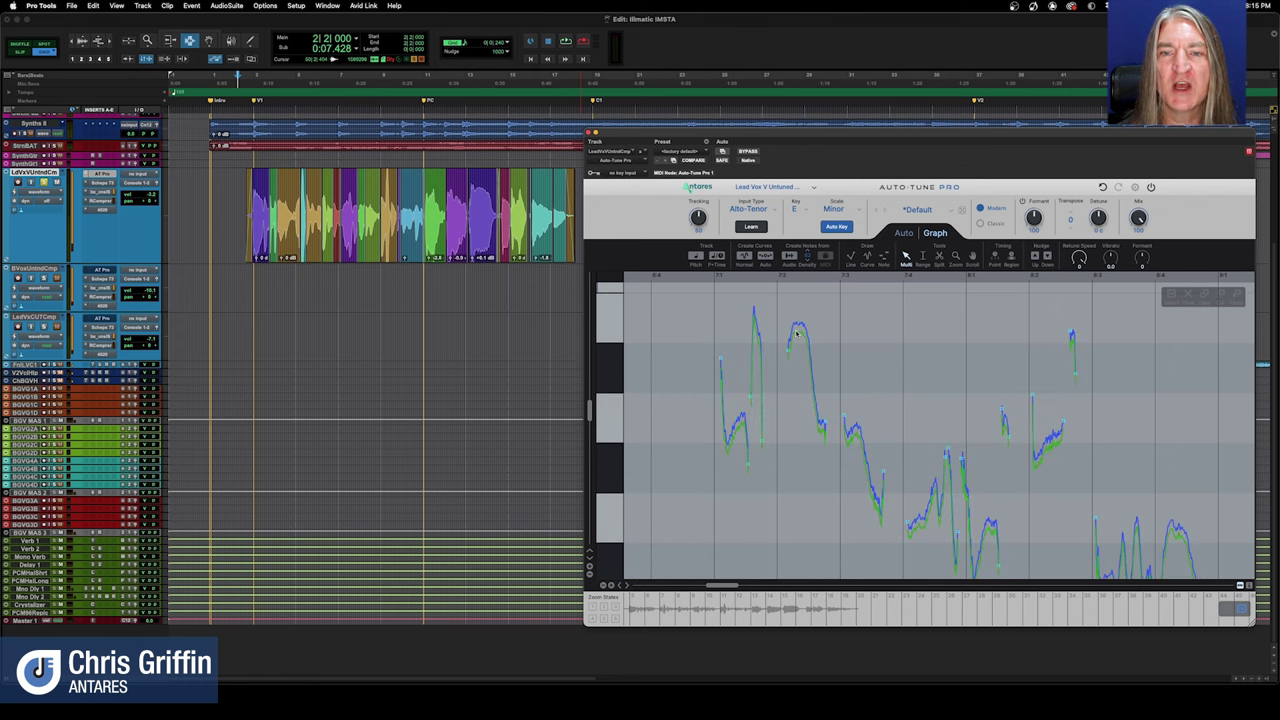
key(Up)
key(Up)
key(Up)
key(Down)
key(Down)
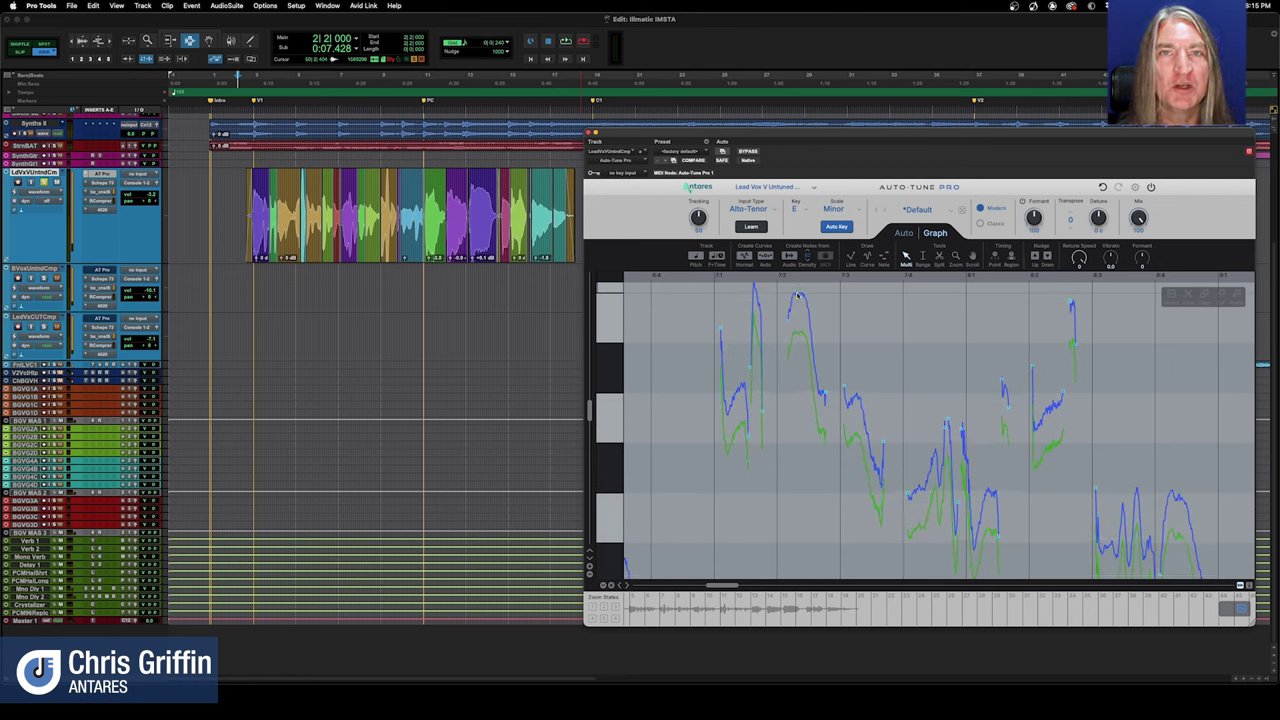
drag(798, 297, 801, 336)
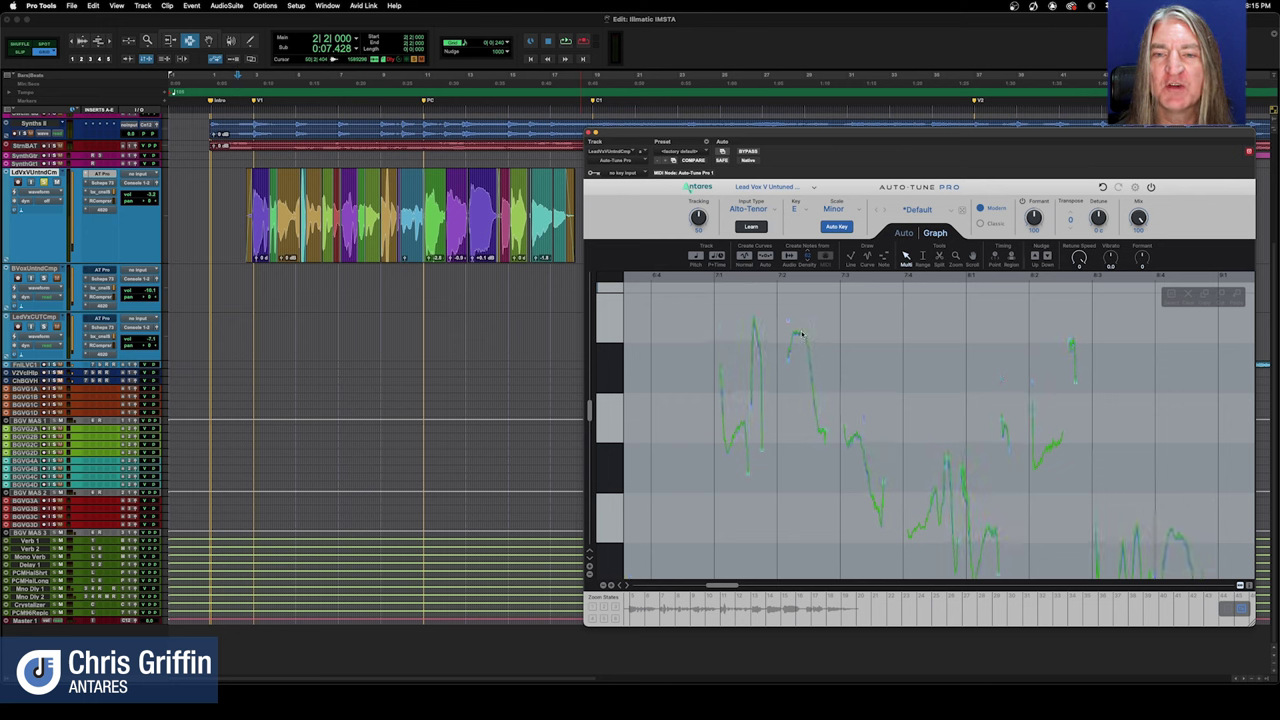
- Drag the opening phrase's curve upward to raise it in pitch
click(820, 331)
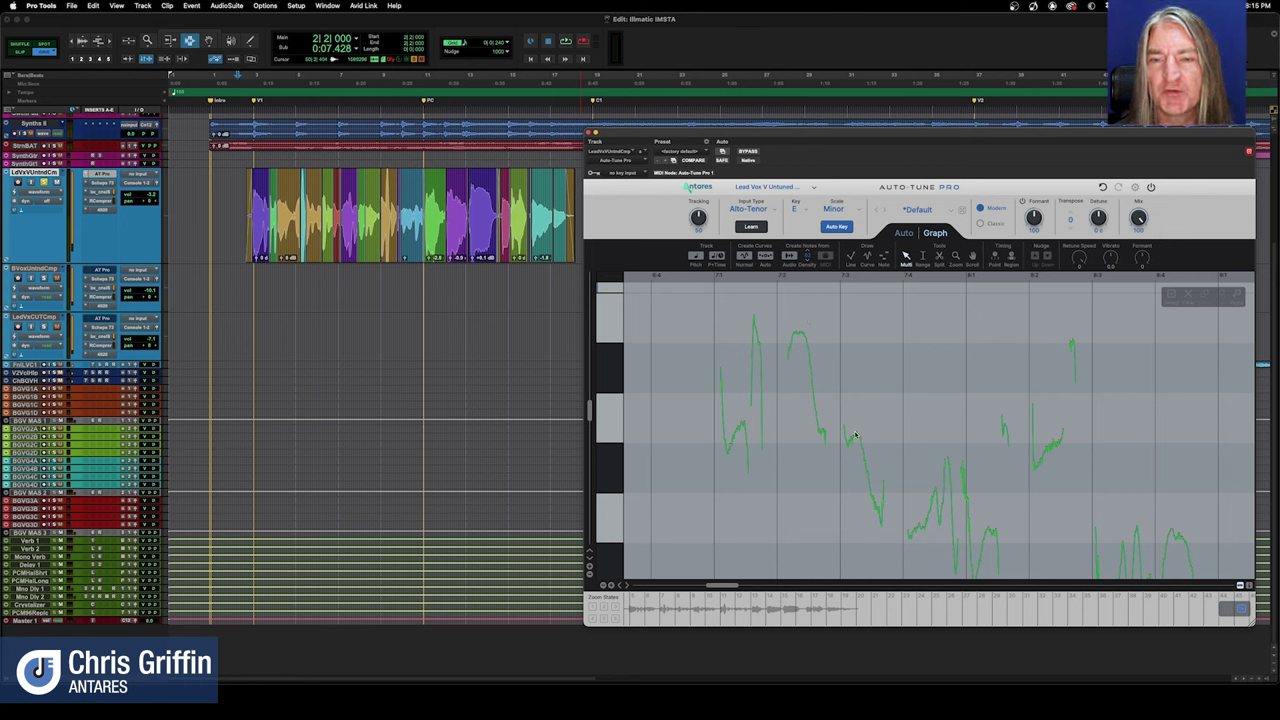
click(801, 341)
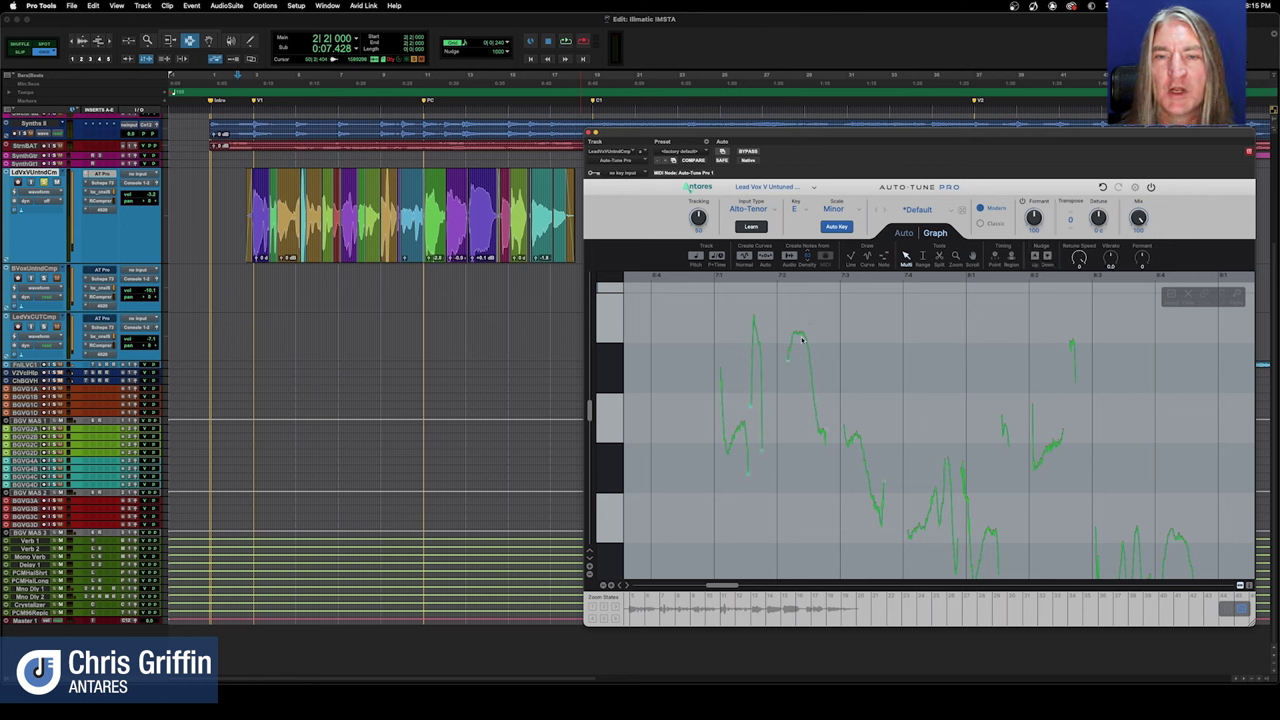
drag(801, 341, 801, 292)
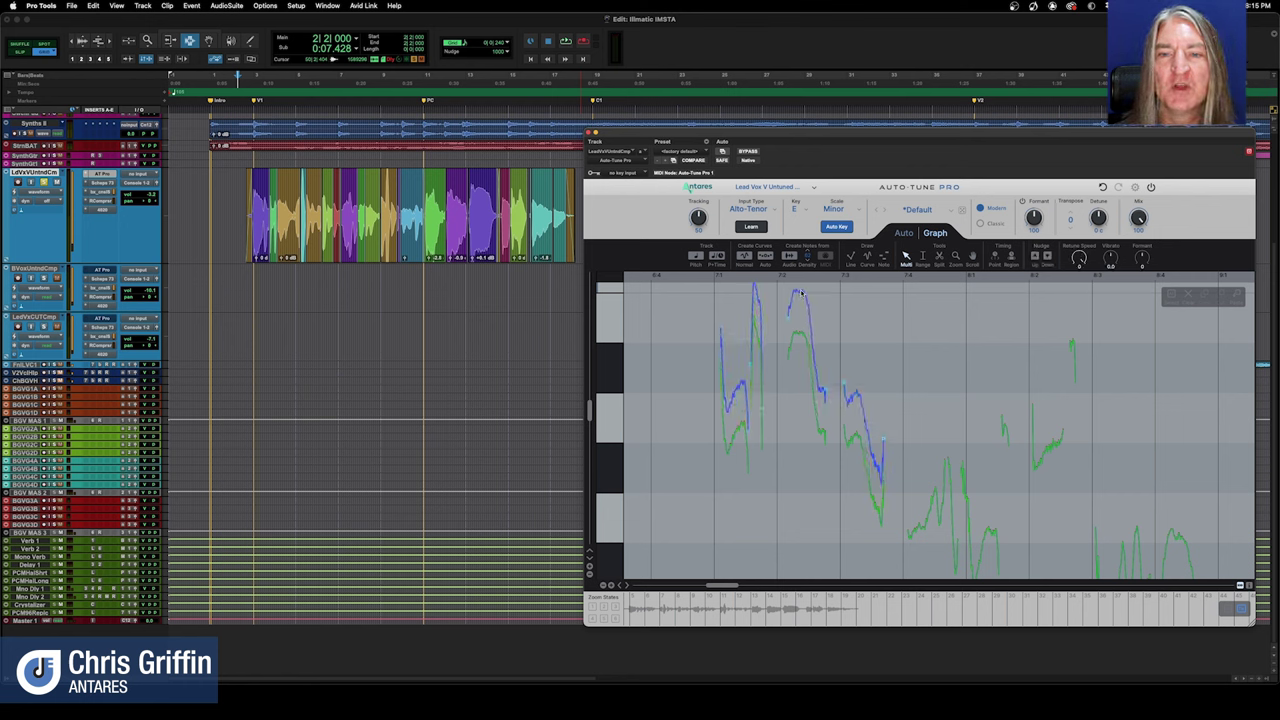
click(796, 322)
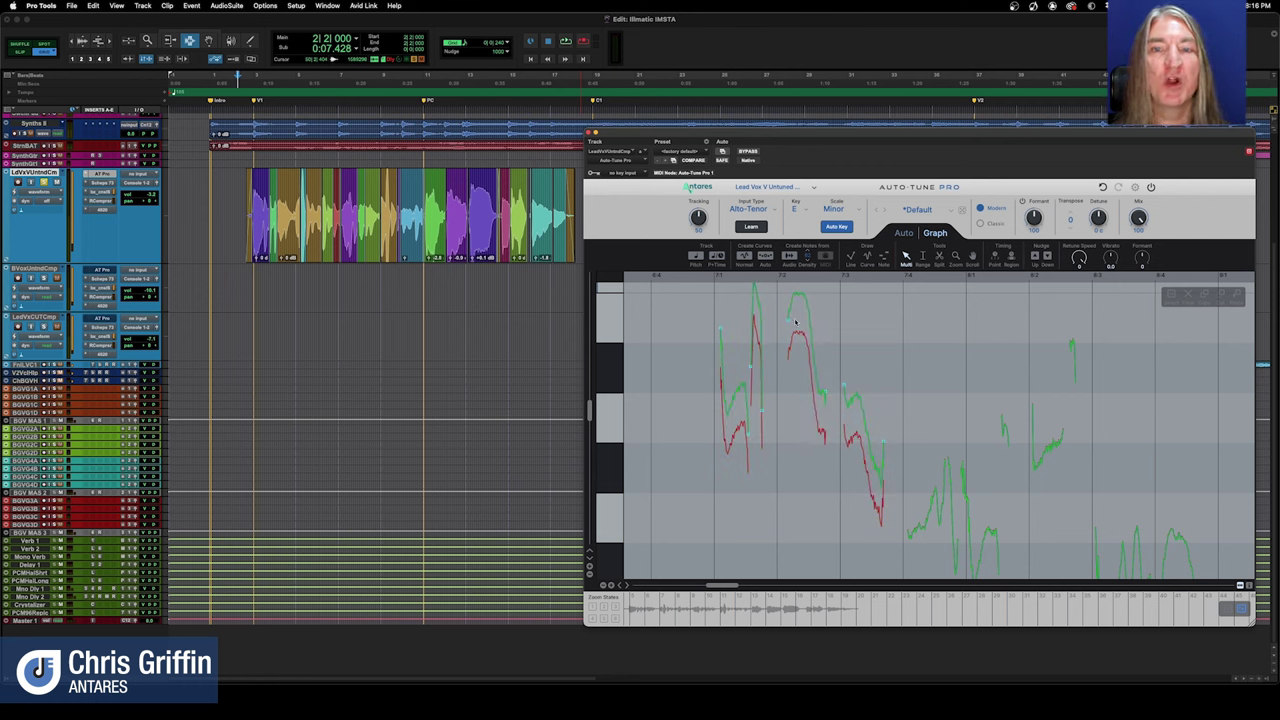
click(857, 346)
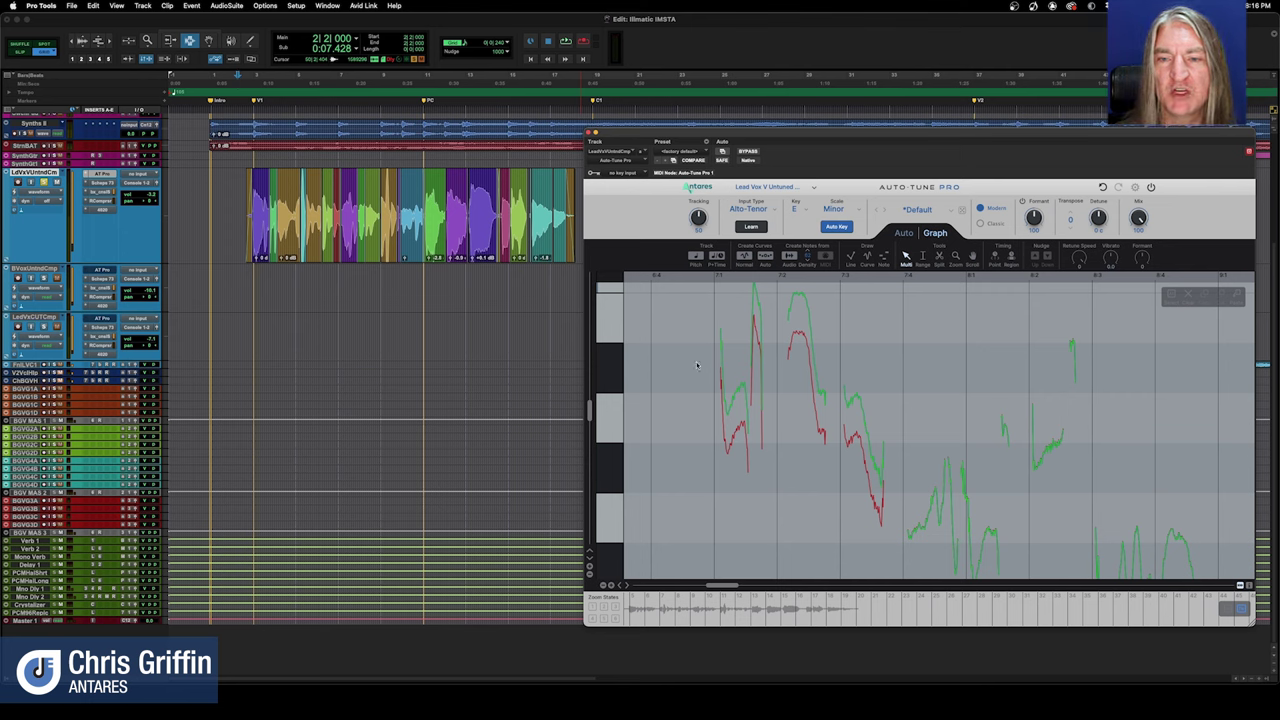
- Scroll to a later phrase and raise its curve slightly in pitch
scroll(1089, 469, right, 2)
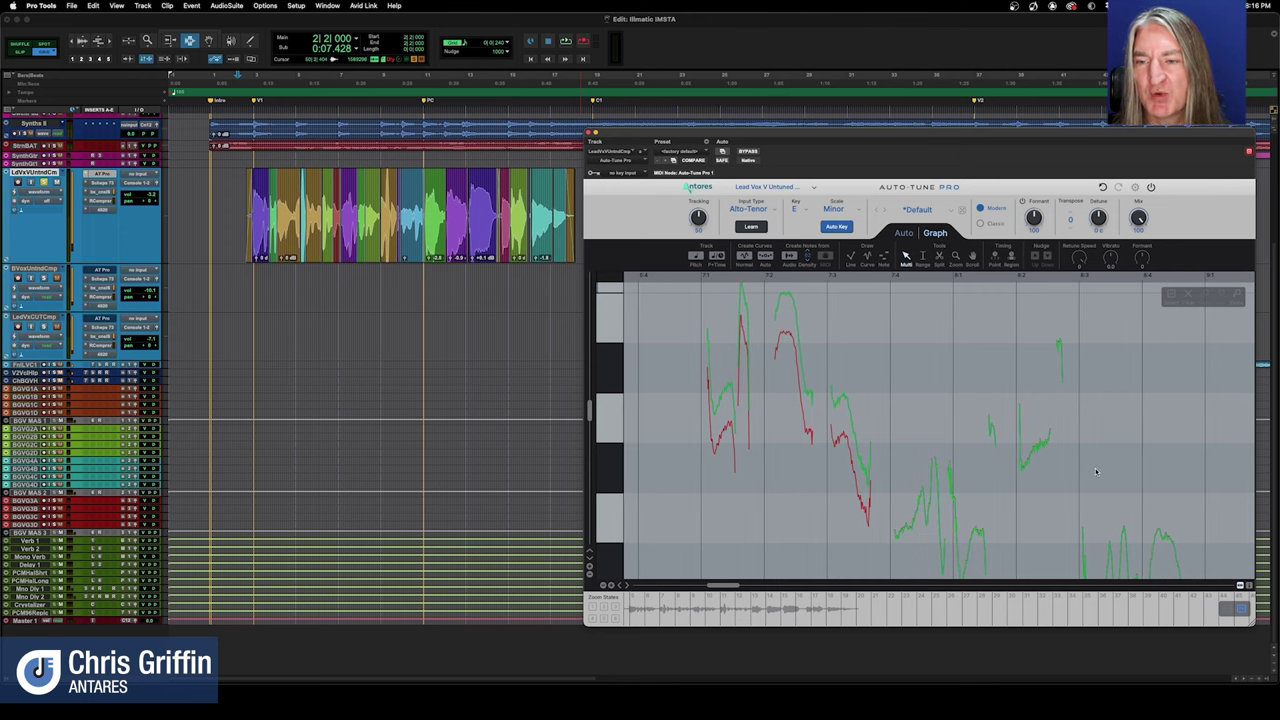
scroll(1089, 466, up, 2)
scroll(1096, 471, down, 3)
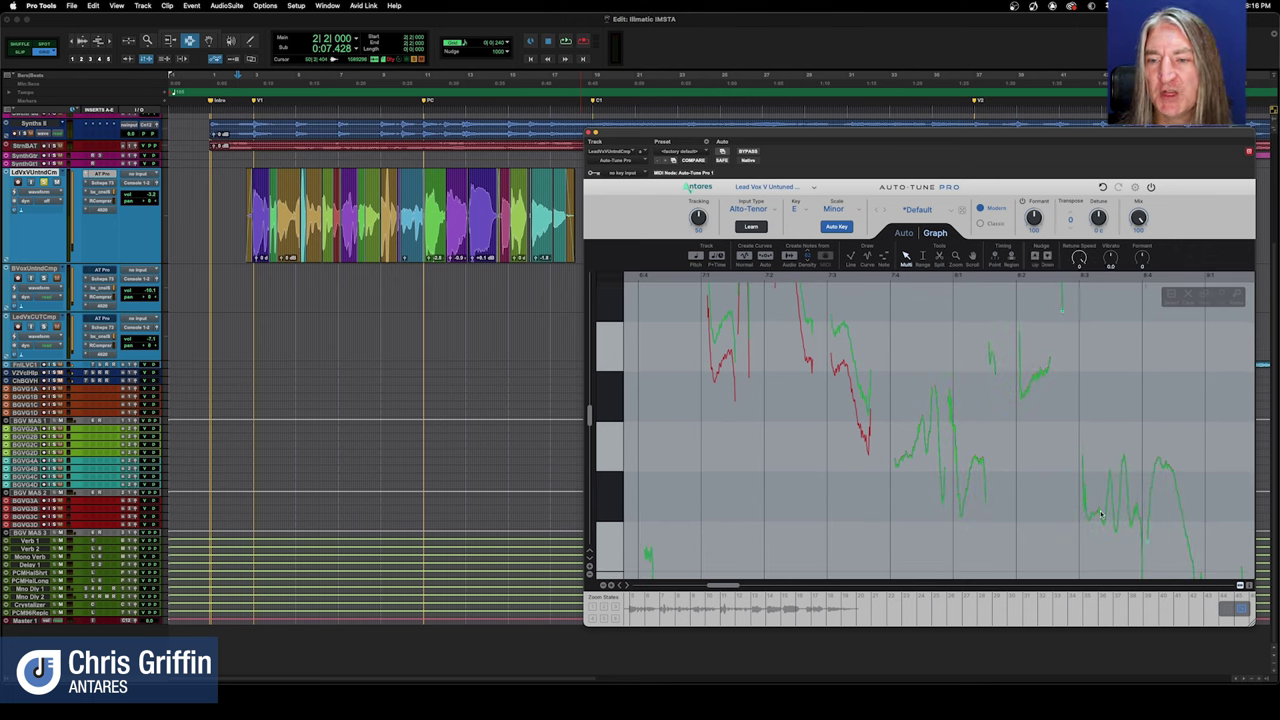
mouse_move(1096, 510)
mouse_down()
mouse_move(1098, 477)
mouse_move(1100, 527)
mouse_move(1098, 495)
mouse_up()
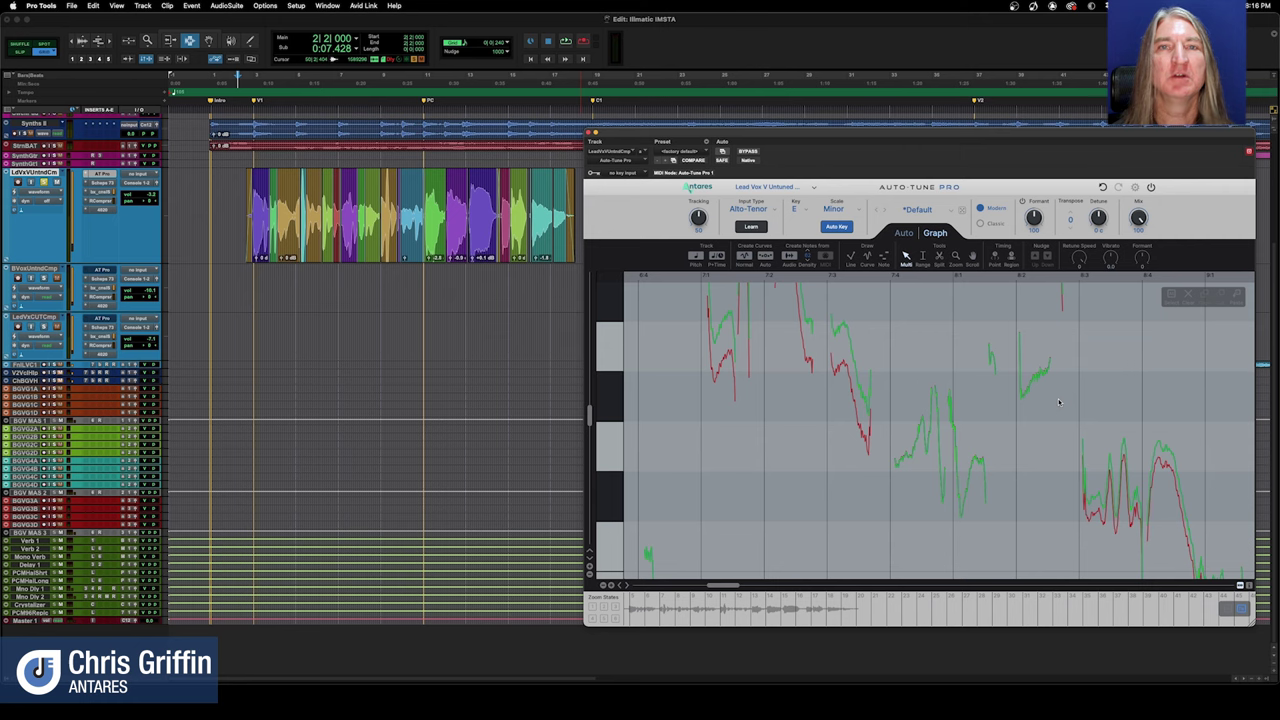